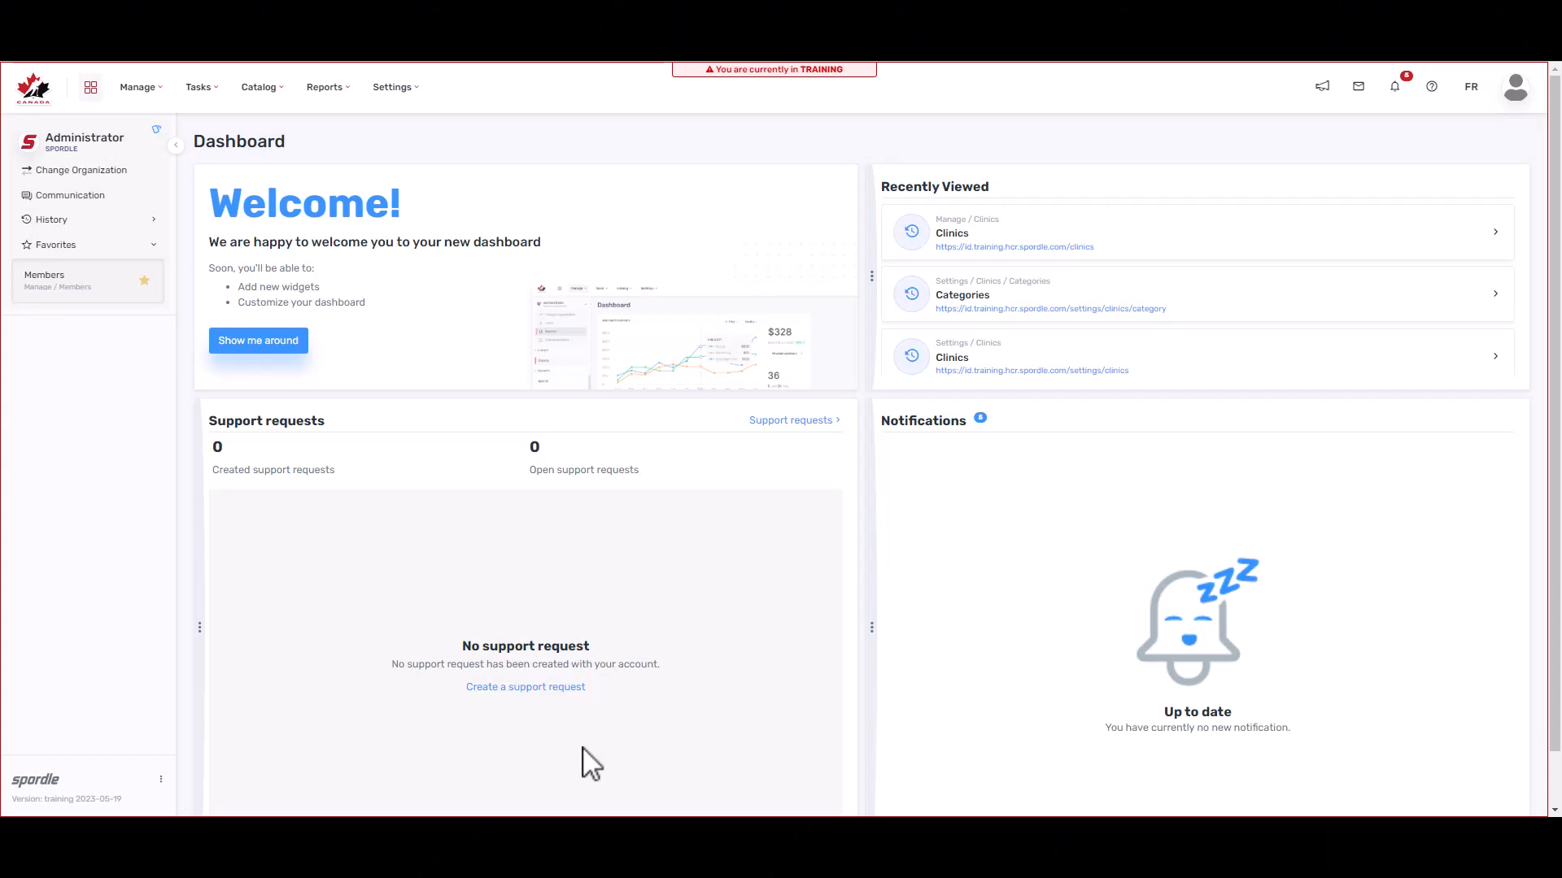
Step: From Manage > Clinics, start creating a brand-new clinic rather than resuming the draft
{"action": "left_click", "coordinate": [139, 96]}
{"action": "left_click", "coordinate": [159, 276]}
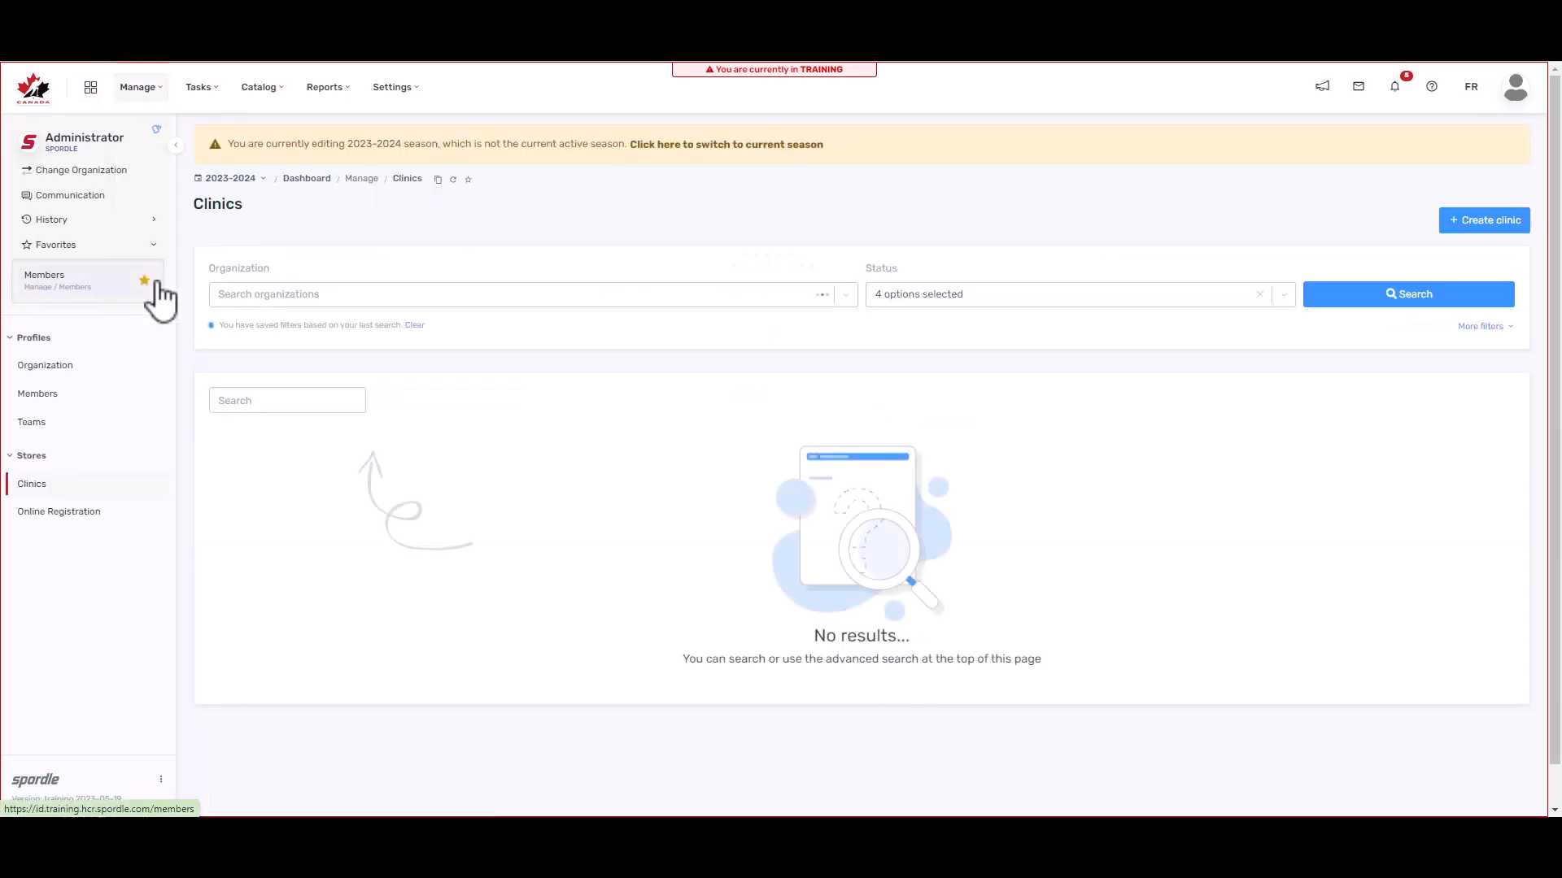
{"action": "left_click", "coordinate": [1503, 227]}
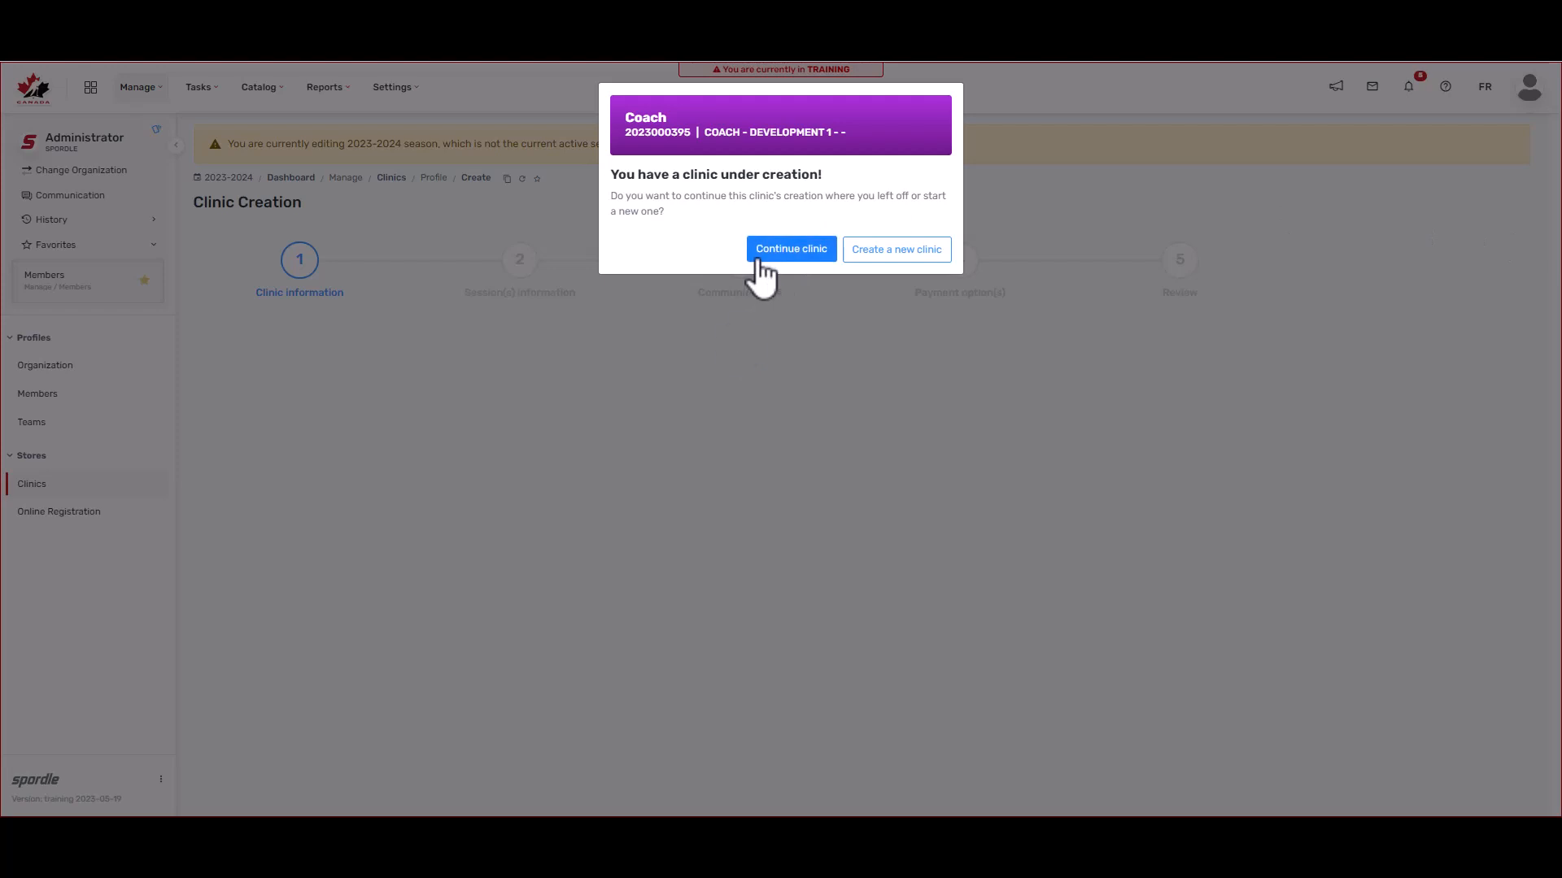
{"action": "left_click", "coordinate": [896, 259]}
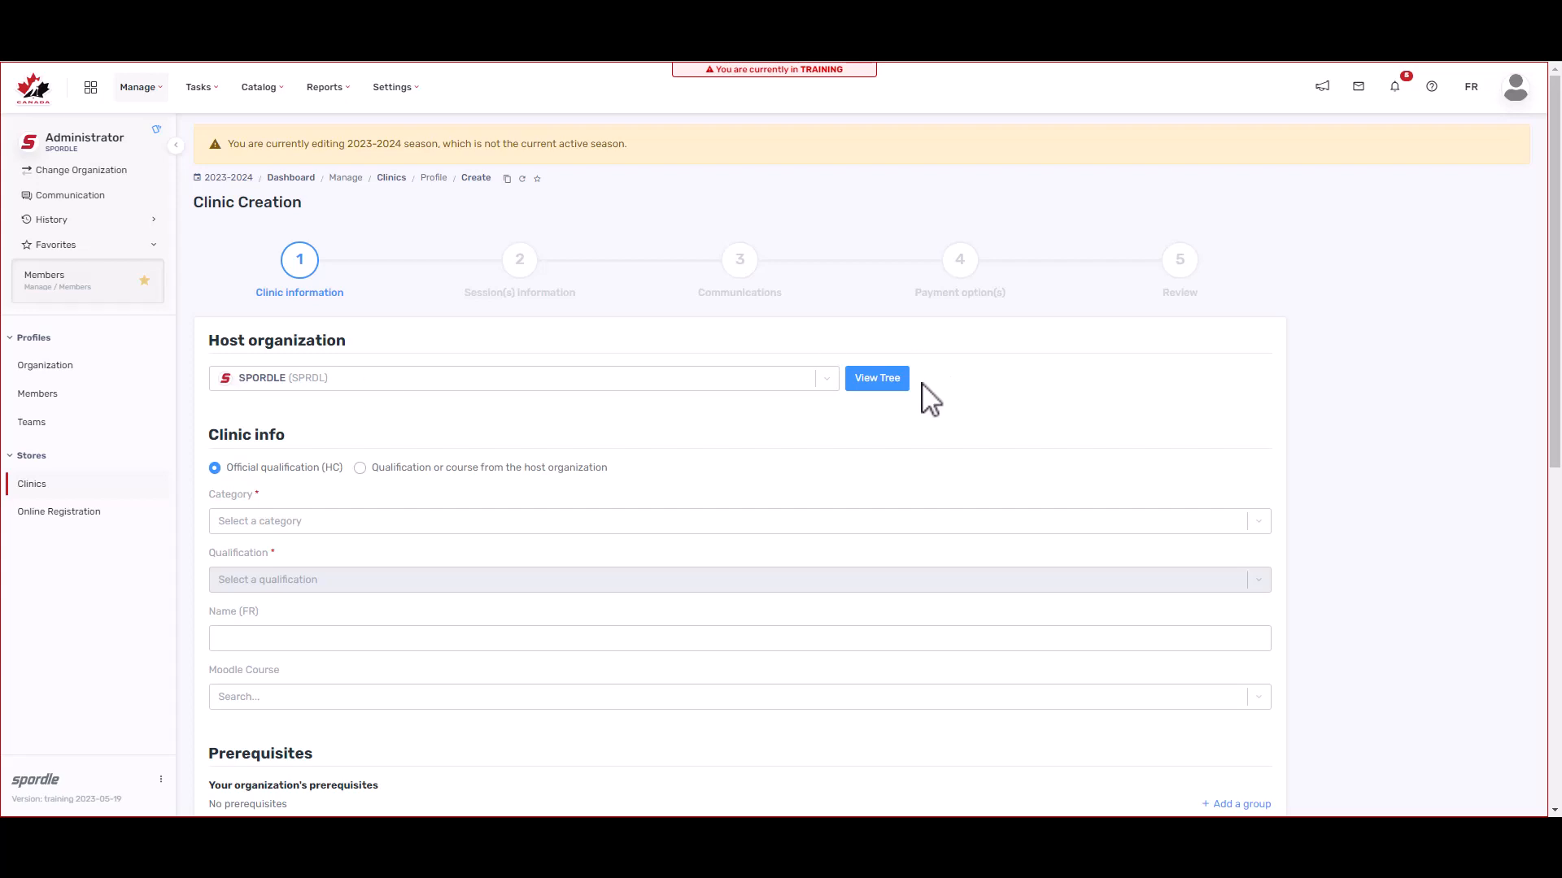
Step: Use View Tree, then open the Category dropdown to see the clinic categories
{"action": "left_click", "coordinate": [899, 388]}
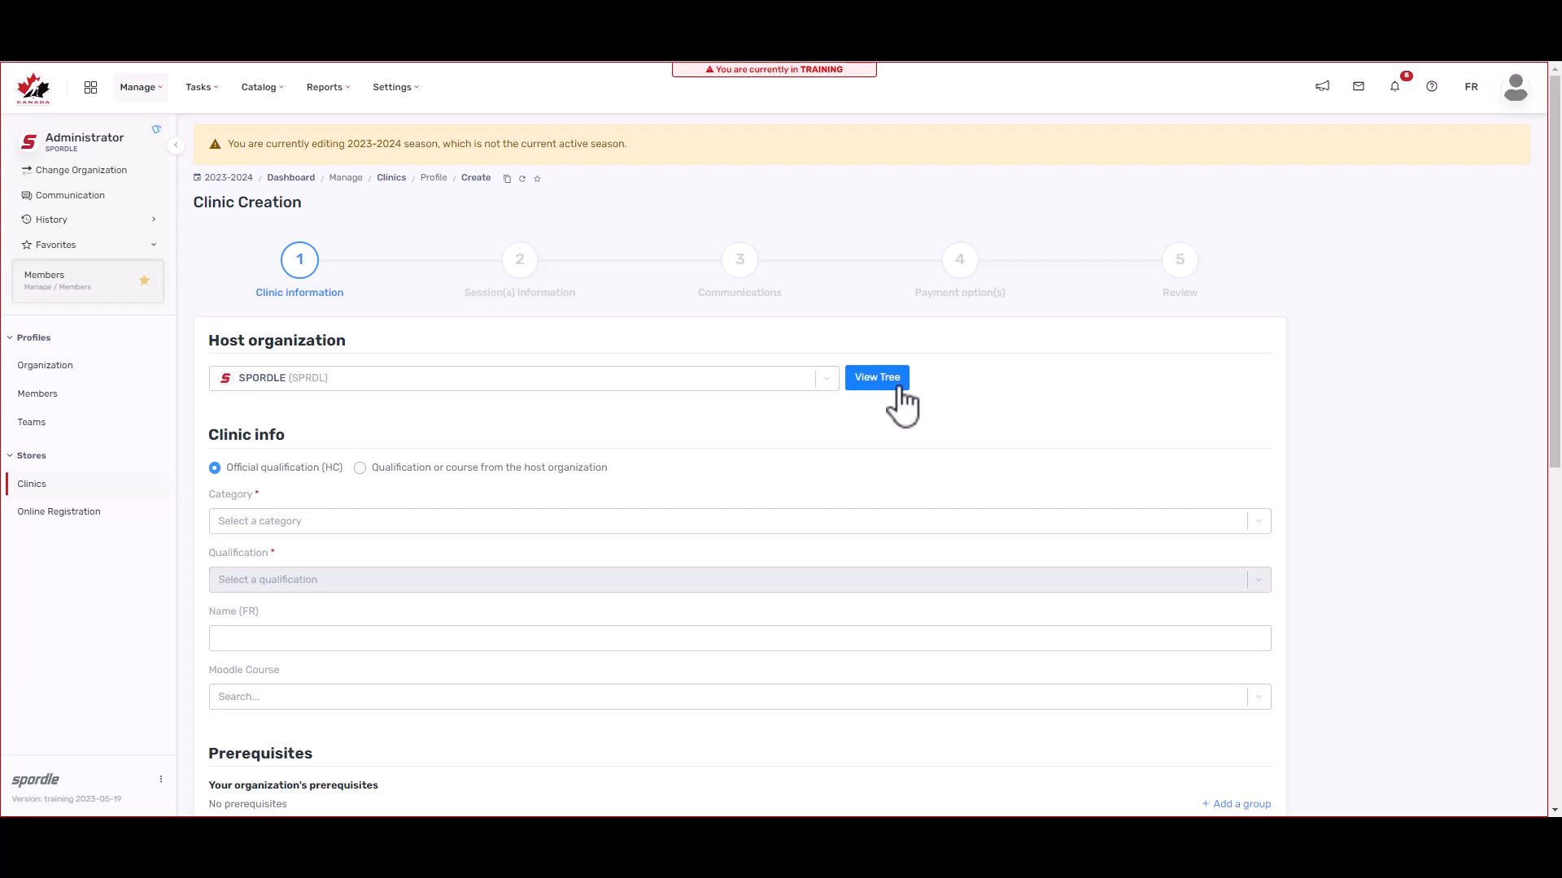
{"action": "scroll", "coordinate": [537, 399], "scroll_direction": "down", "scroll_amount": 1}
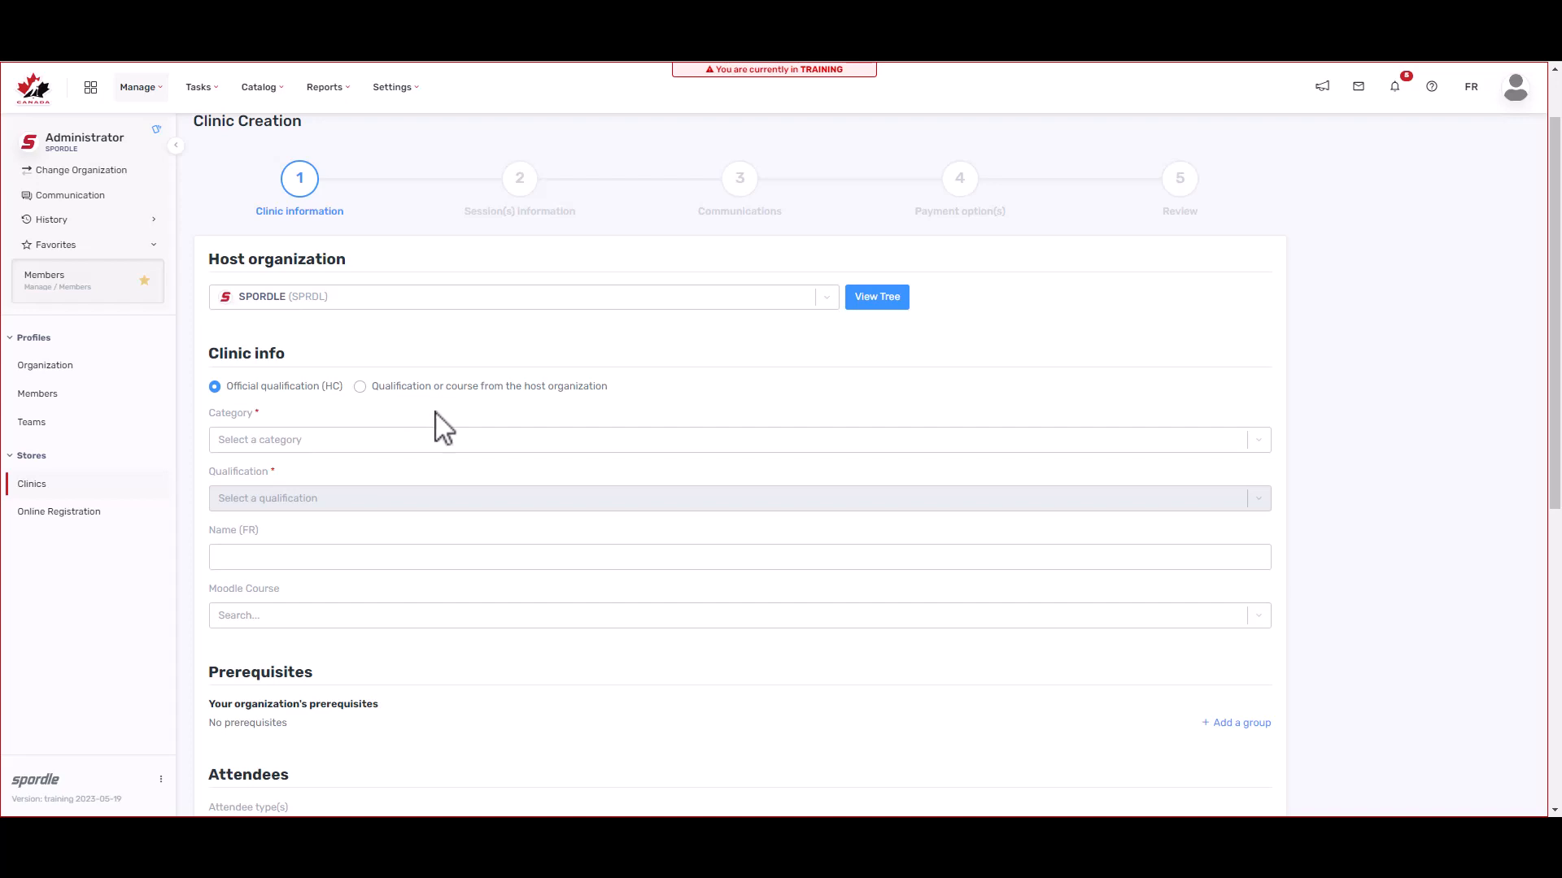
{"action": "left_click", "coordinate": [474, 440]}
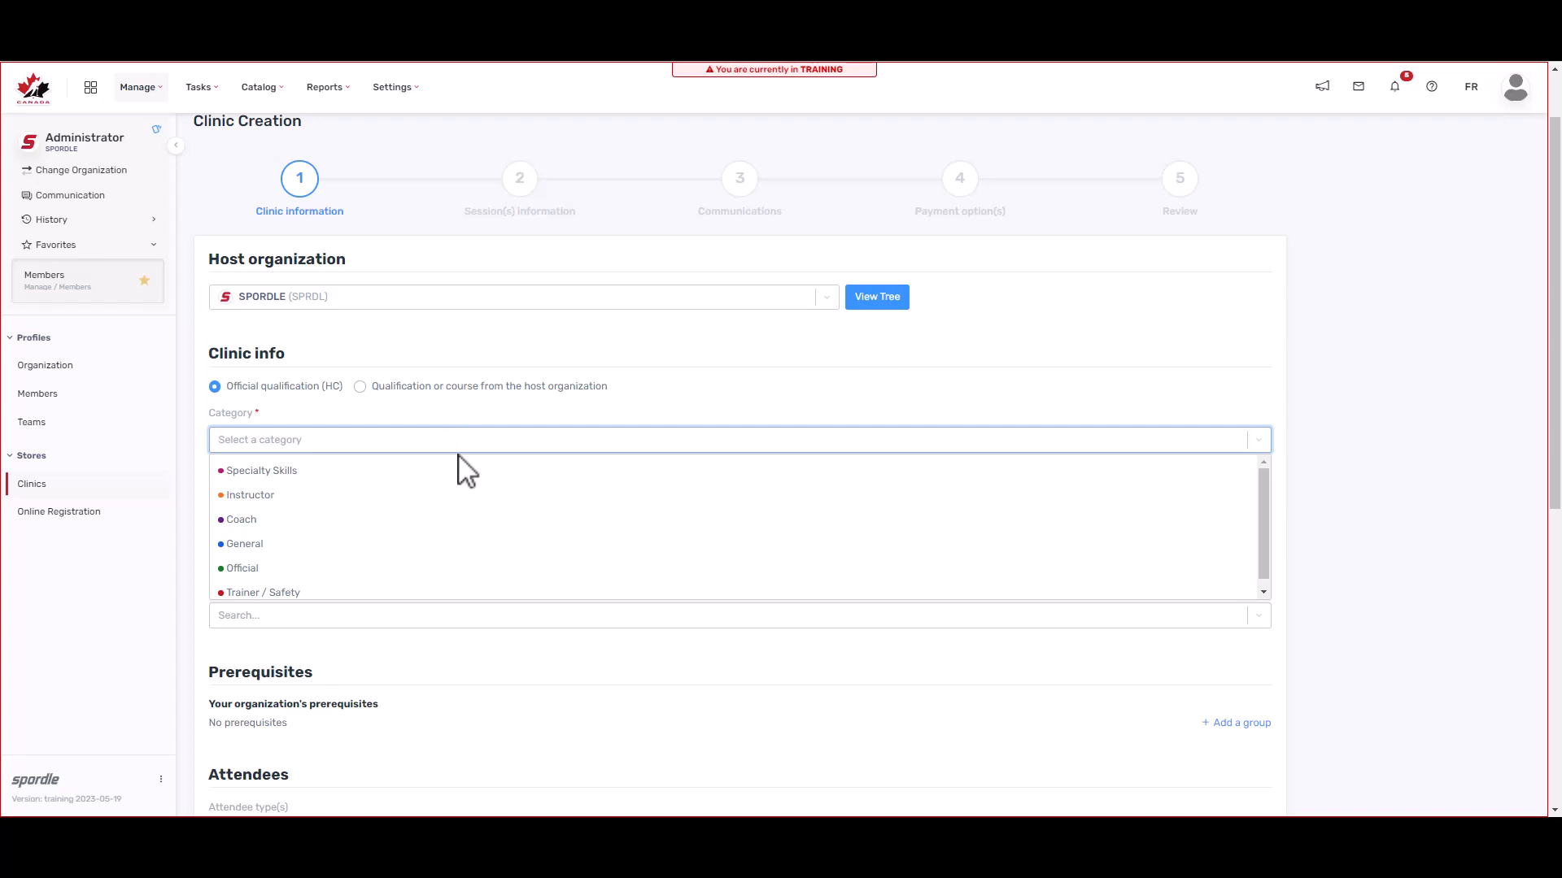
Step: Set category Coach, qualification COACH - DEVELOPMENT 1, and French name 'Coach - D1'
{"action": "left_click", "coordinate": [319, 521]}
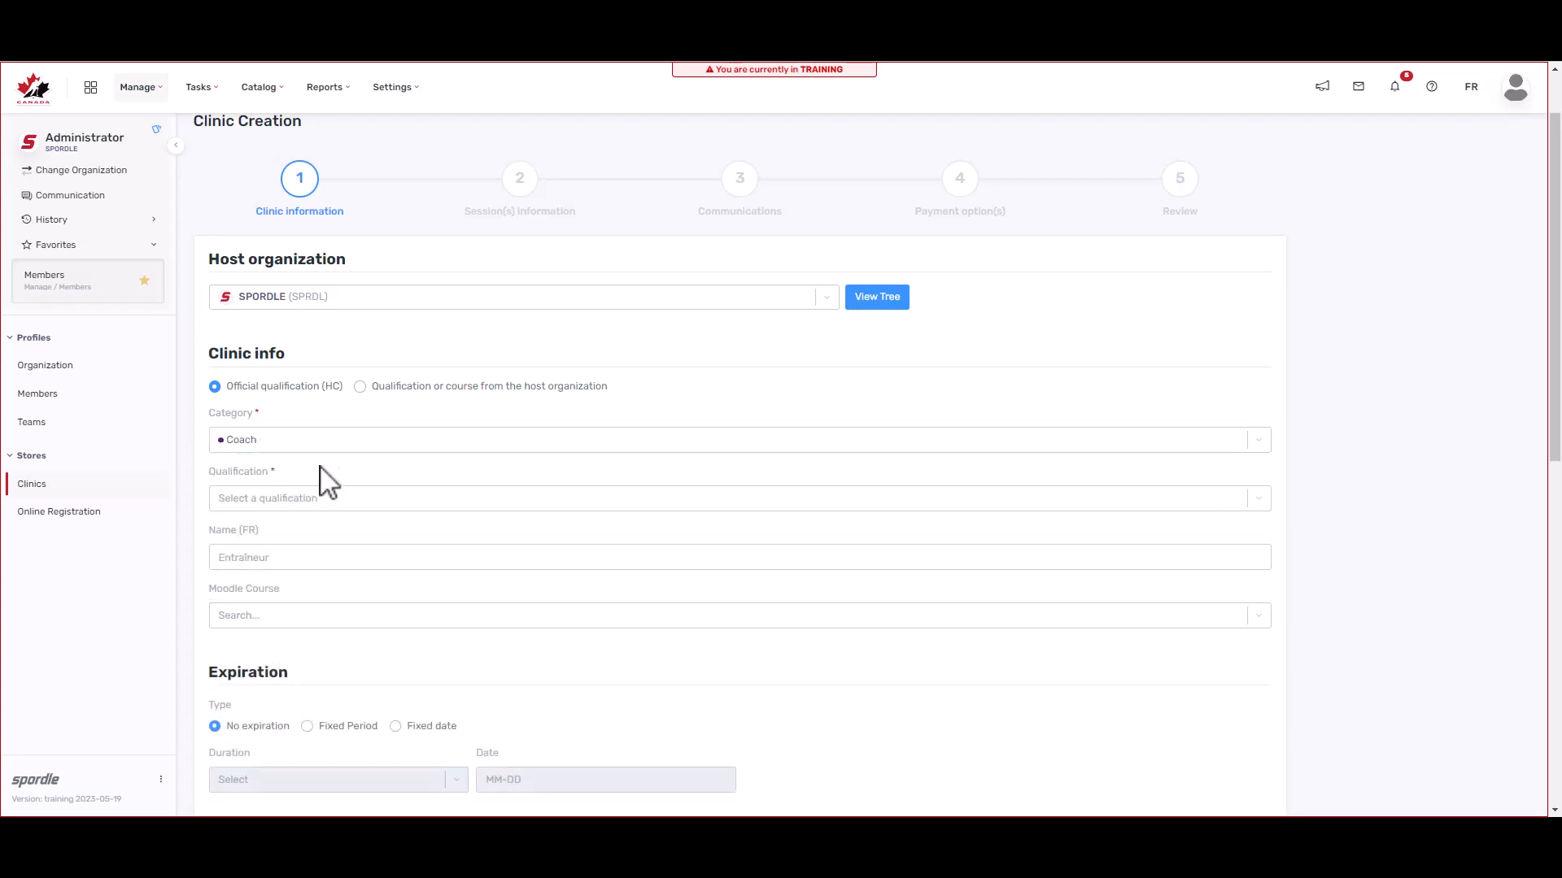
{"action": "left_click", "coordinate": [364, 500]}
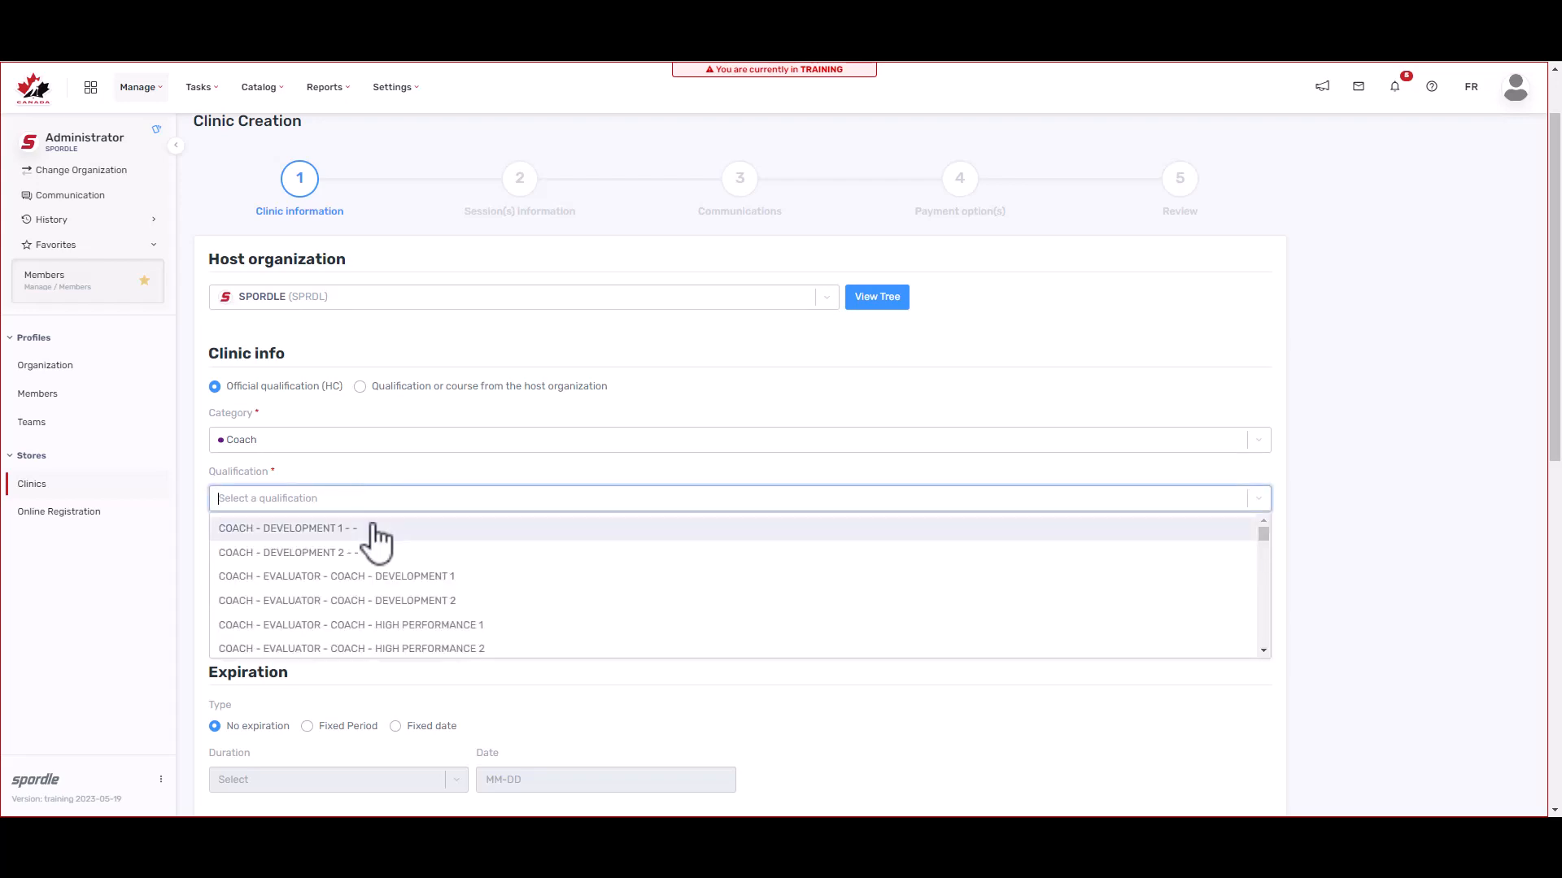
{"action": "left_click", "coordinate": [375, 529]}
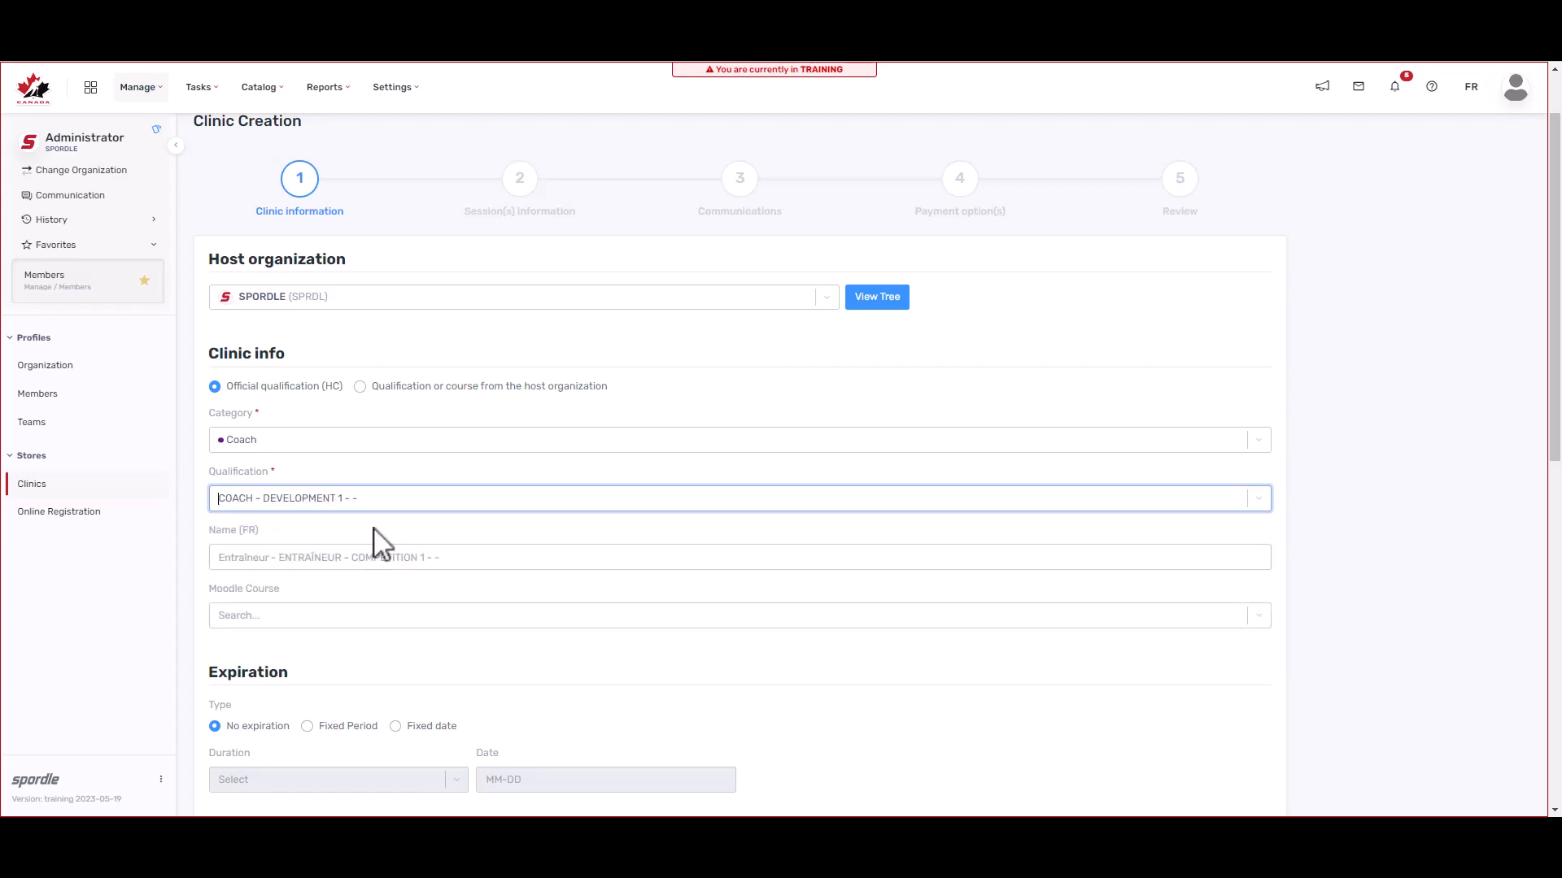
{"action": "scroll", "coordinate": [379, 542], "scroll_direction": "down", "scroll_amount": 1}
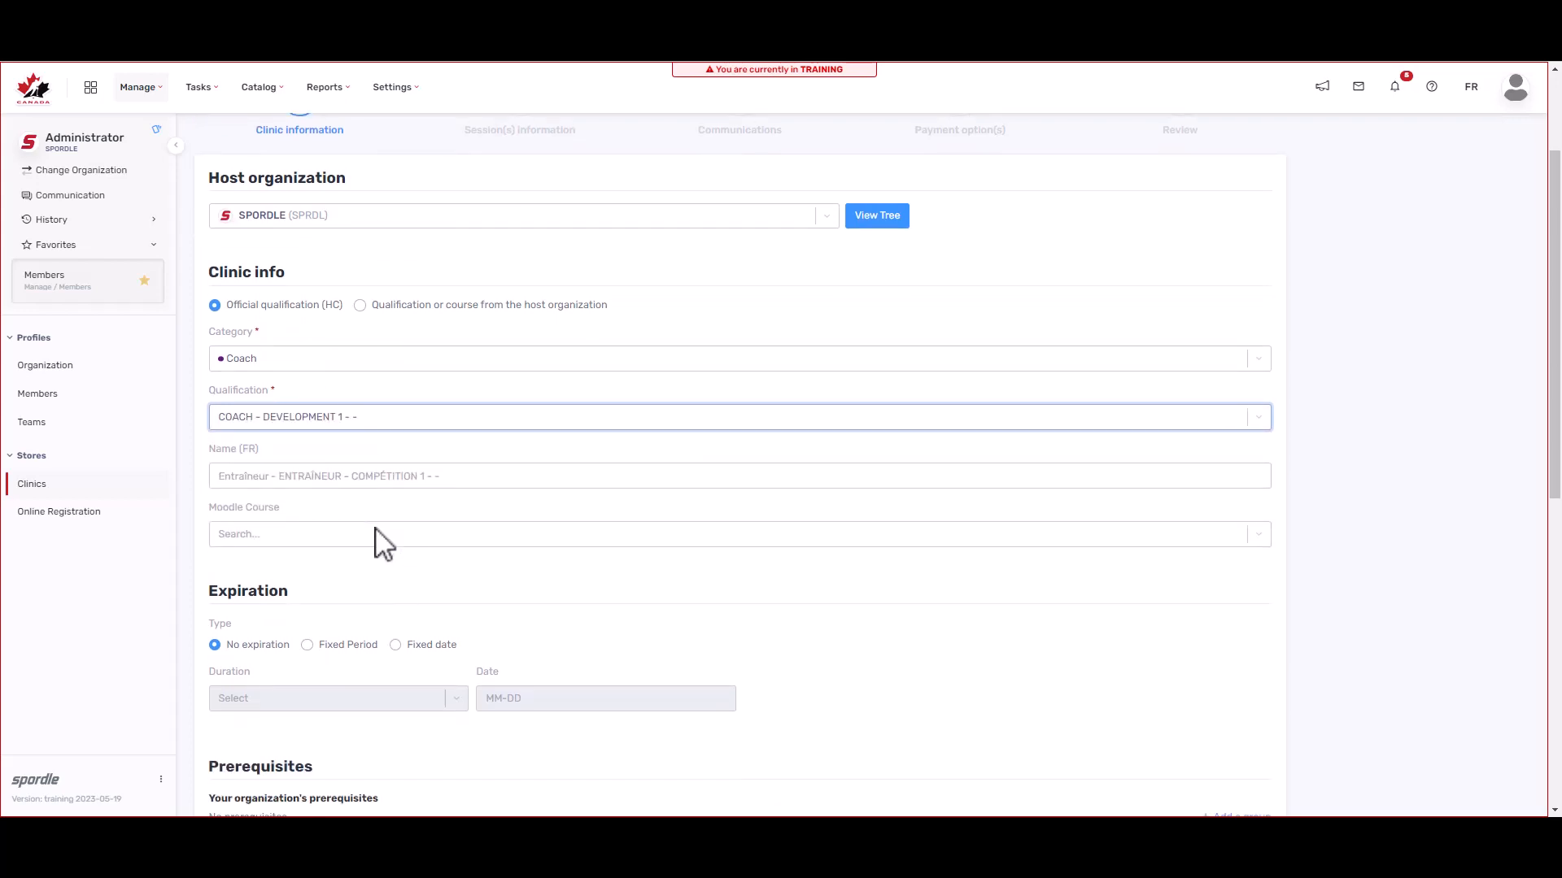
{"action": "left_click", "coordinate": [389, 483]}
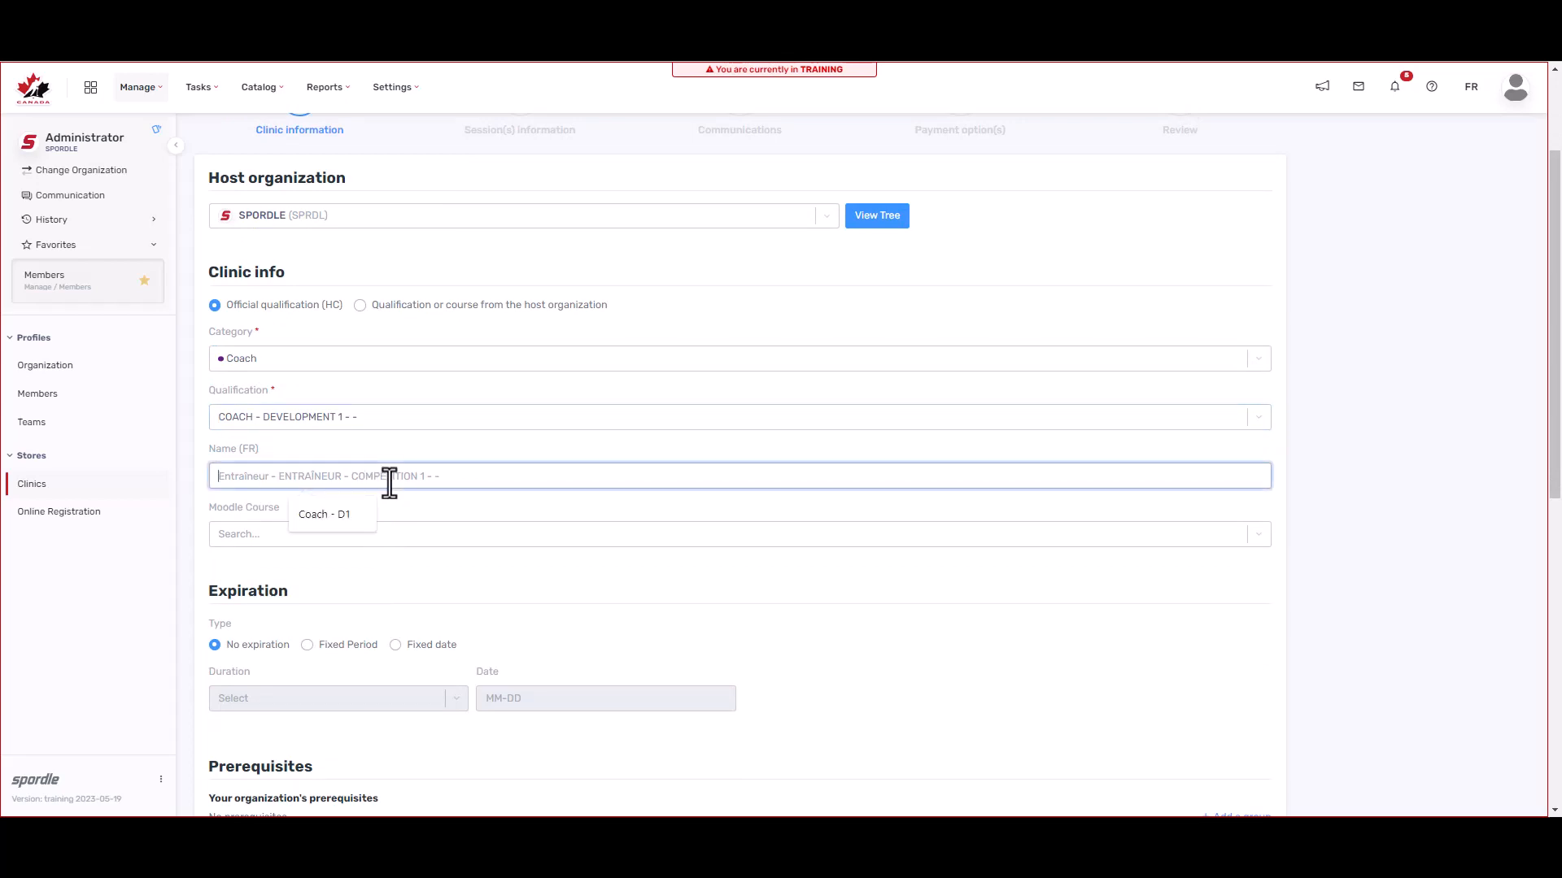
{"action": "left_click", "coordinate": [360, 512]}
{"action": "left_click", "coordinate": [363, 508]}
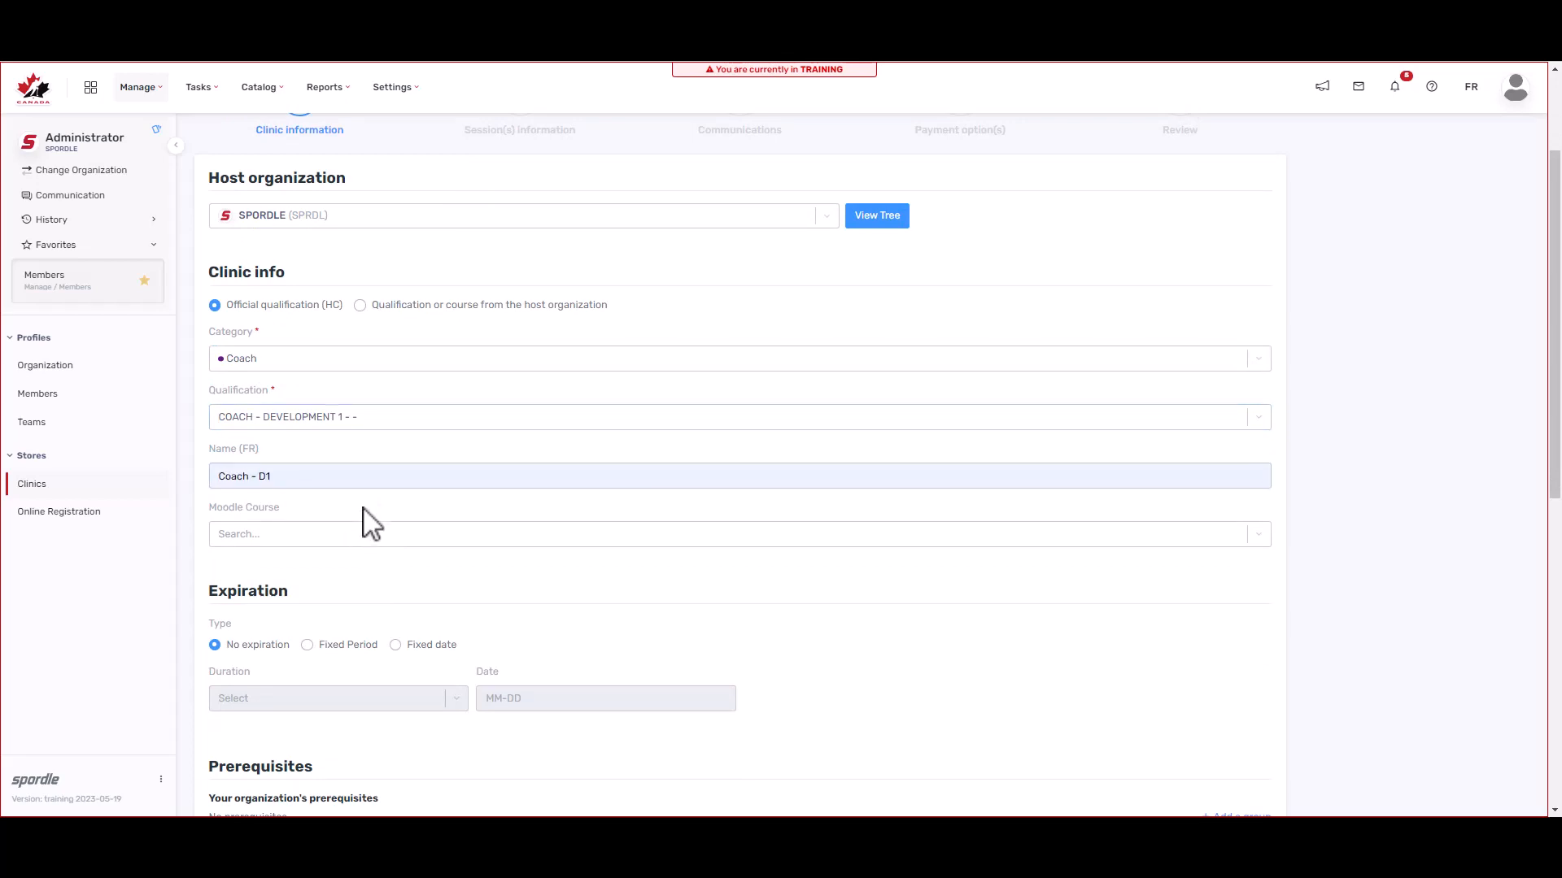
{"action": "scroll", "coordinate": [365, 510], "scroll_direction": "up", "scroll_amount": 1}
{"action": "left_click", "coordinate": [363, 510]}
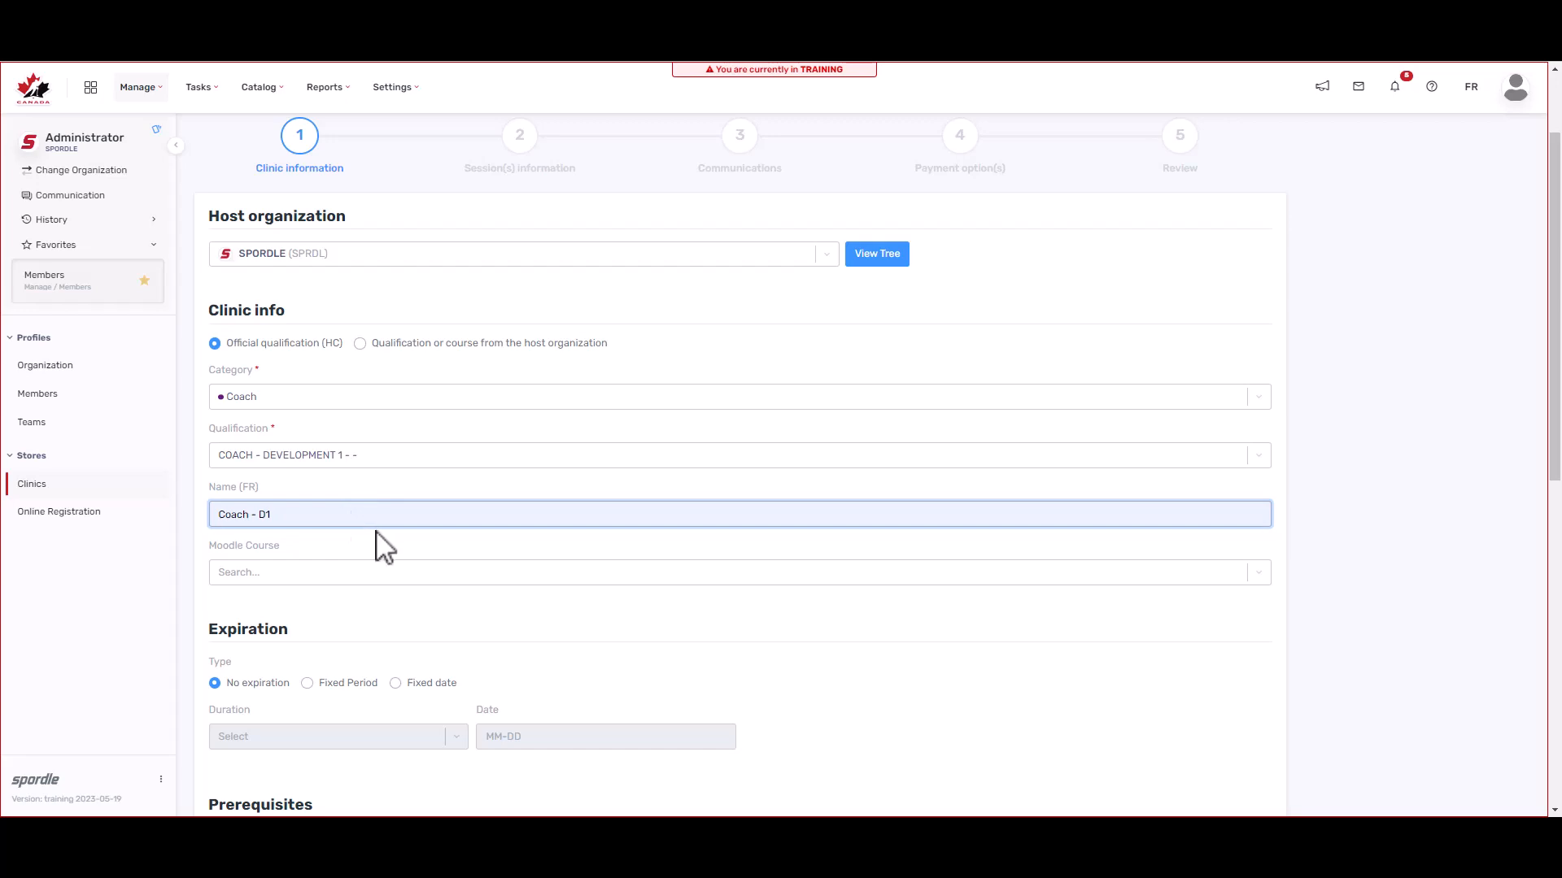
{"action": "scroll", "coordinate": [364, 553], "scroll_direction": "down", "scroll_amount": 3}
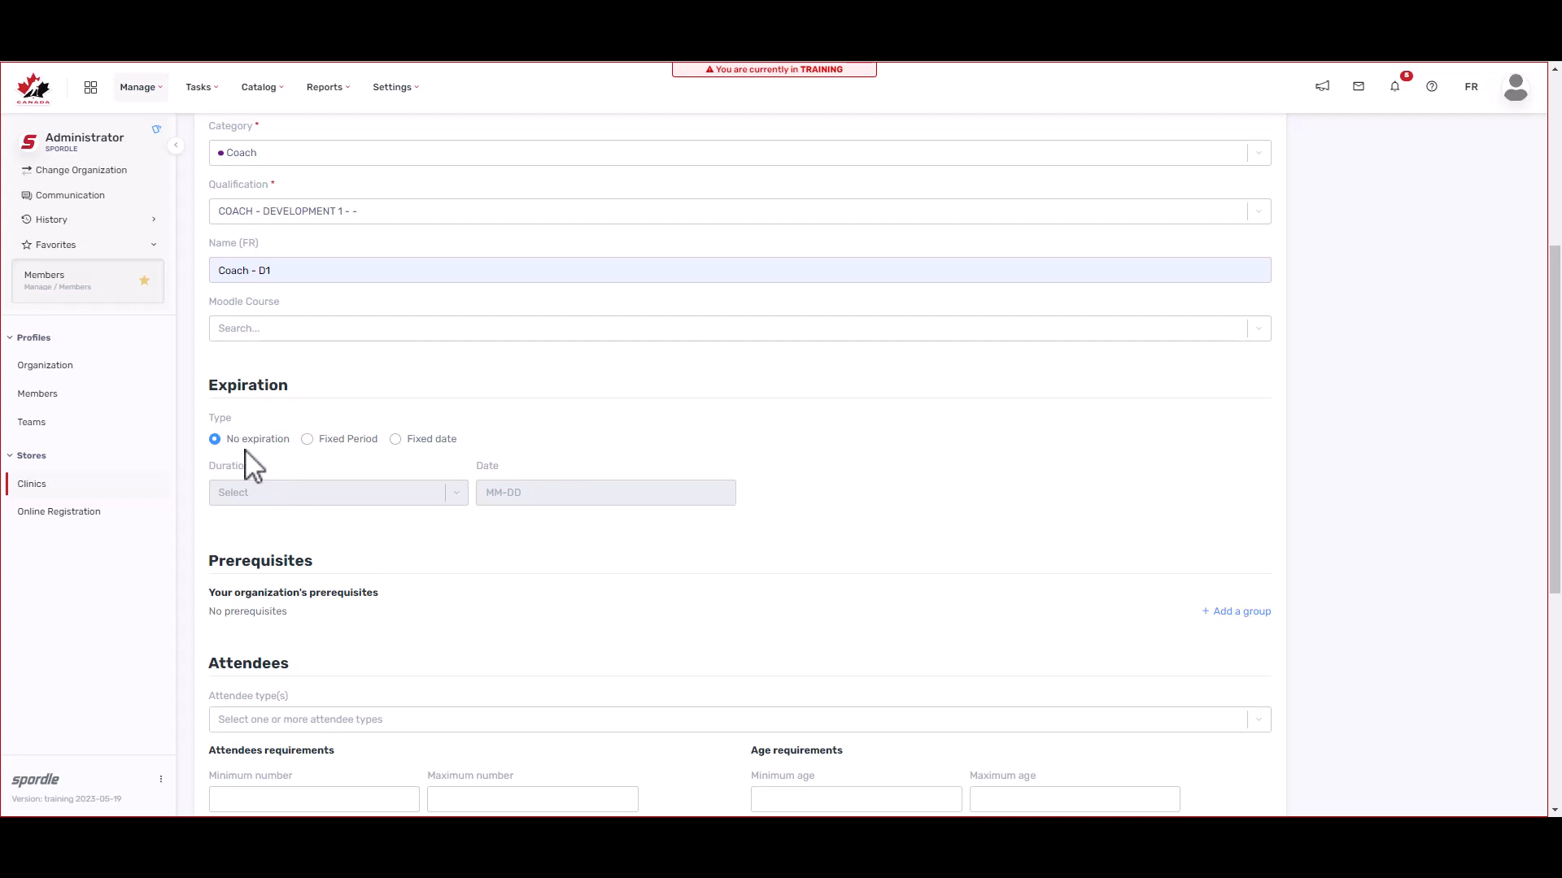
Step: Set the expiration to Fixed date with a 2-year duration and date 05-30
{"action": "left_click", "coordinate": [308, 440]}
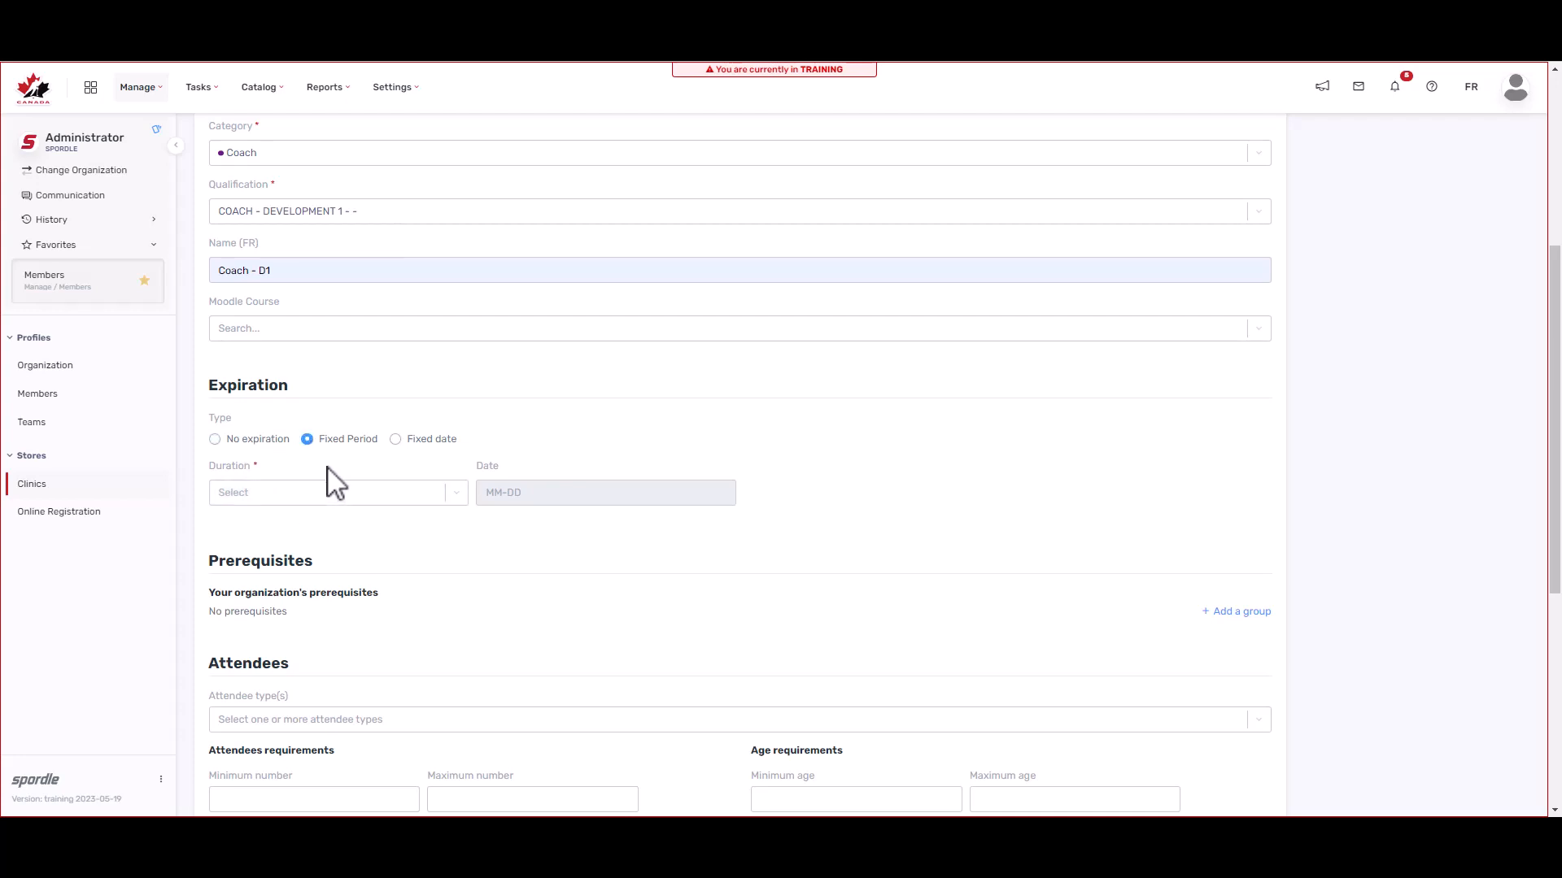
{"action": "left_click", "coordinate": [334, 494]}
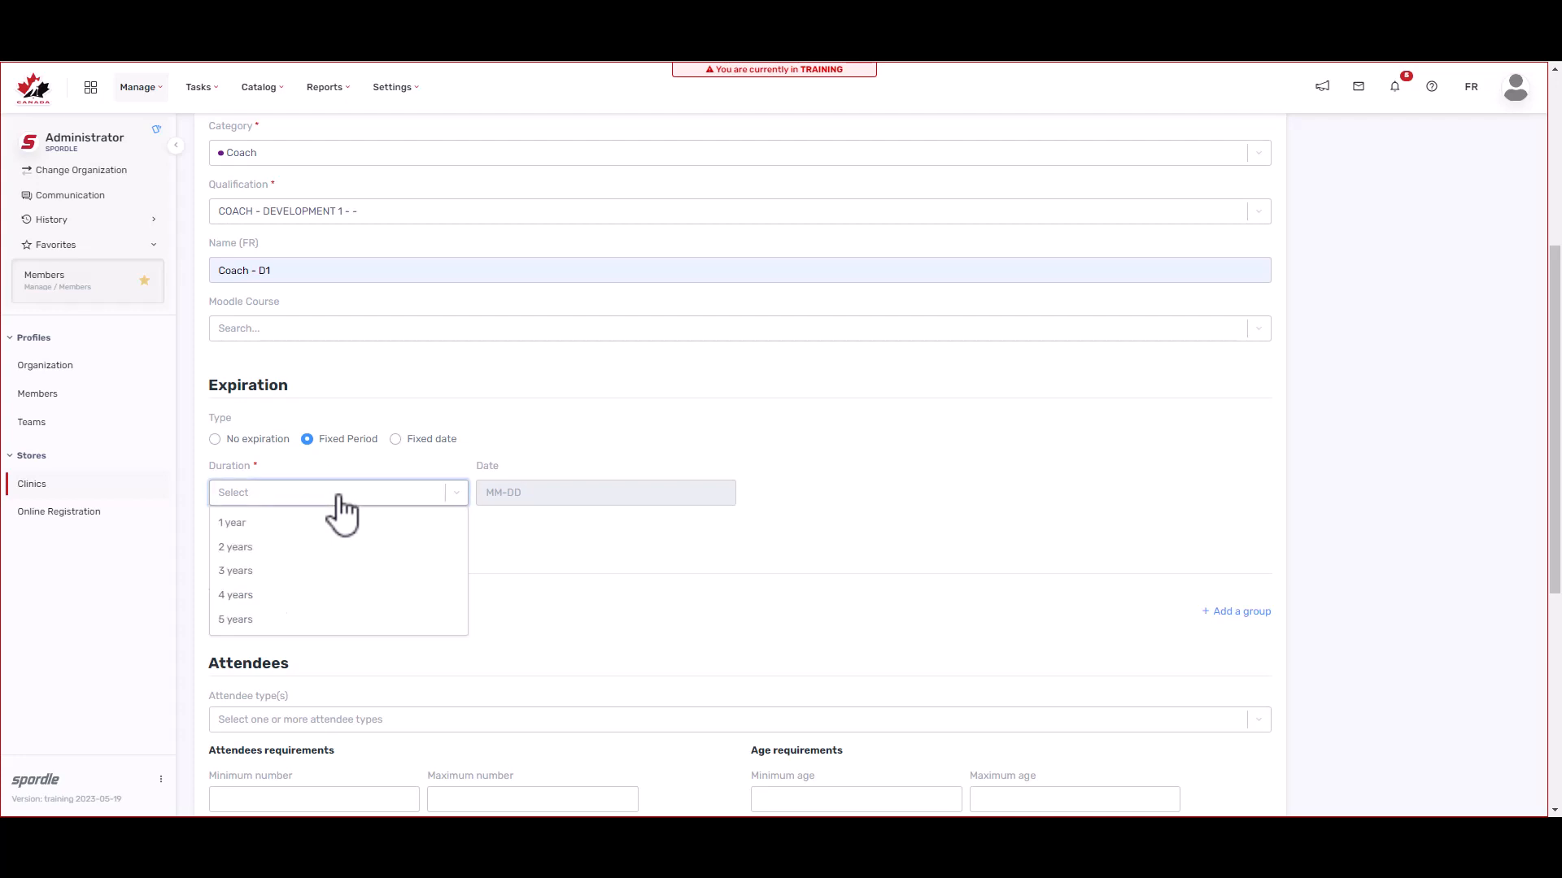
{"action": "left_click", "coordinate": [284, 527]}
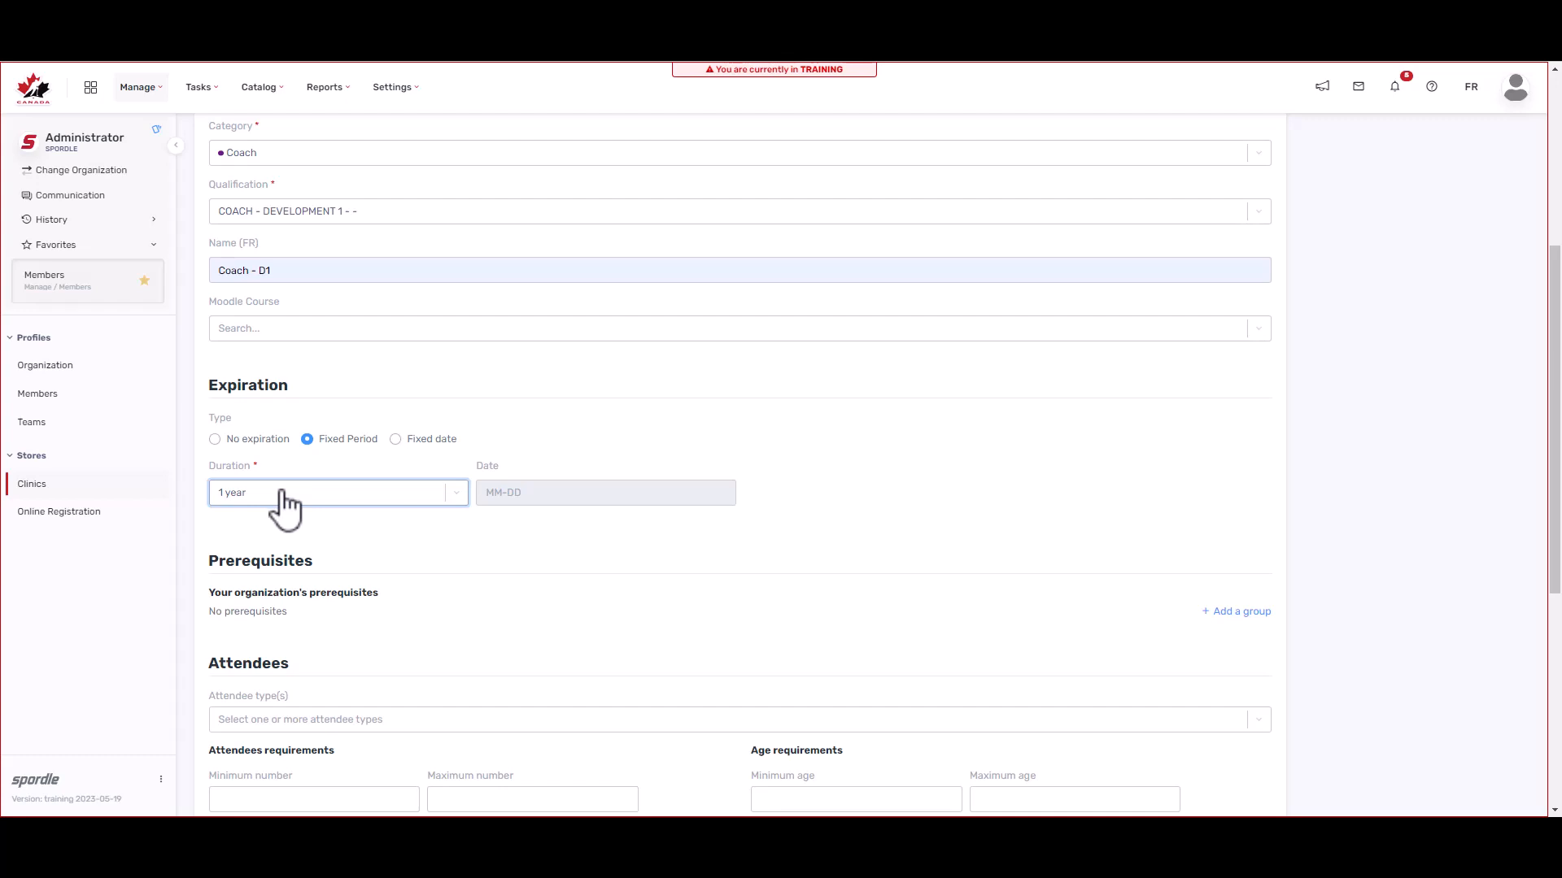
{"action": "left_click", "coordinate": [398, 441]}
{"action": "left_click", "coordinate": [382, 498]}
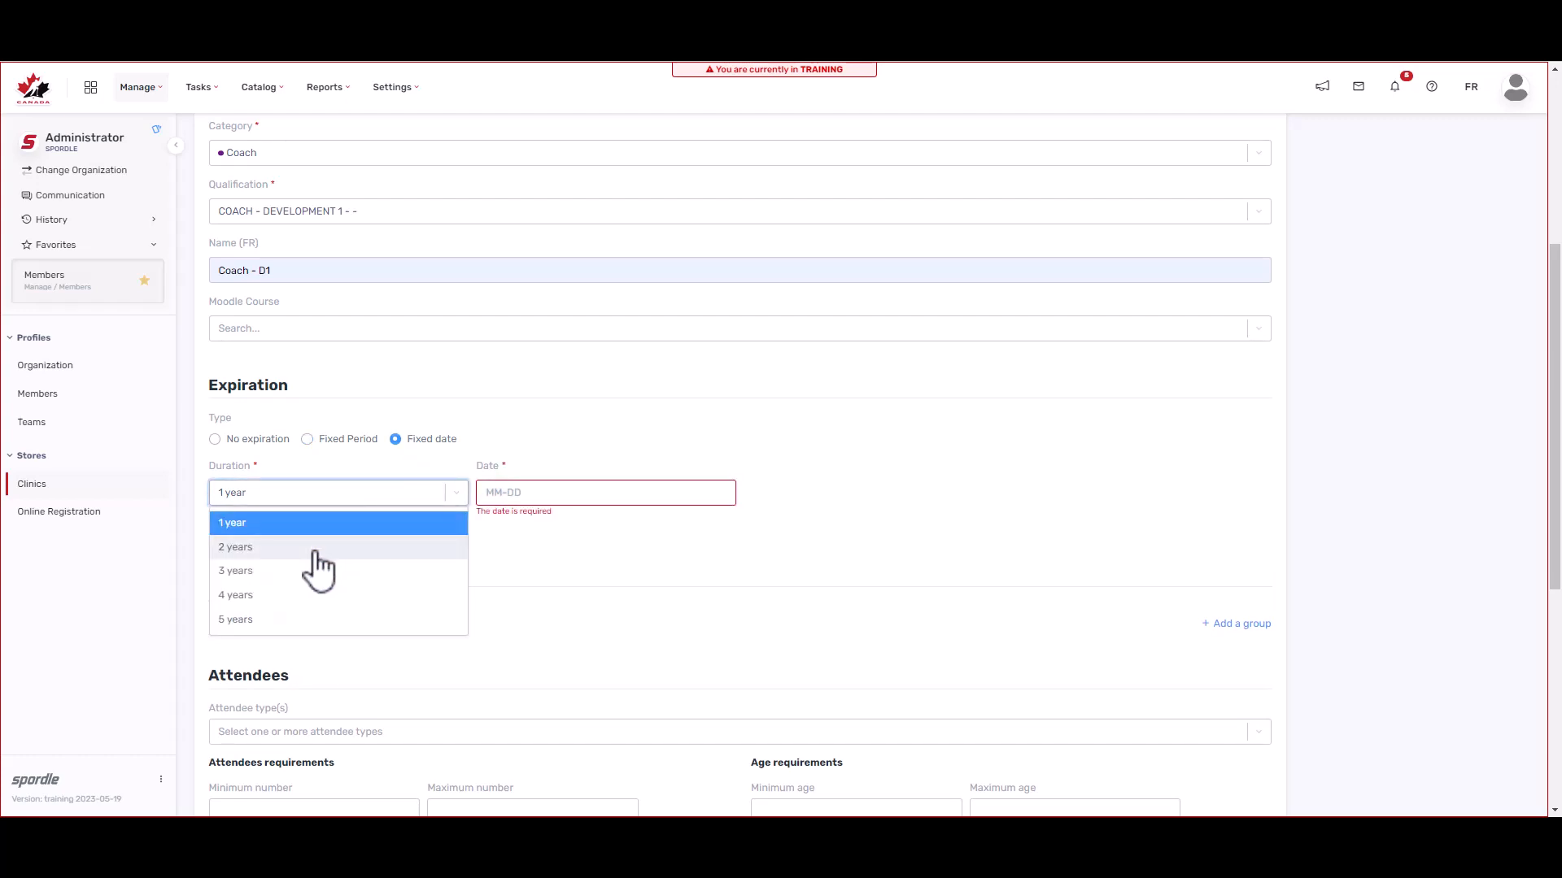
{"action": "left_click", "coordinate": [316, 550]}
{"action": "left_click", "coordinate": [506, 492]}
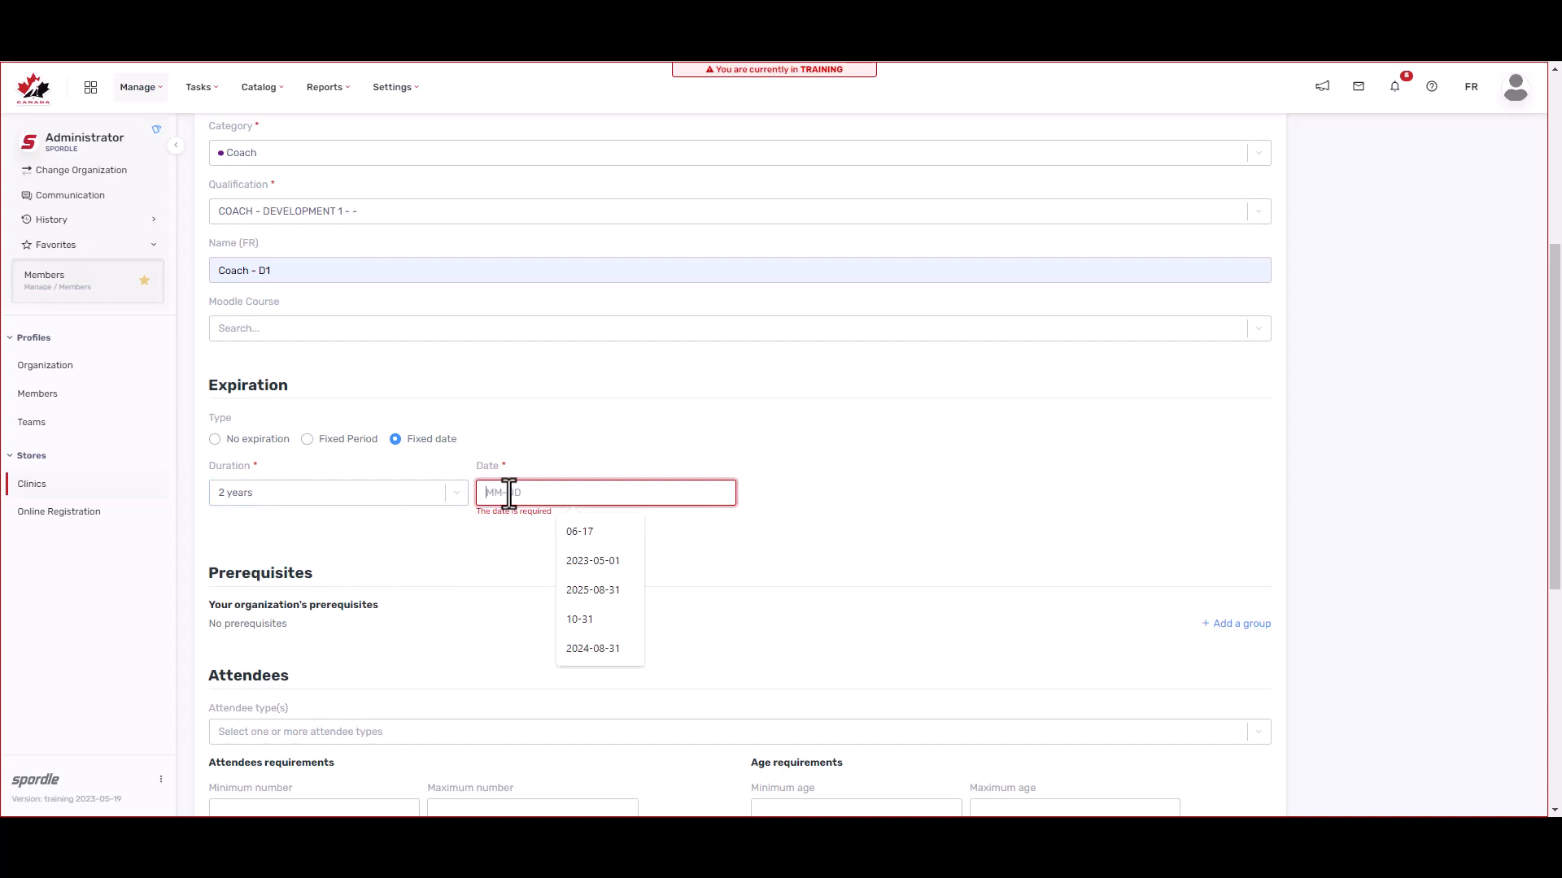
{"action": "type", "text": "05-30"}
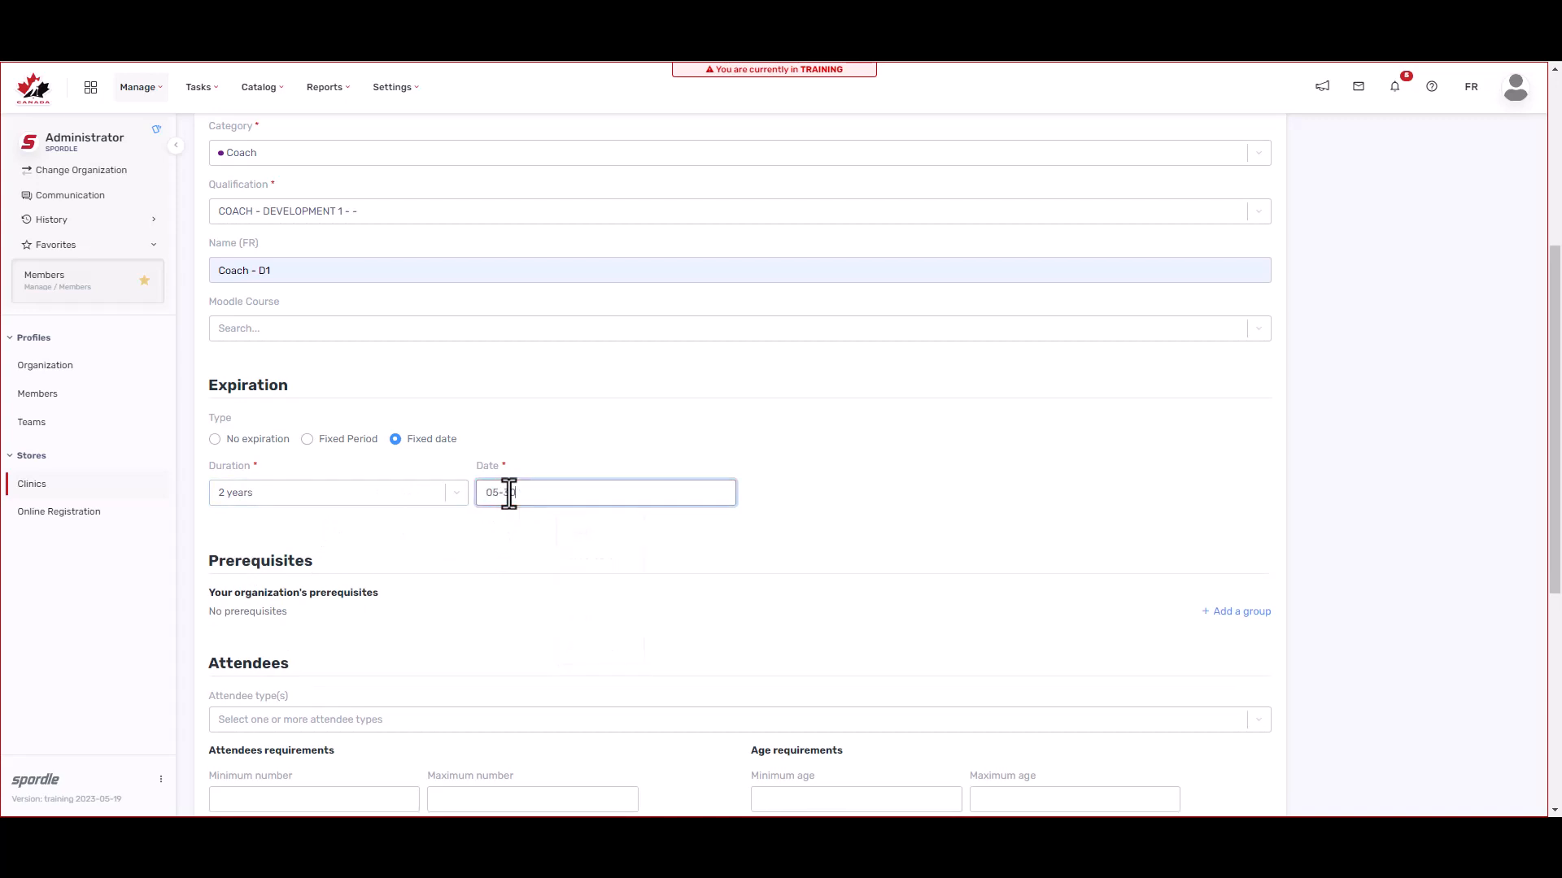
{"action": "left_click", "coordinate": [538, 537]}
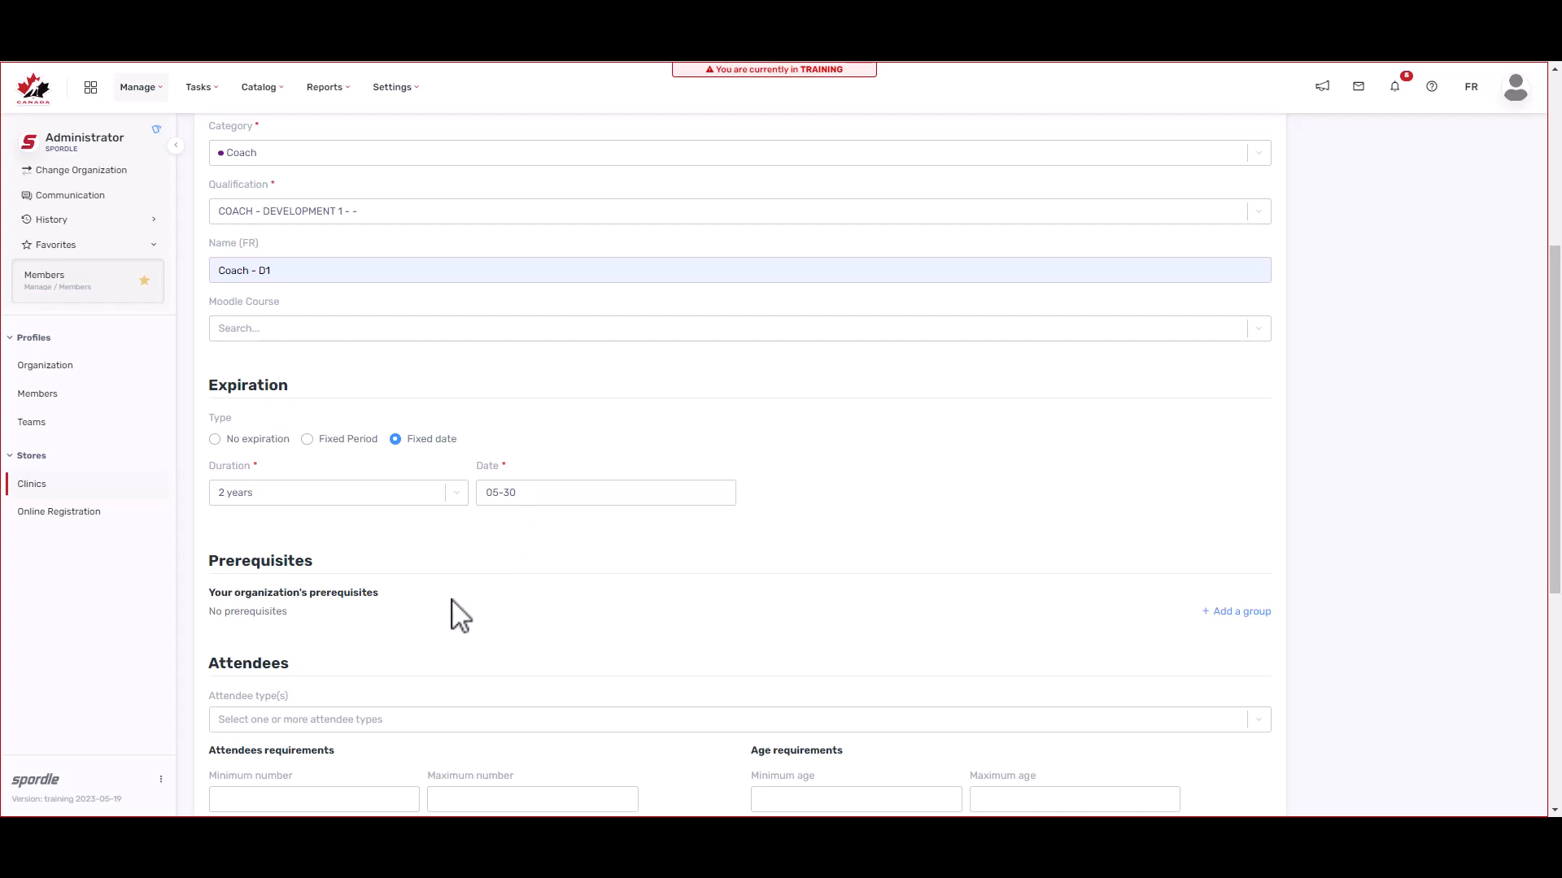
{"action": "scroll", "coordinate": [443, 621], "scroll_direction": "down", "scroll_amount": 1}
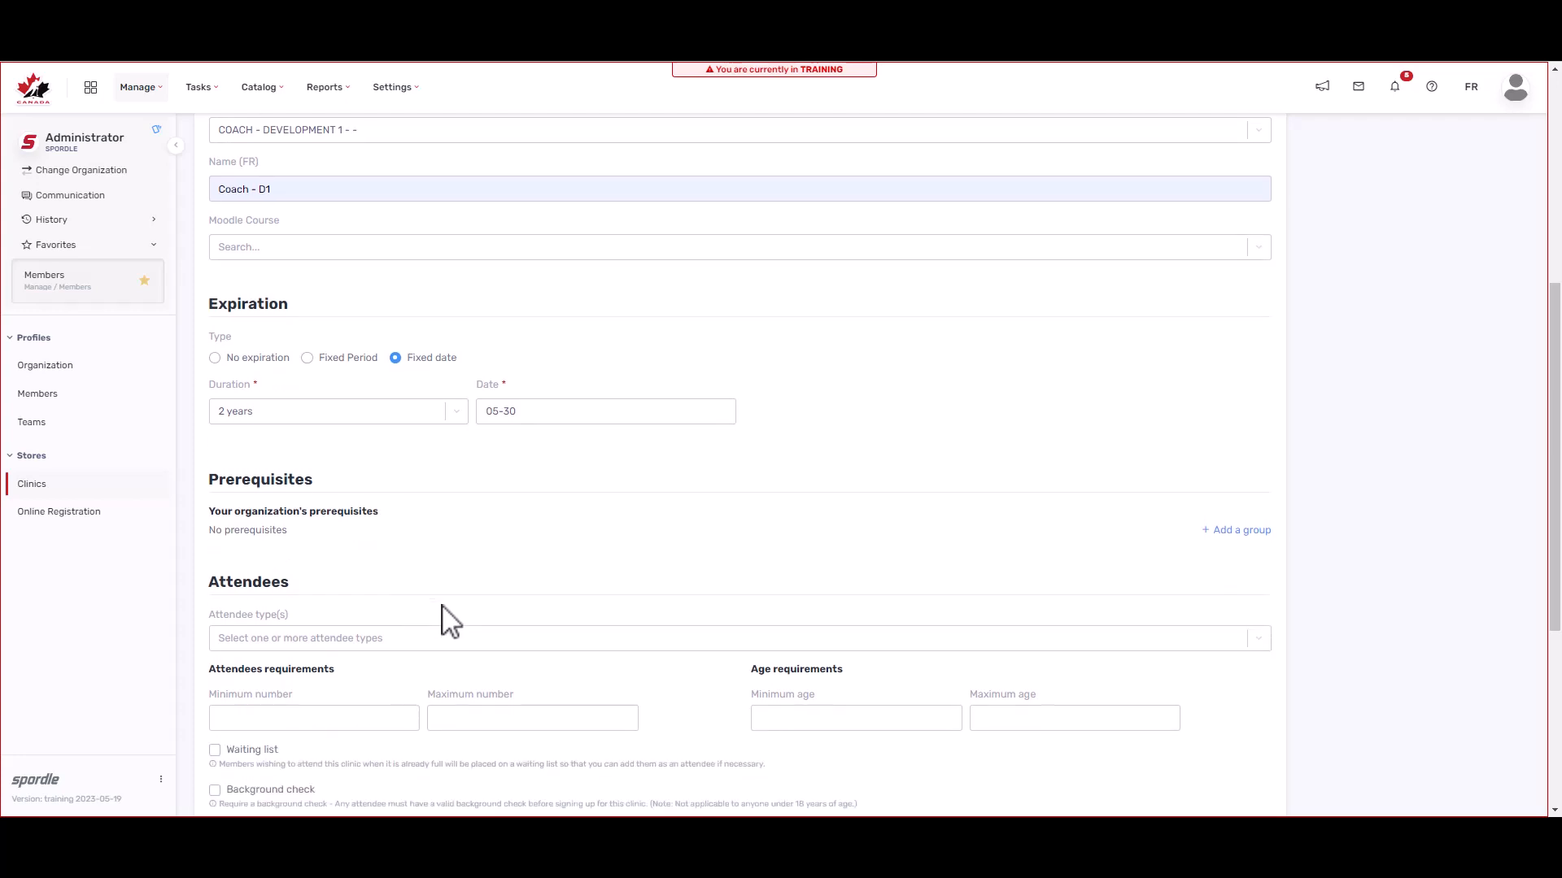
Step: Make Group #1 Respect In Sport - Activity Leader plus both SpeakOut qualifications, at least one mandatory
{"action": "left_click", "coordinate": [1243, 533]}
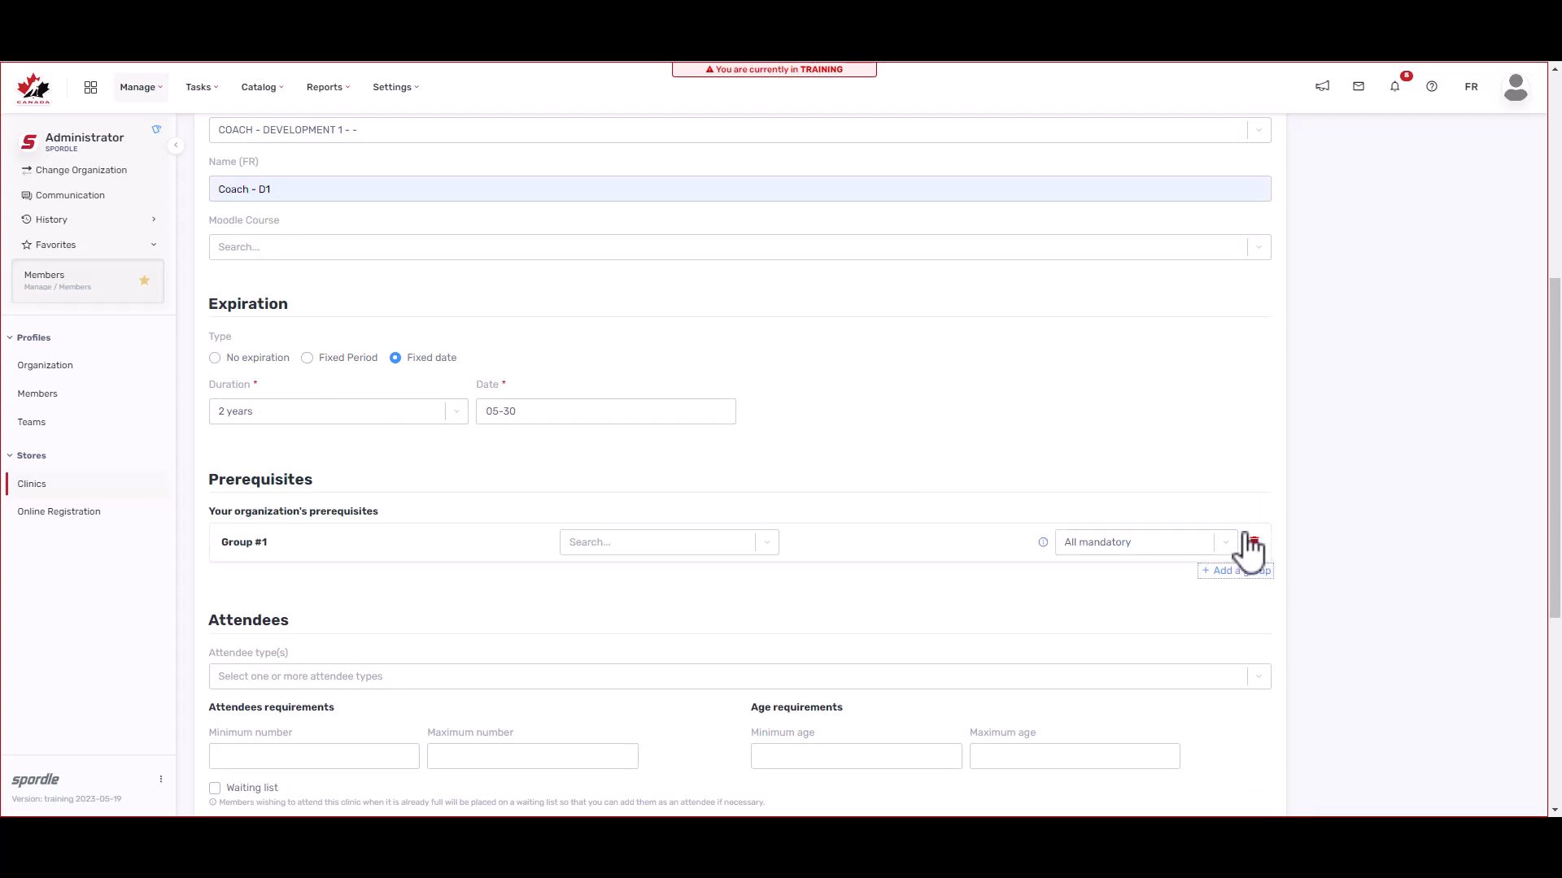
{"action": "left_click", "coordinate": [765, 551]}
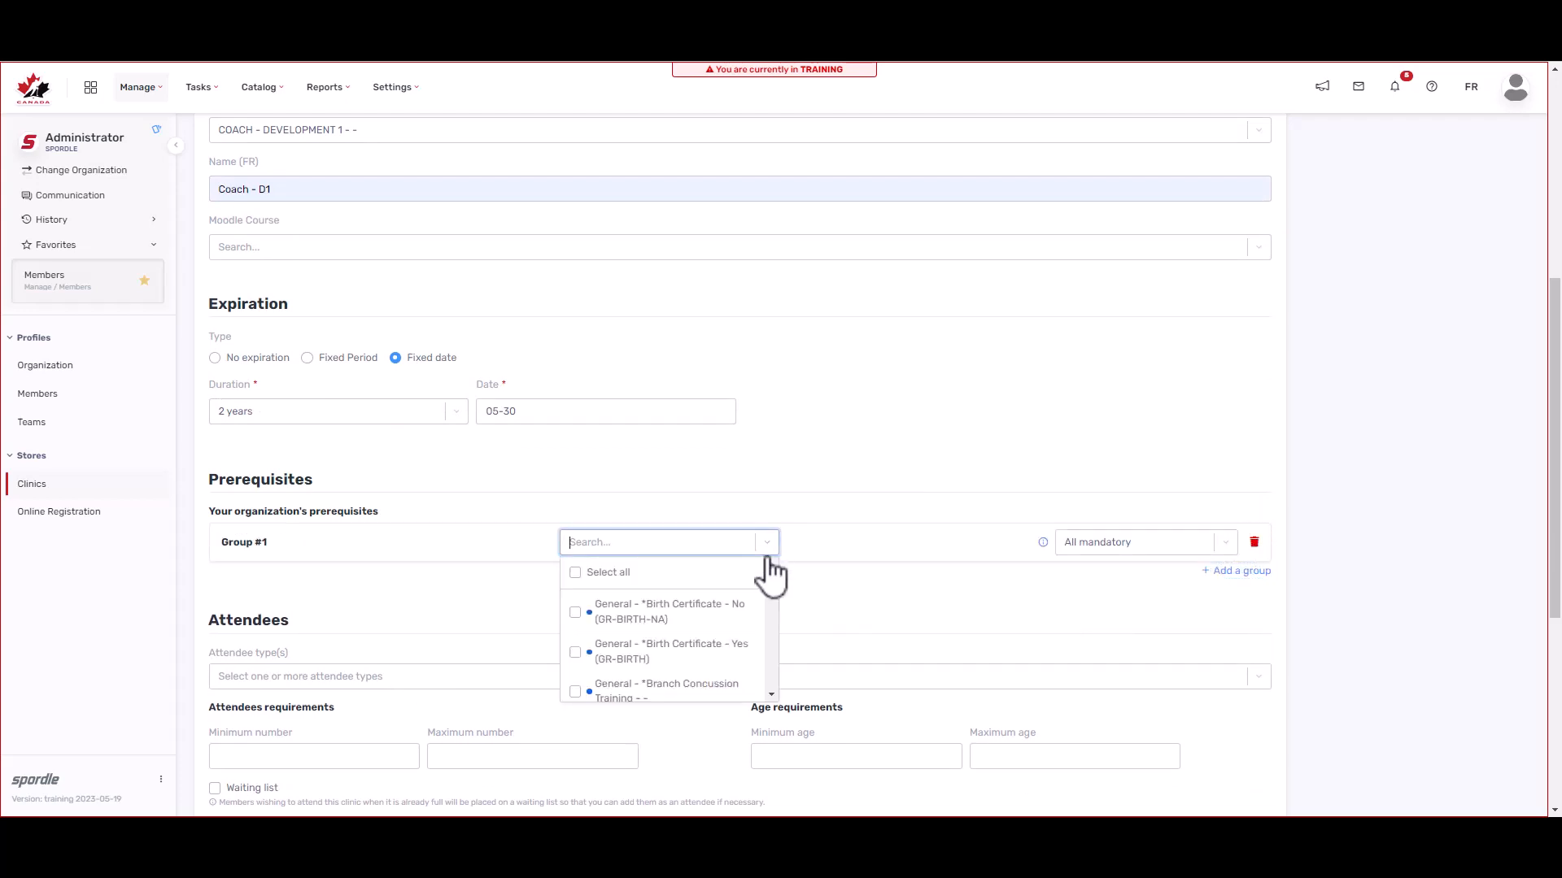
{"action": "type", "text": "resp"}
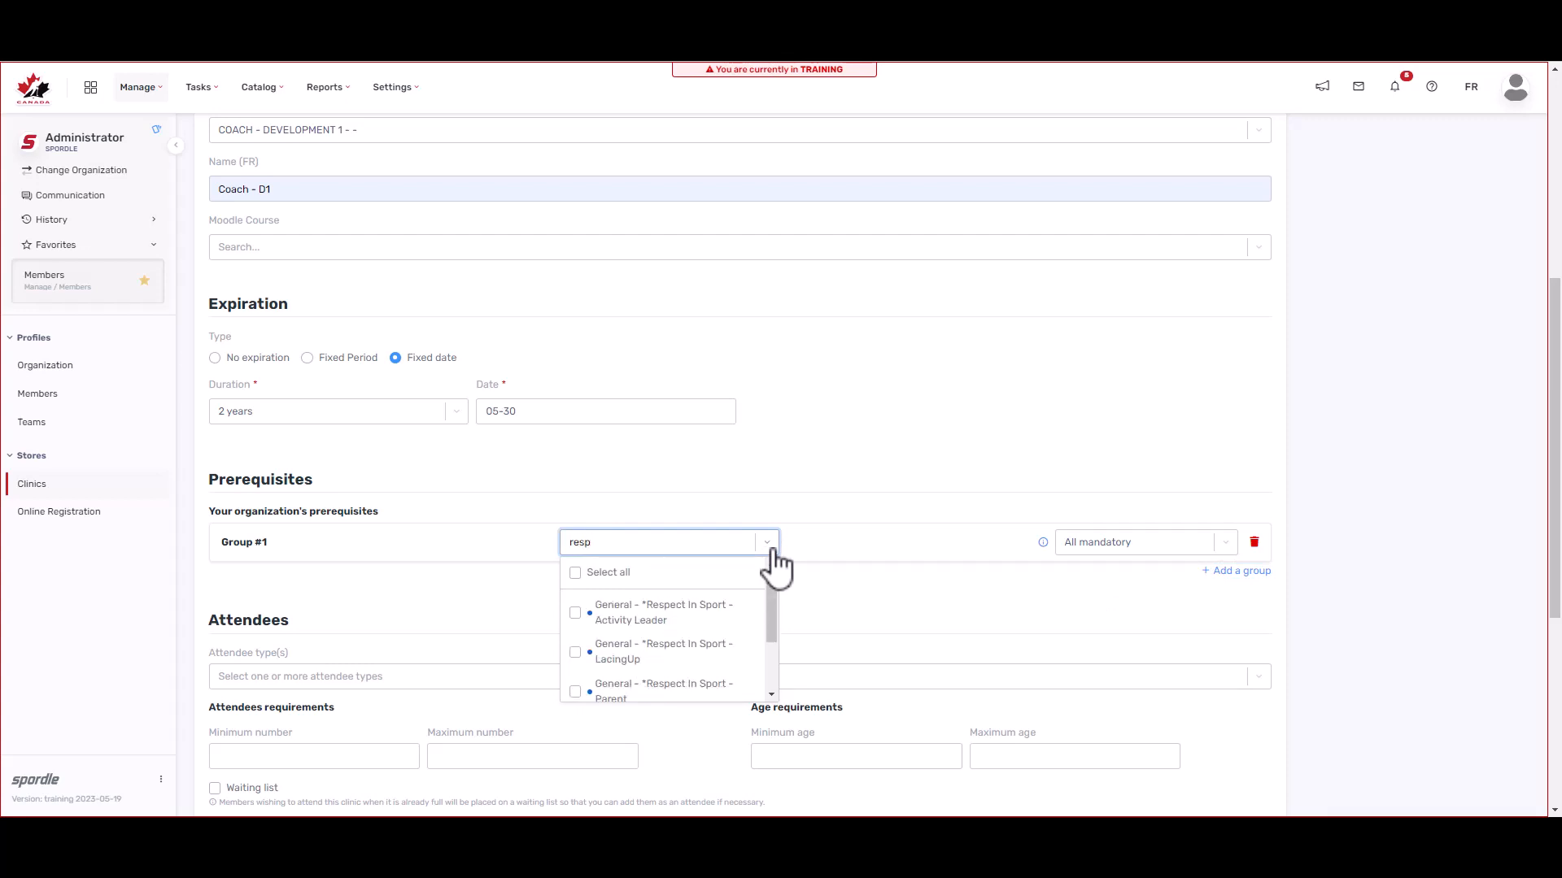
{"action": "left_click", "coordinate": [577, 614]}
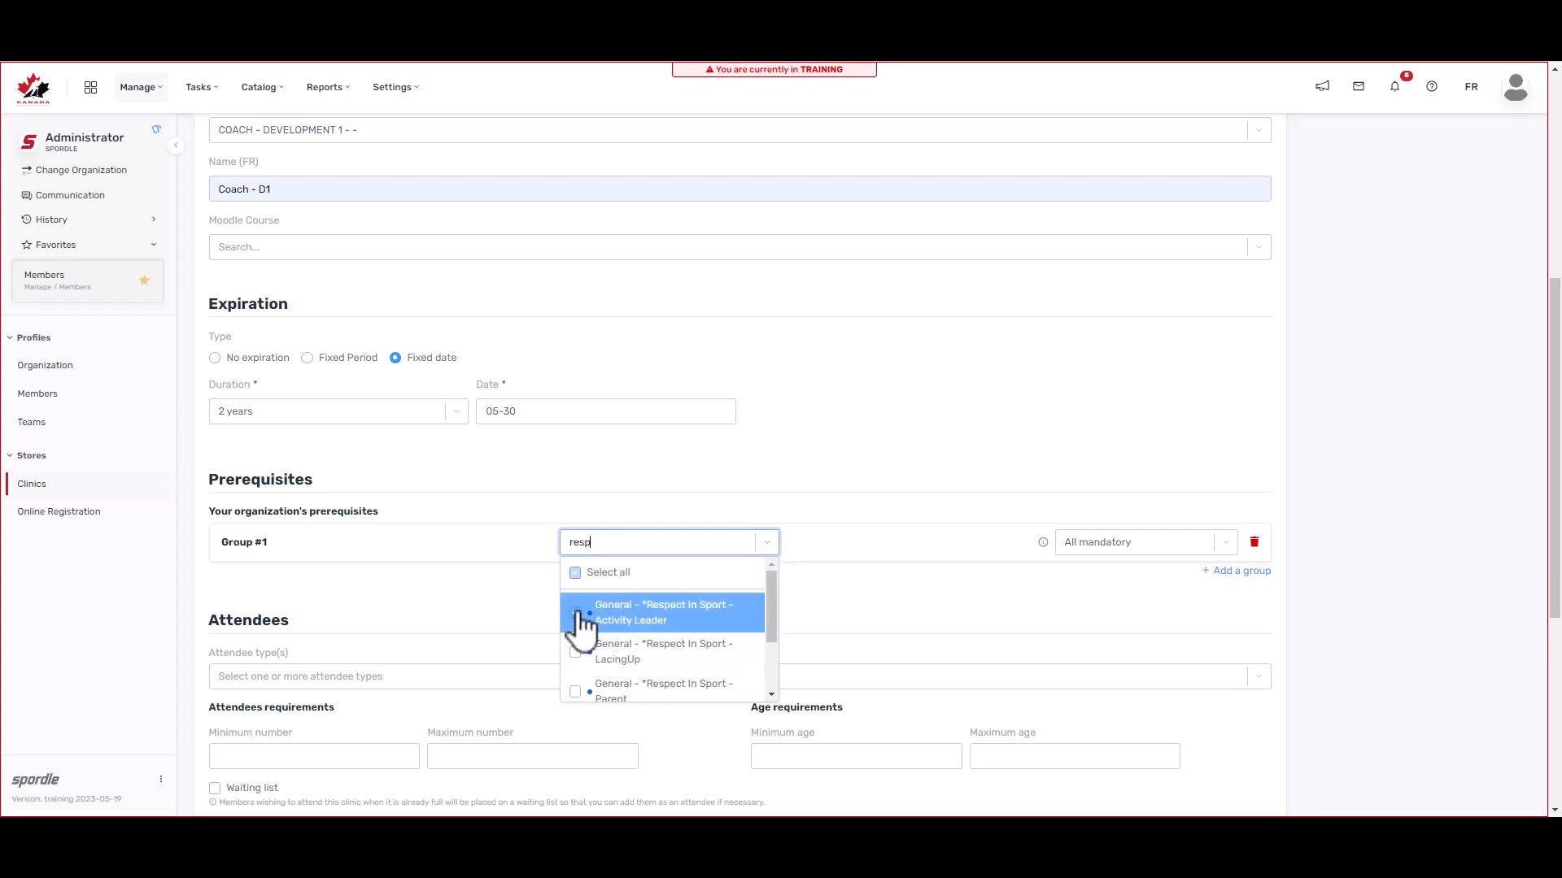
{"action": "left_click", "coordinate": [887, 606]}
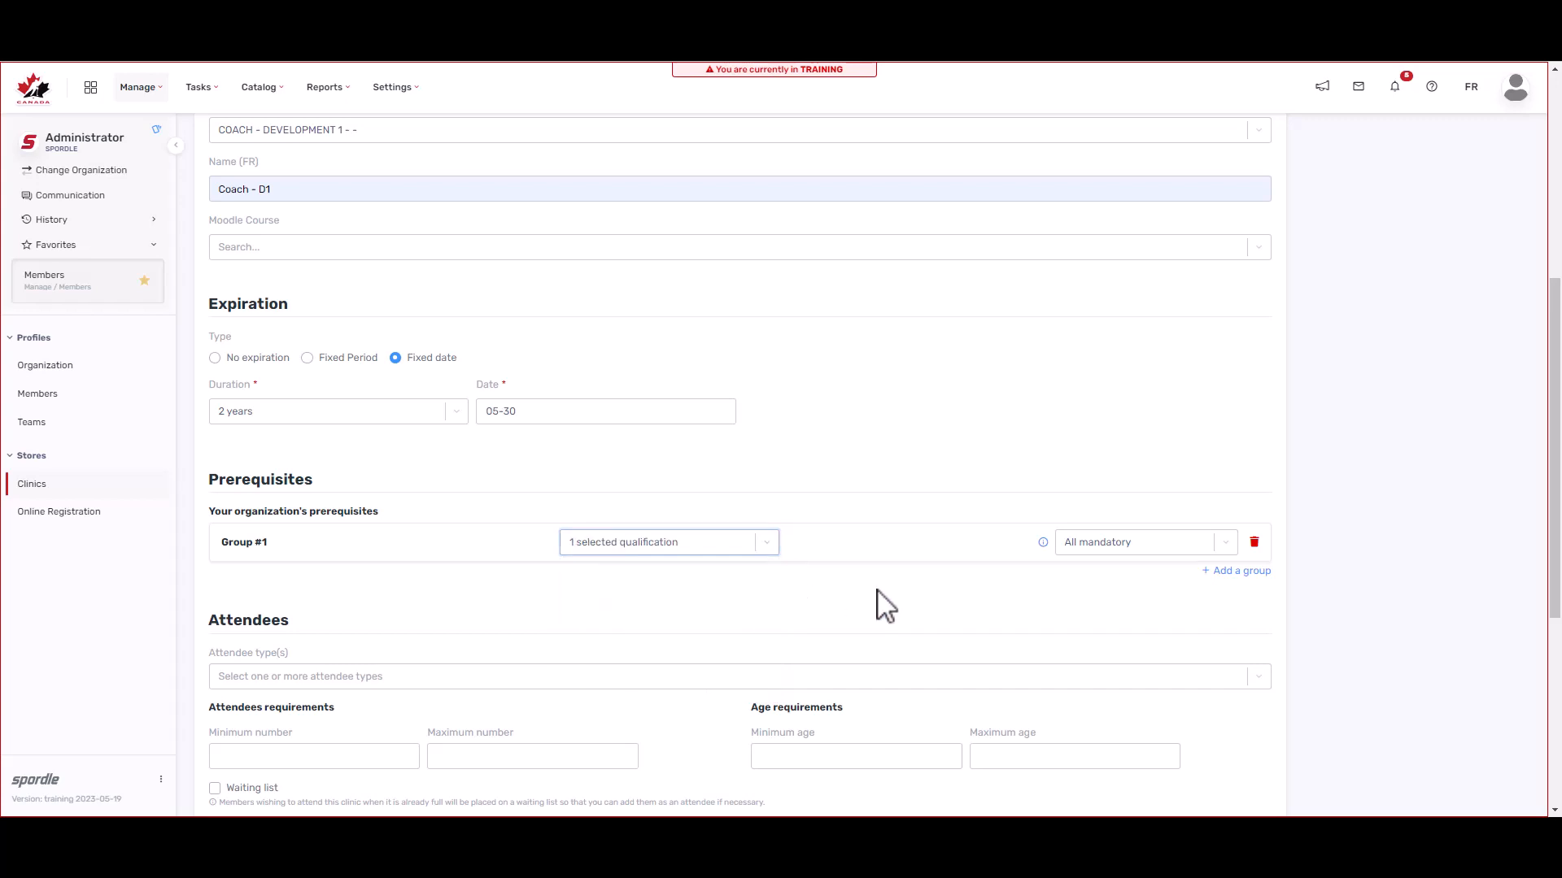
{"action": "left_click", "coordinate": [711, 549]}
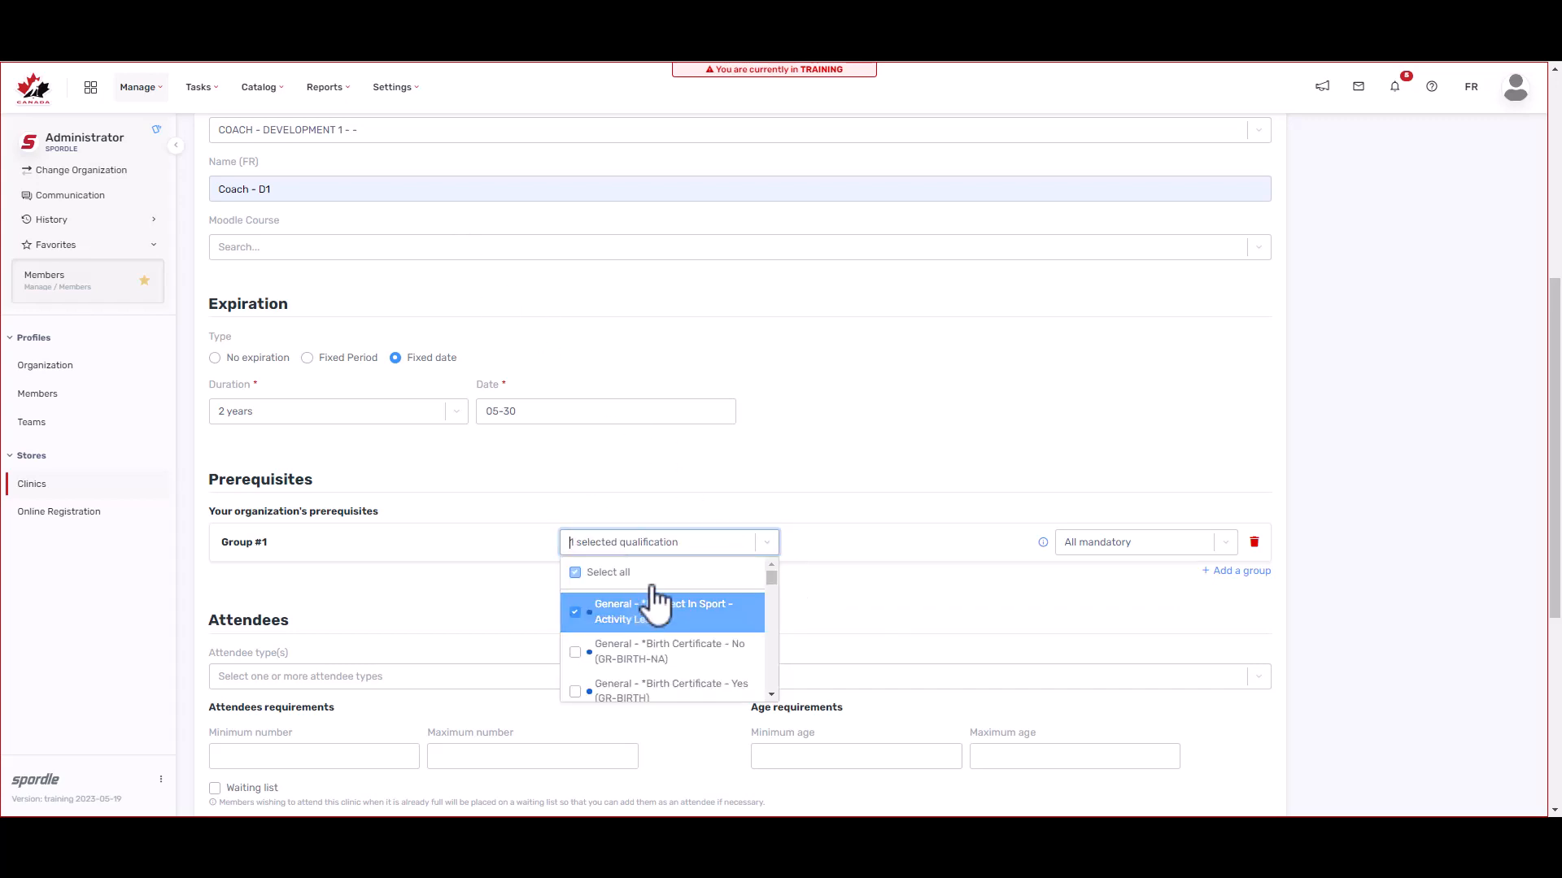
{"action": "left_click", "coordinate": [655, 541]}
{"action": "type", "text": "spe"}
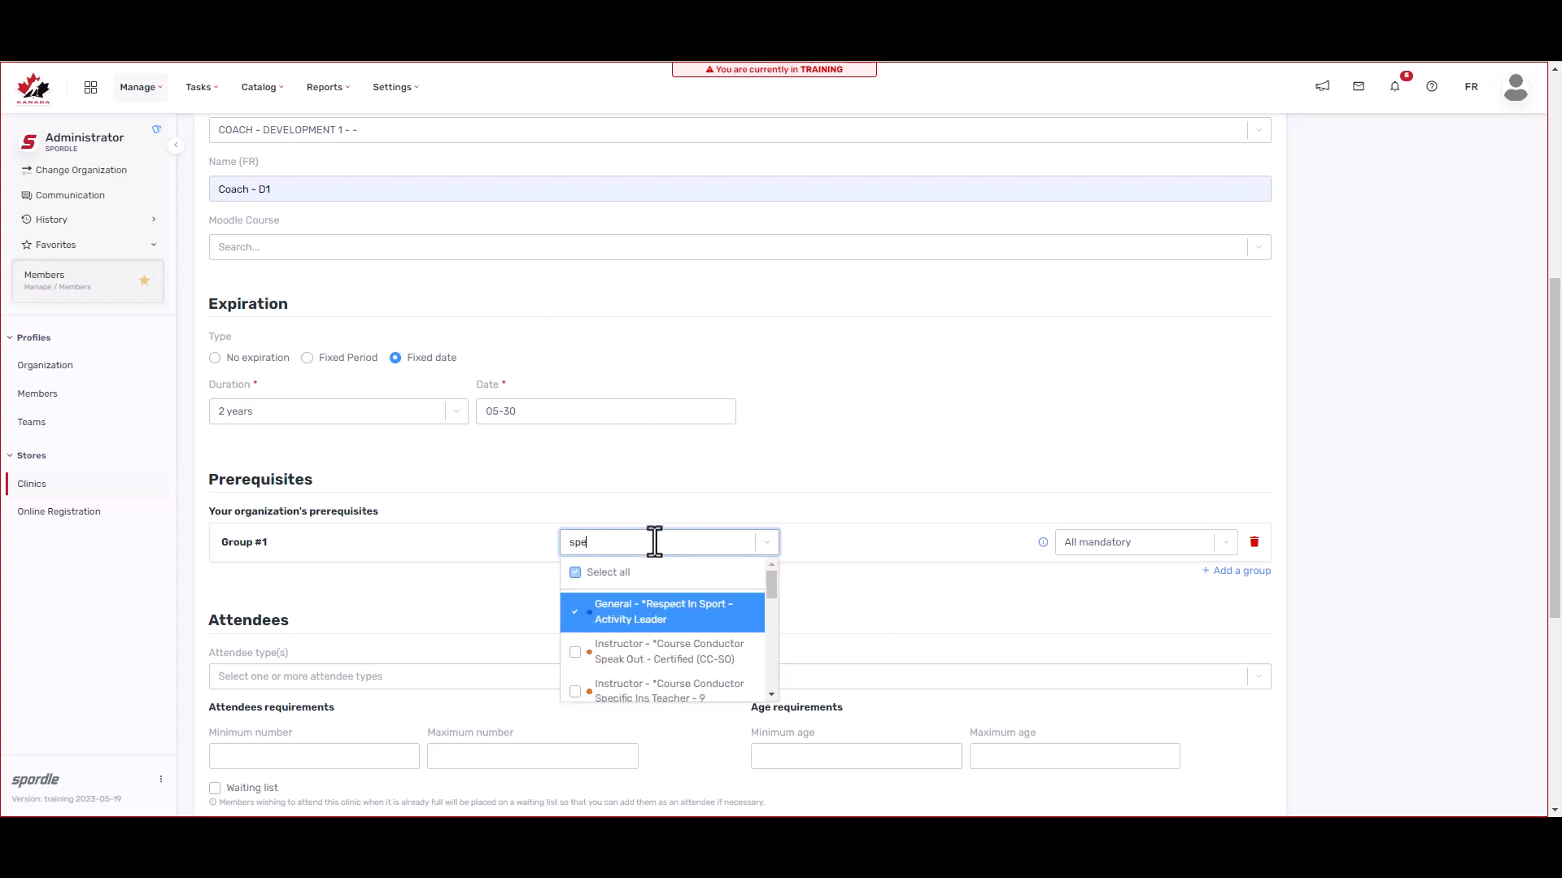
{"action": "type", "text": "ak"}
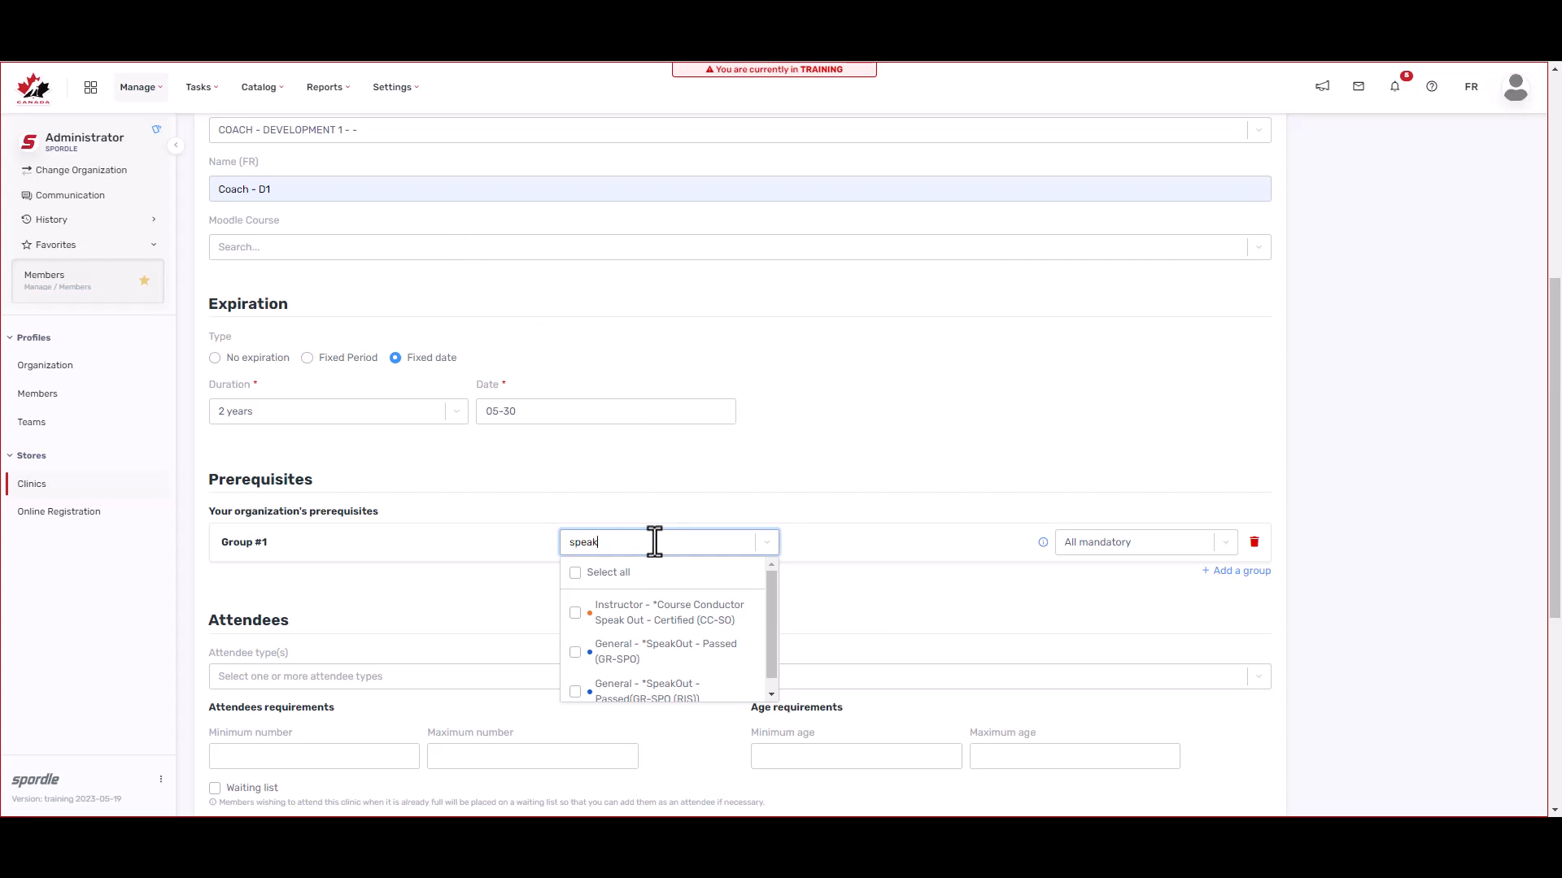
{"action": "left_click", "coordinate": [584, 661]}
{"action": "left_click", "coordinate": [579, 691]}
{"action": "left_click", "coordinate": [862, 628]}
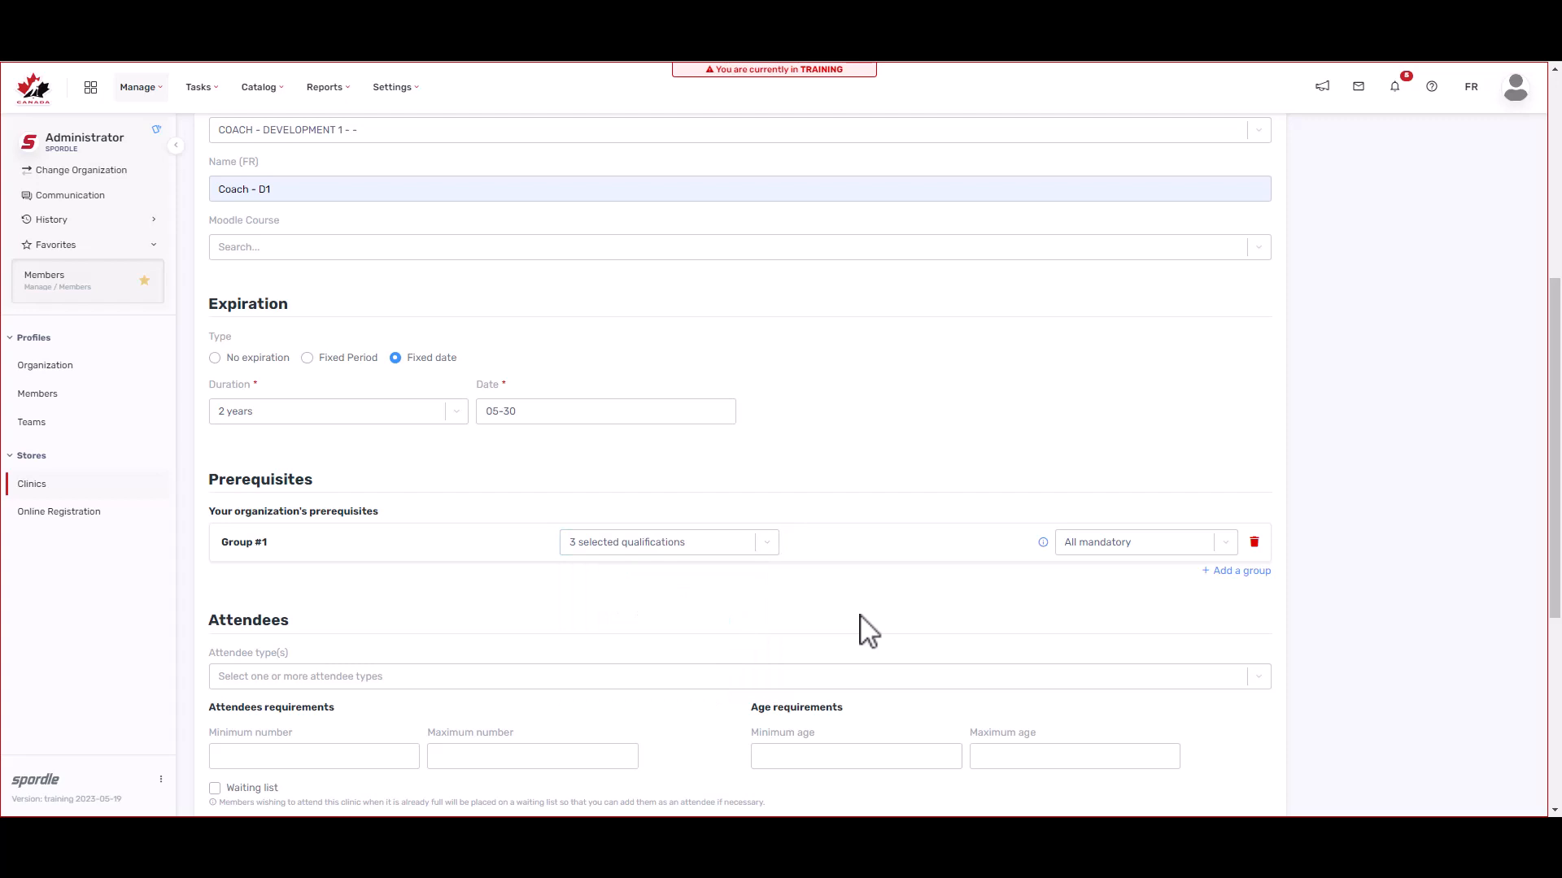
{"action": "left_click", "coordinate": [1223, 547]}
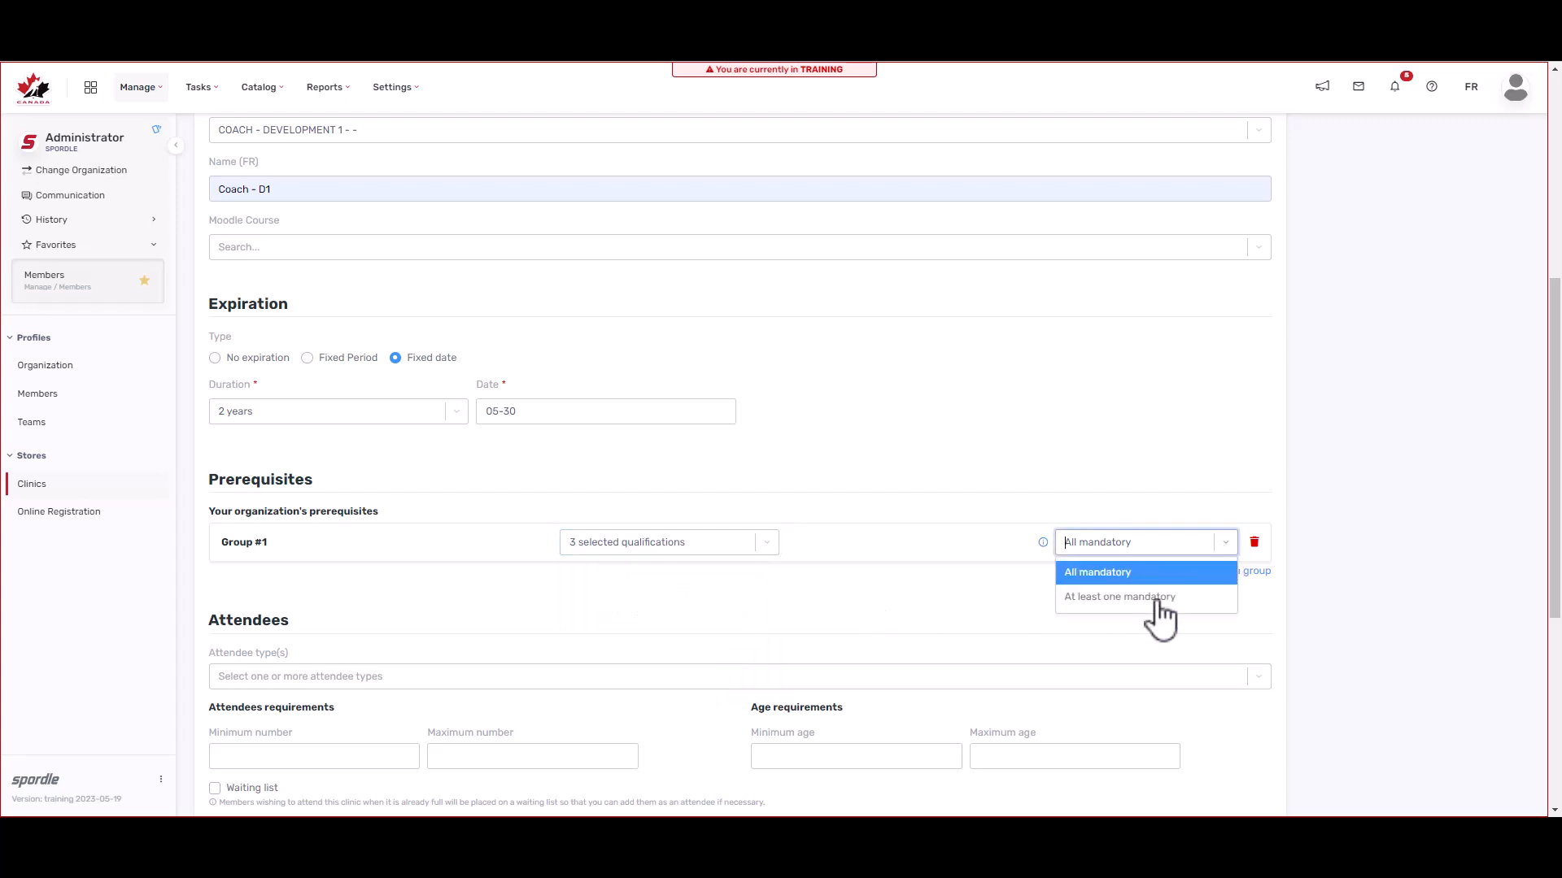
{"action": "left_click", "coordinate": [1161, 618]}
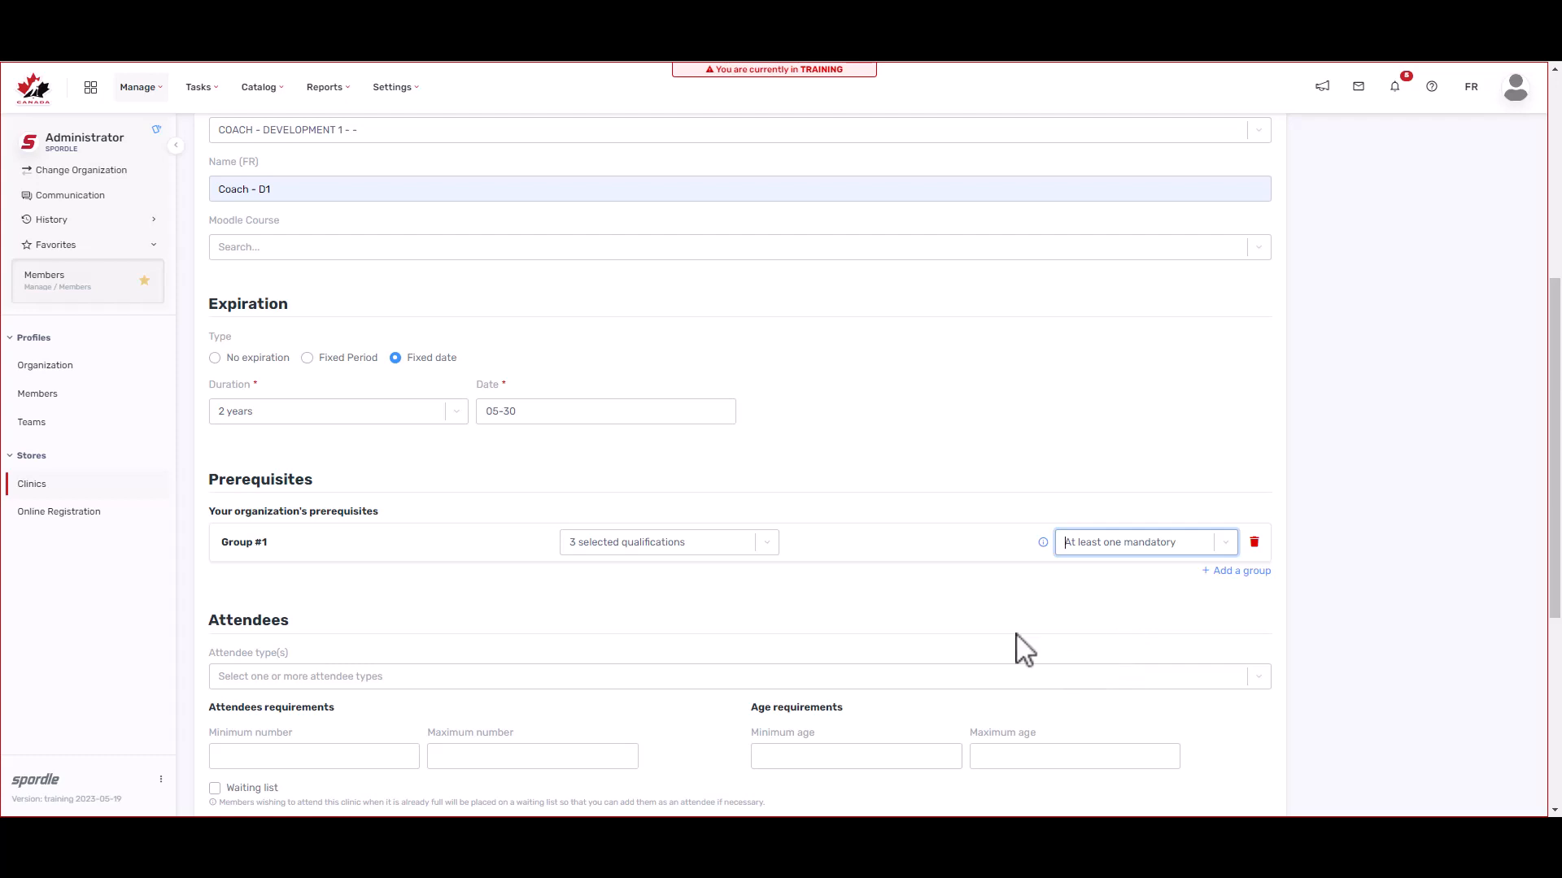
Step: Add prerequisite Group #2 requiring the GENDER IDENTITY course
{"action": "left_click", "coordinate": [1236, 573]}
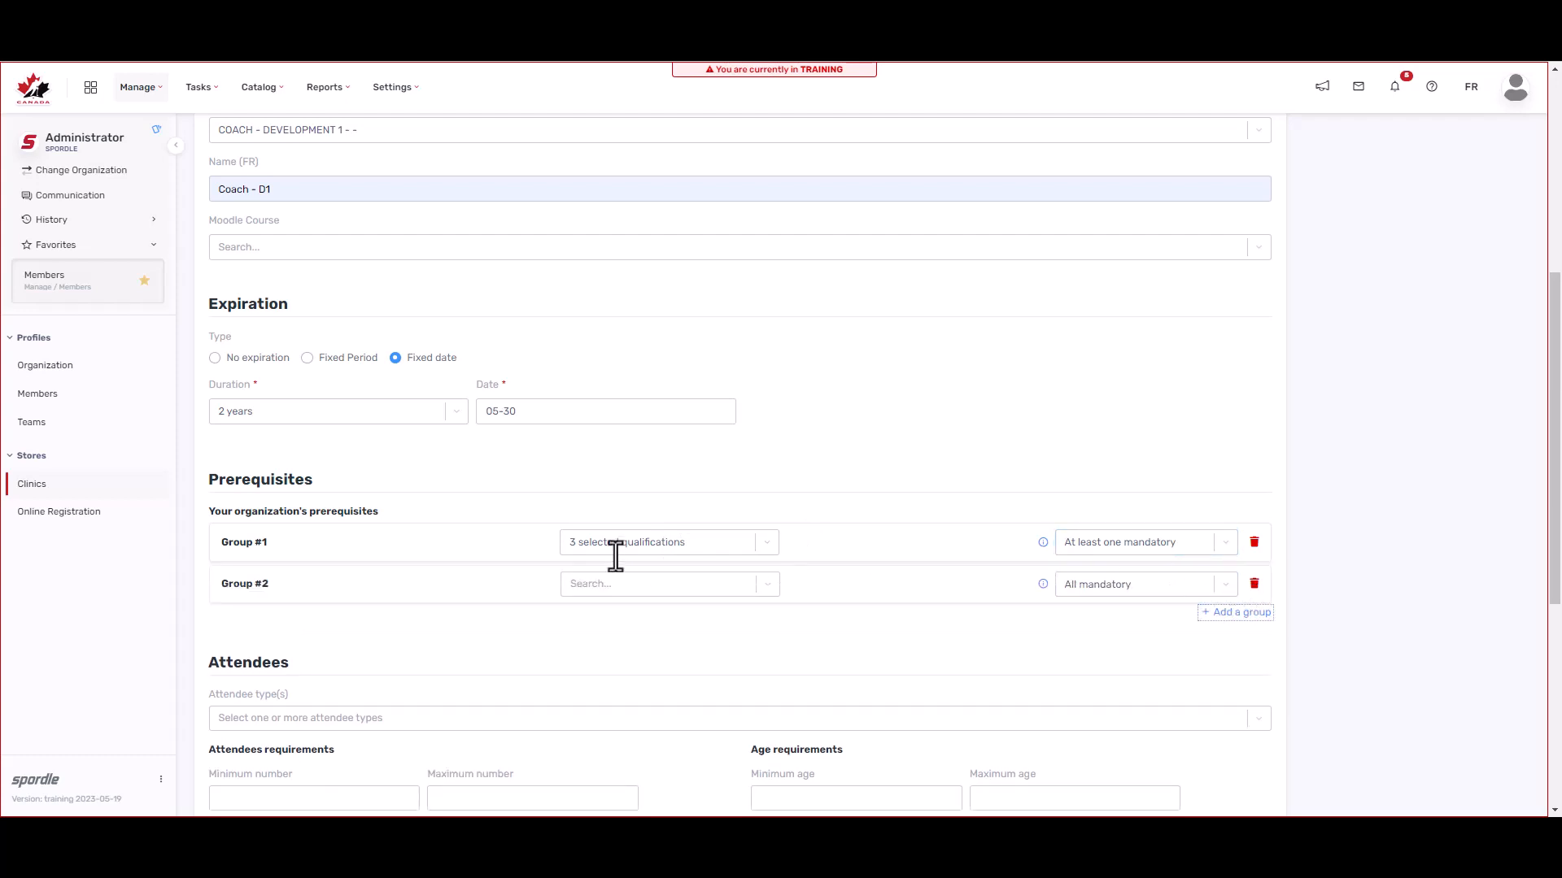
{"action": "left_click", "coordinate": [622, 586]}
{"action": "type", "text": "gend"}
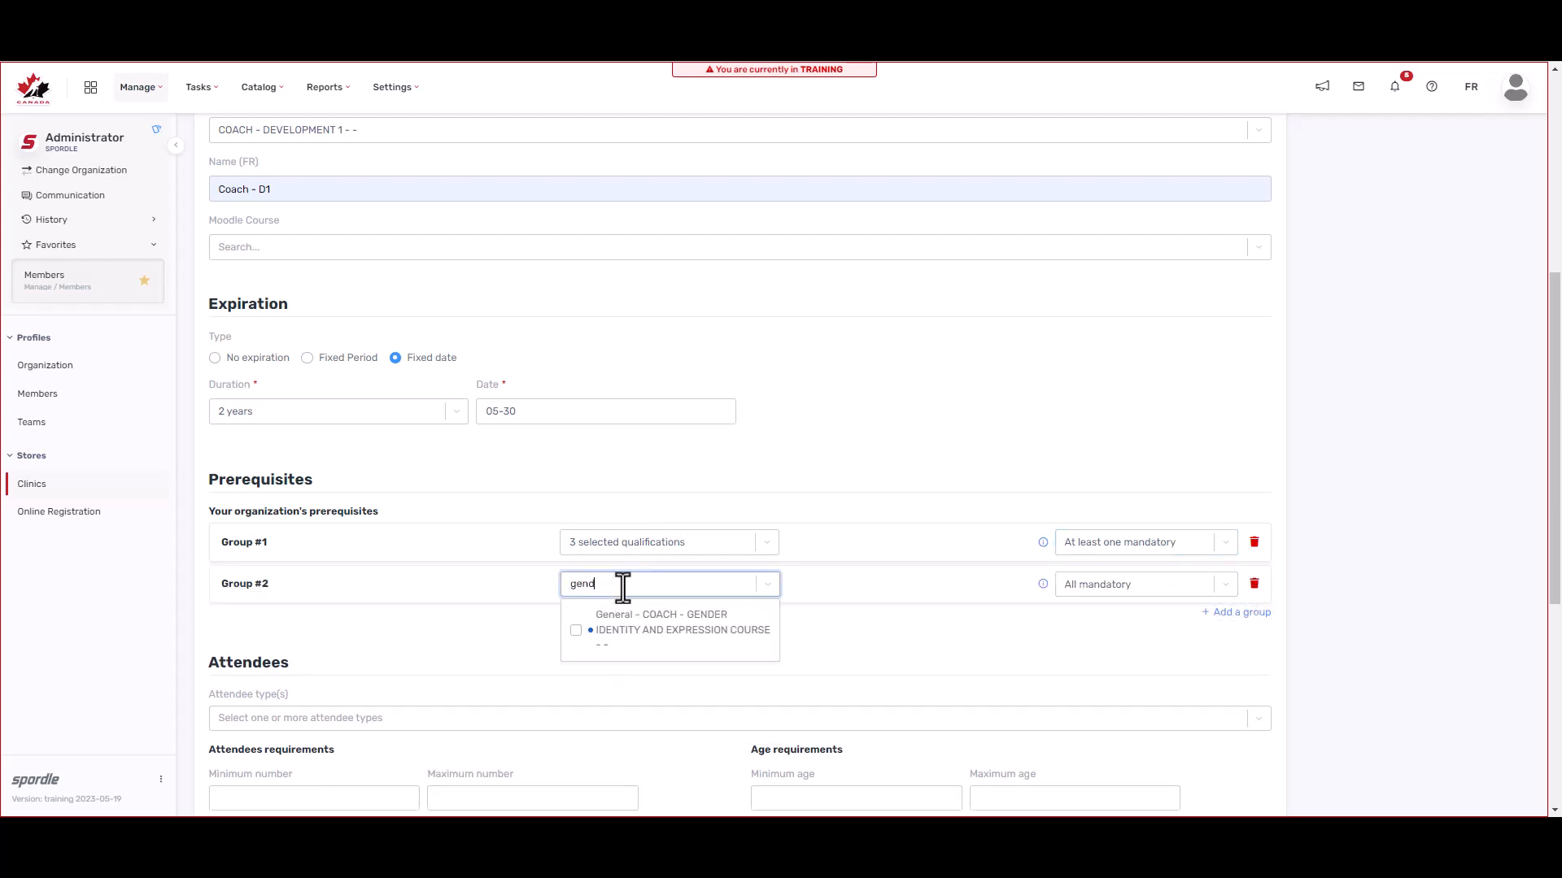
{"action": "left_click", "coordinate": [634, 639]}
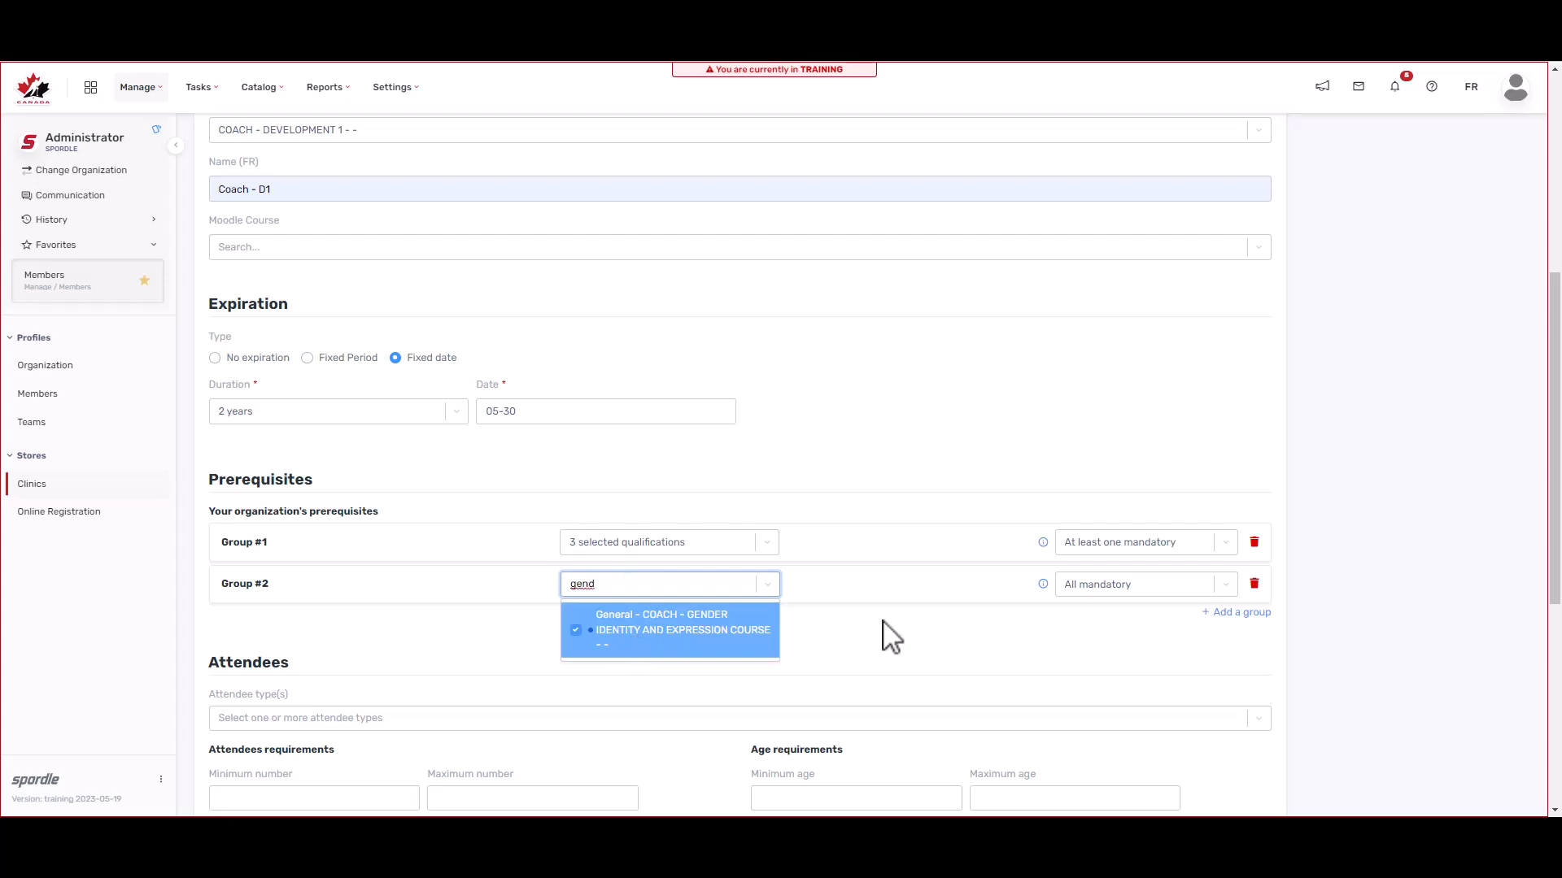
{"action": "left_click", "coordinate": [917, 634]}
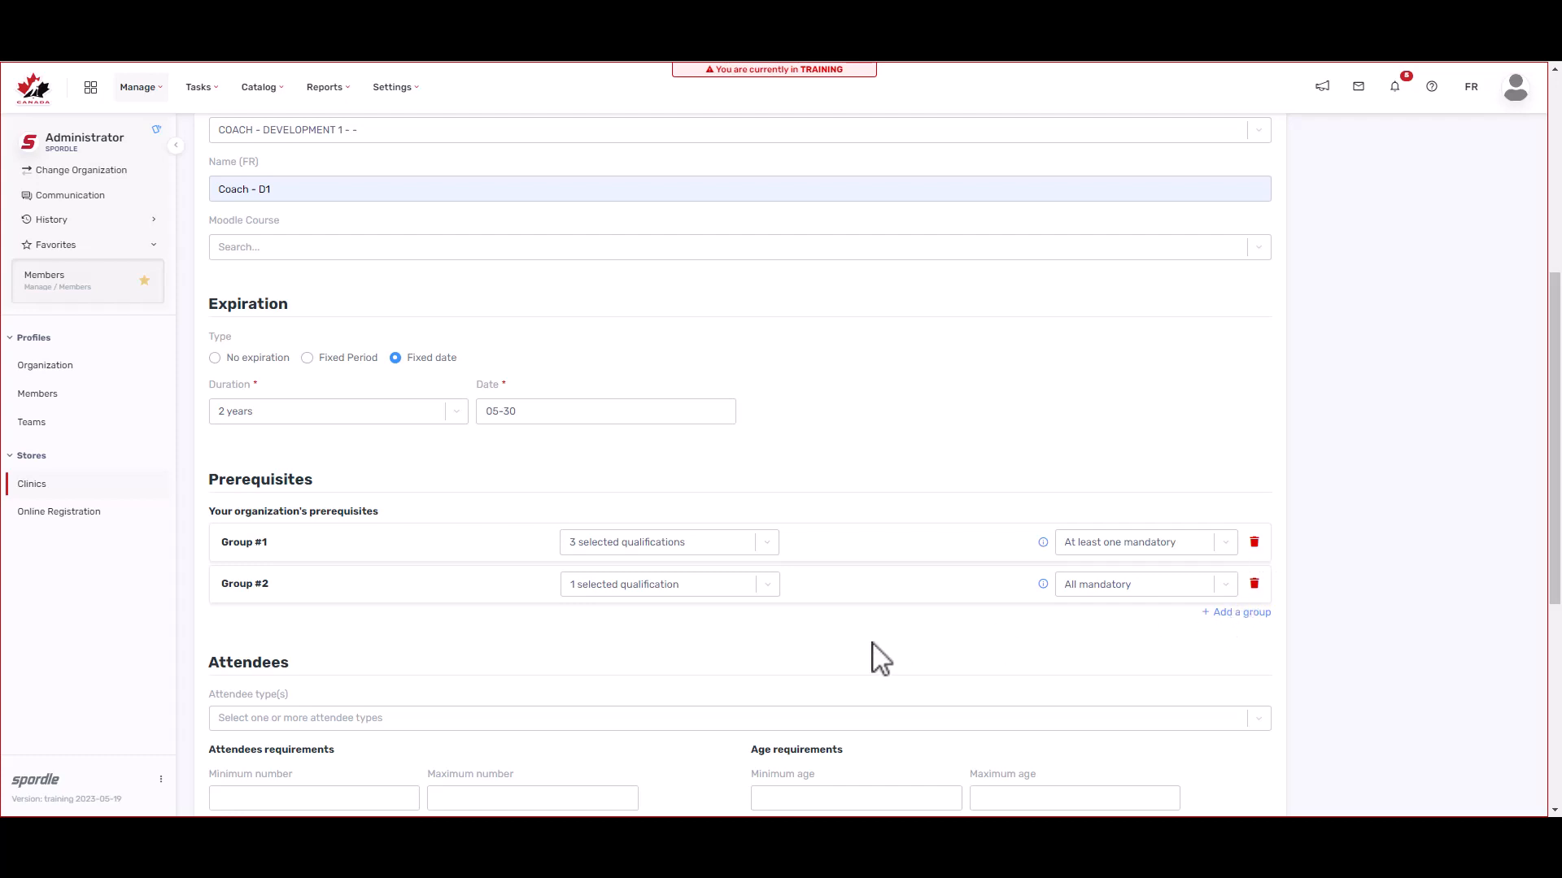
{"action": "scroll", "coordinate": [875, 659], "scroll_direction": "down", "scroll_amount": 5}
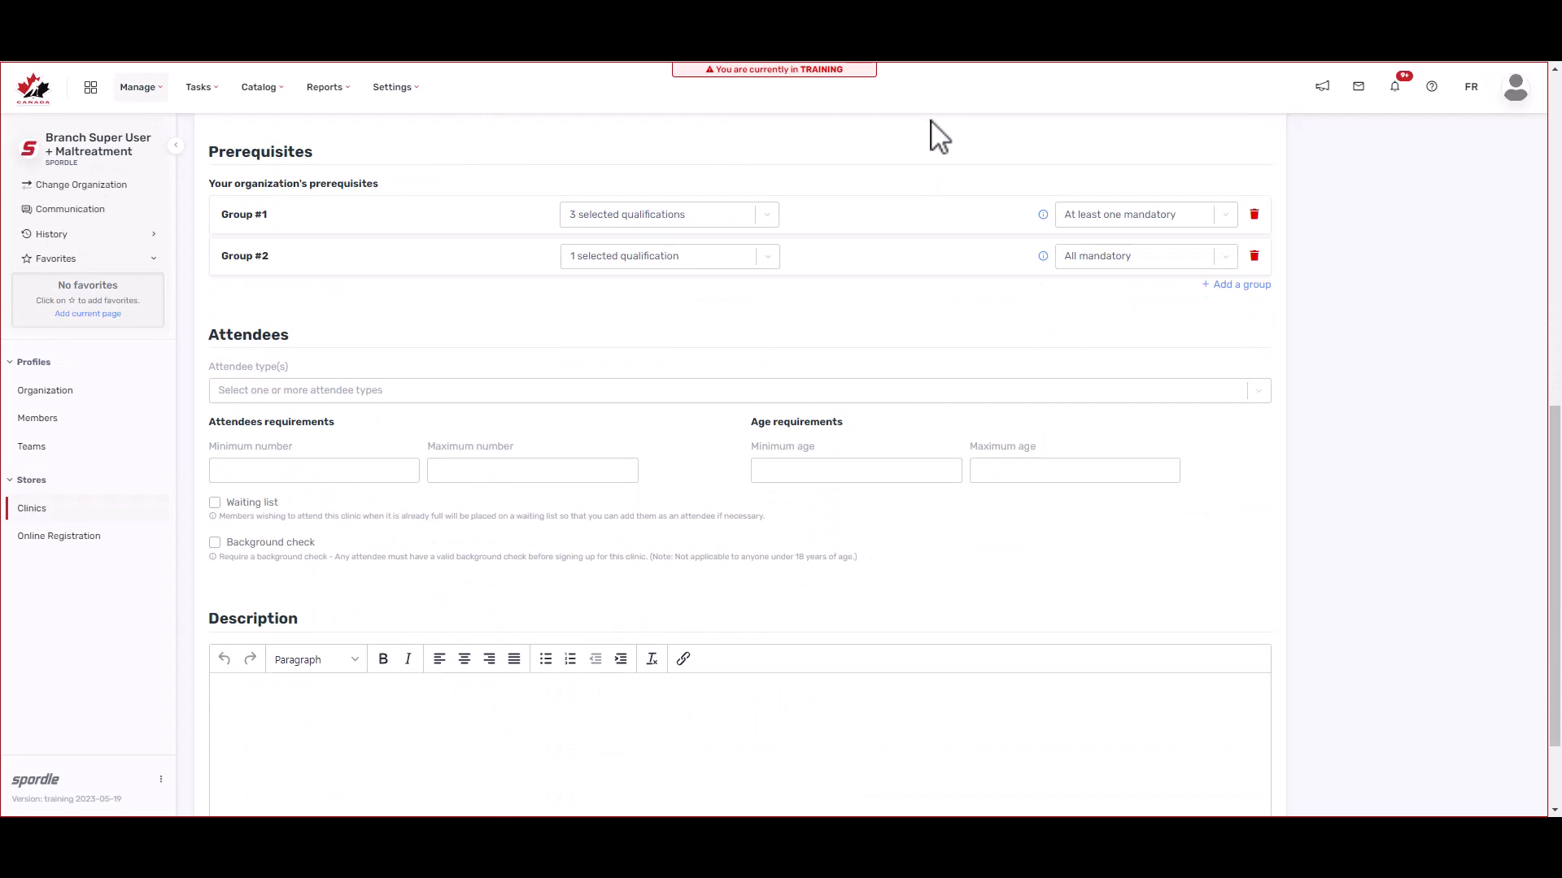
Step: Set attendees to minimum 1, maximum 10, minimum age 16, with waiting list and background check
{"action": "left_click", "coordinate": [846, 392]}
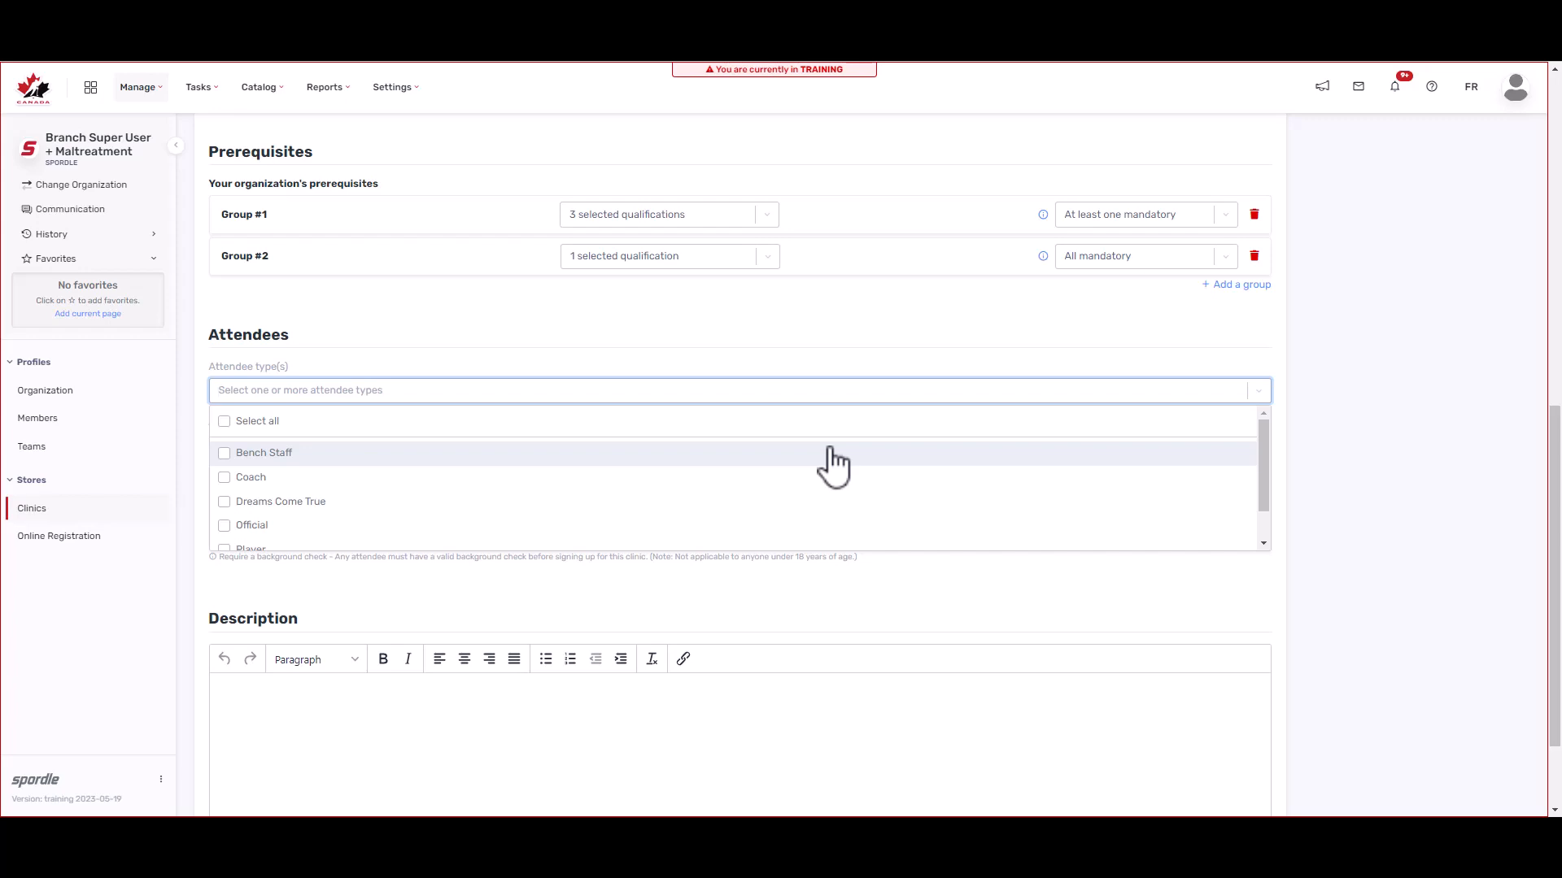
{"action": "left_click", "coordinate": [745, 332]}
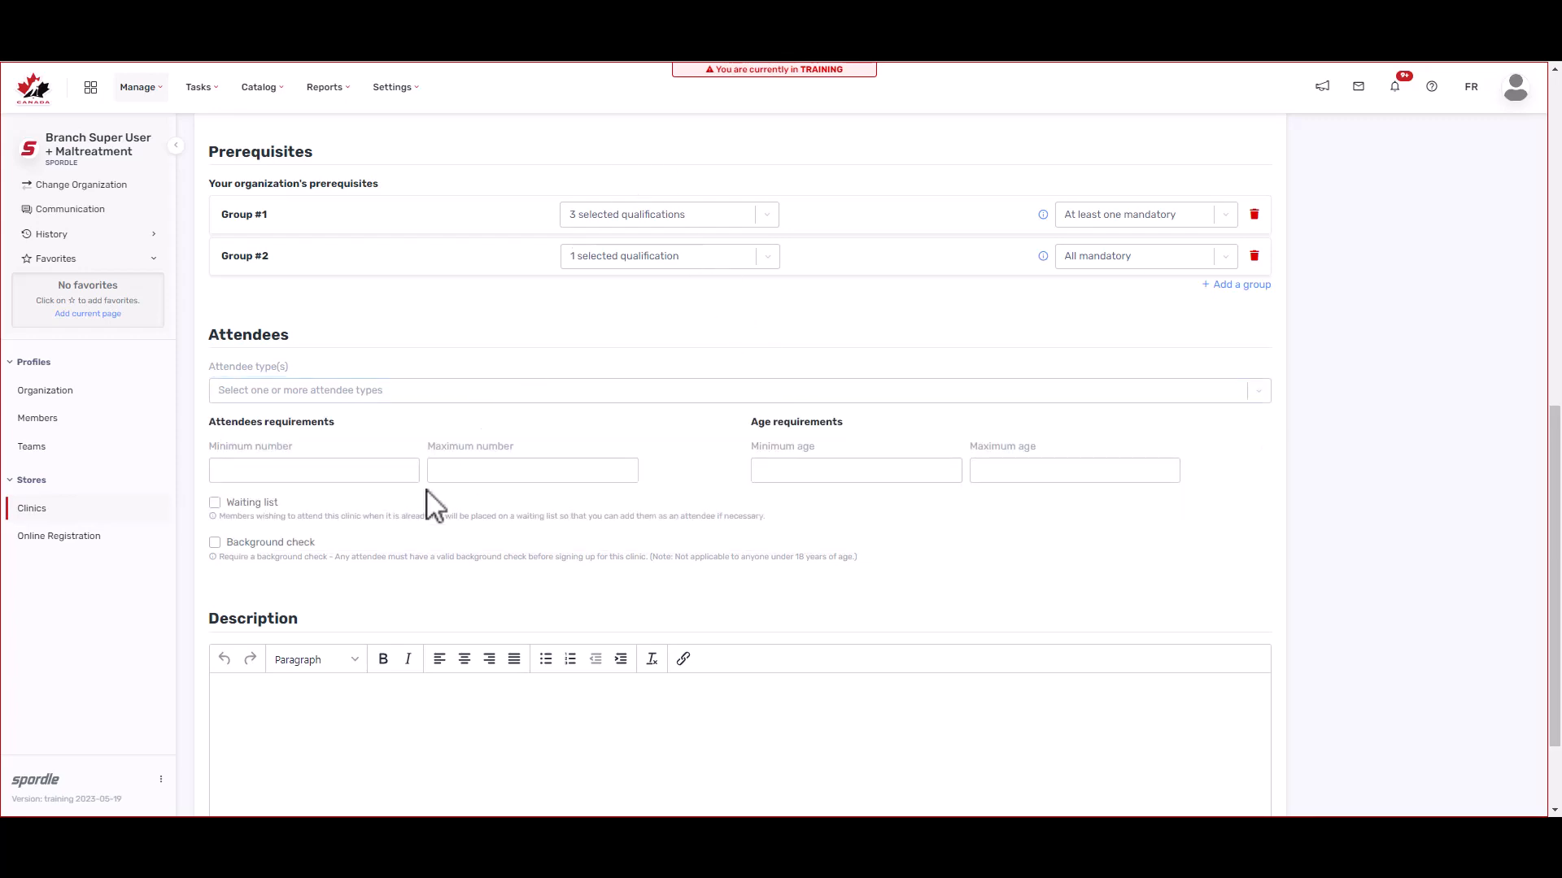
{"action": "left_click", "coordinate": [325, 475]}
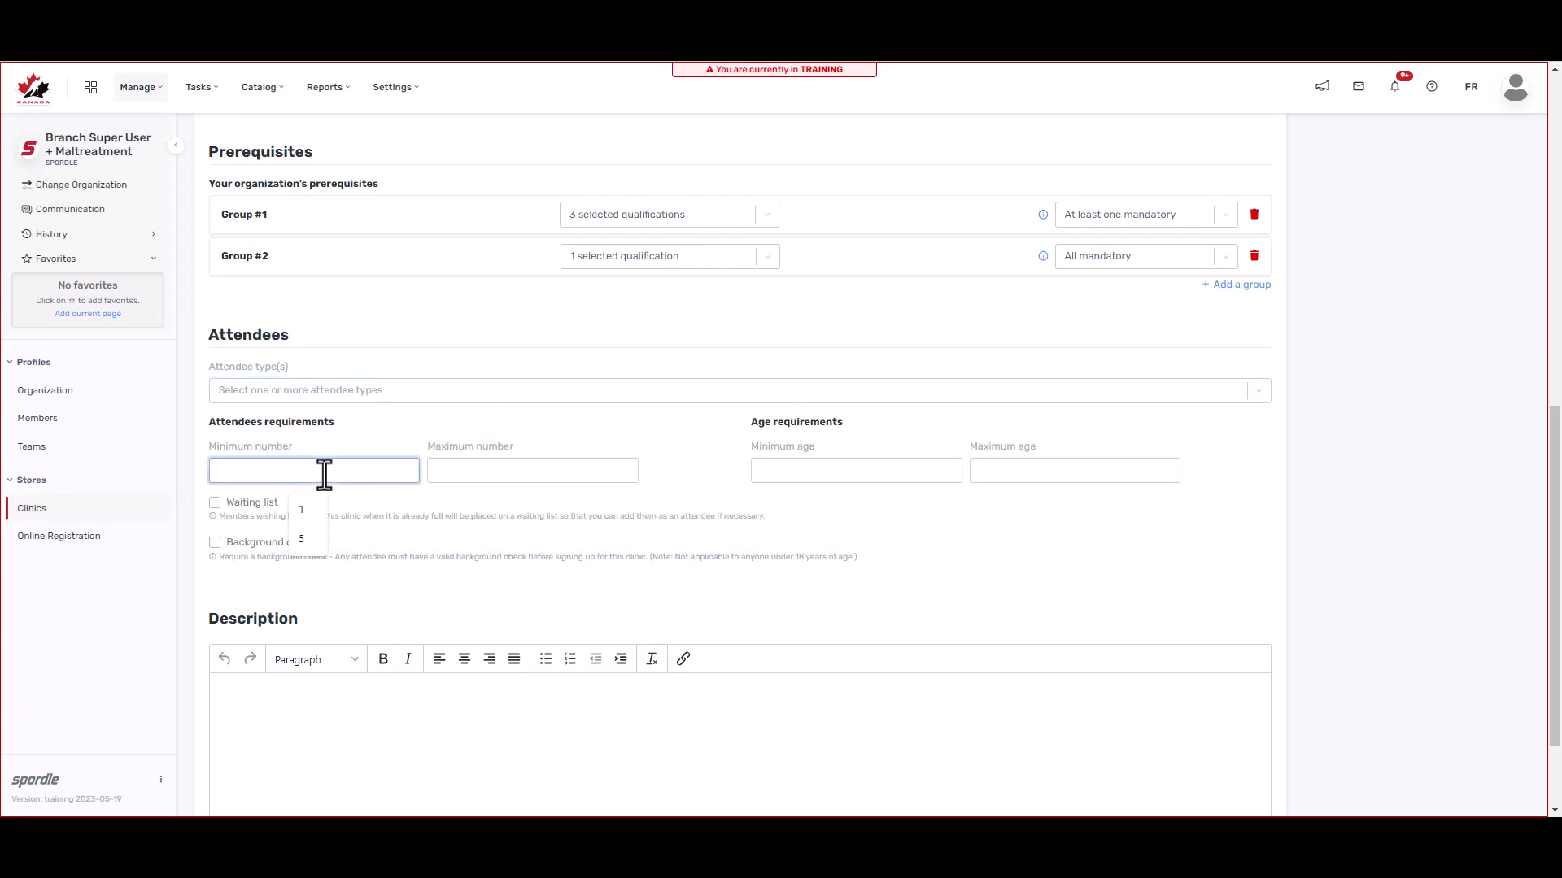
{"action": "type", "text": "1"}
{"action": "left_click", "coordinate": [620, 476]}
{"action": "left_click", "coordinate": [547, 519]}
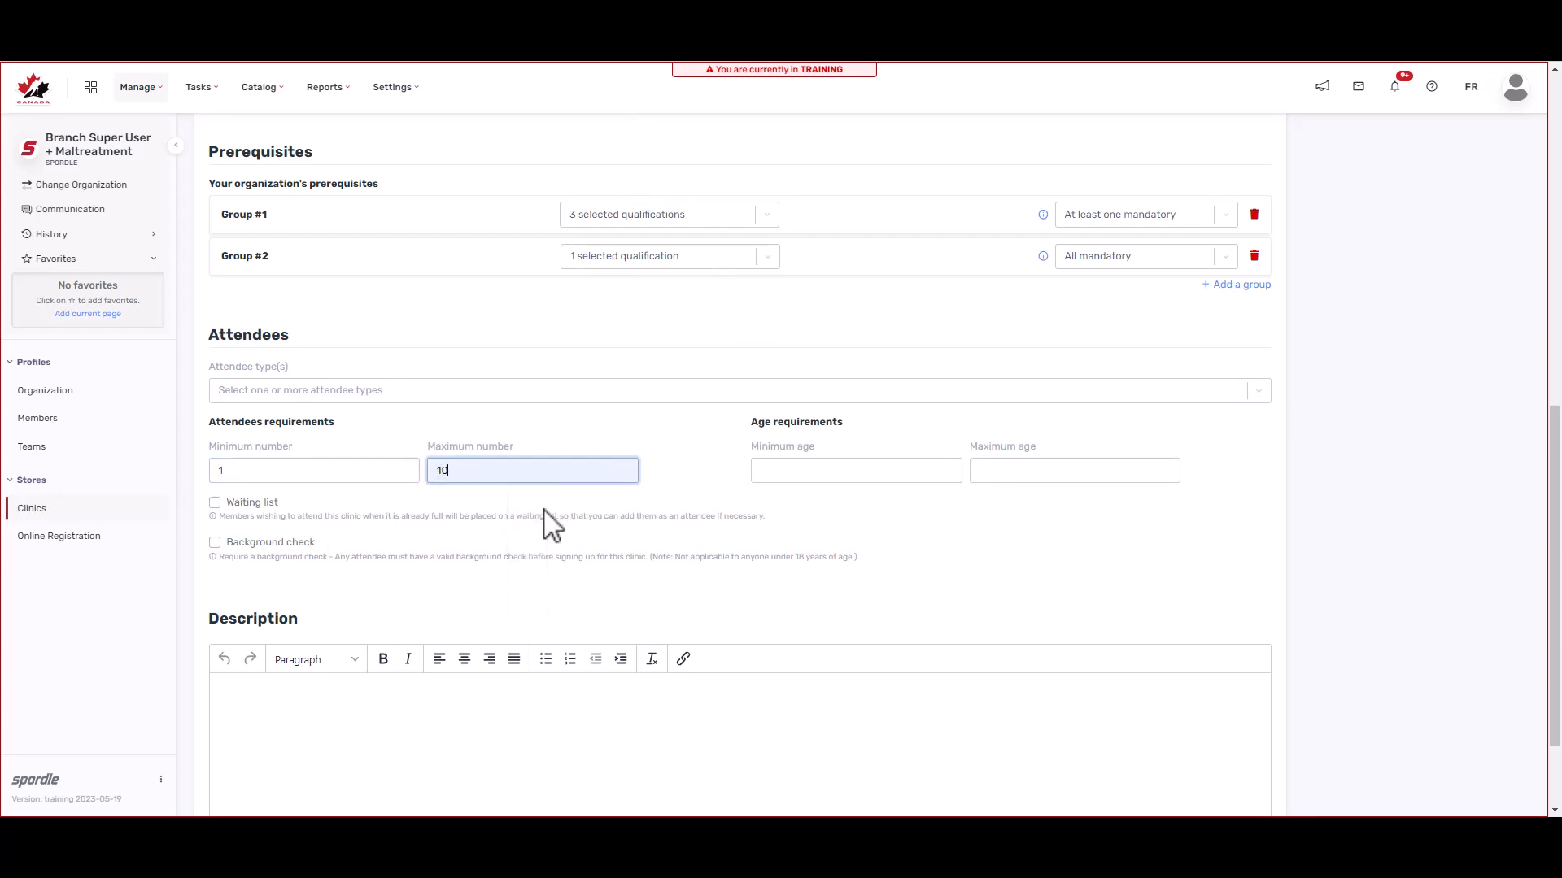
{"action": "left_click", "coordinate": [851, 469]}
{"action": "type", "text": "16"}
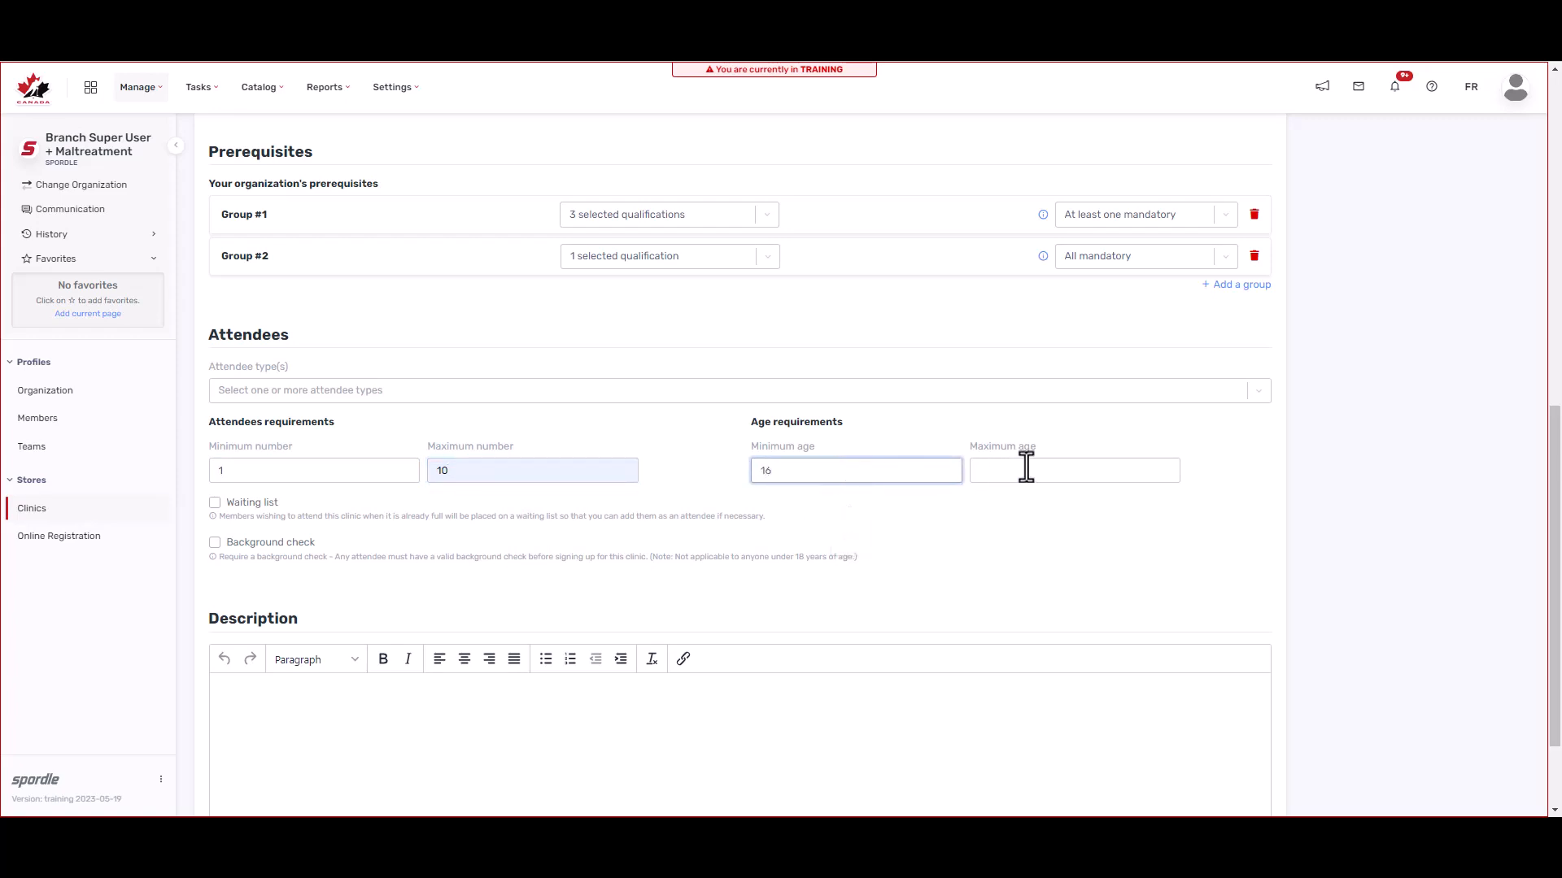
{"action": "left_click", "coordinate": [216, 504]}
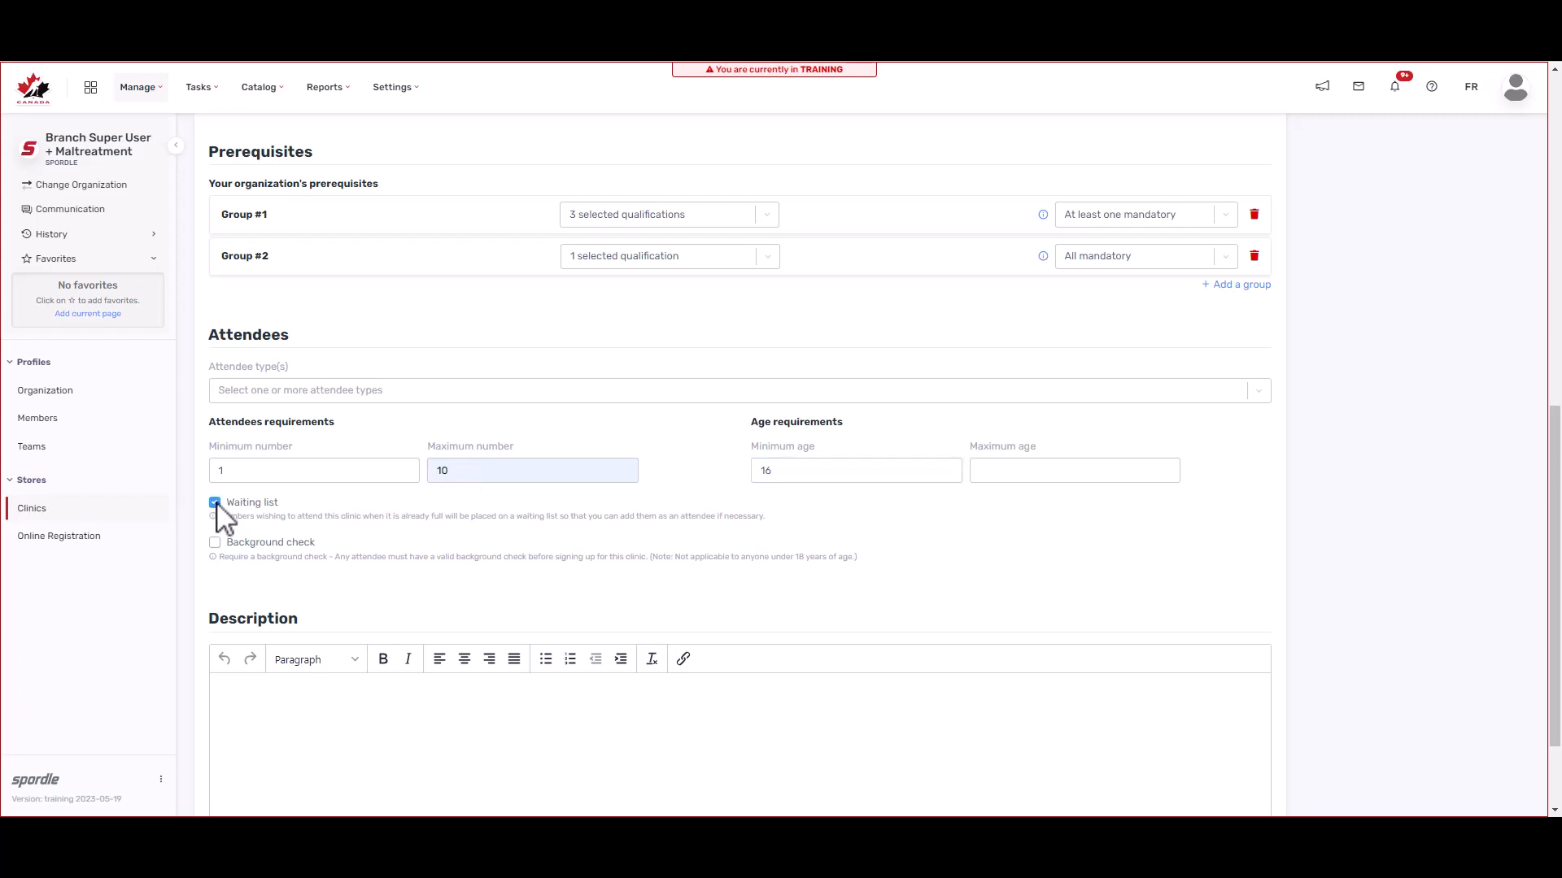
{"action": "left_click", "coordinate": [215, 546]}
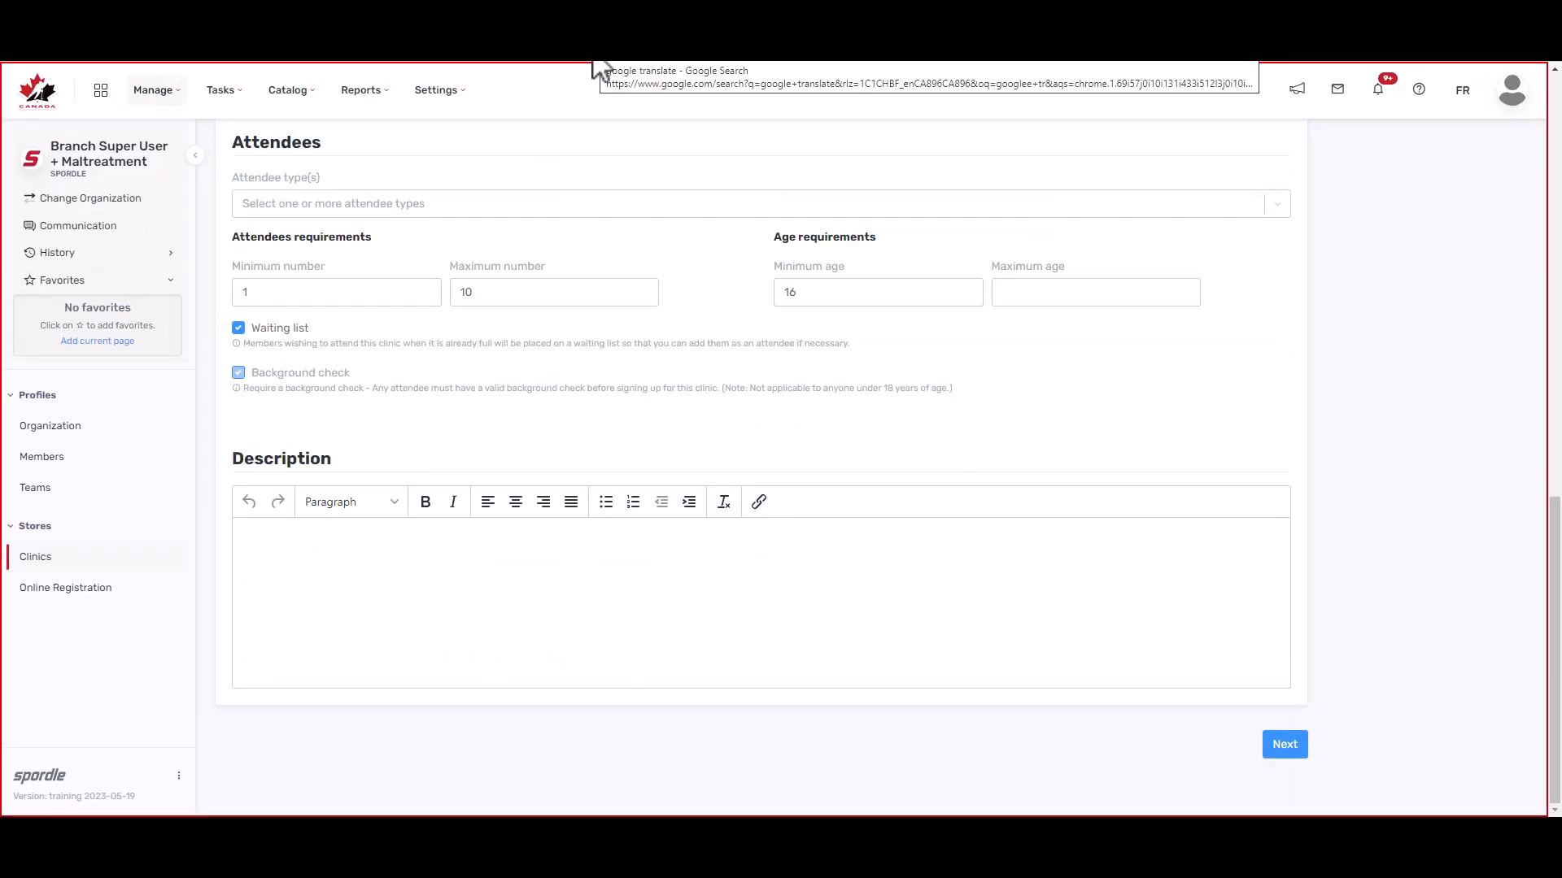
Step: Open and dismiss the context menu in the empty Description editor, leaving it blank
{"action": "right_click", "coordinate": [547, 602]}
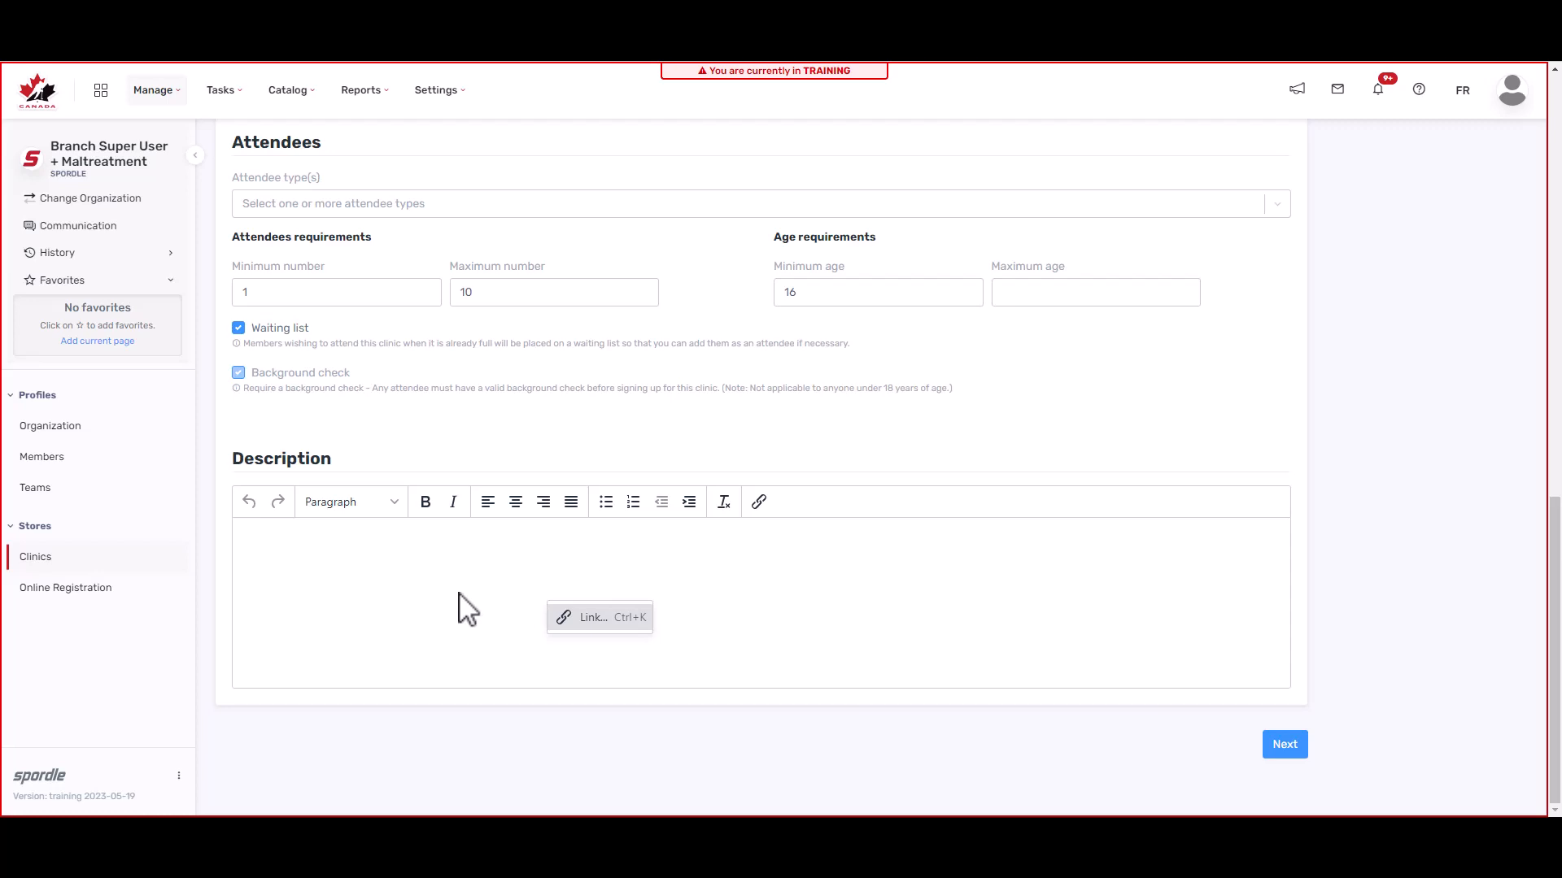
{"action": "left_click", "coordinate": [468, 608]}
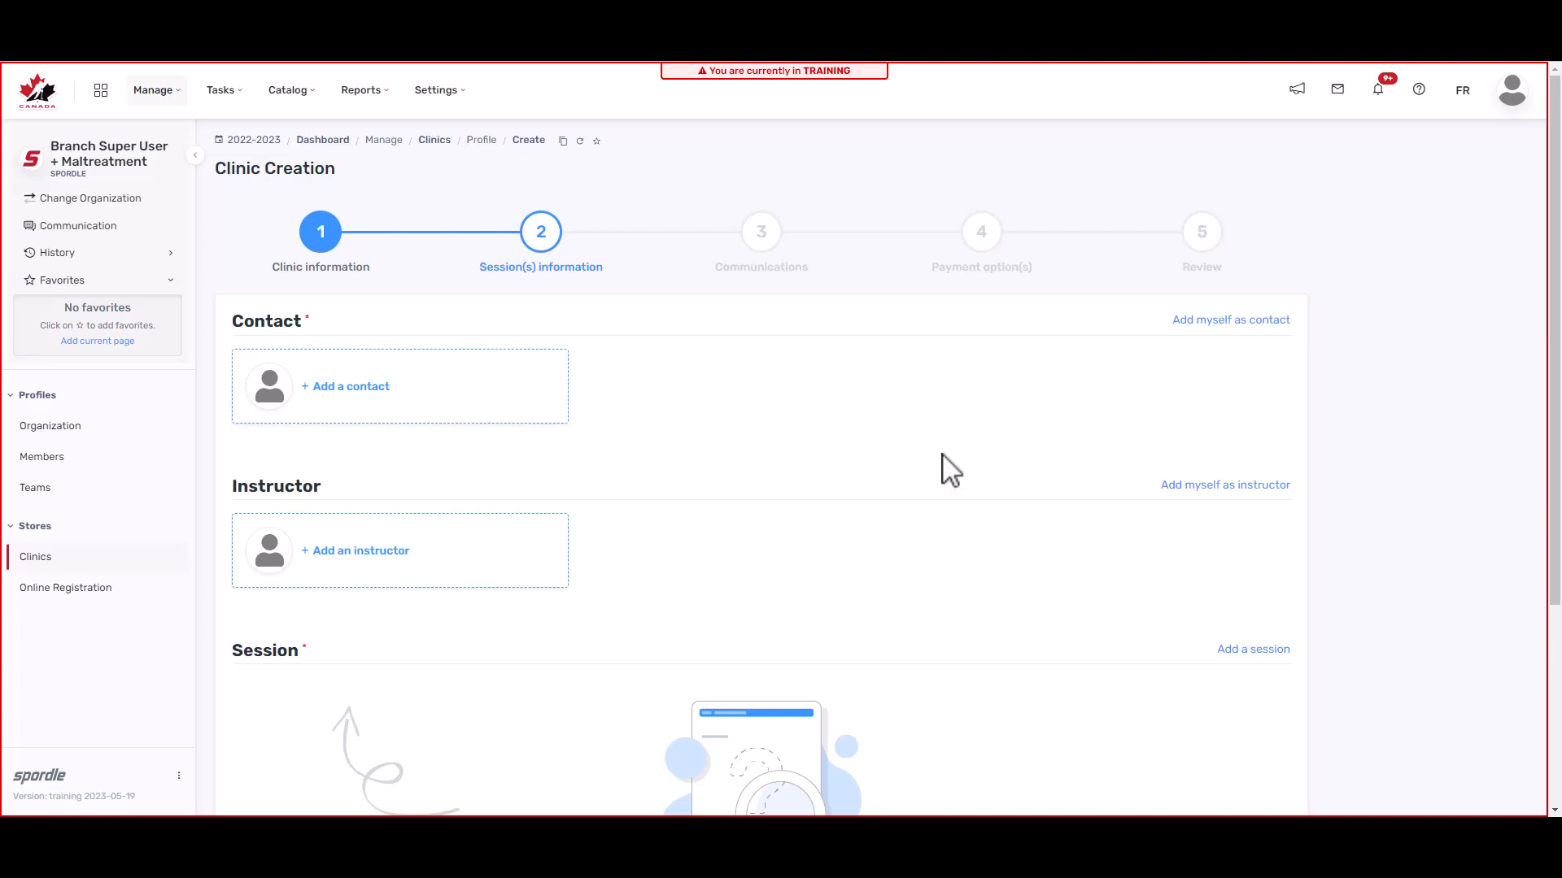
Step: Find the member by pasted HCR number and select them as the clinic contact
{"action": "left_click", "coordinate": [325, 385]}
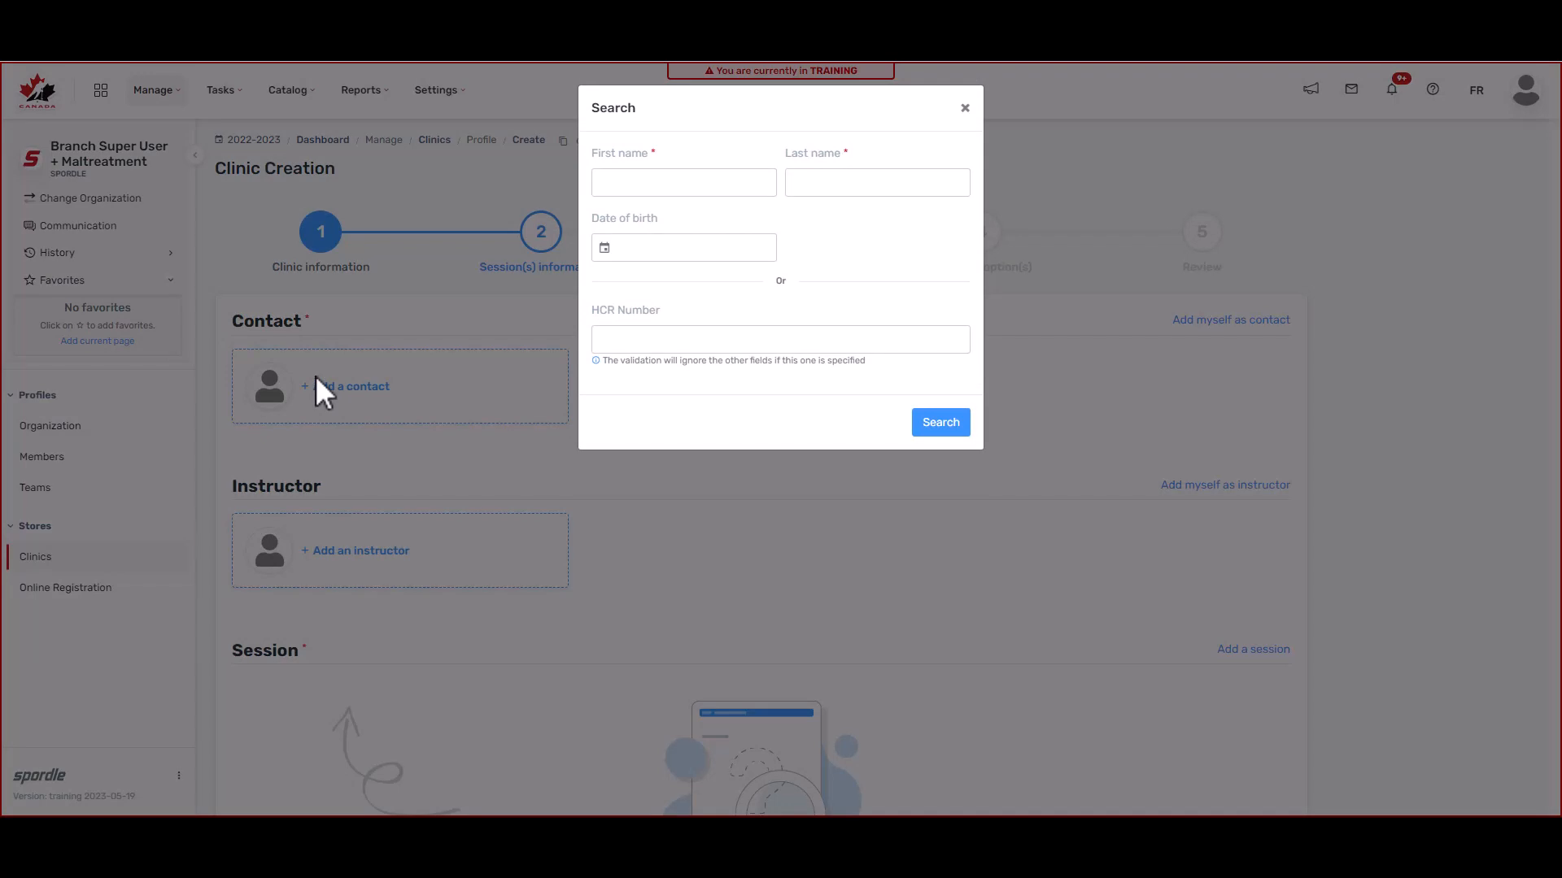
{"action": "left_click", "coordinate": [786, 348]}
{"action": "key", "text": "ctrl+v"}
{"action": "left_click", "coordinate": [946, 422]}
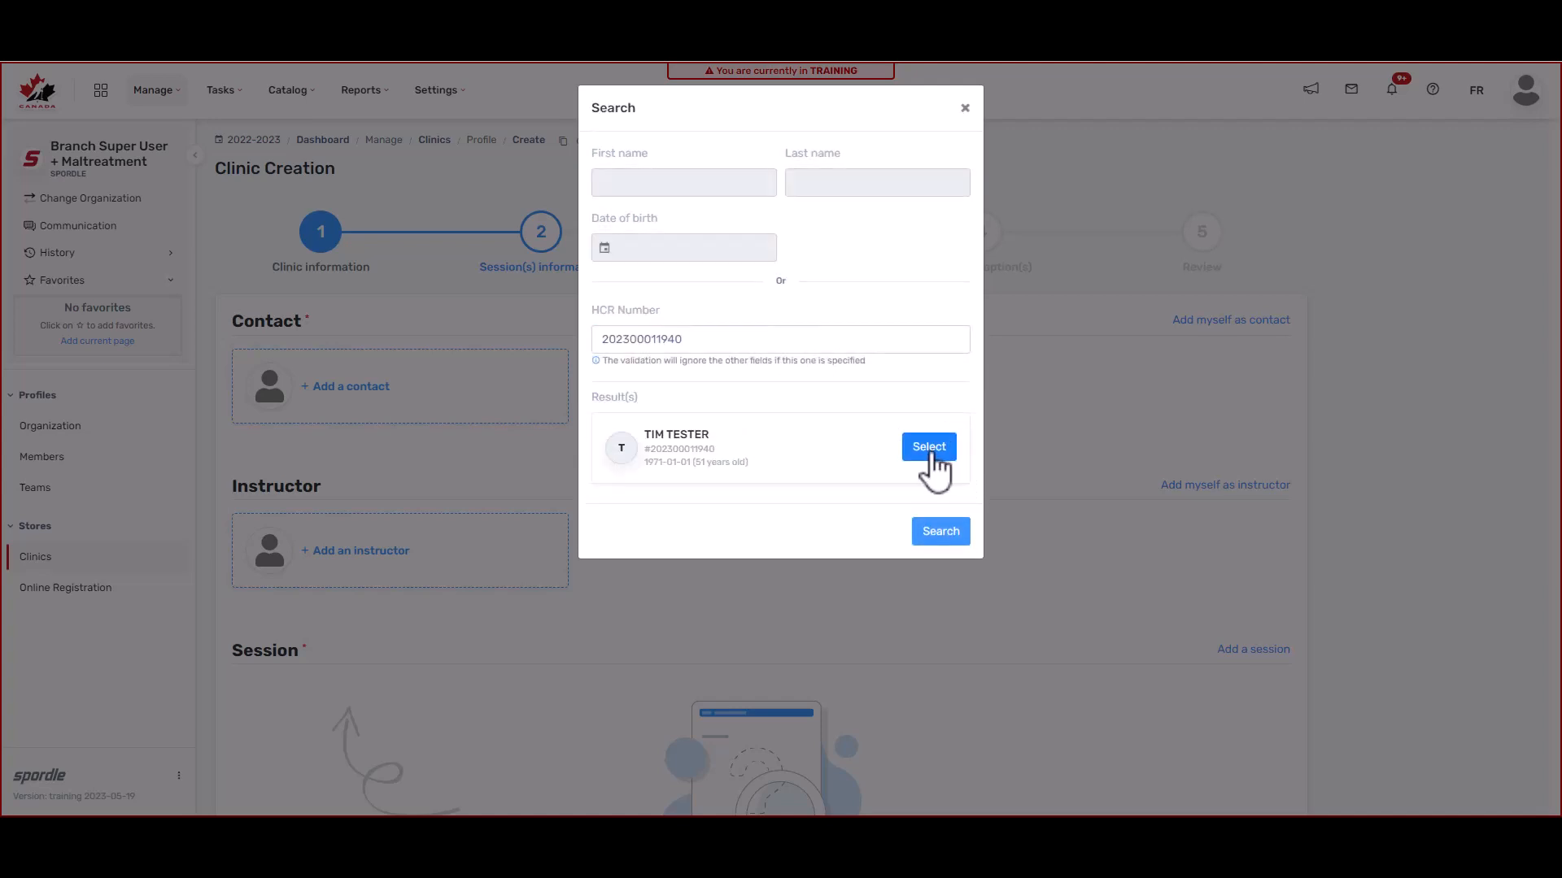
{"action": "left_click", "coordinate": [929, 448]}
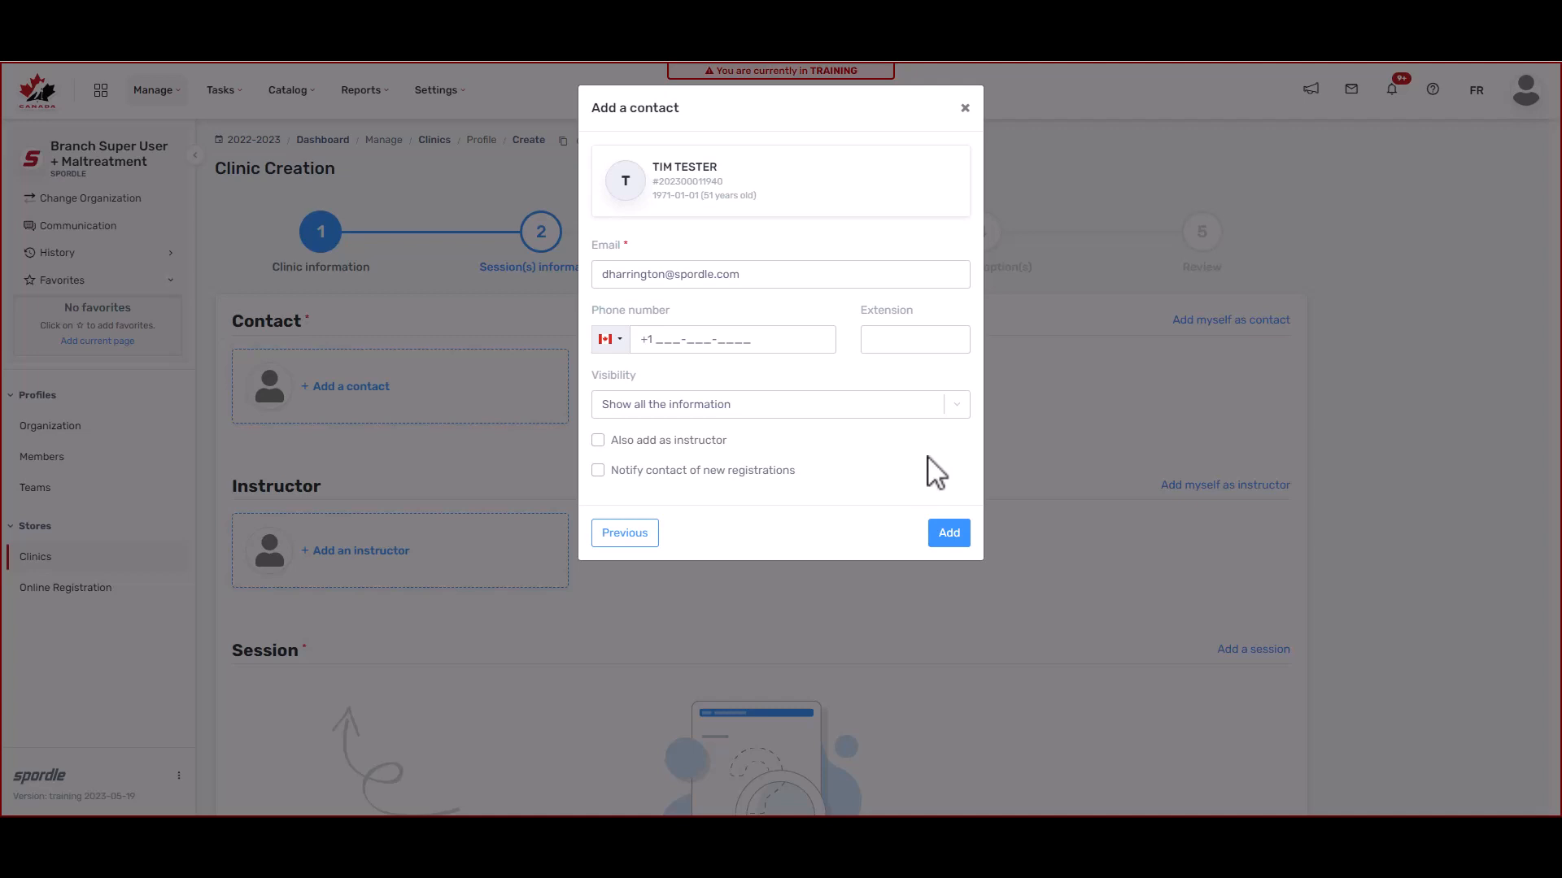
Step: Add the contact with their phone number, full visibility, instructor role and registration notifications
{"action": "left_click", "coordinate": [653, 335]}
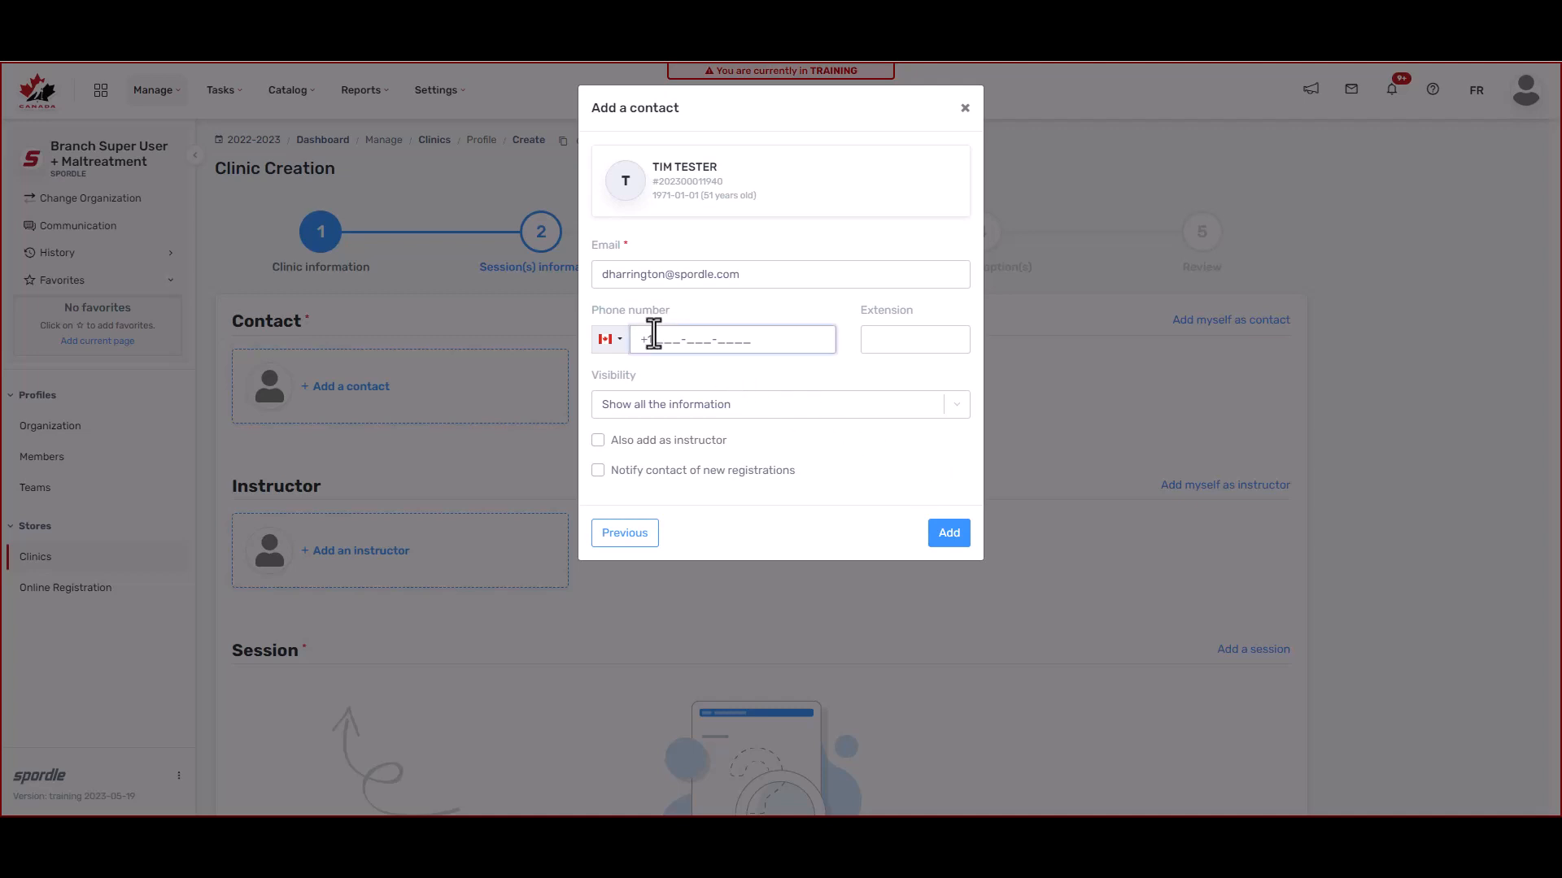
{"action": "type", "text": "2055555555"}
{"action": "left_click", "coordinate": [908, 460]}
{"action": "left_click", "coordinate": [850, 404]}
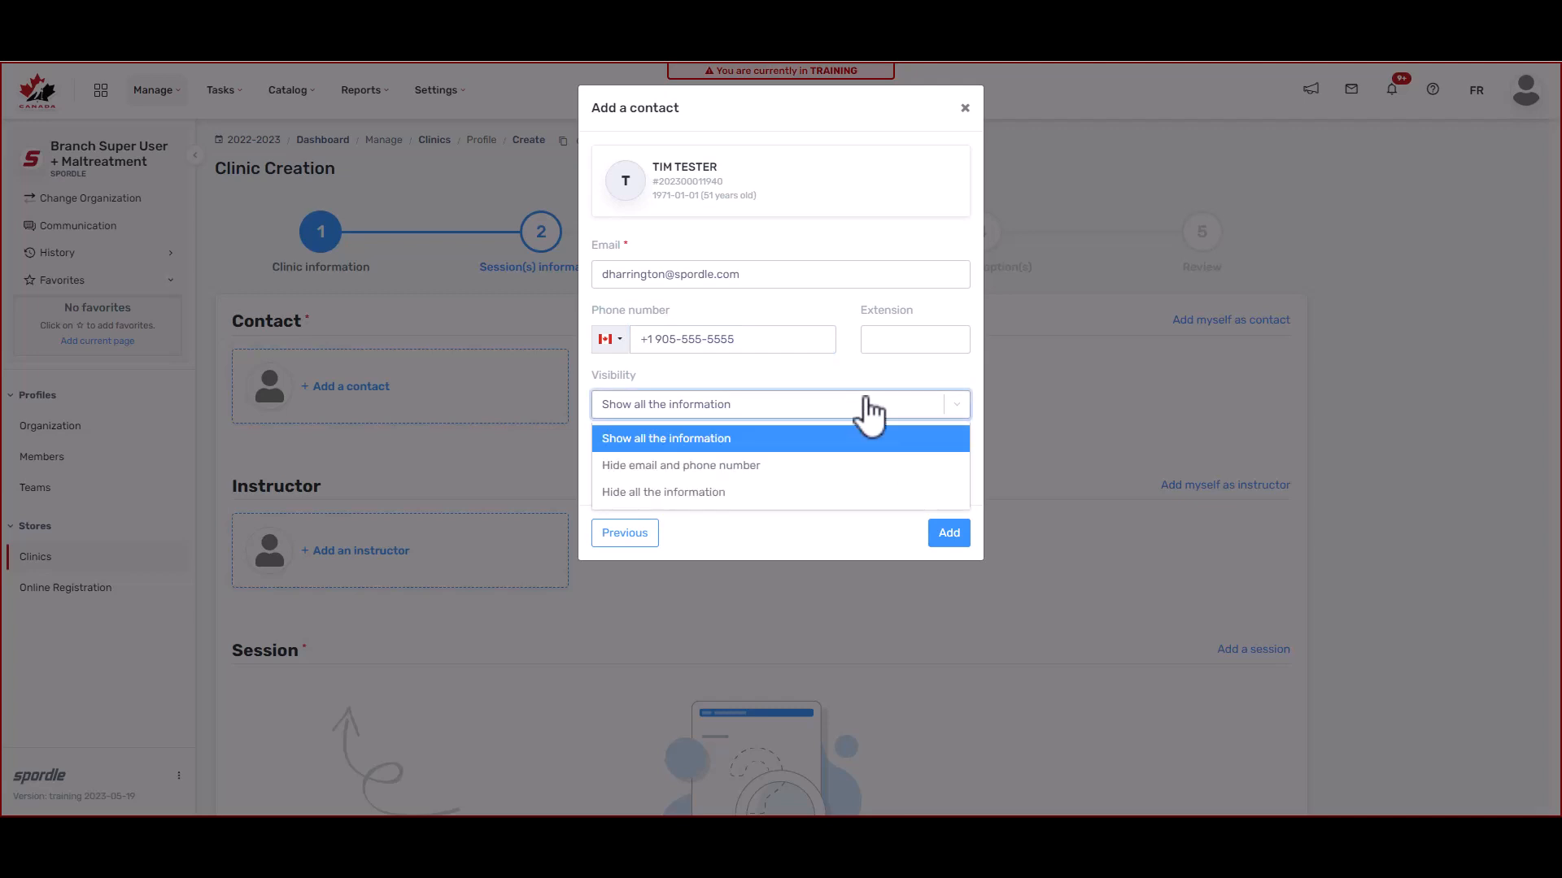
{"action": "left_click", "coordinate": [866, 383]}
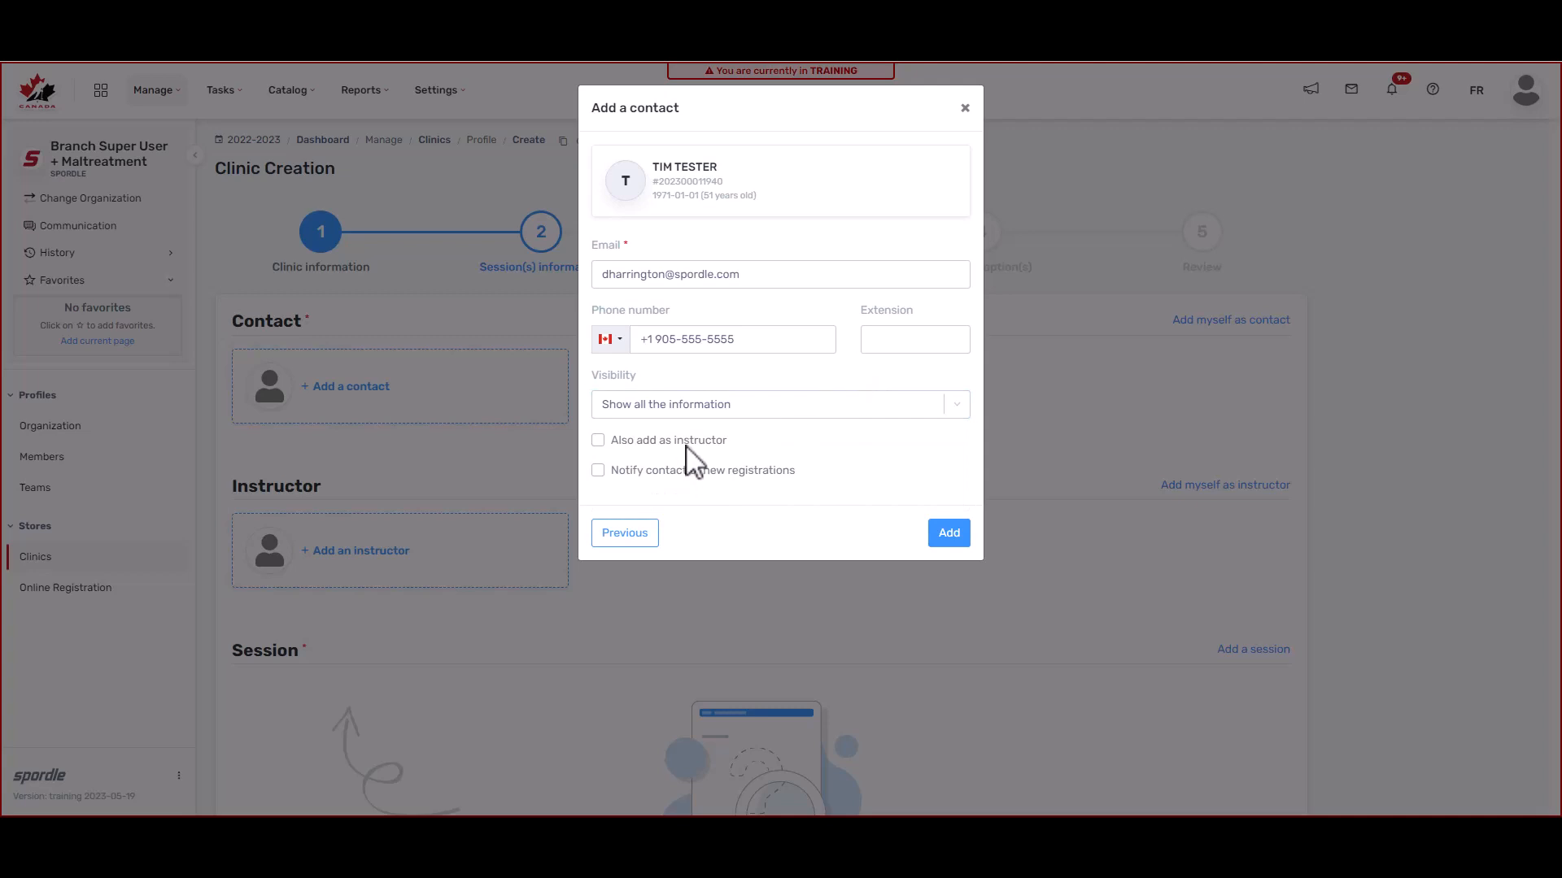
{"action": "left_click", "coordinate": [604, 441]}
{"action": "left_click", "coordinate": [597, 472]}
{"action": "left_click", "coordinate": [951, 537]}
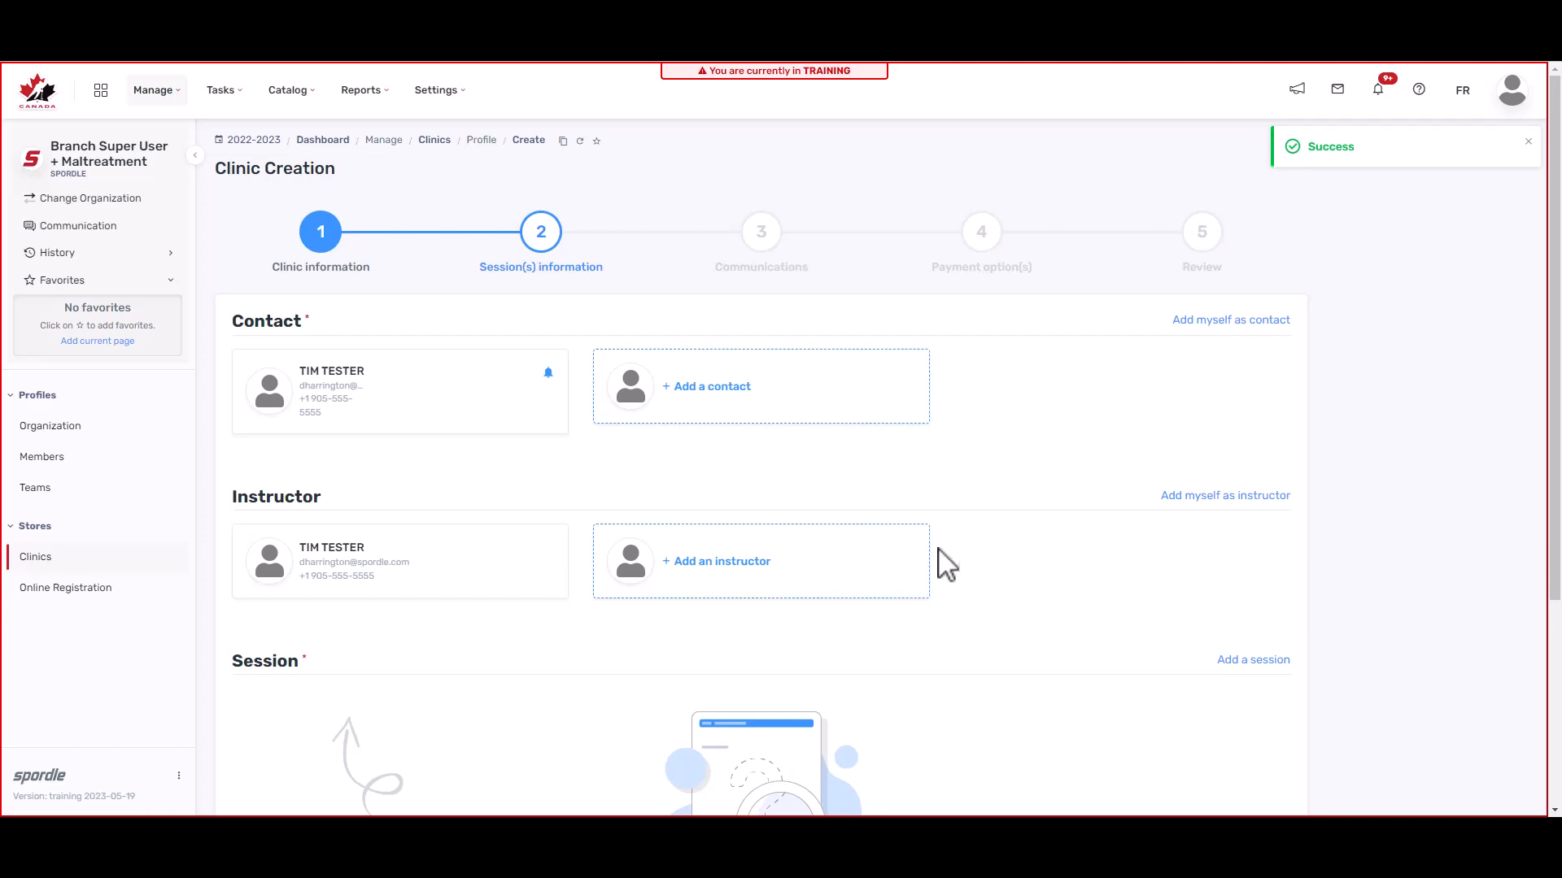
Step: Remove the existing instructor from the clinic
{"action": "left_click", "coordinate": [487, 579]}
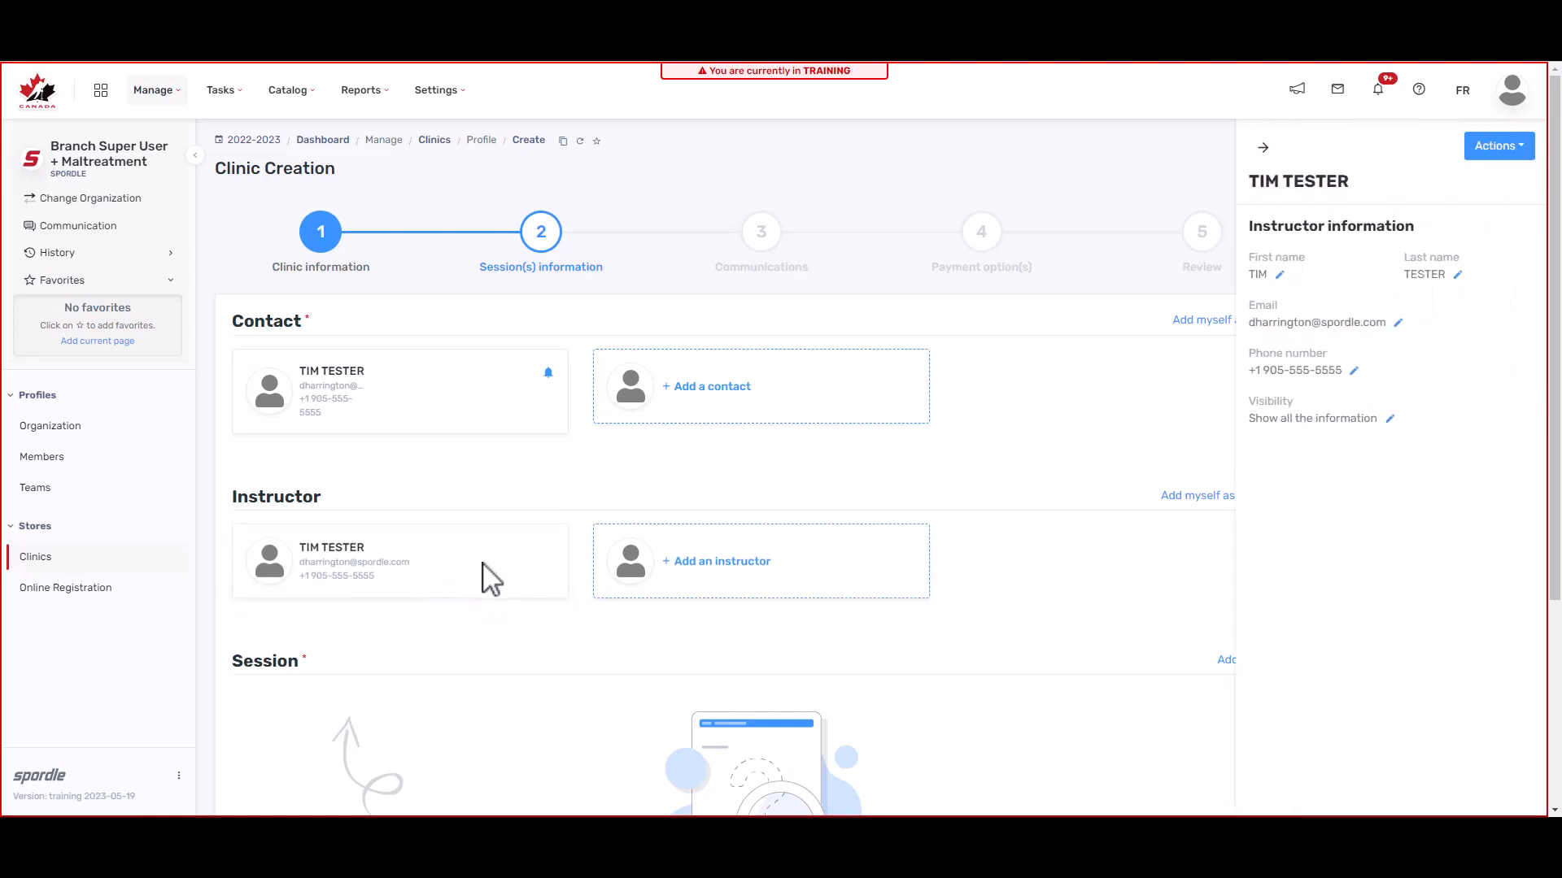
{"action": "left_click", "coordinate": [1511, 151]}
{"action": "left_click", "coordinate": [1501, 187]}
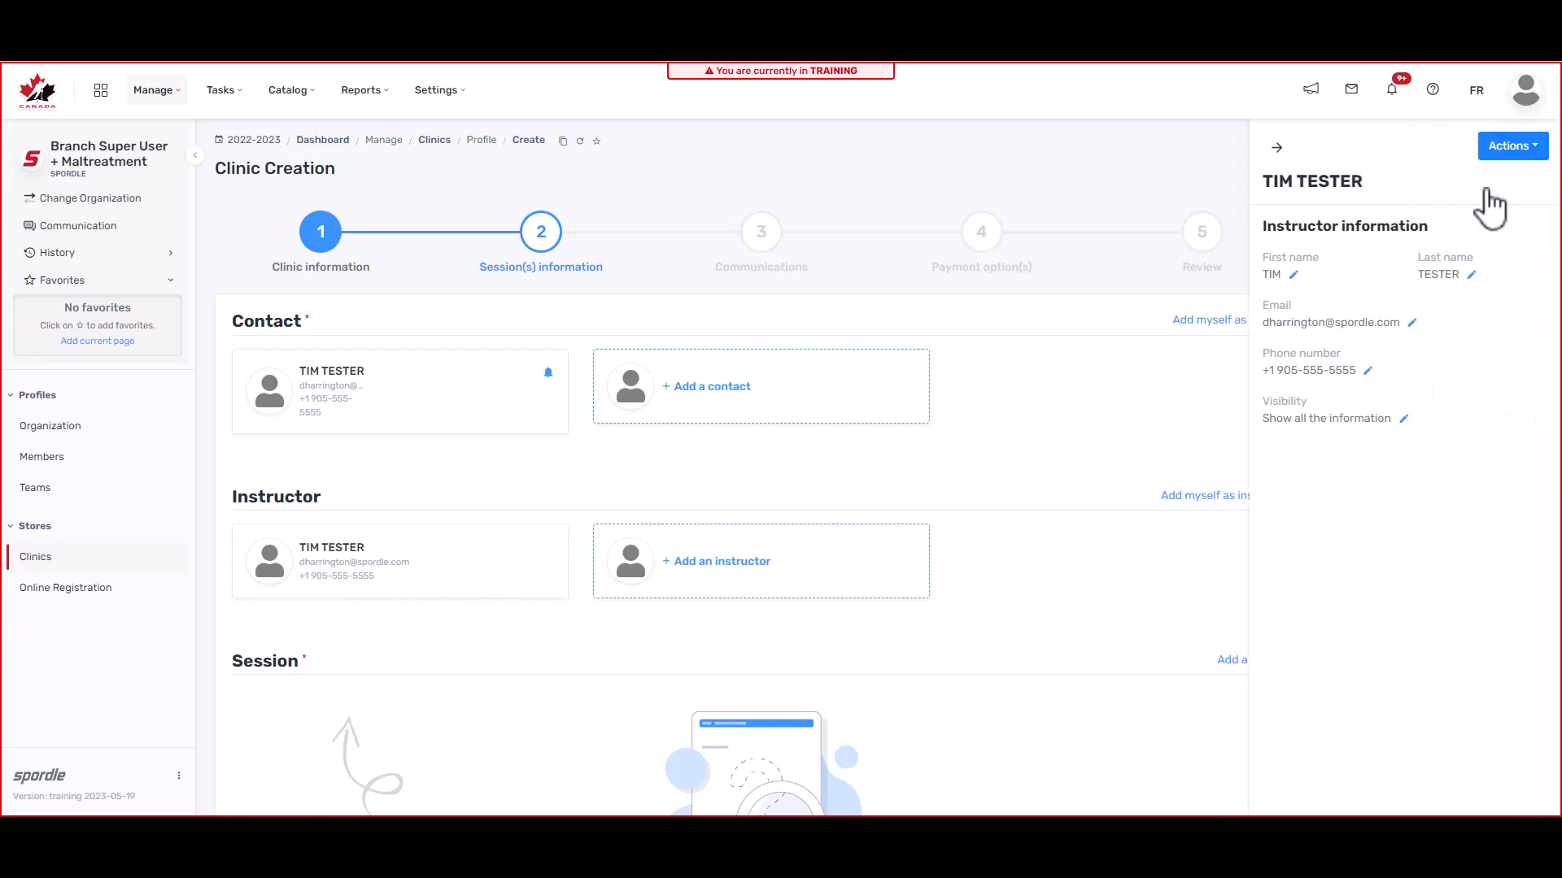
{"action": "left_click", "coordinate": [747, 258]}
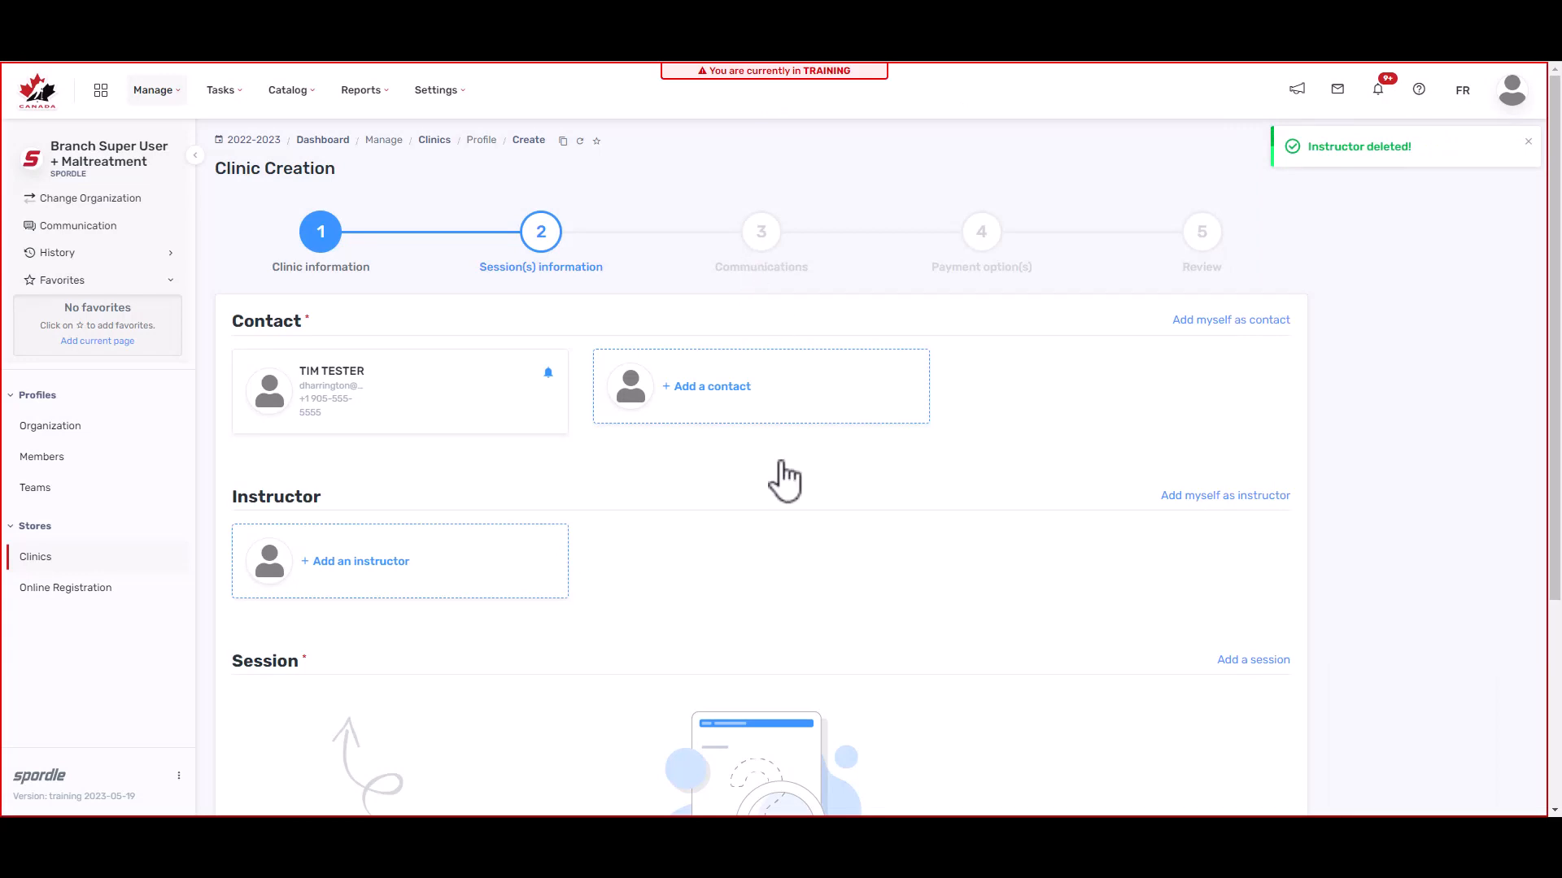
Step: Add the member found by pasted HCR number as instructor, with their phone number
{"action": "left_click", "coordinate": [404, 581]}
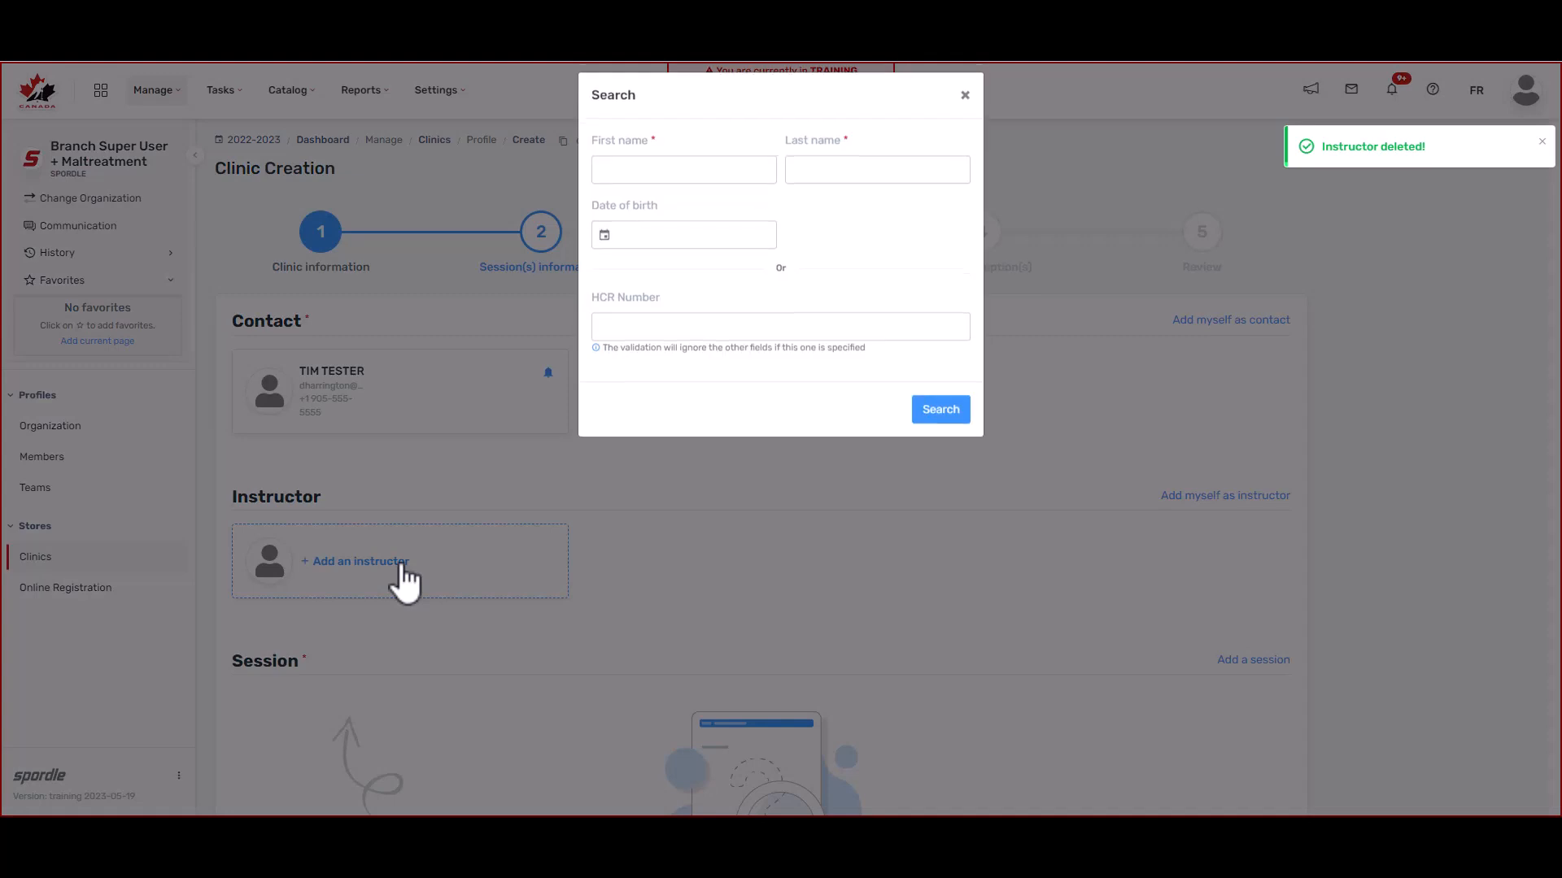
{"action": "left_click", "coordinate": [806, 334]}
{"action": "key", "text": "ctrl+v"}
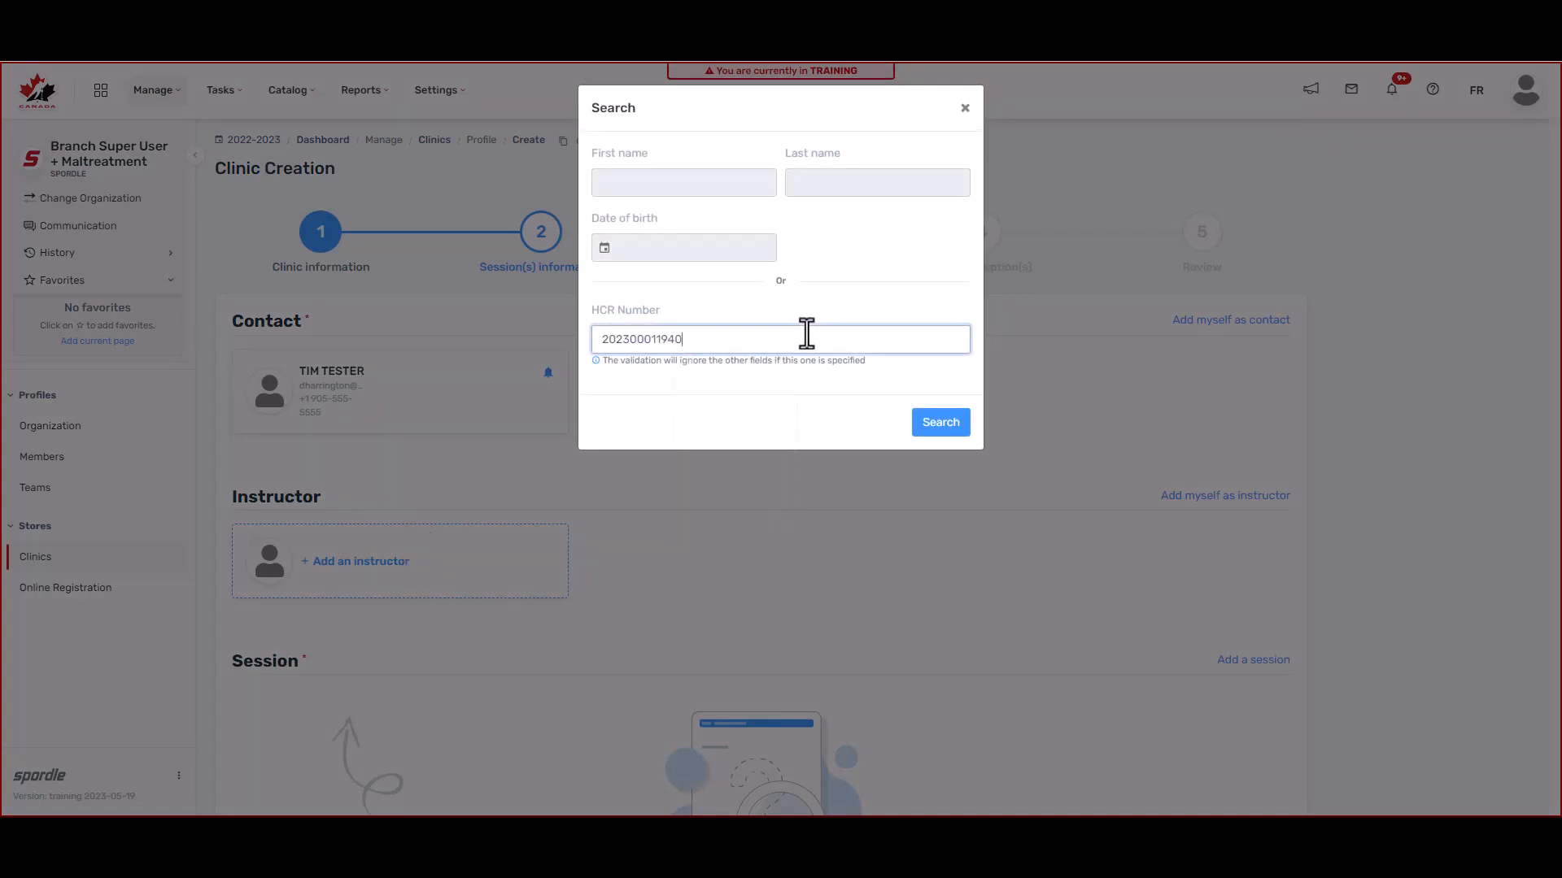
{"action": "left_click", "coordinate": [942, 432]}
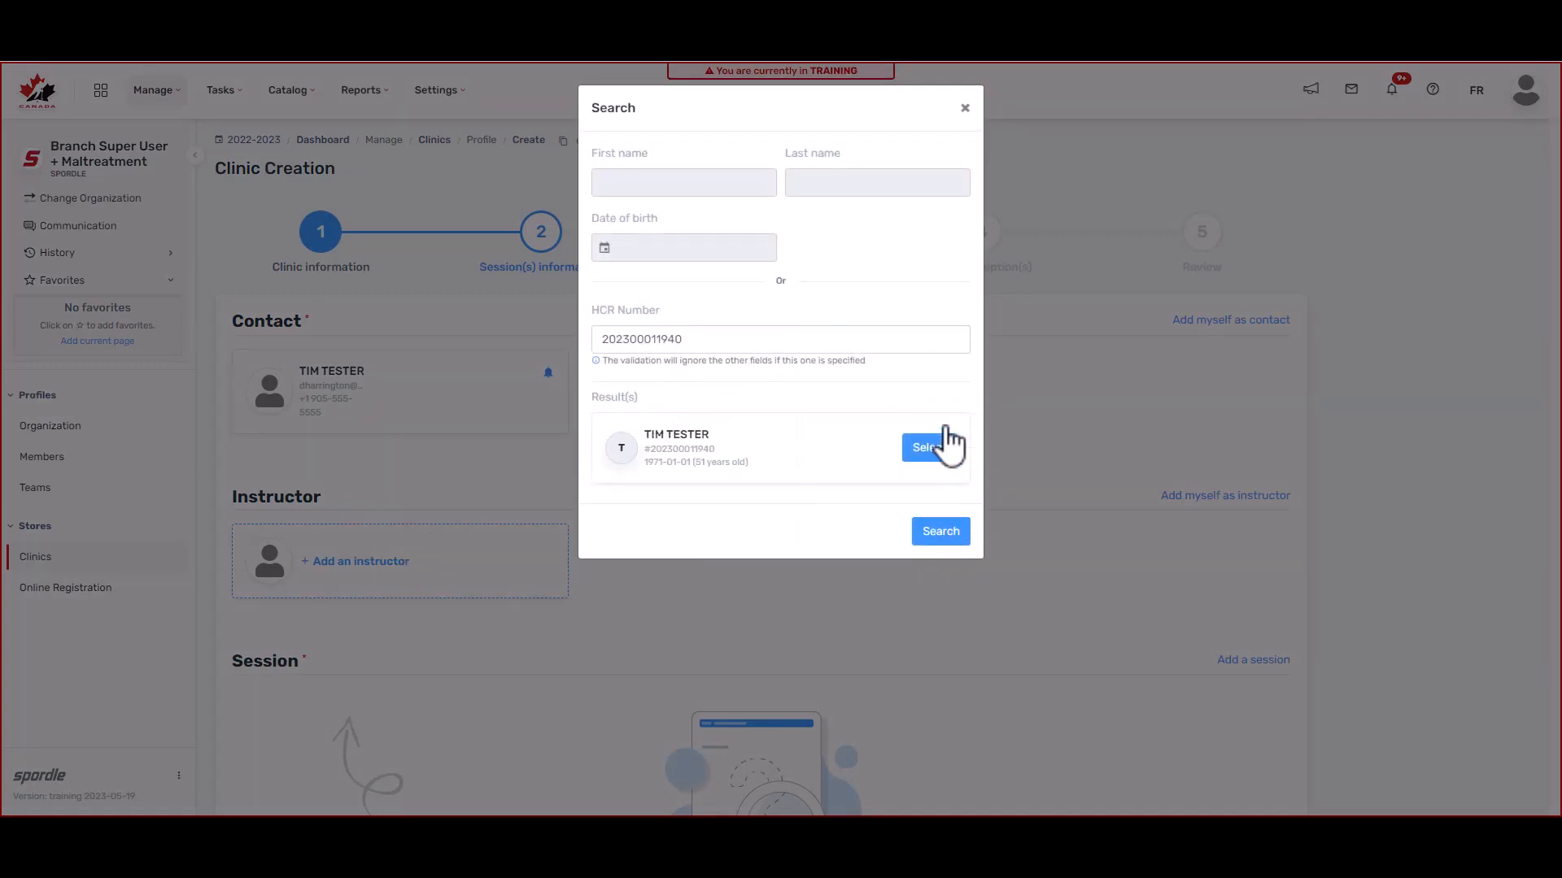
{"action": "left_click", "coordinate": [932, 454]}
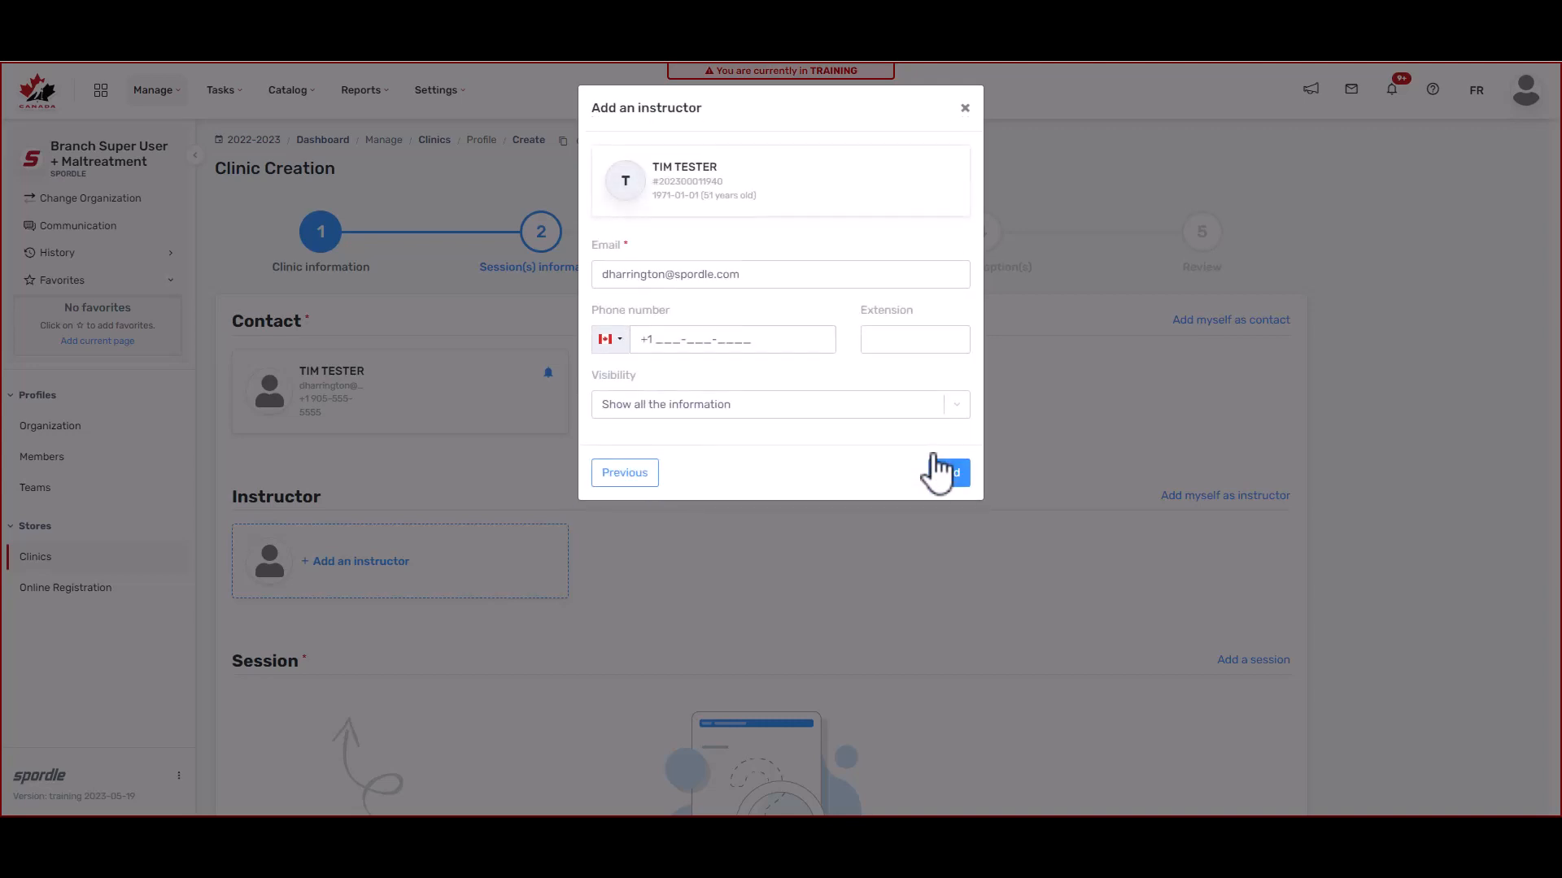
{"action": "left_click", "coordinate": [662, 340]}
{"action": "type", "text": "905-555-5555"}
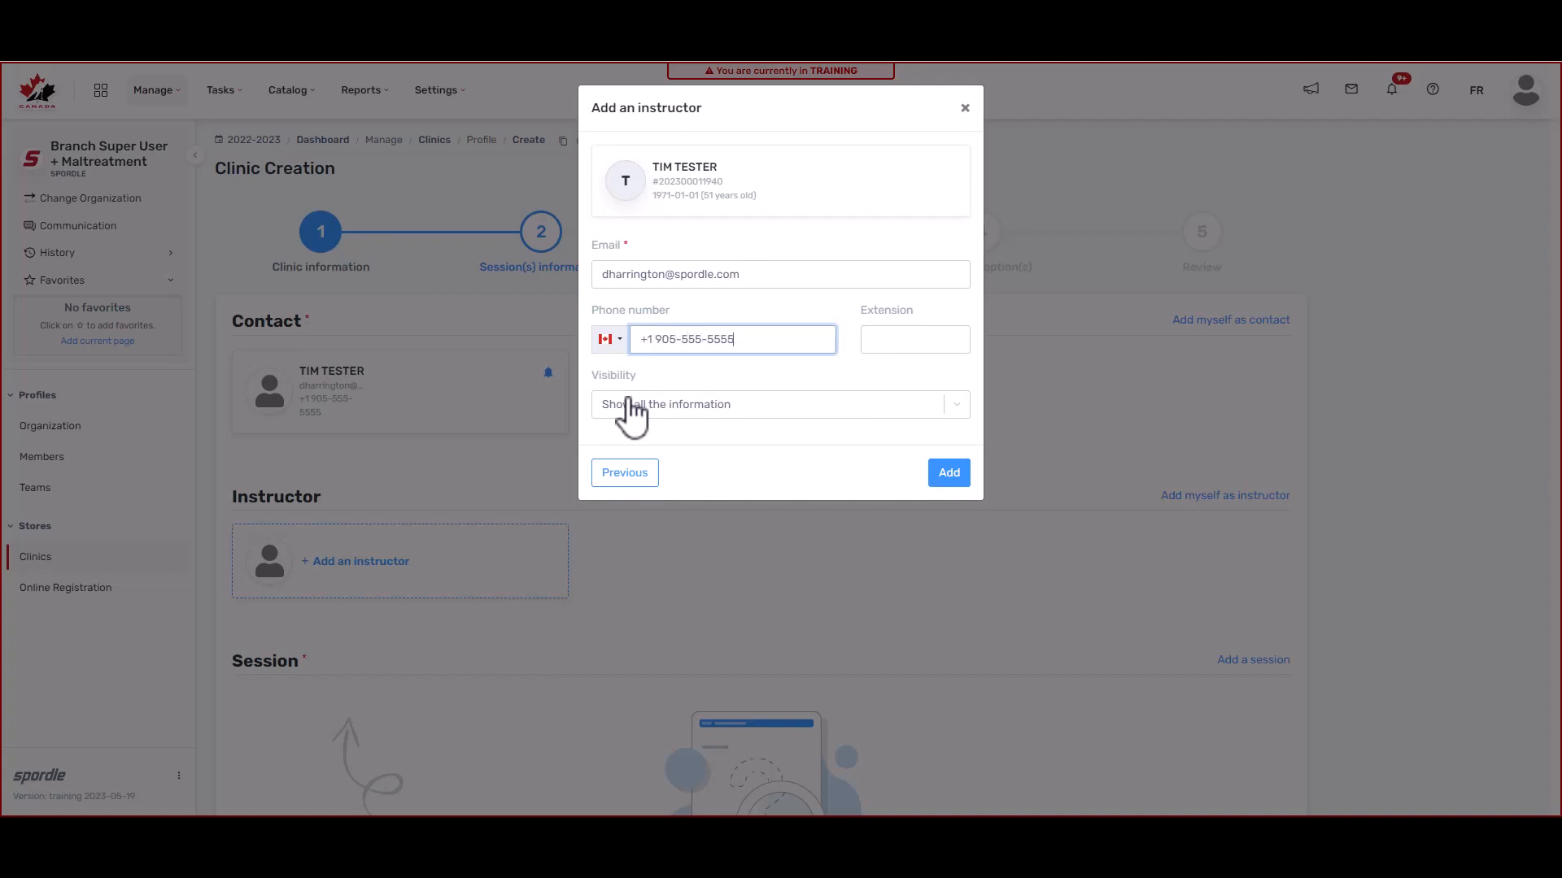
{"action": "left_click", "coordinate": [949, 476]}
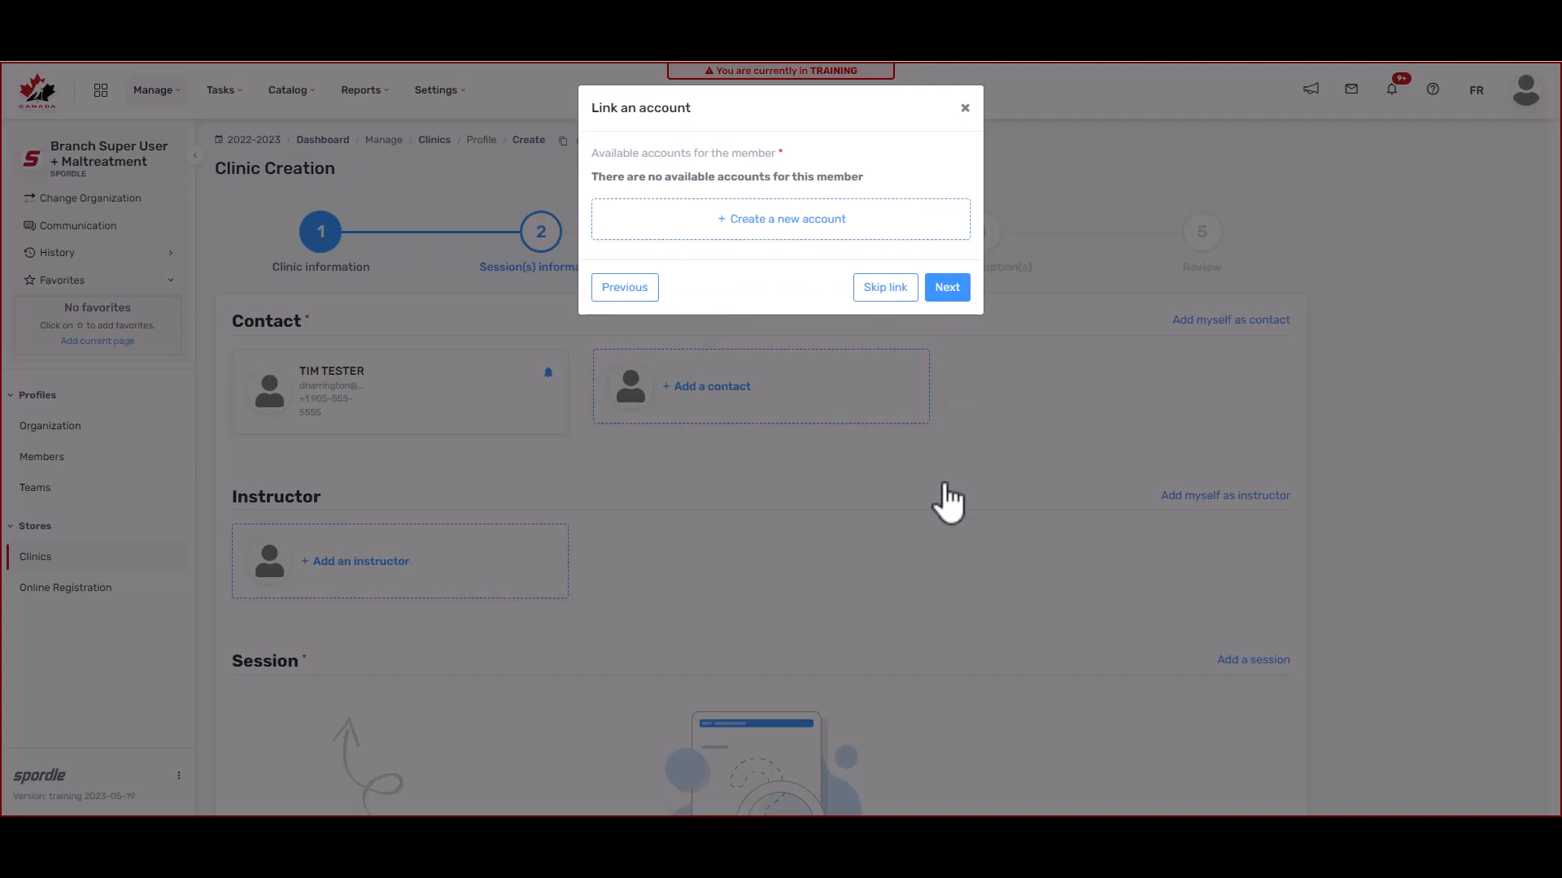
Step: Create a new account for the instructor with their first name, last name, e-mail, and English language
{"action": "left_click", "coordinate": [796, 220]}
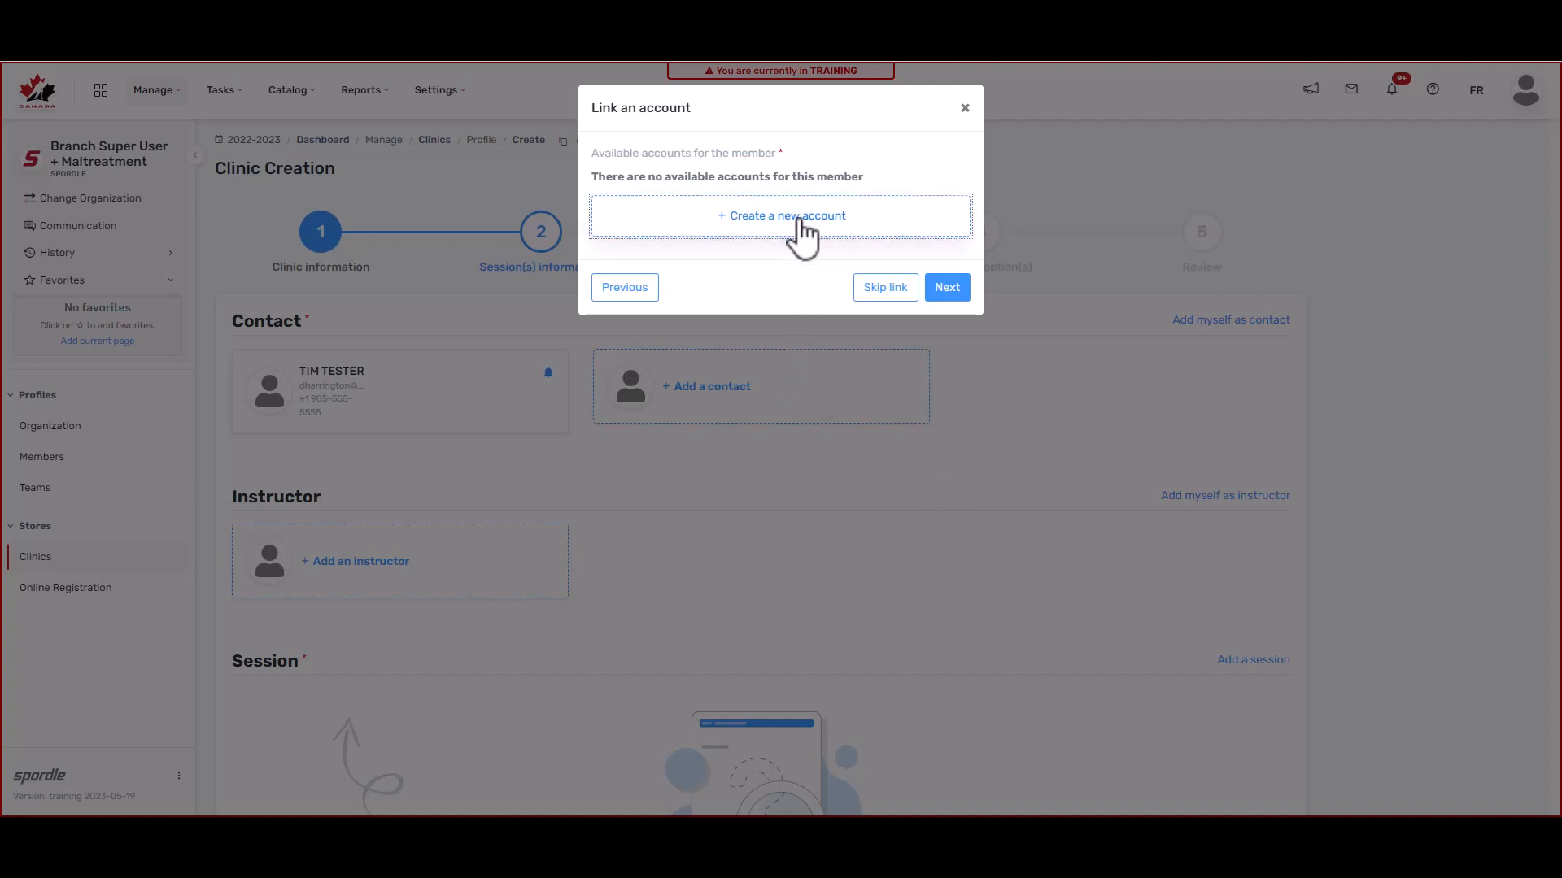
{"action": "left_click", "coordinate": [737, 181]}
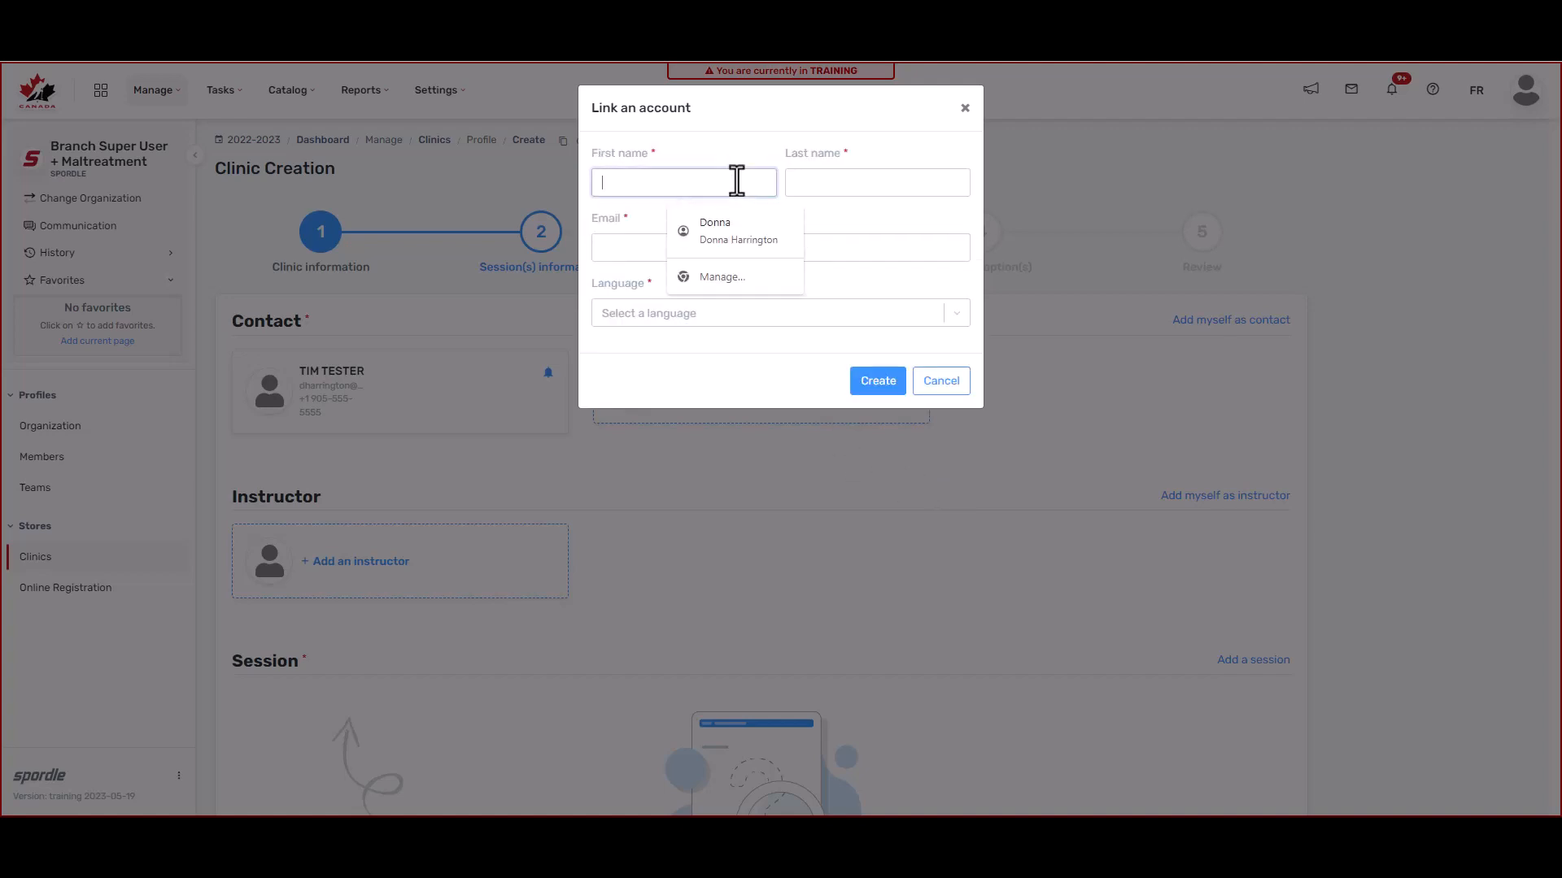
{"action": "type", "text": "Tim"}
{"action": "key", "text": "Tab"}
{"action": "type", "text": "Tester"}
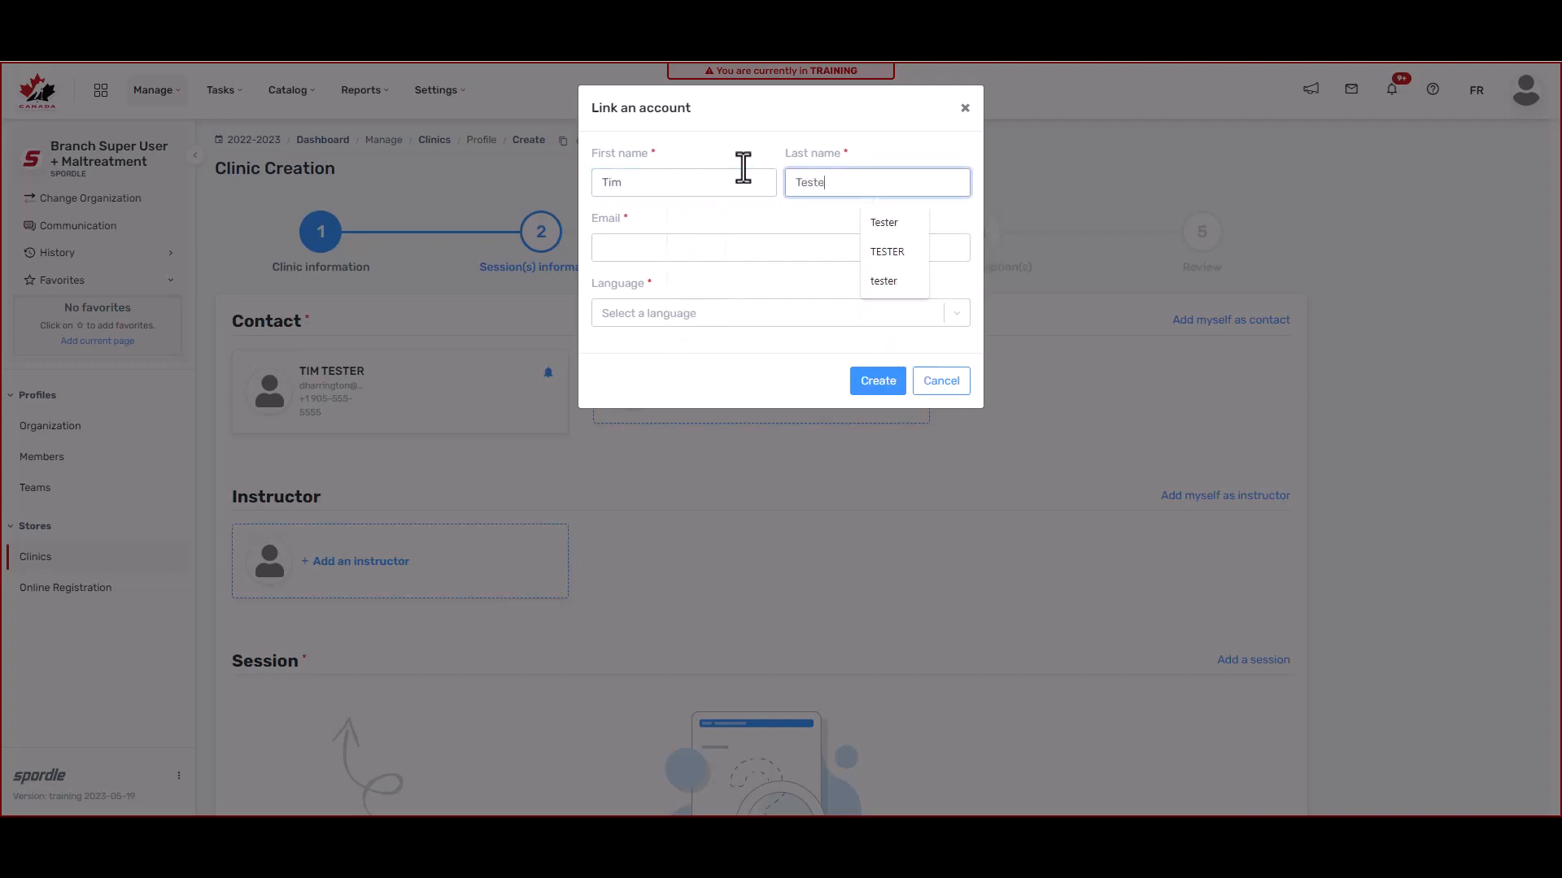
{"action": "left_click", "coordinate": [715, 249]}
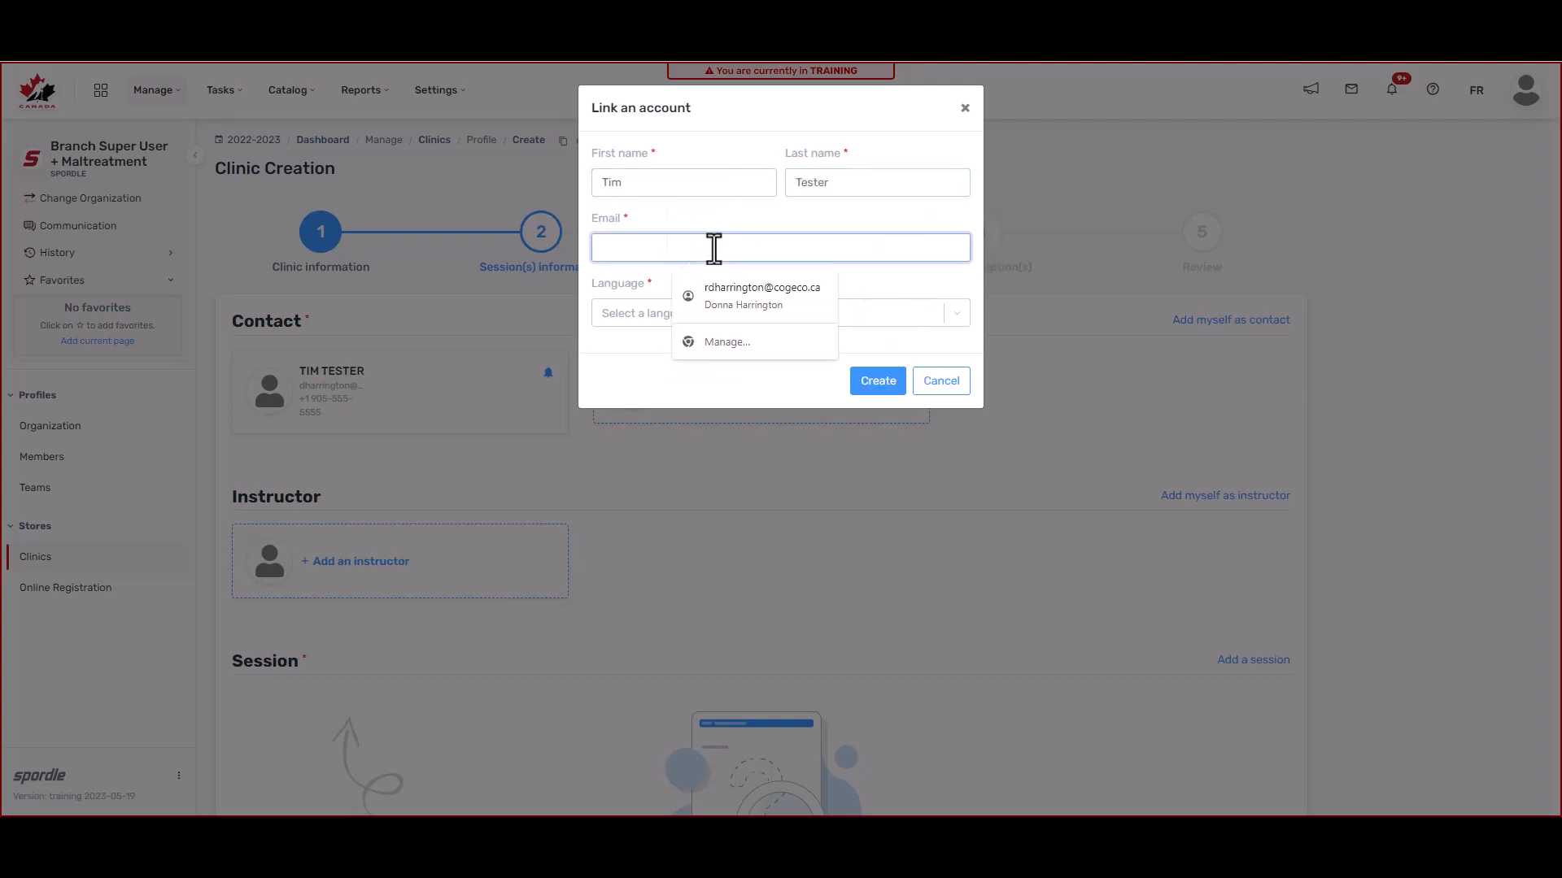
{"action": "left_click", "coordinate": [521, 232]}
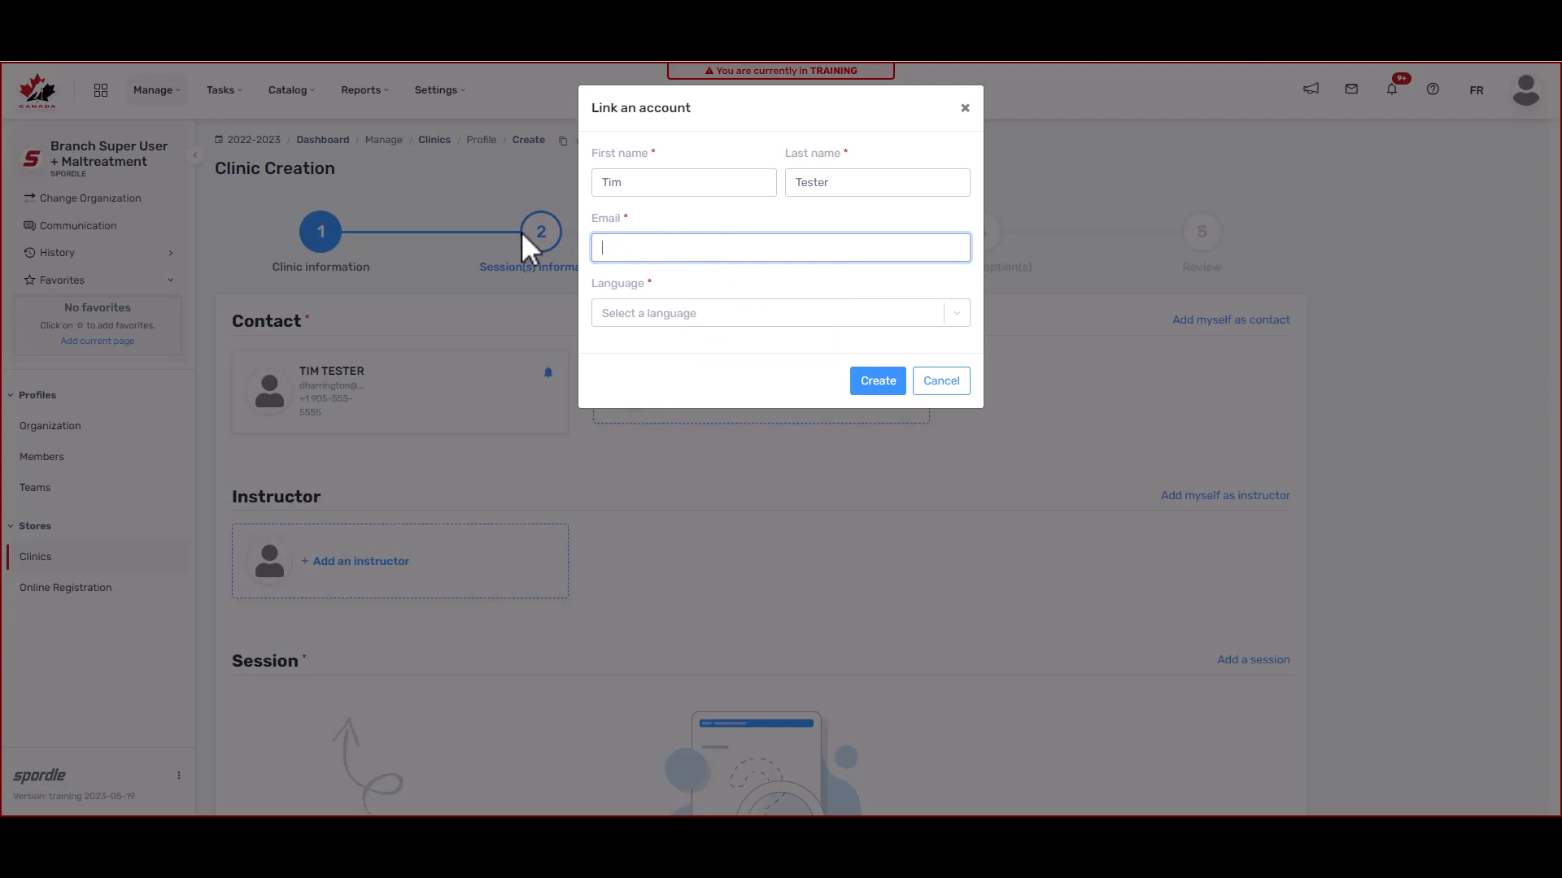
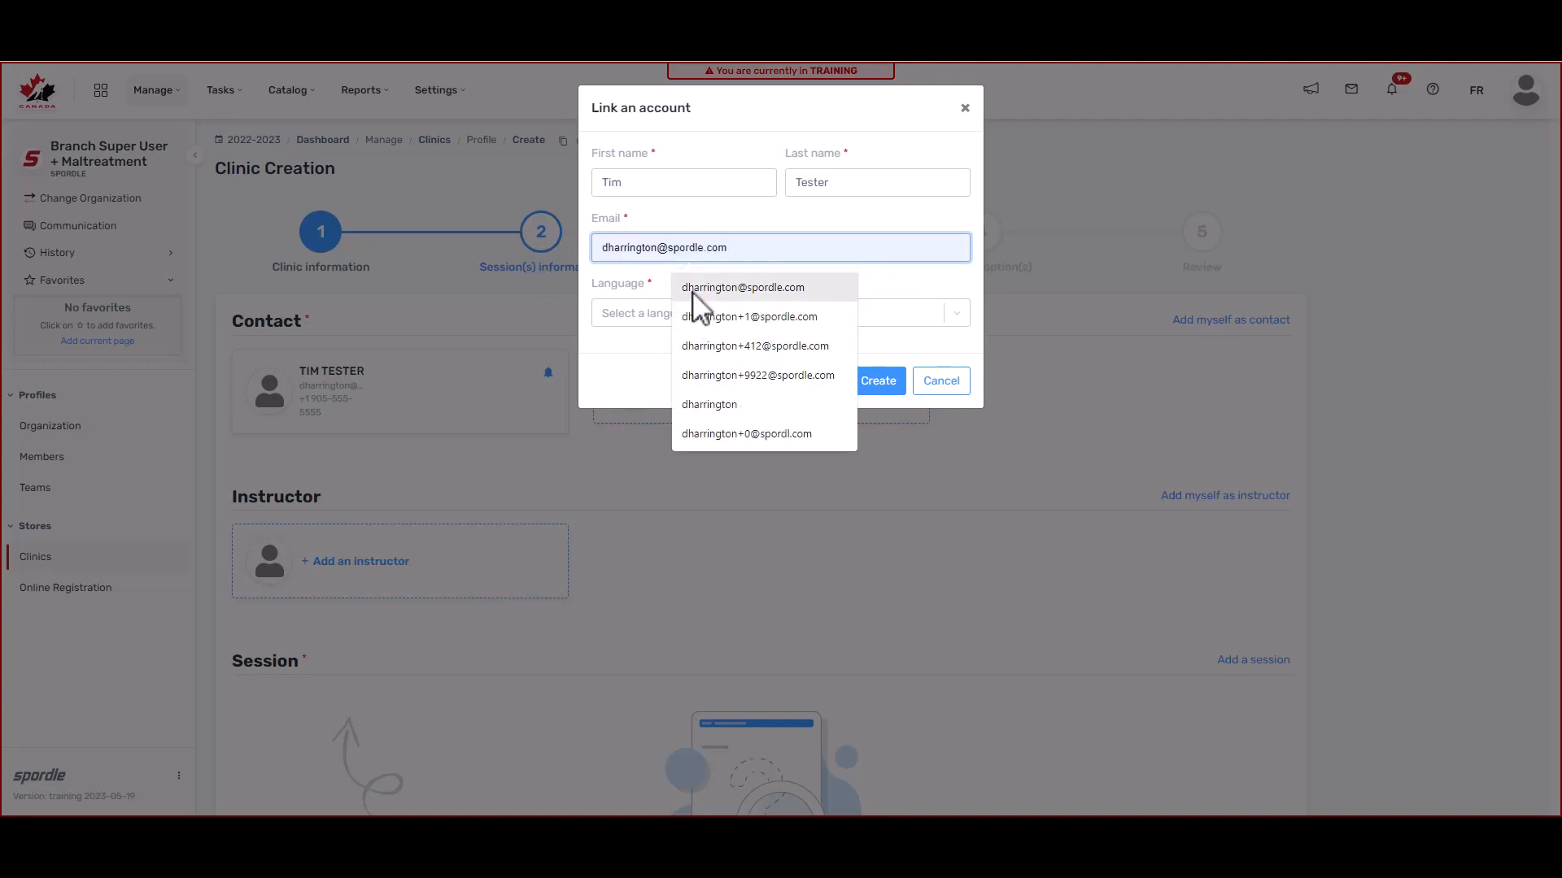
{"action": "left_click", "coordinate": [698, 287]}
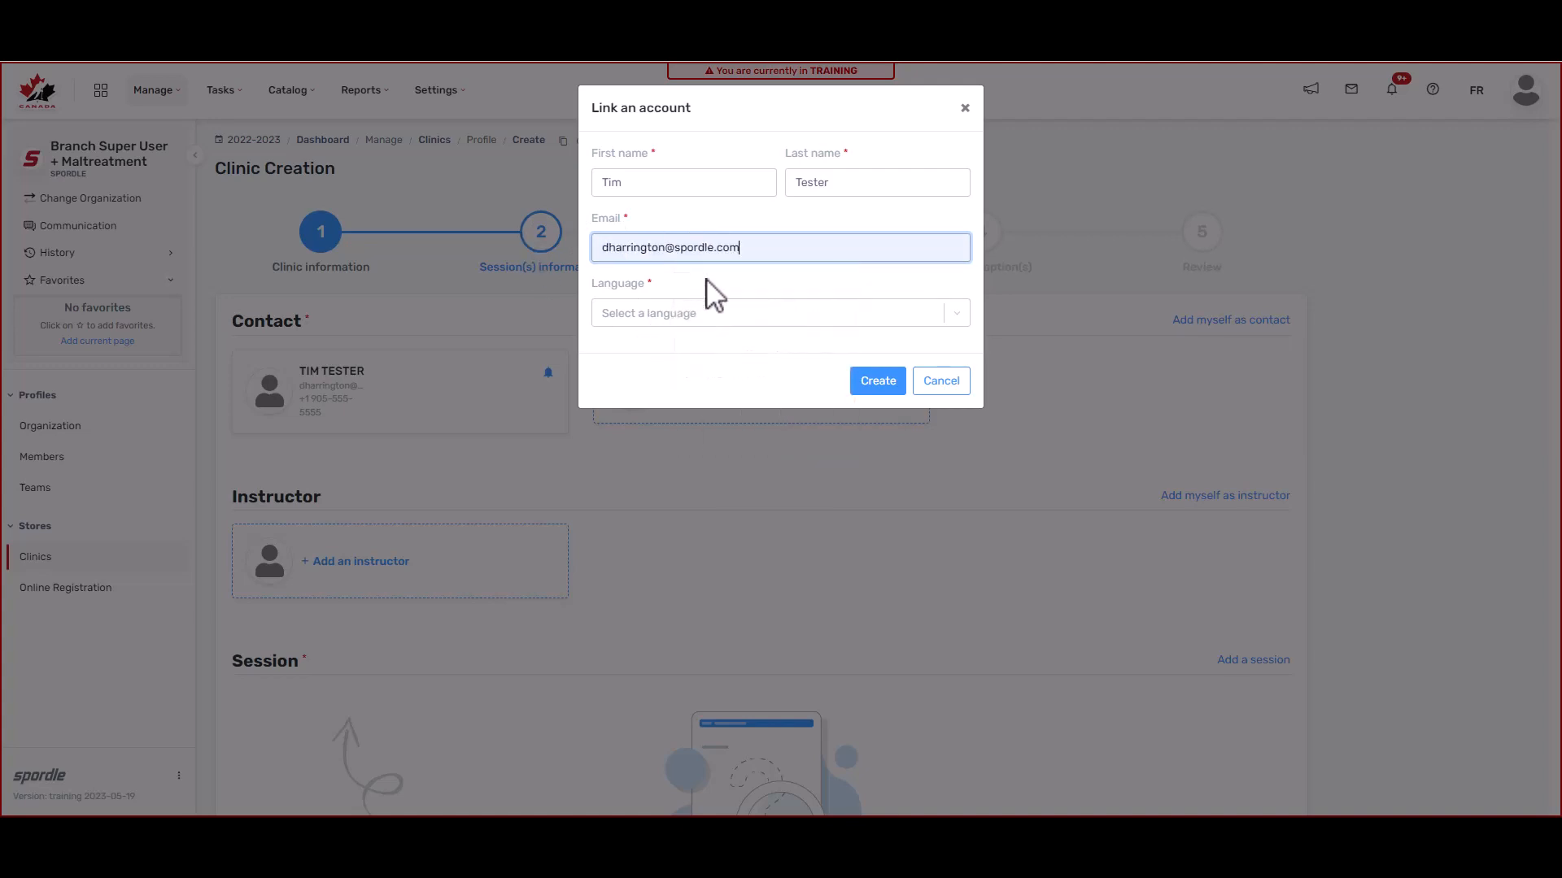
{"action": "left_click", "coordinate": [705, 319]}
{"action": "left_click", "coordinate": [681, 376]}
{"action": "left_click", "coordinate": [887, 394]}
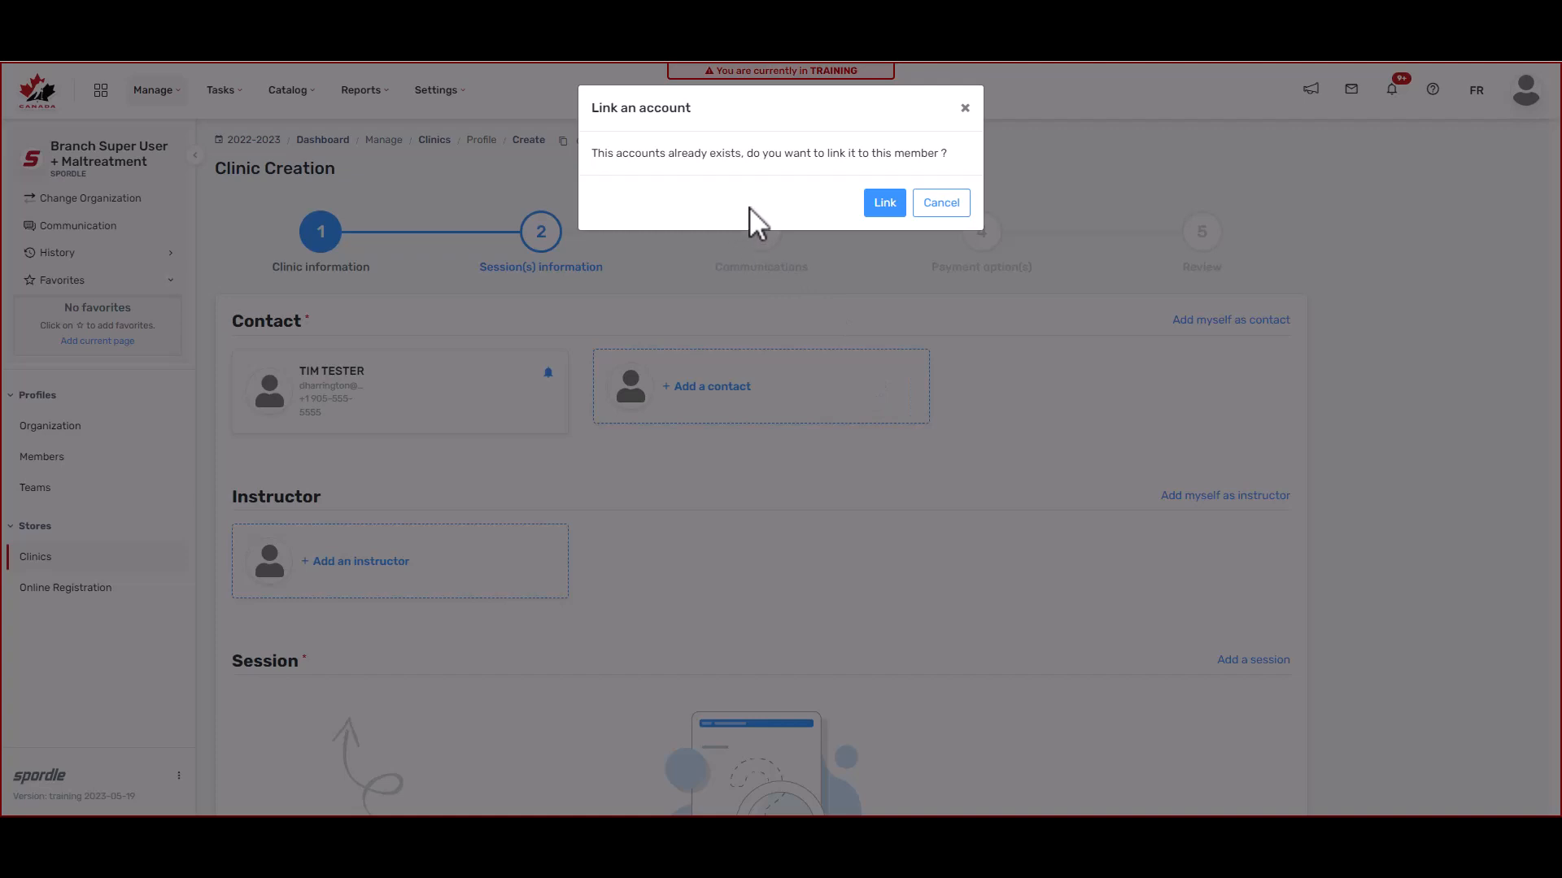
Step: Link the account to the instructor and grant Read and Edit access
{"action": "left_click", "coordinate": [883, 210]}
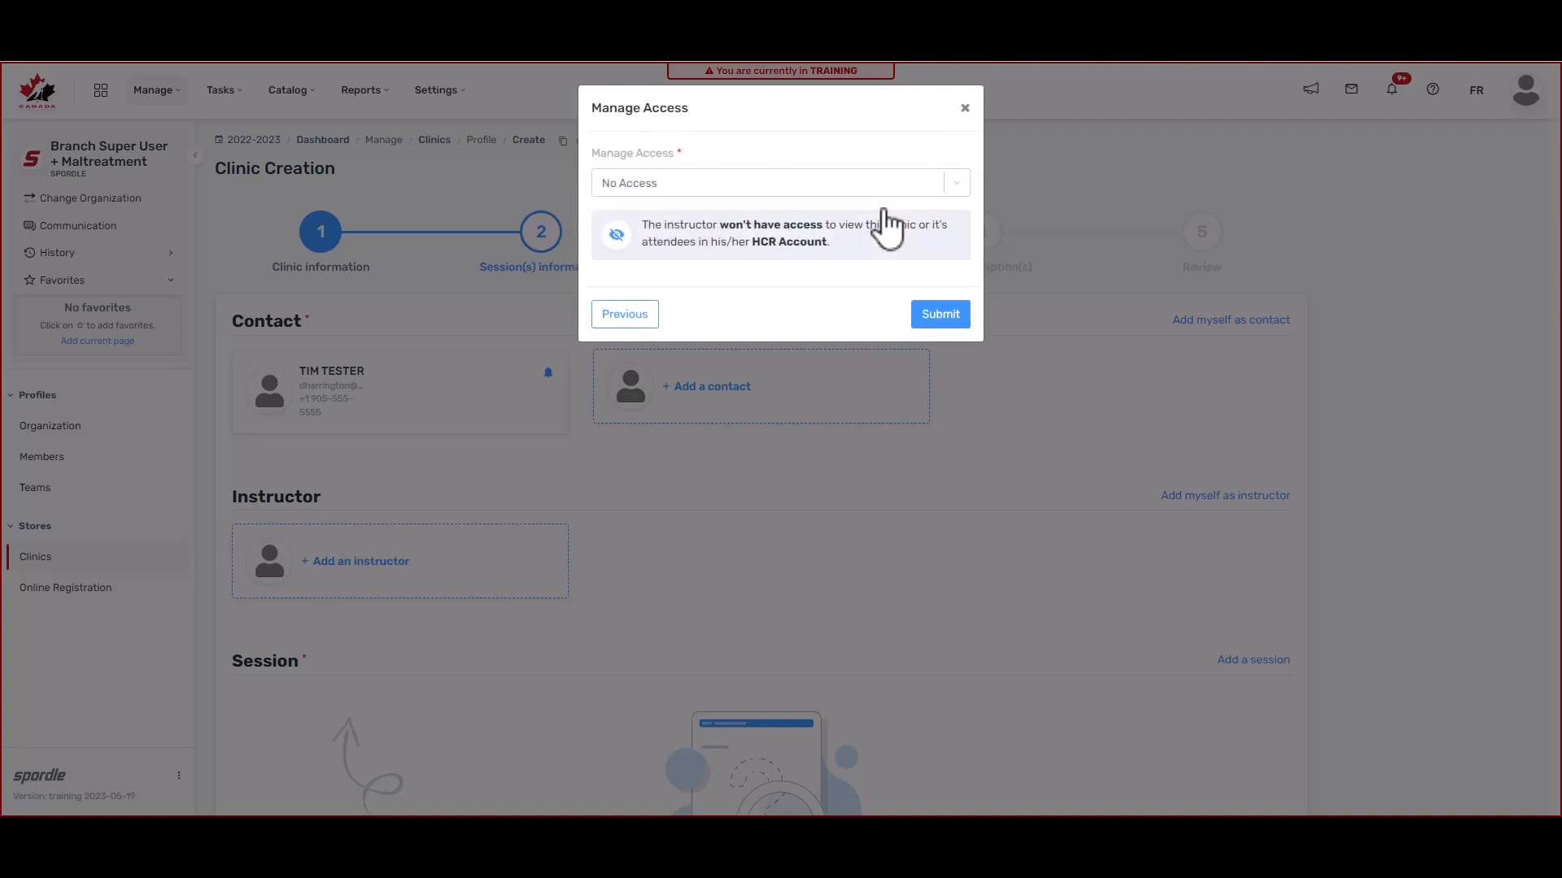
{"action": "left_click", "coordinate": [763, 182]}
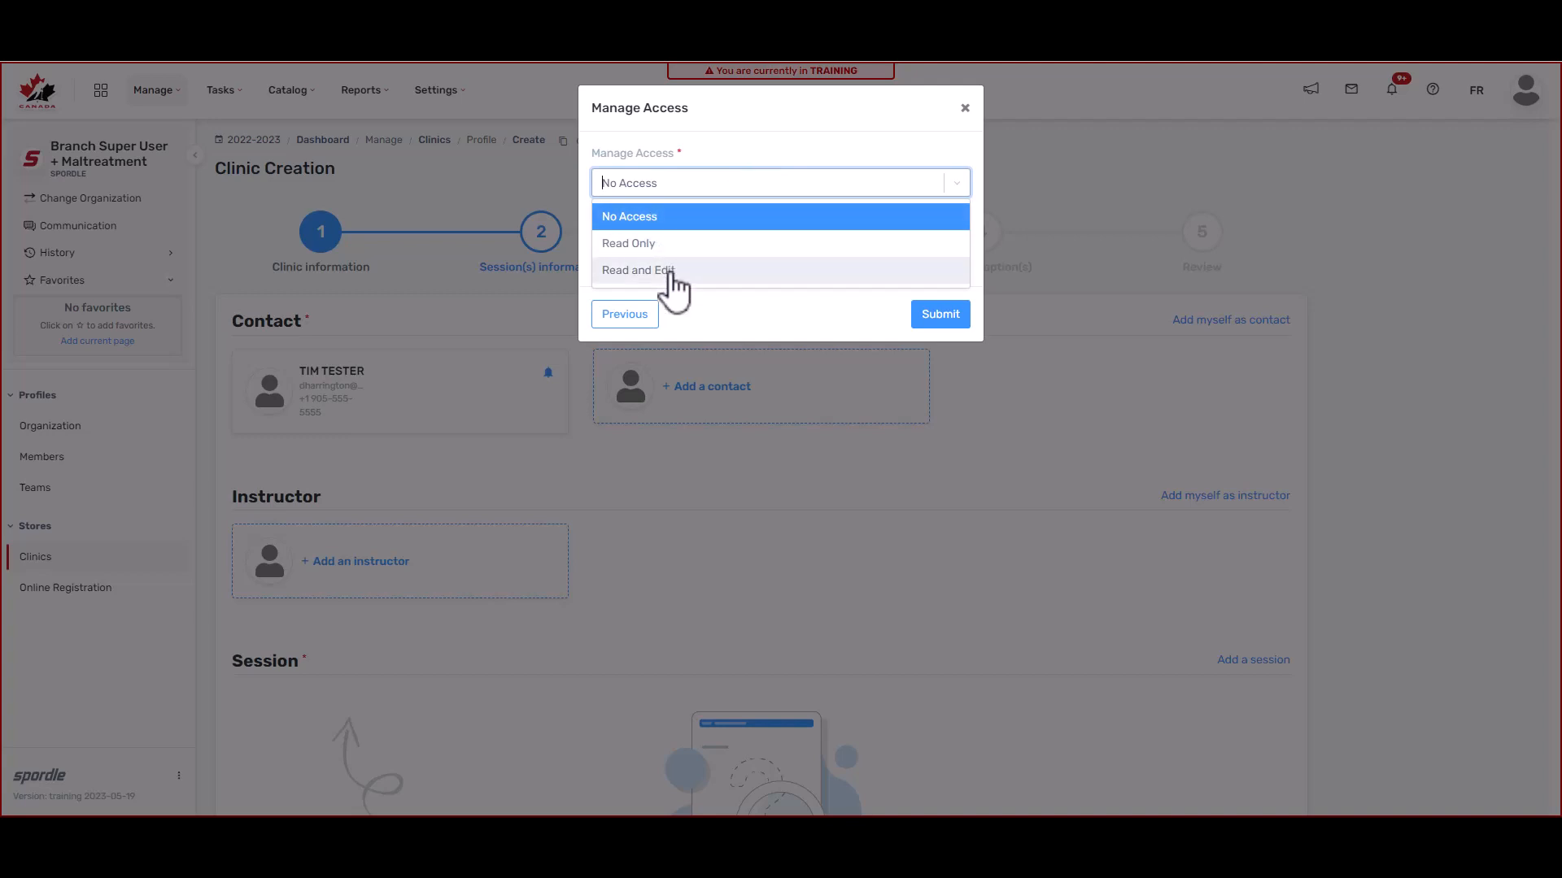
{"action": "left_click", "coordinate": [706, 281]}
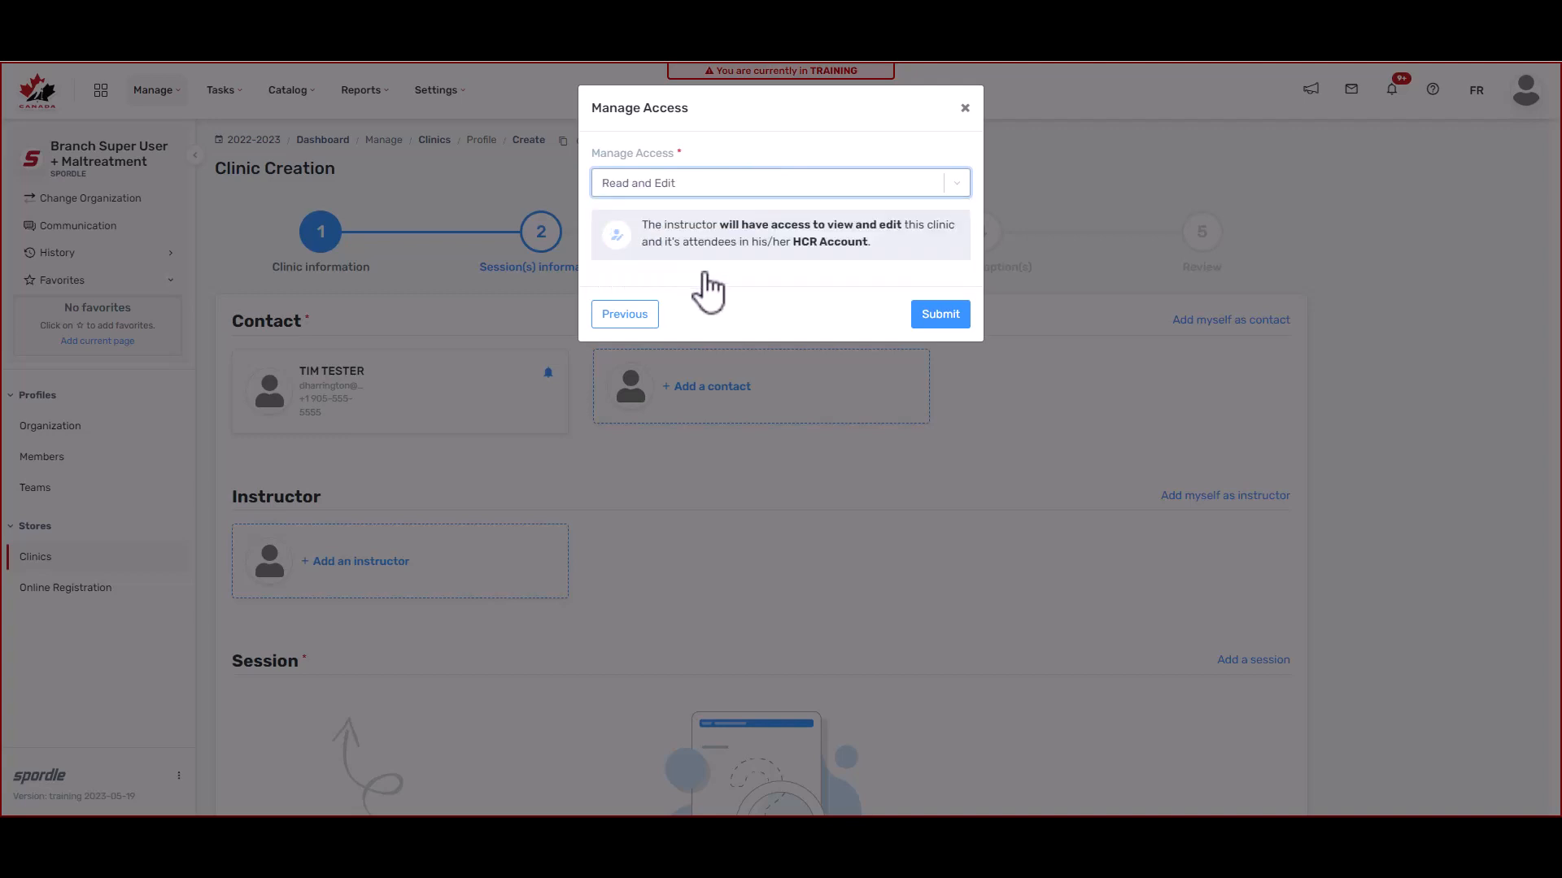
{"action": "left_click", "coordinate": [949, 321]}
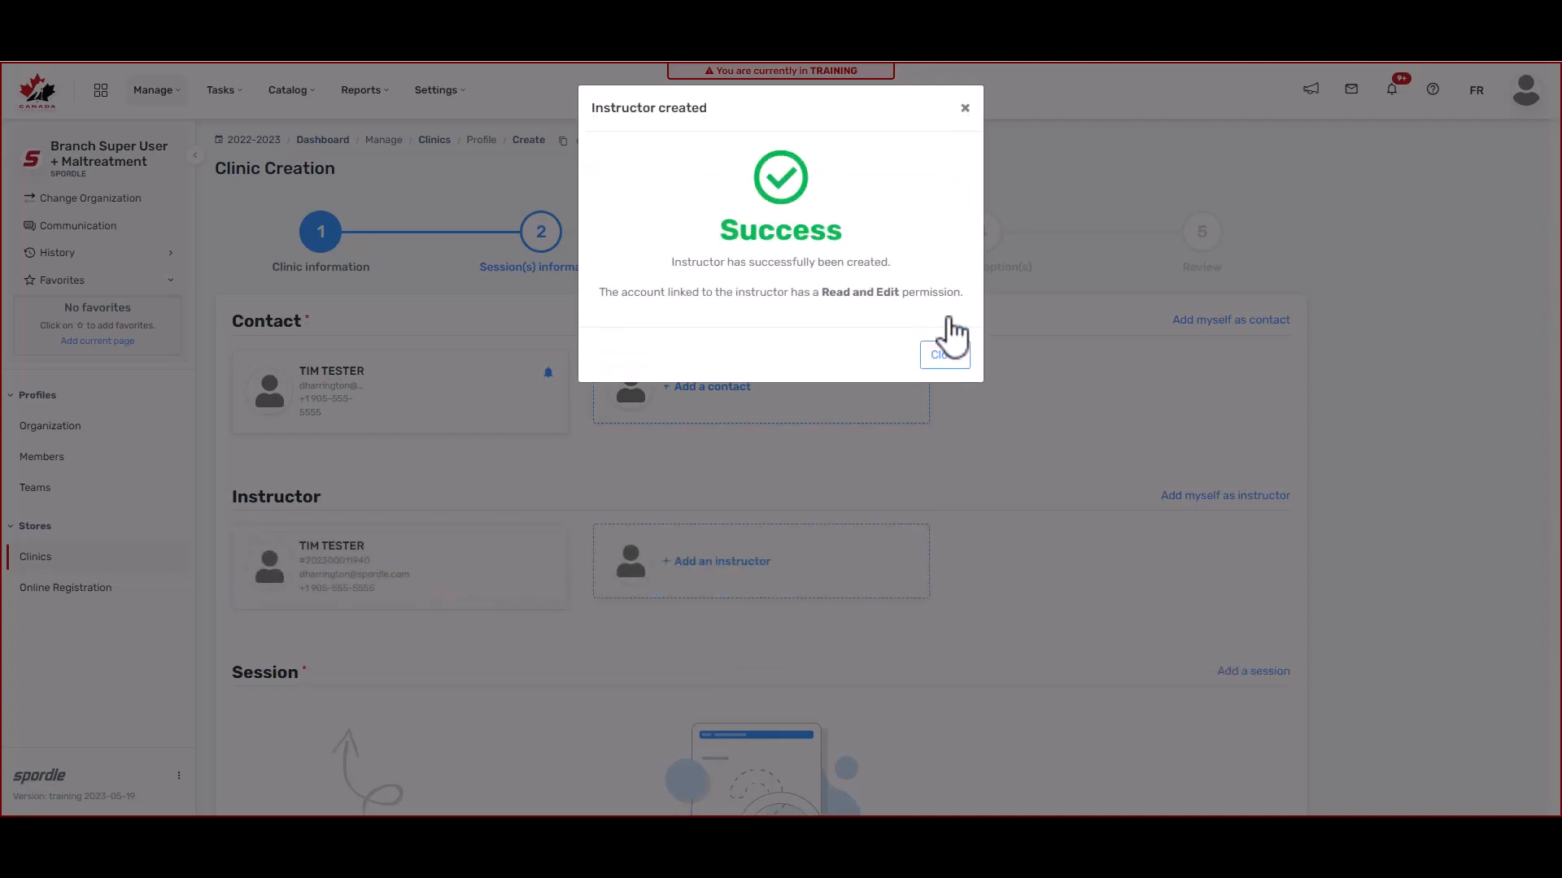
{"action": "left_click", "coordinate": [946, 358]}
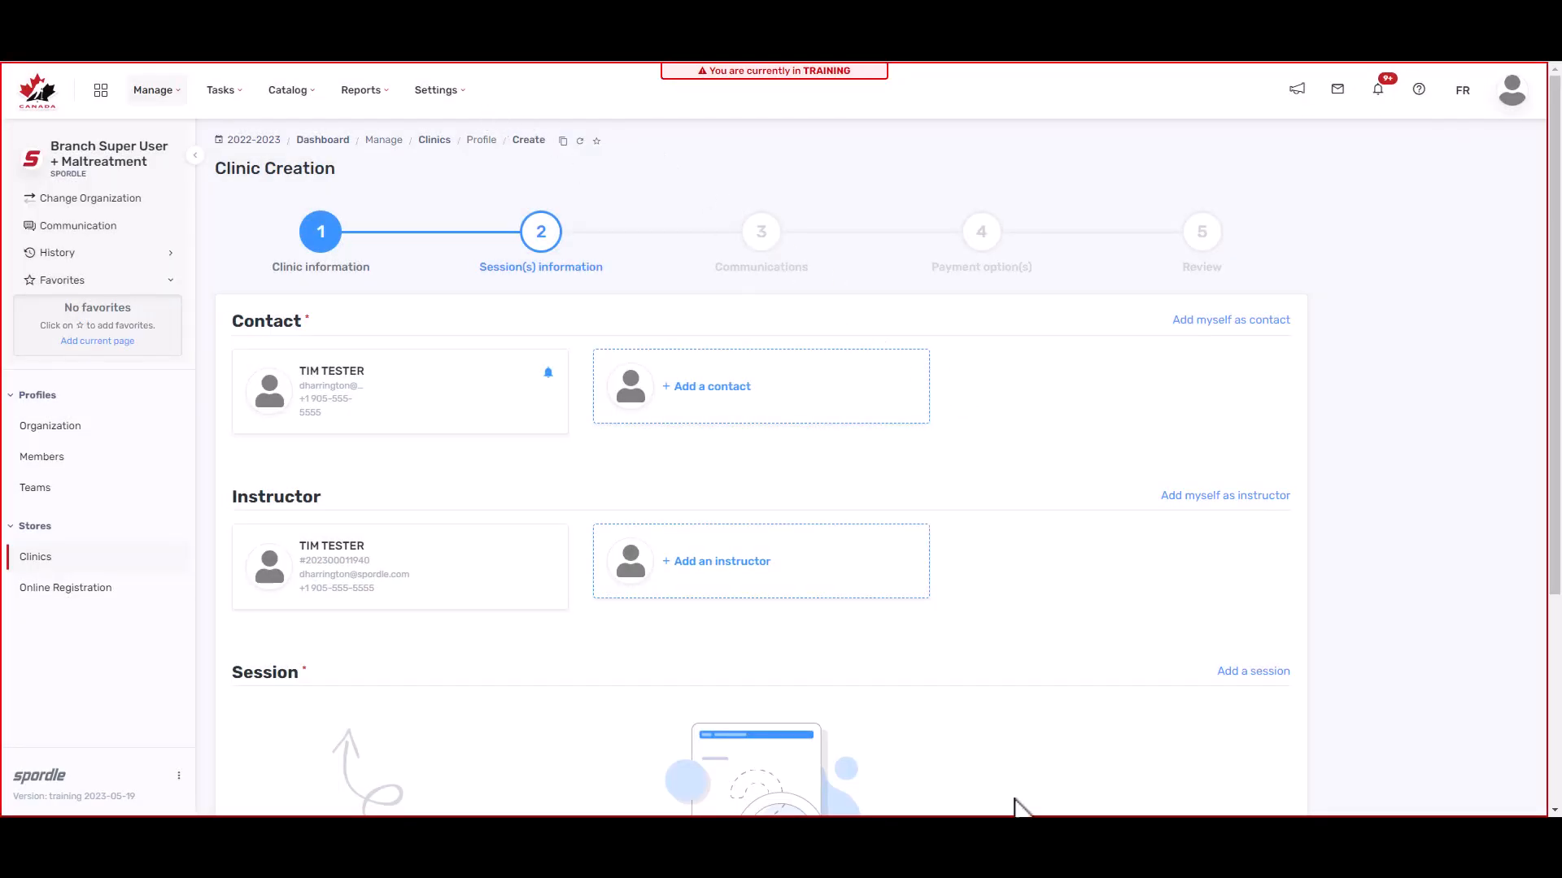
Step: Start a new in-person session located at UofG, East Ring Road, Guelph
{"action": "scroll", "coordinate": [1048, 741], "scroll_direction": "down", "scroll_amount": 2}
{"action": "scroll", "coordinate": [1047, 742], "scroll_direction": "down", "scroll_amount": 1}
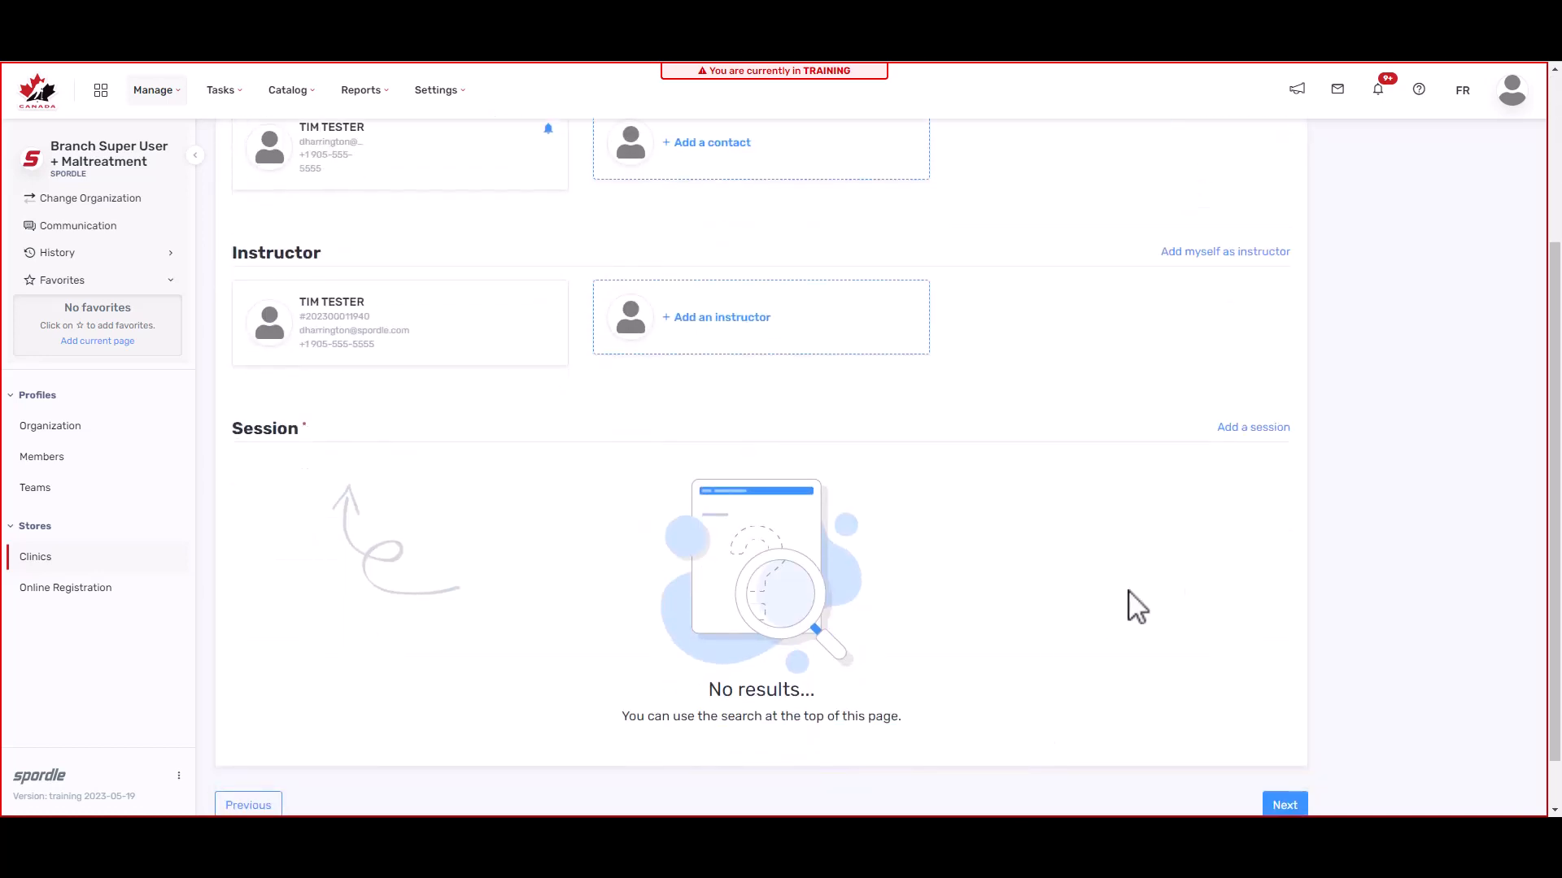
{"action": "left_click", "coordinate": [1240, 432]}
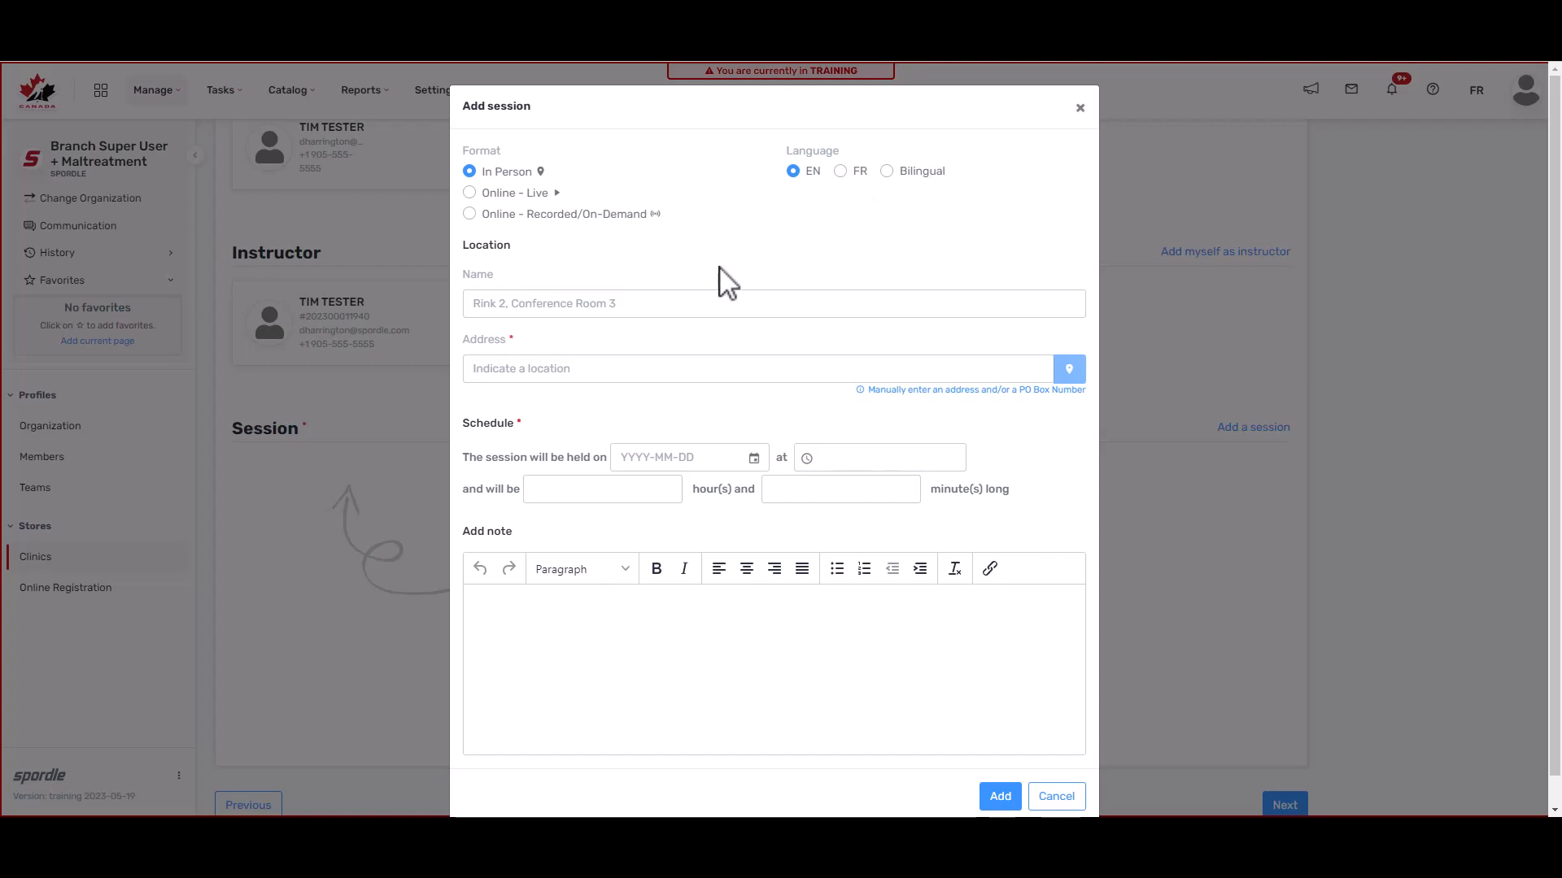
{"action": "left_click", "coordinate": [620, 306]}
{"action": "type", "text": "U"}
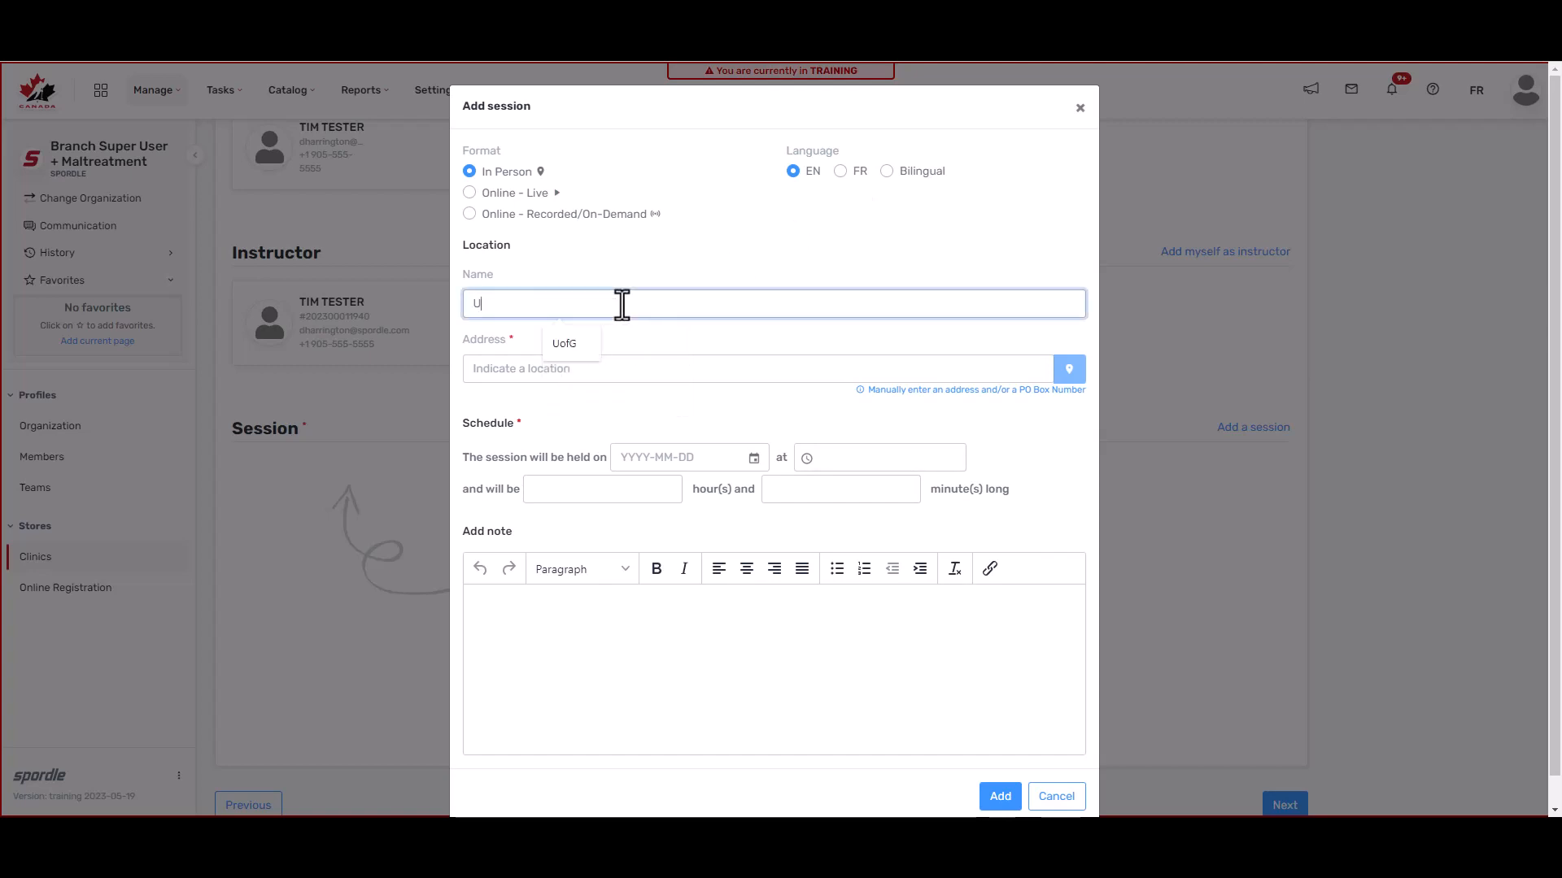
{"action": "left_click", "coordinate": [565, 356]}
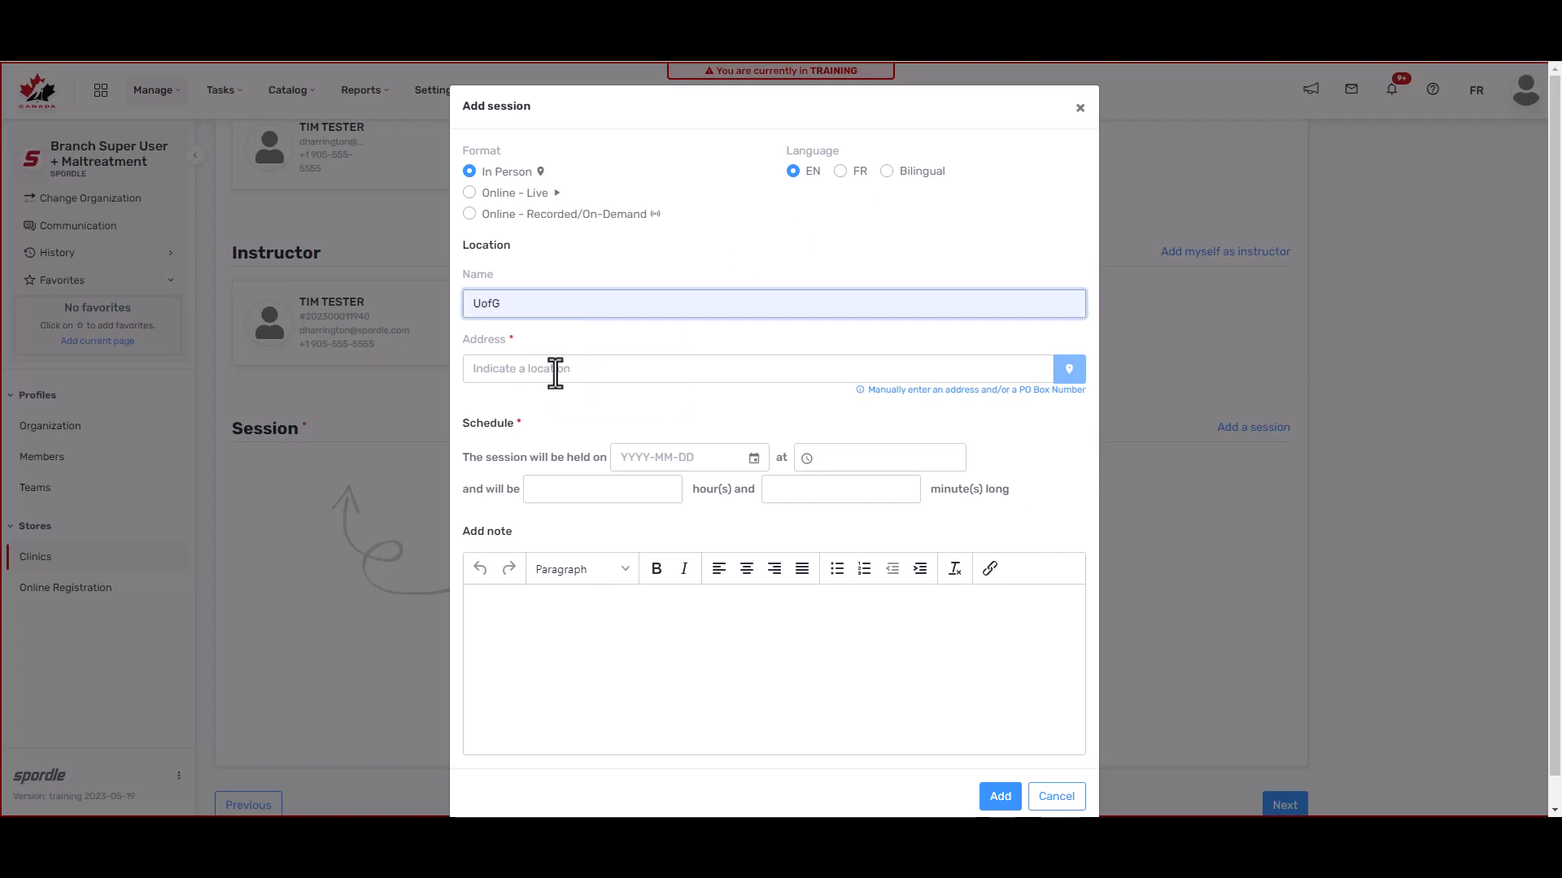
{"action": "left_click", "coordinate": [555, 370]}
{"action": "type", "text": "eas"}
{"action": "key", "text": "BackSpace"}
{"action": "key", "text": "BackSpace"}
{"action": "key", "text": "BackSpace"}
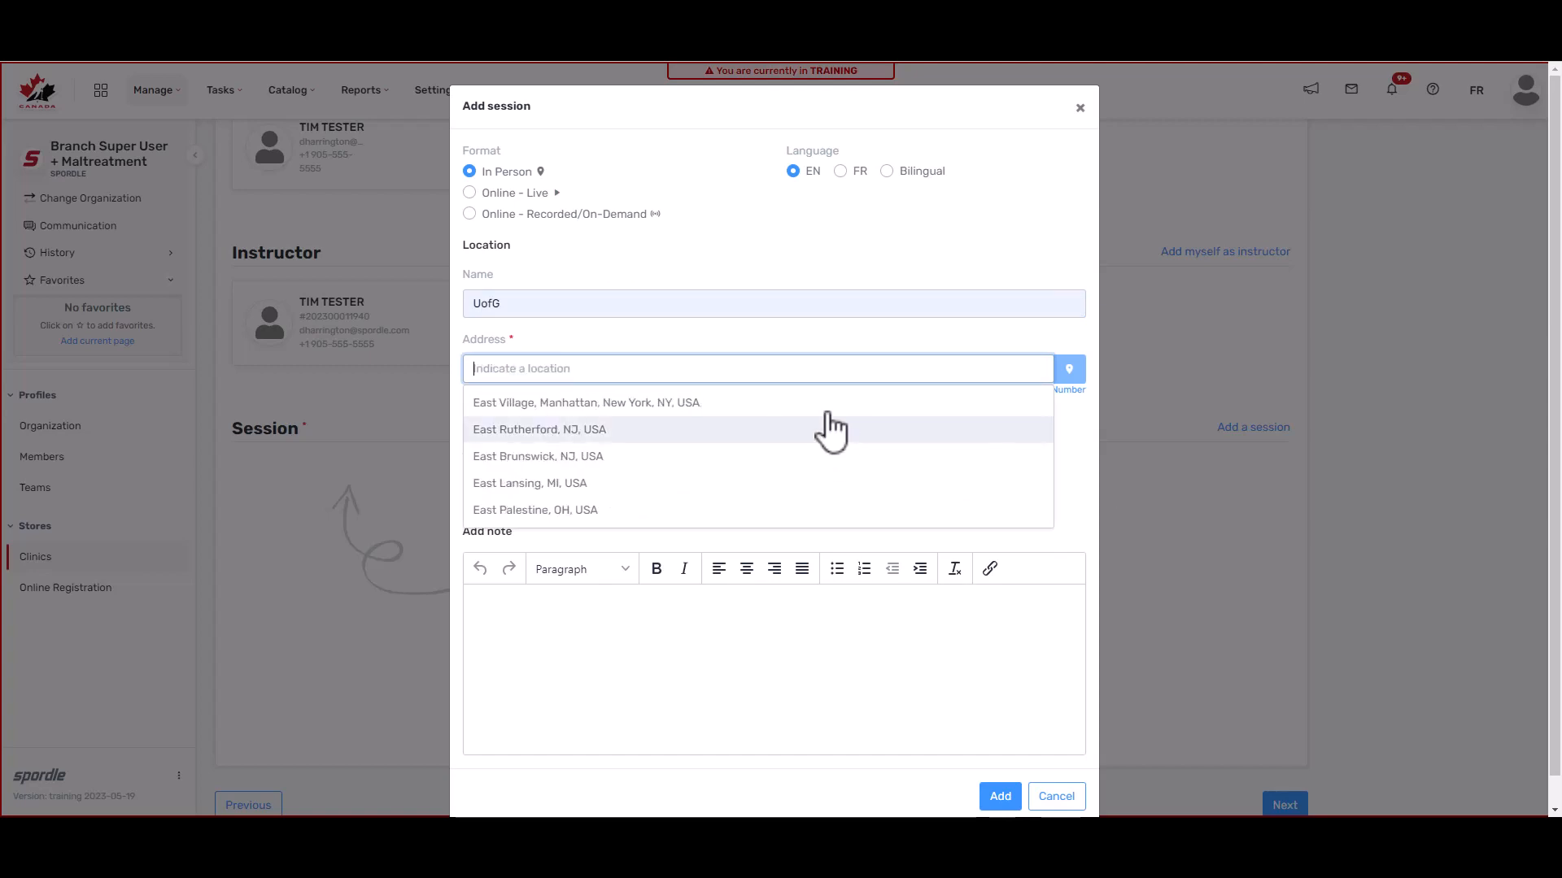
{"action": "left_click", "coordinate": [753, 372]}
{"action": "type", "text": "East ring R"}
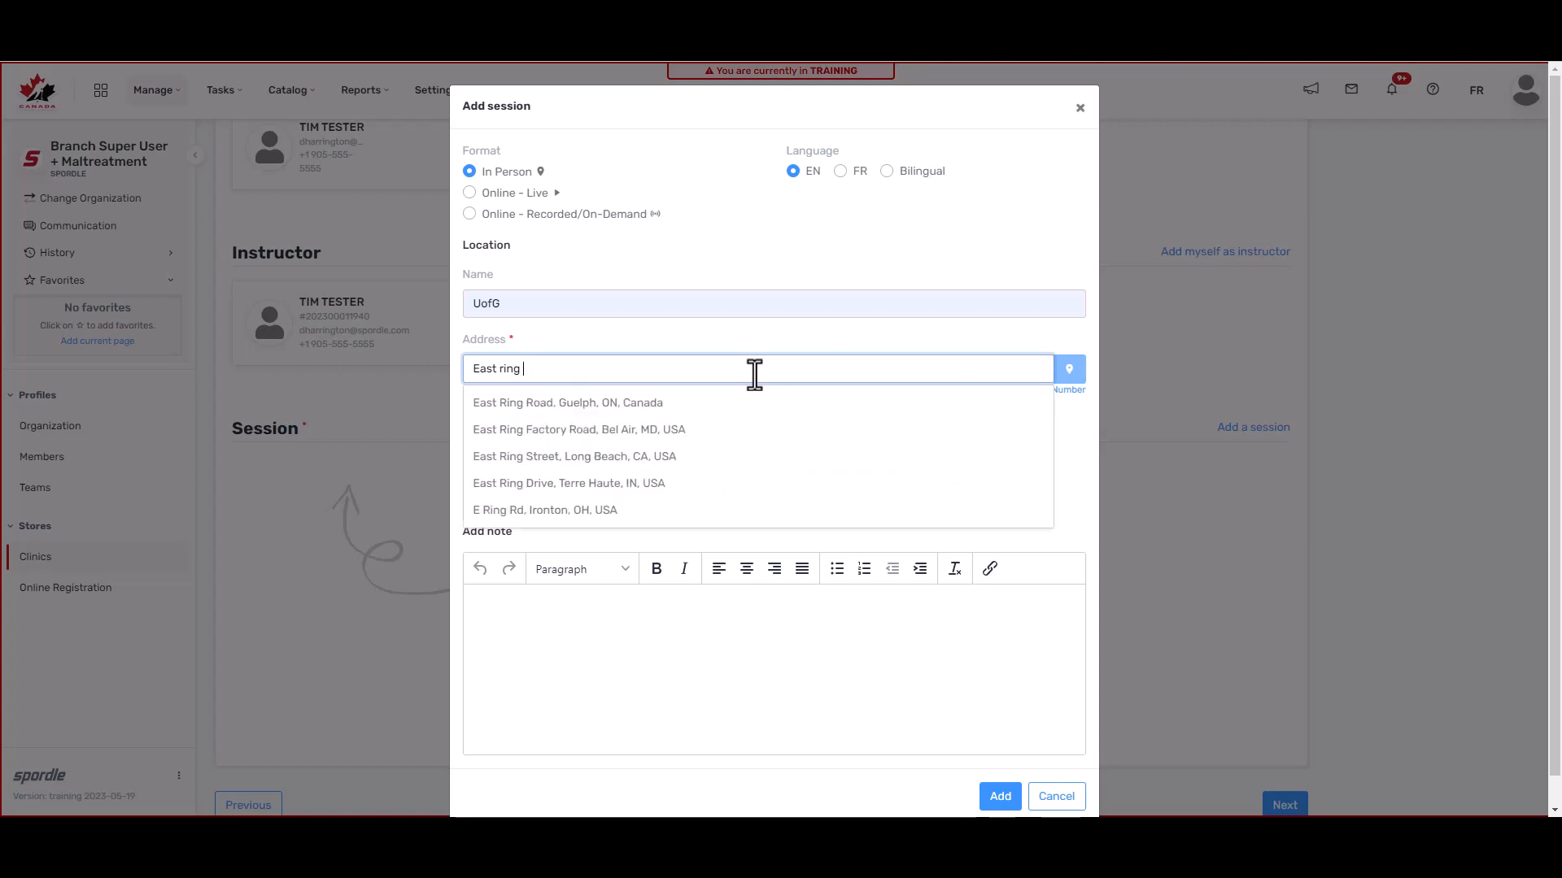
{"action": "left_click", "coordinate": [540, 408]}
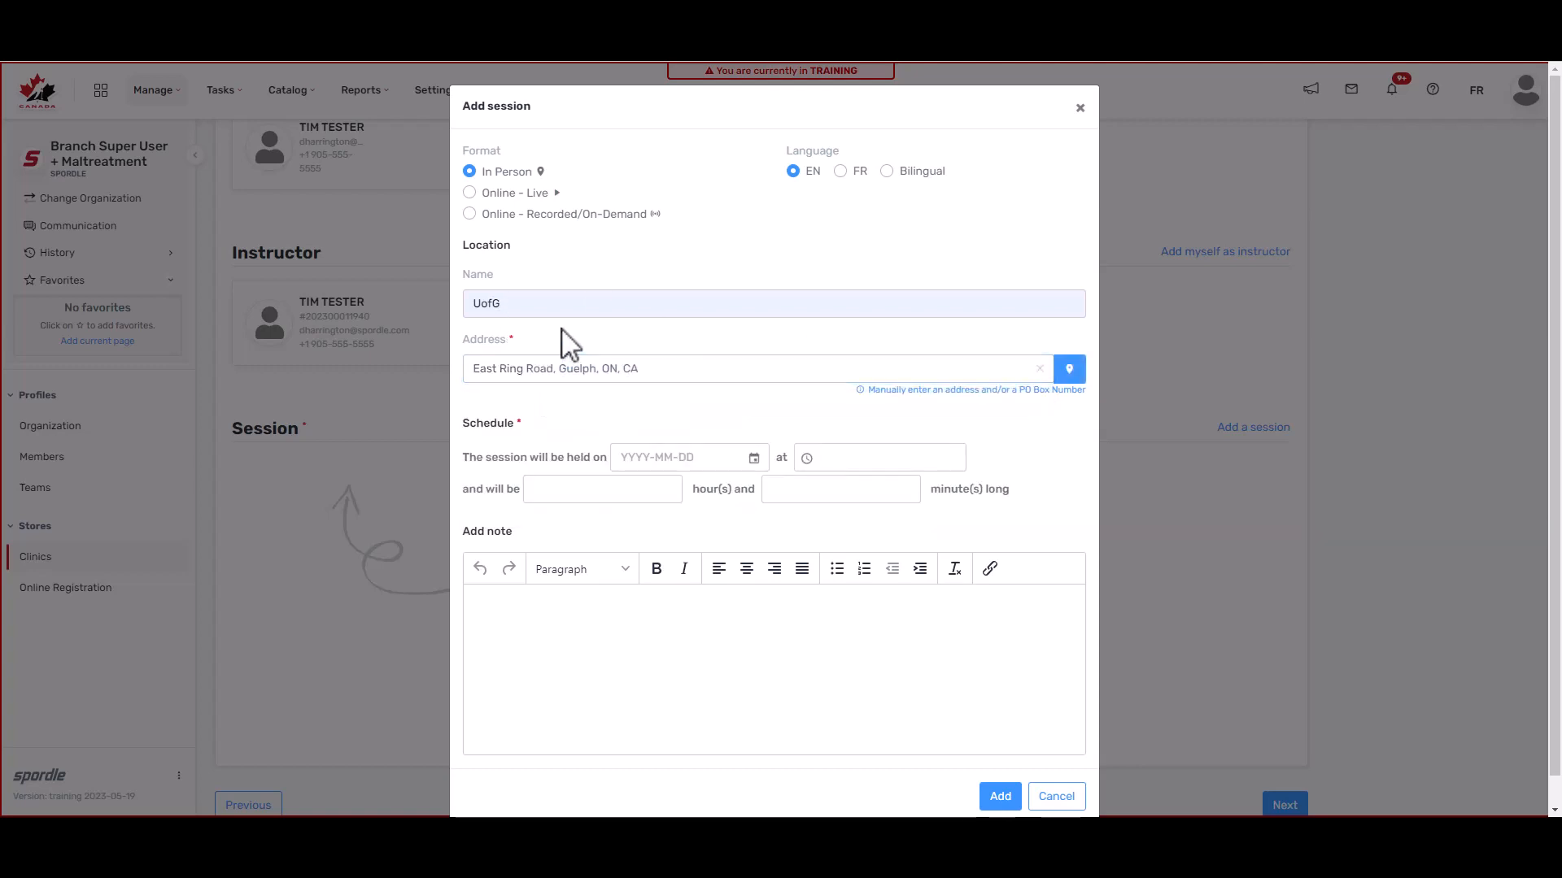
Step: Schedule the session for May 31, 2023 at 1:00 PM, lasting 1 hour 30 minutes
{"action": "left_click", "coordinate": [754, 460]}
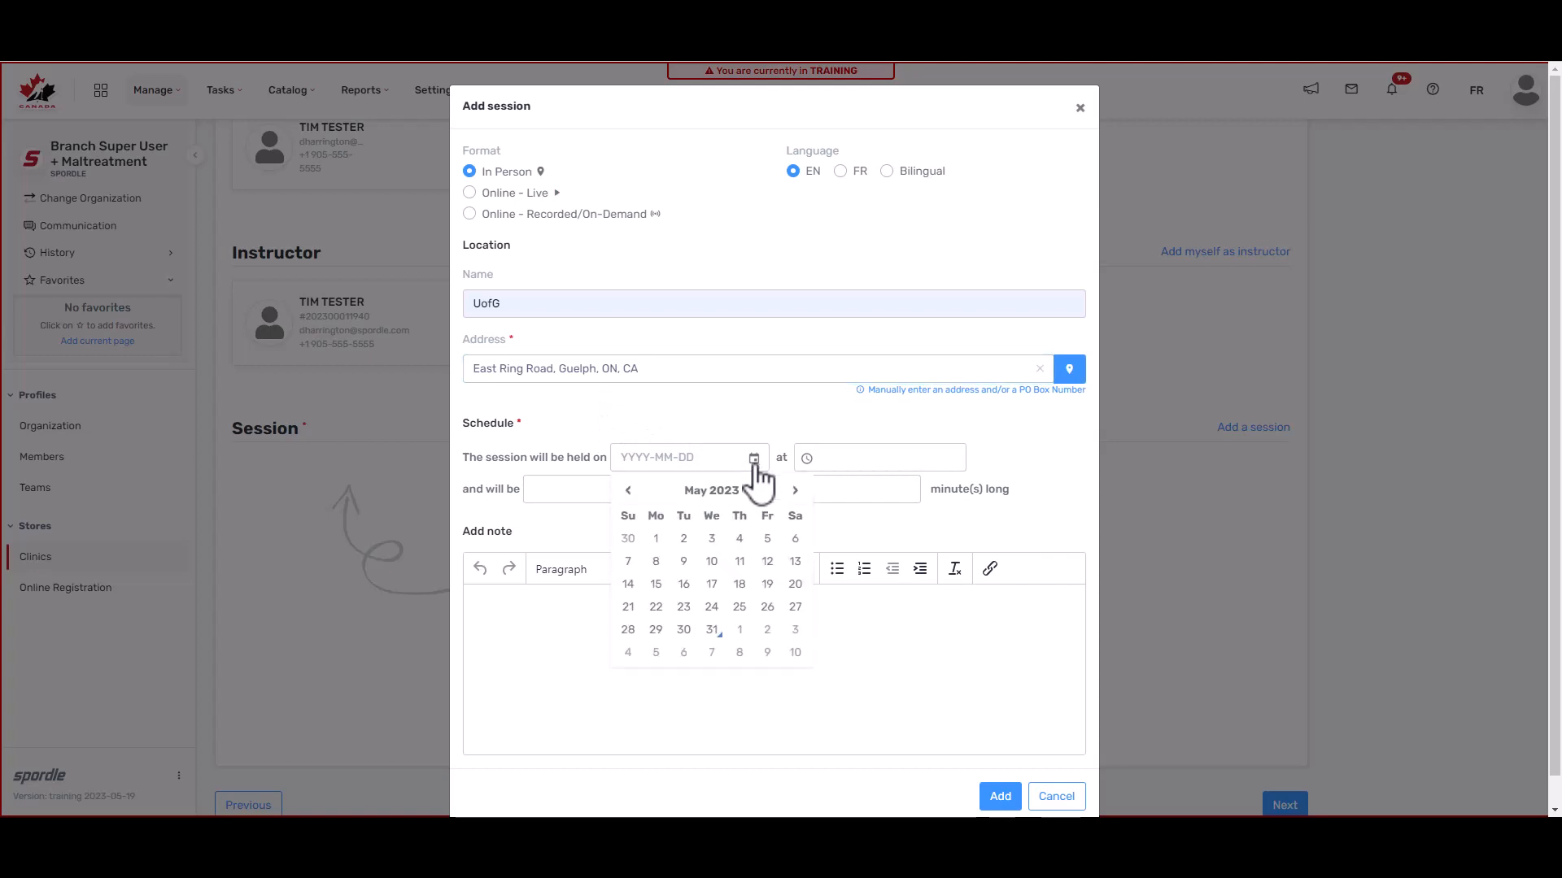
{"action": "left_click", "coordinate": [715, 631]}
{"action": "left_click", "coordinate": [906, 457]}
{"action": "left_click", "coordinate": [861, 493]}
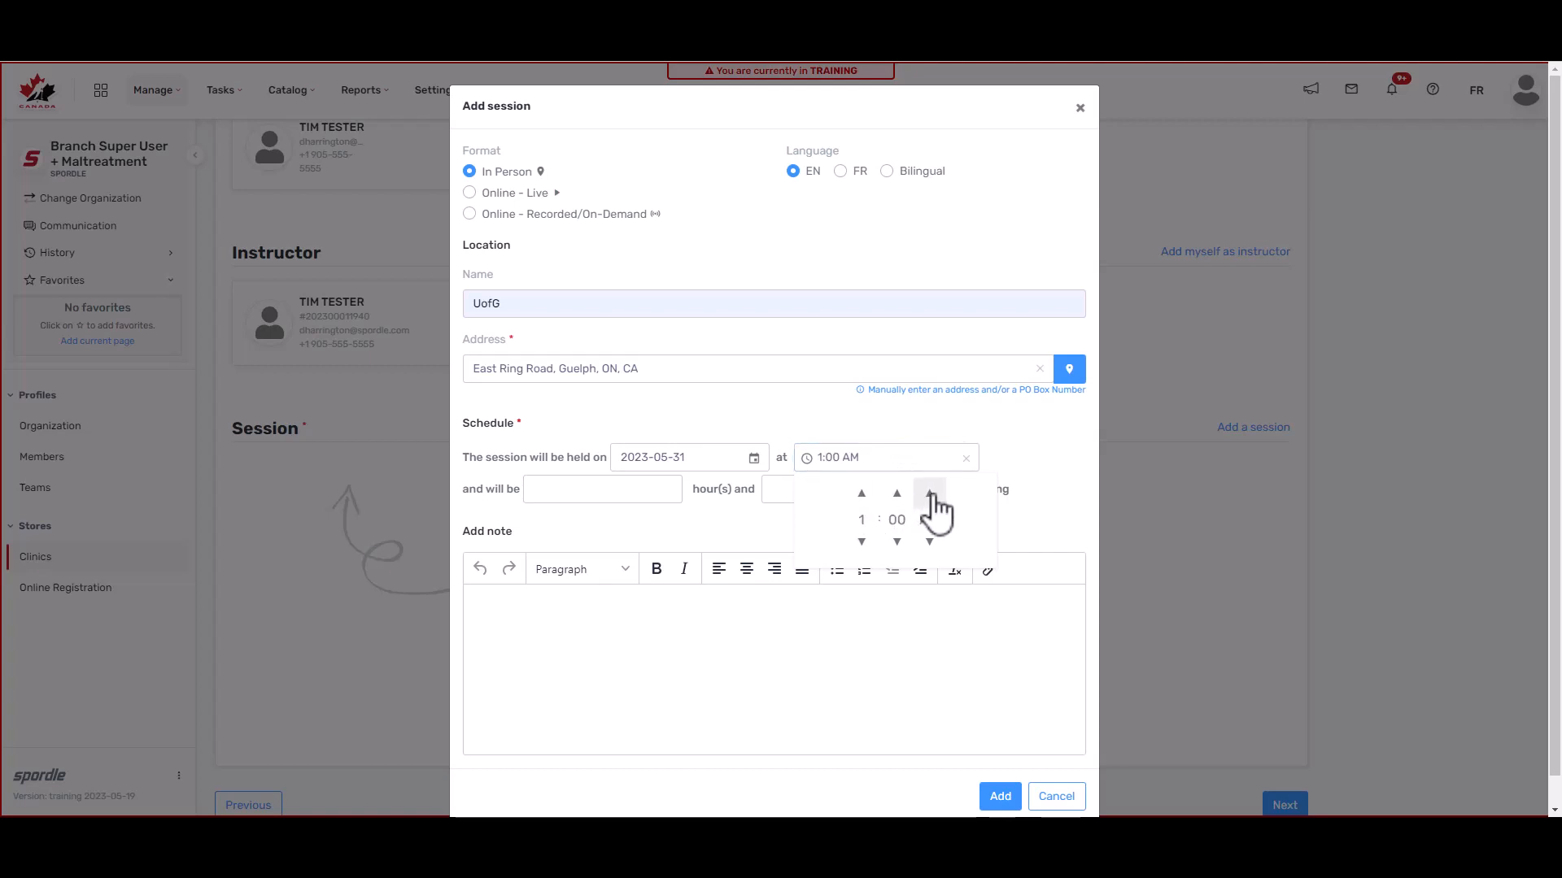
{"action": "left_click", "coordinate": [1038, 429]}
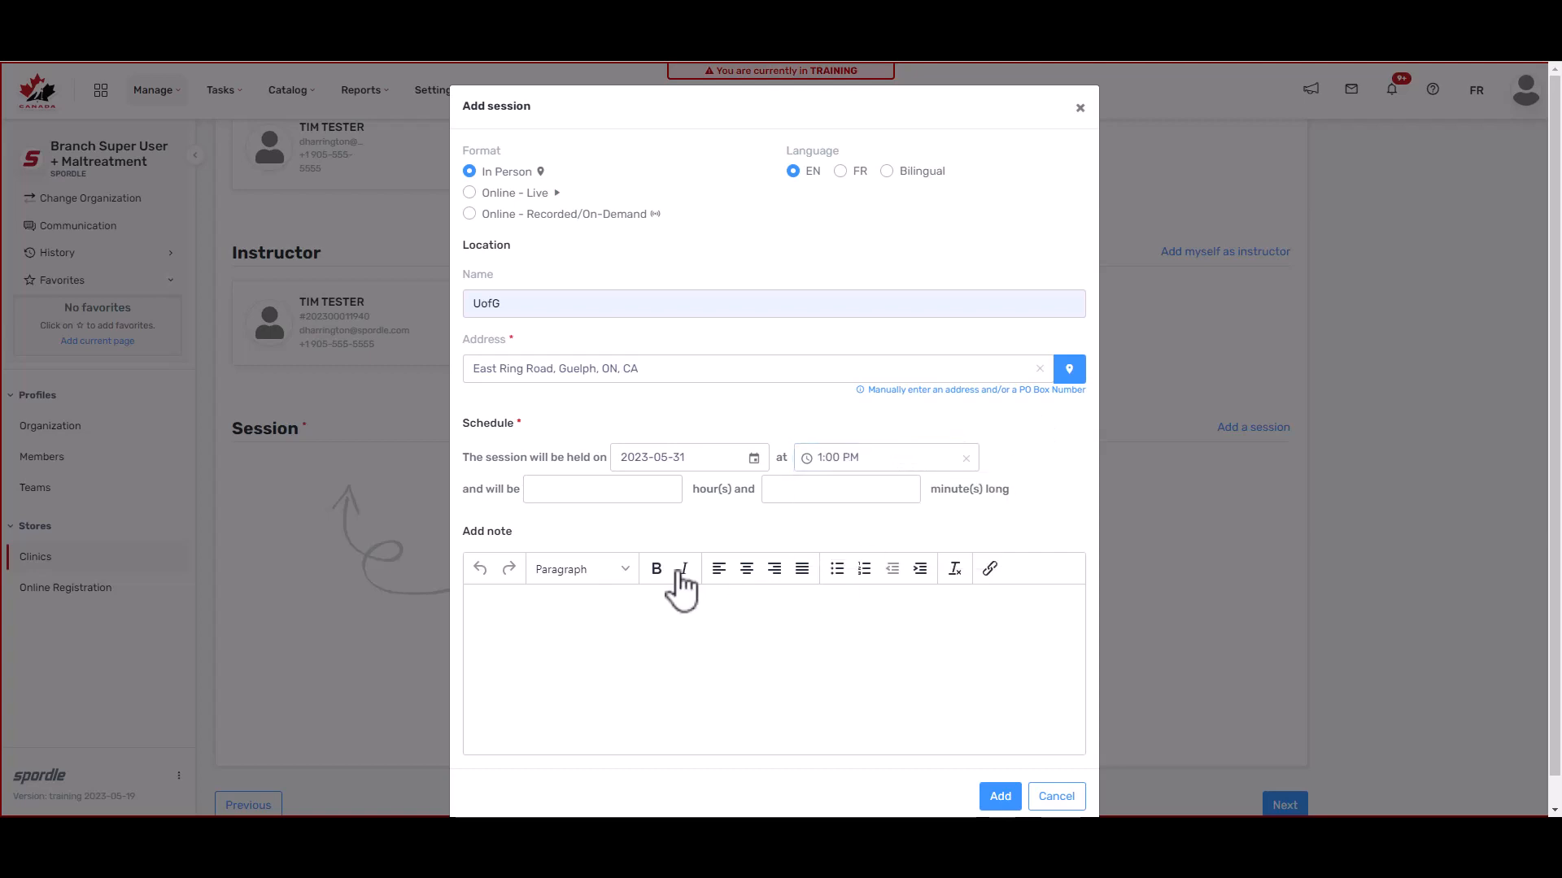
{"action": "left_click", "coordinate": [629, 489]}
{"action": "type", "text": "1"}
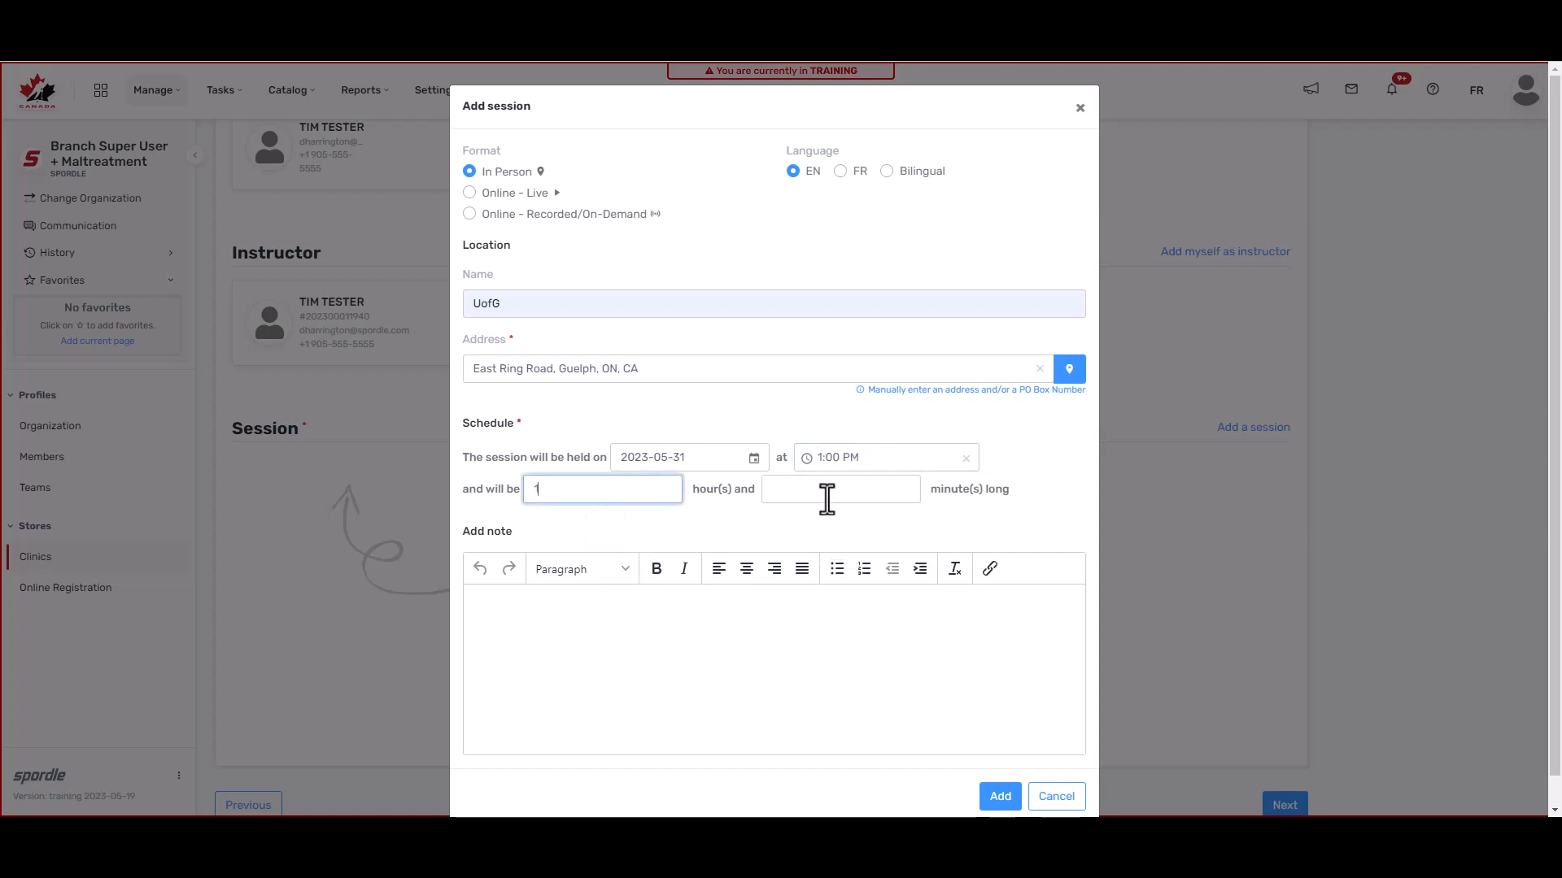
{"action": "left_click", "coordinate": [899, 491]}
{"action": "type", "text": "30"}
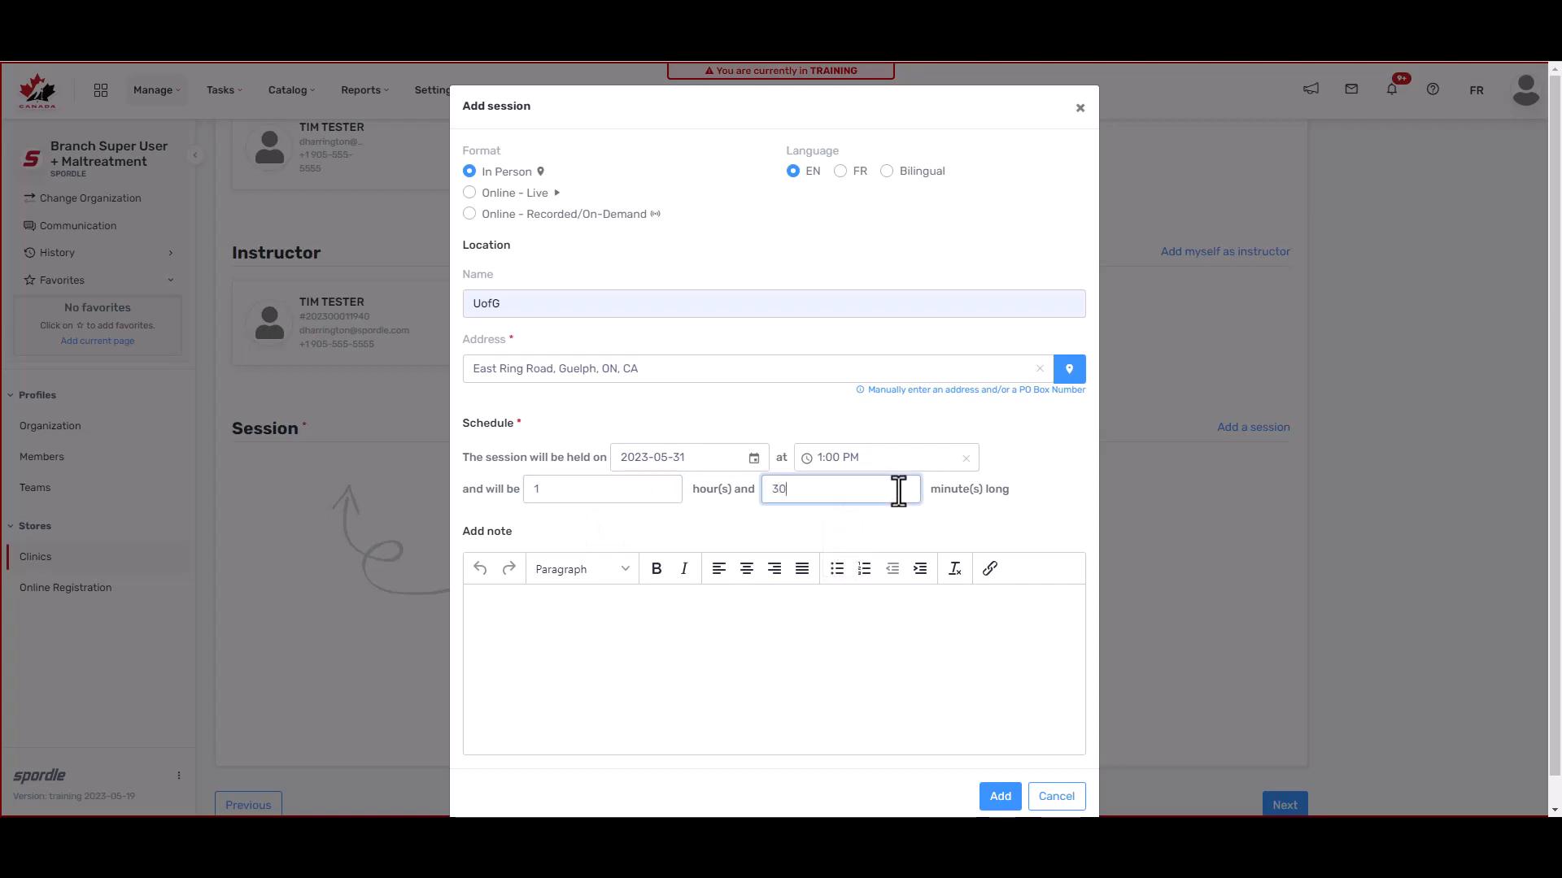
{"action": "left_click", "coordinate": [847, 542]}
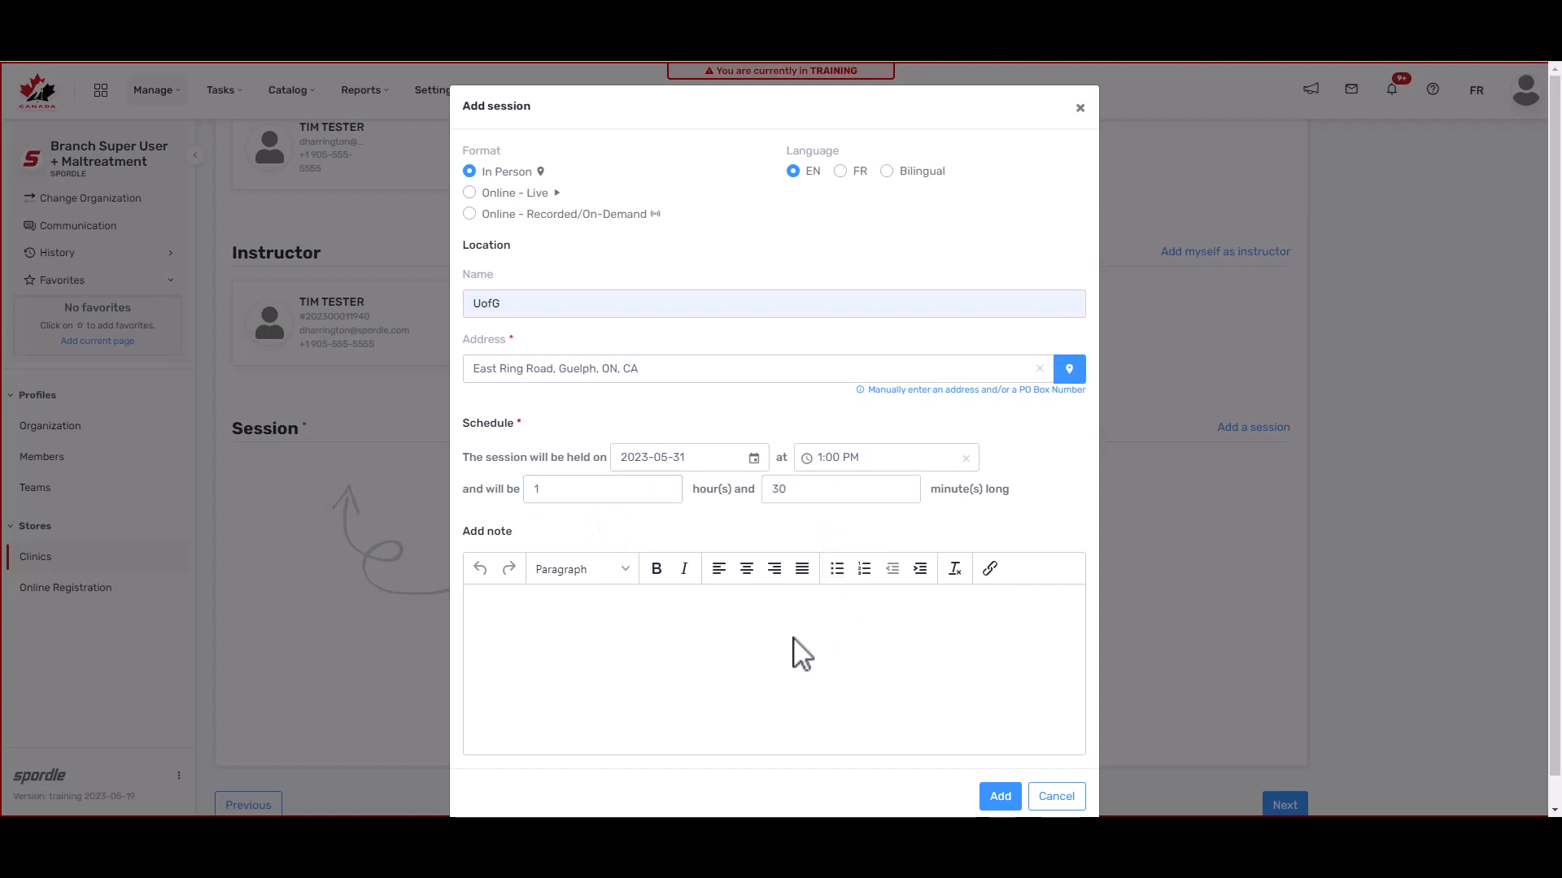
Step: Add the session to the clinic as Session #1
{"action": "right_click", "coordinate": [751, 633]}
{"action": "left_click", "coordinate": [691, 645]}
{"action": "left_click", "coordinate": [1001, 797]}
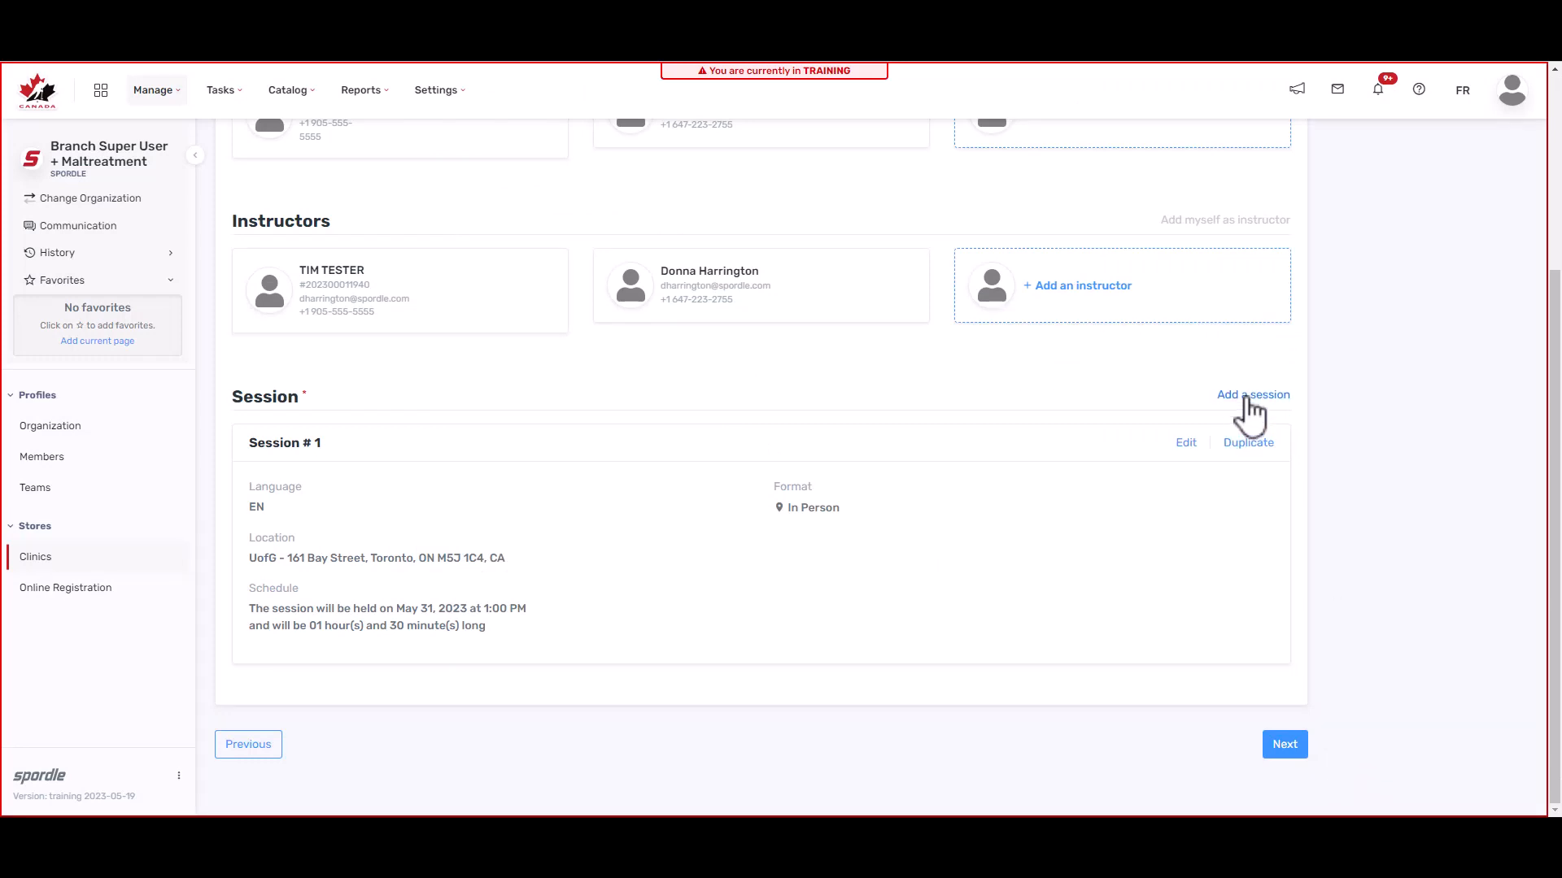
Step: On the communications step, keep Test OHF terms with no questionnaire or waiver linked
{"action": "left_click", "coordinate": [1286, 750]}
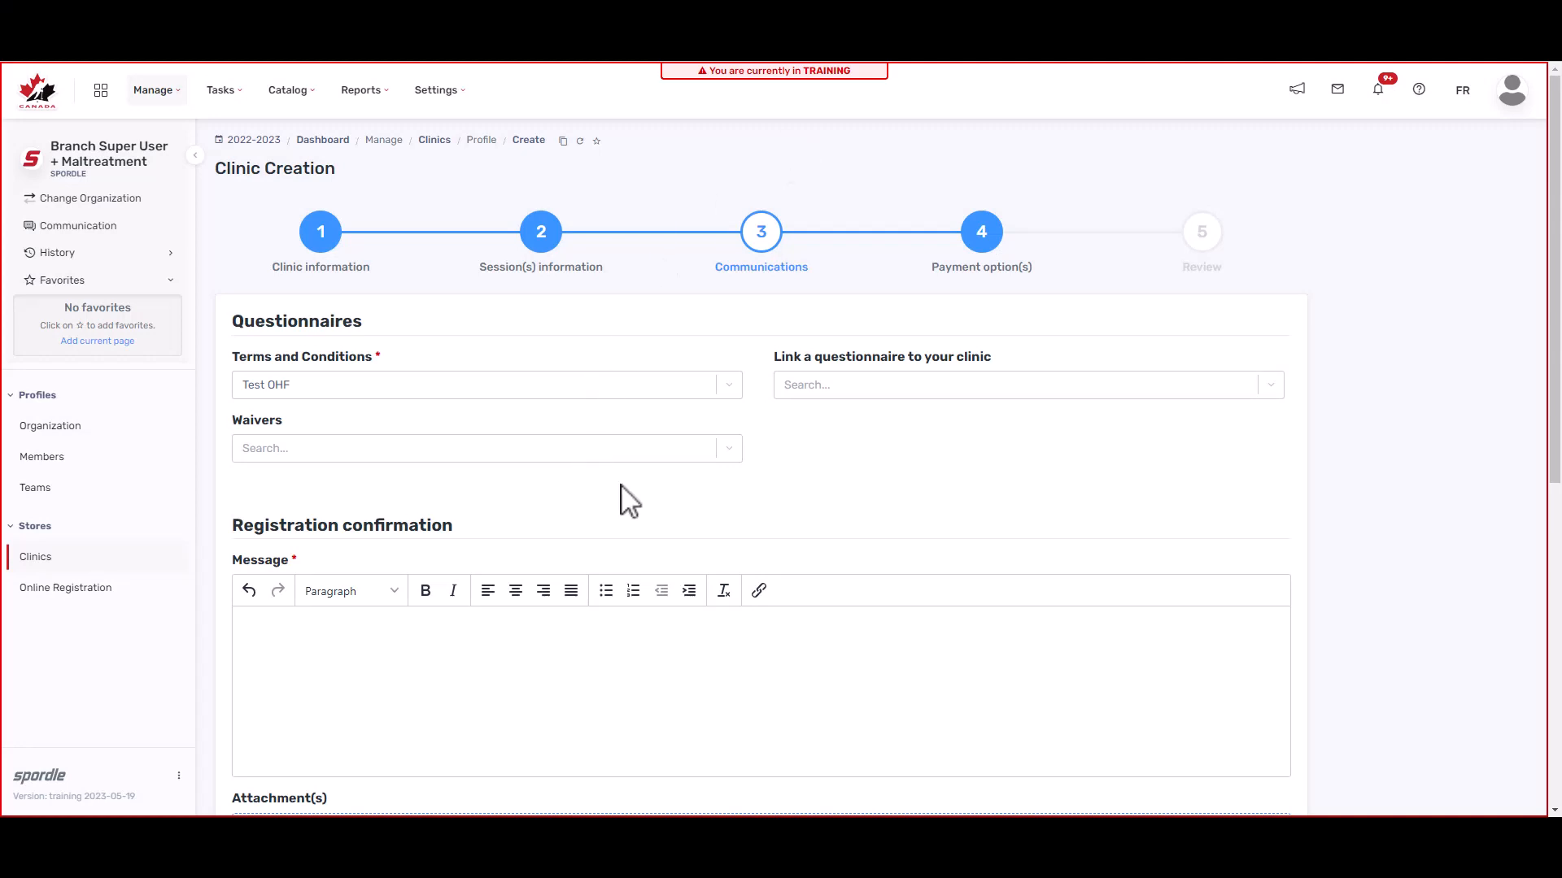
{"action": "left_click", "coordinate": [395, 389]}
{"action": "left_click", "coordinate": [419, 356]}
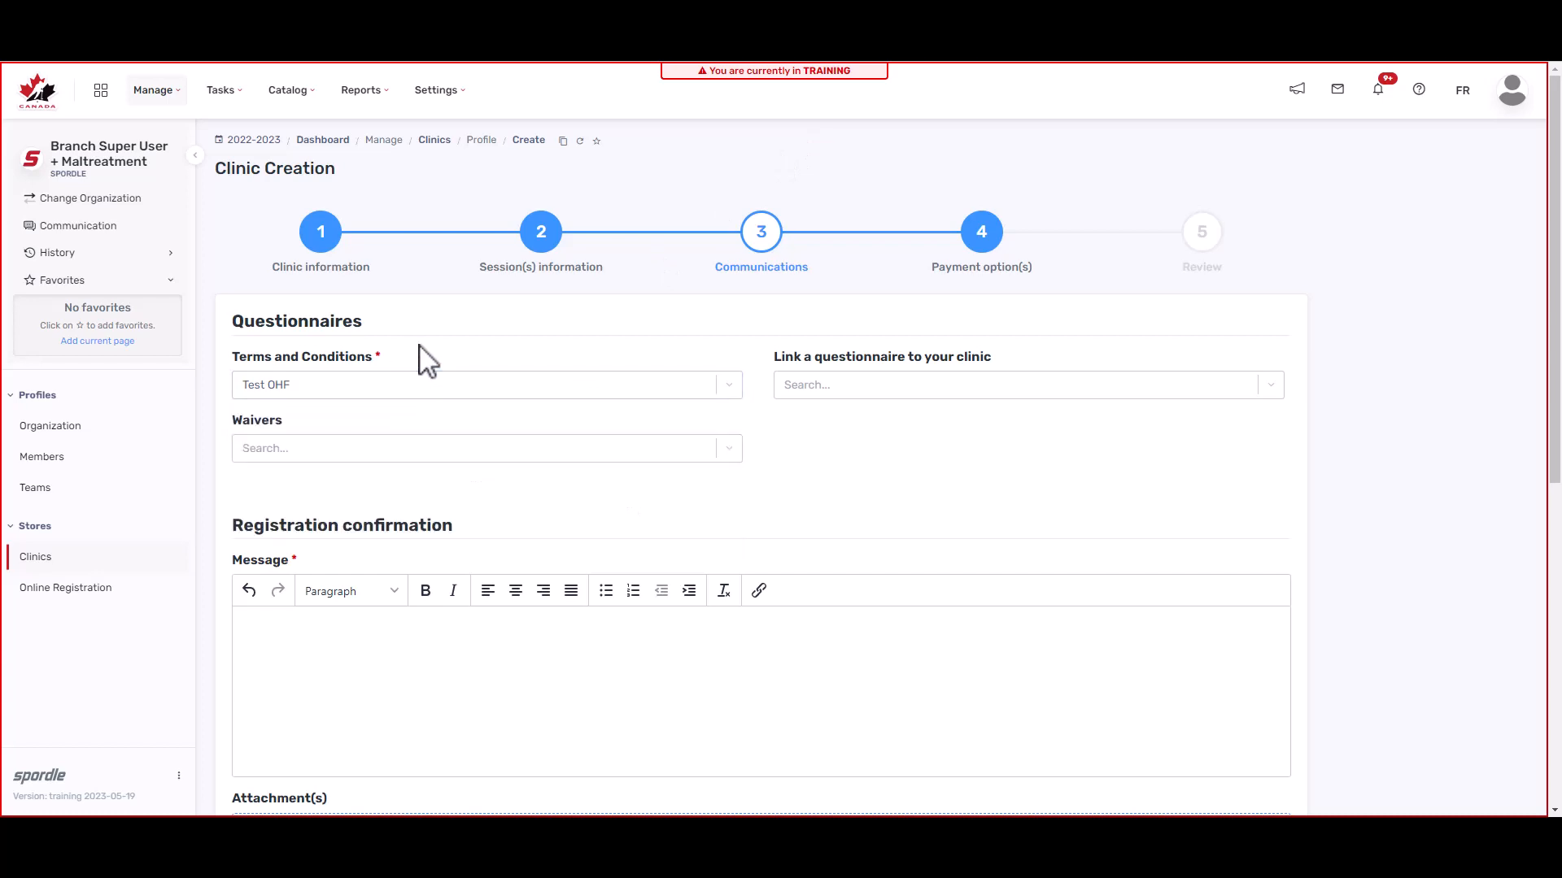
{"action": "left_click", "coordinate": [860, 392]}
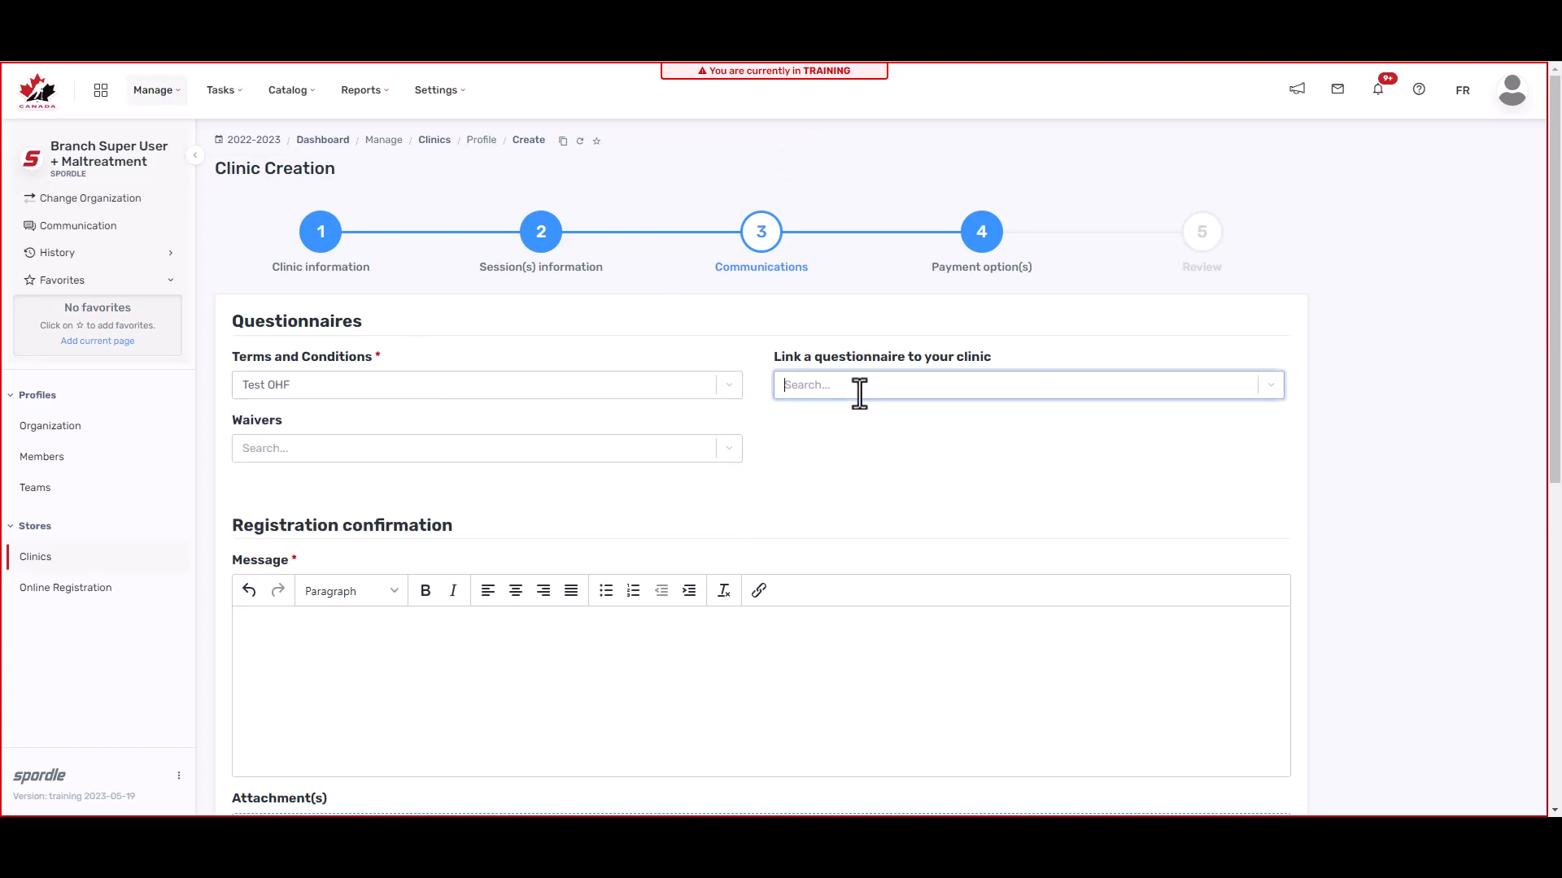
{"action": "left_click", "coordinate": [859, 394]}
{"action": "left_click", "coordinate": [625, 455]}
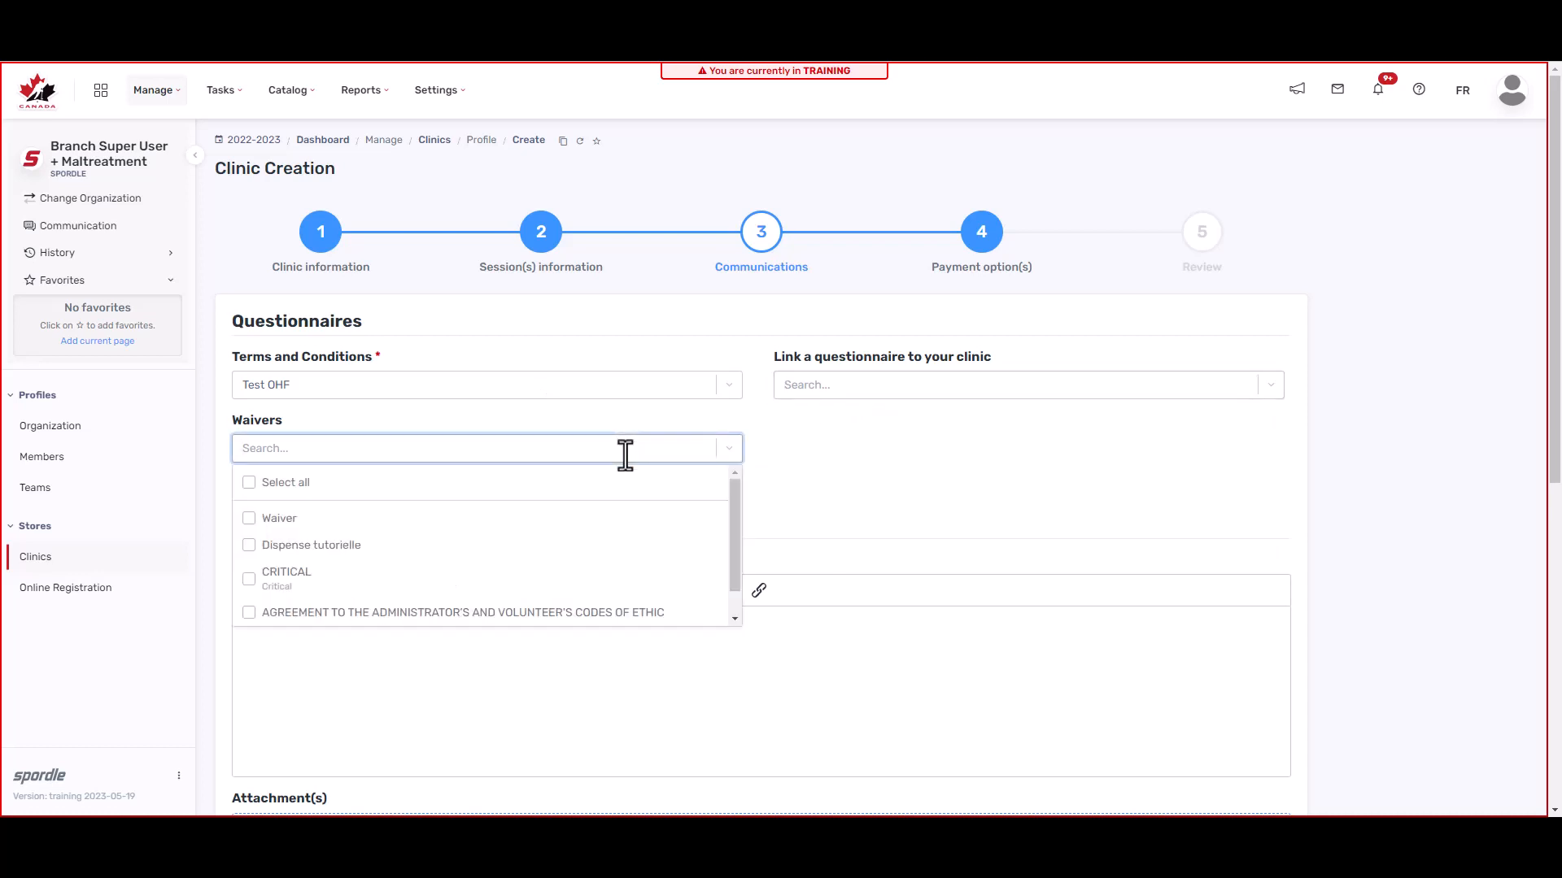
{"action": "left_click", "coordinate": [625, 455]}
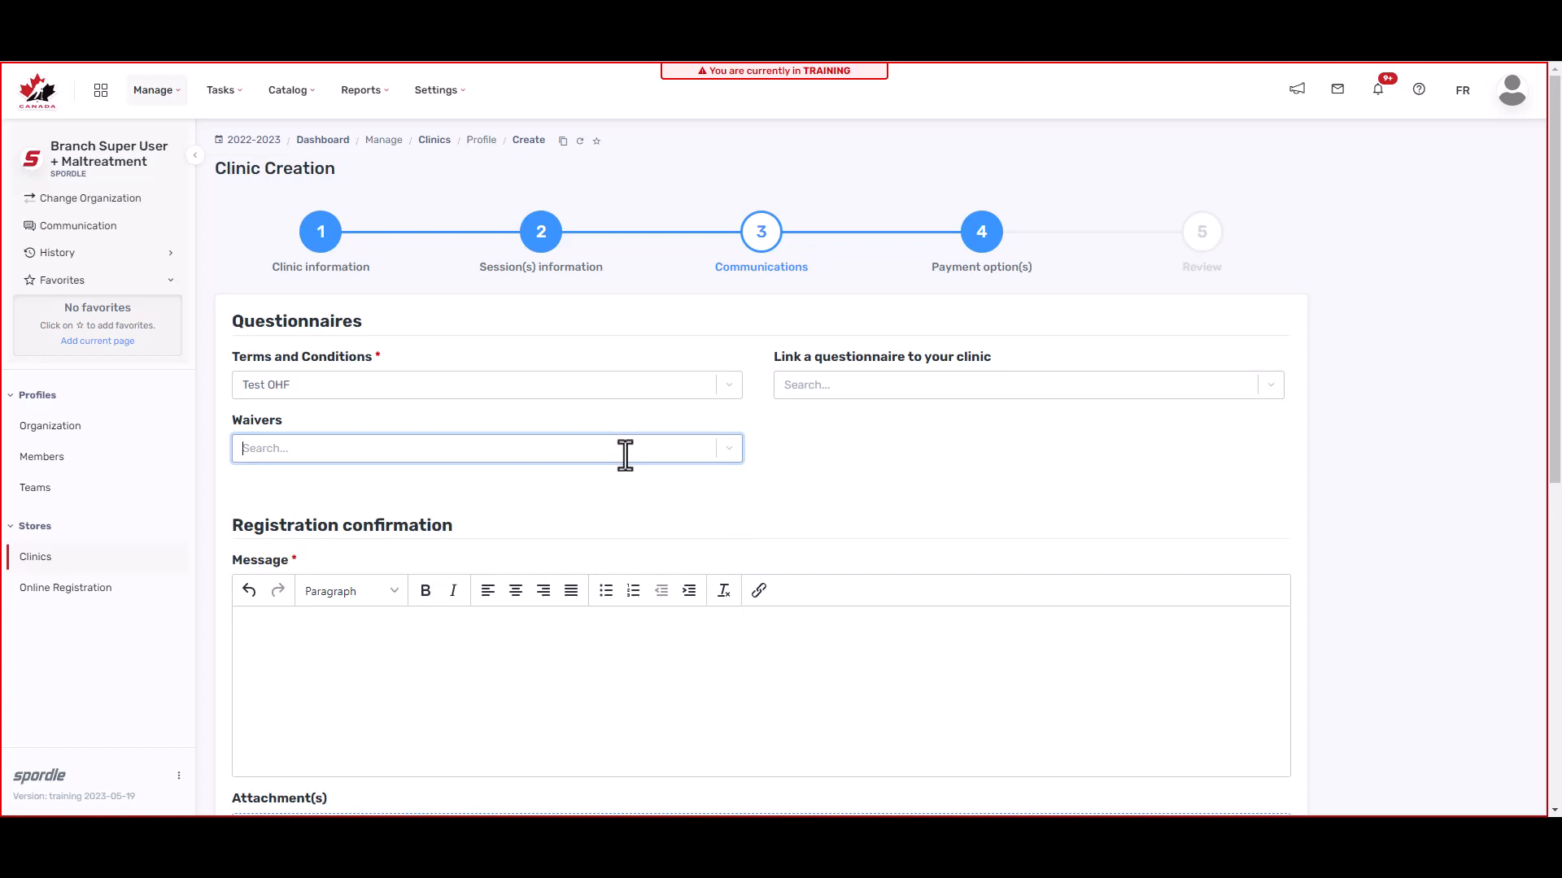
Step: Write 'test' as the registration confirmation and confirmation email messages
{"action": "scroll", "coordinate": [625, 455], "scroll_direction": "down", "scroll_amount": 2}
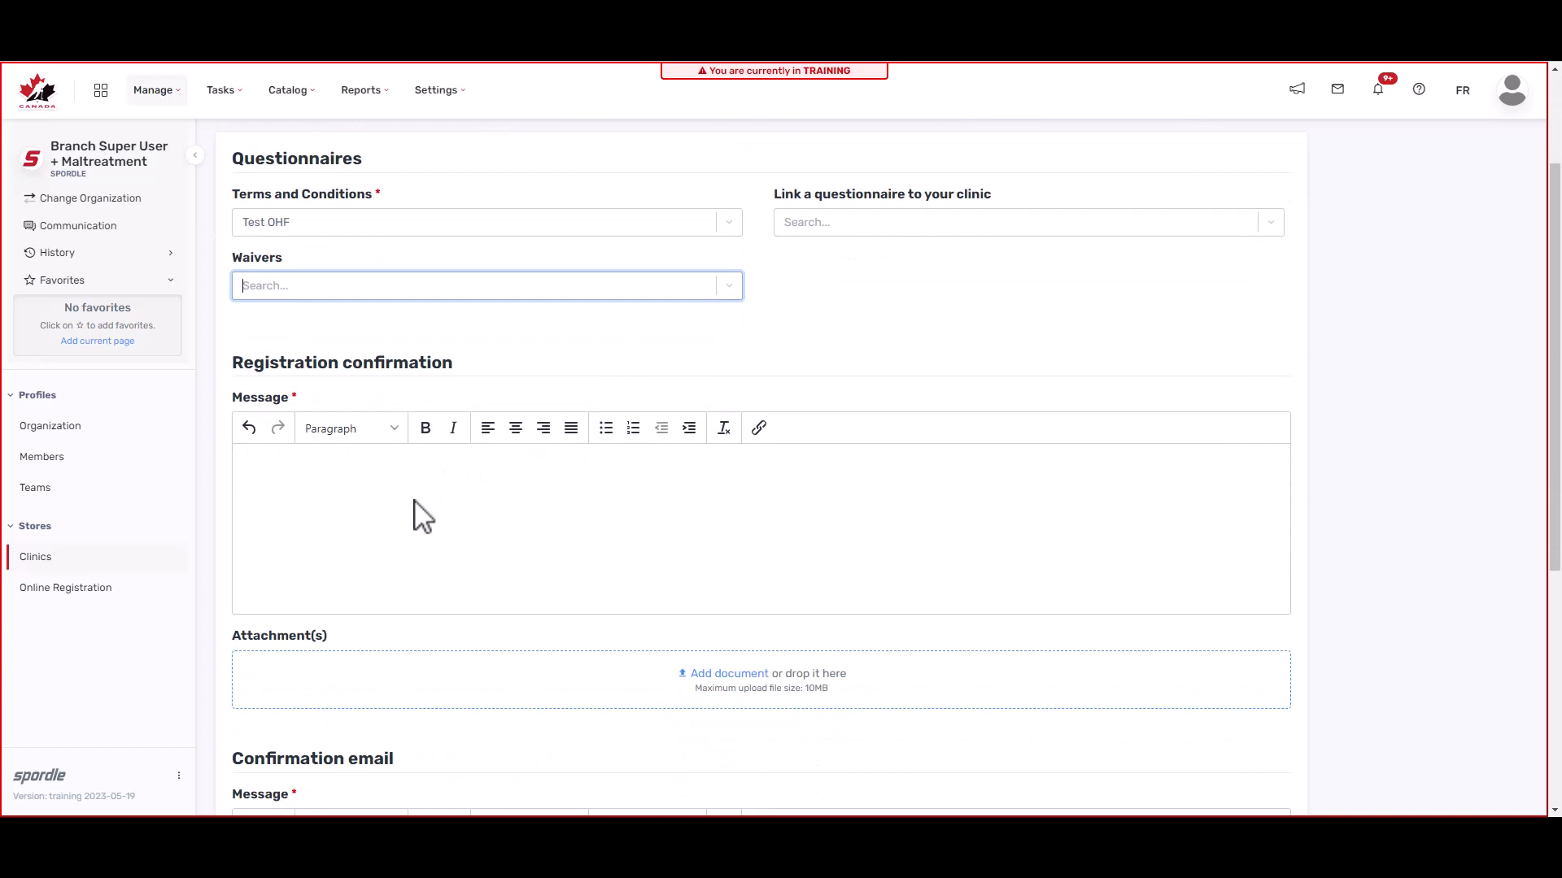
{"action": "scroll", "coordinate": [413, 521], "scroll_direction": "down", "scroll_amount": 1}
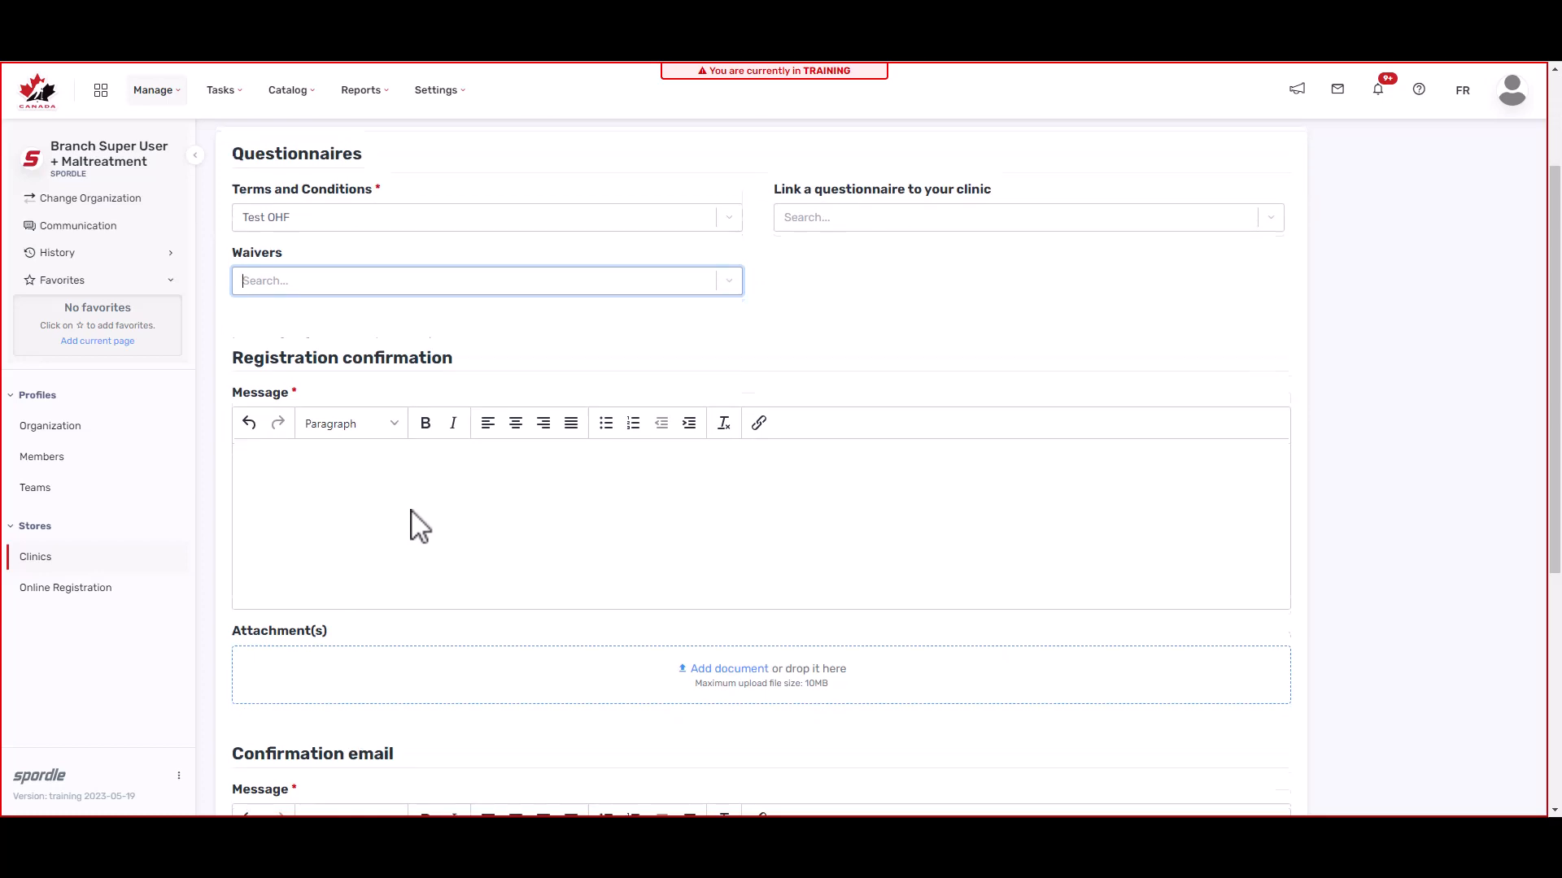
{"action": "right_click", "coordinate": [439, 453]}
{"action": "left_click", "coordinate": [369, 456]}
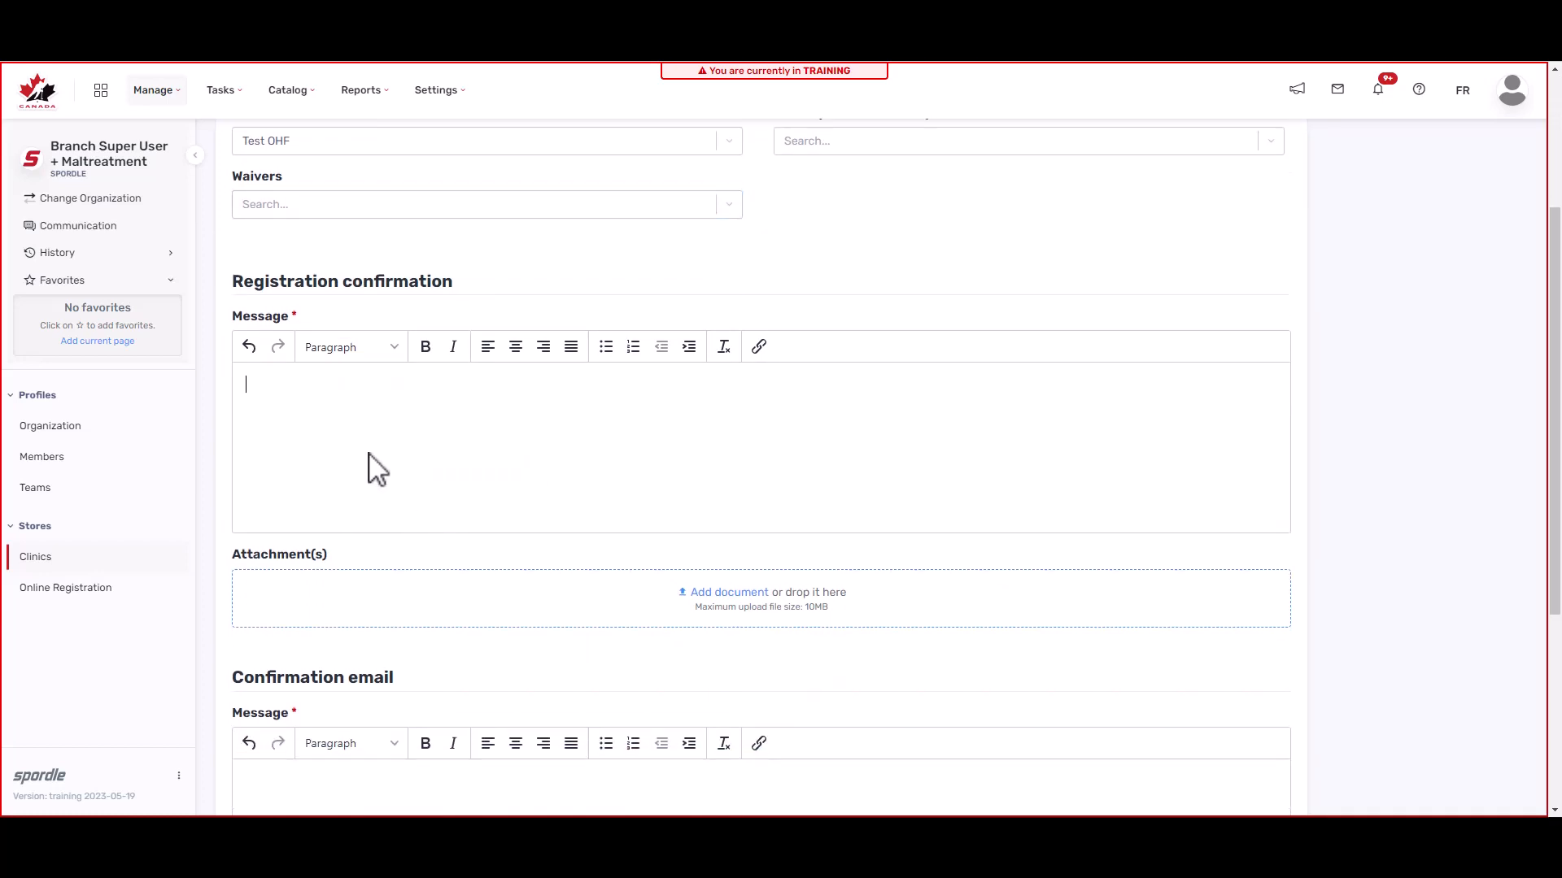
{"action": "type", "text": "test"}
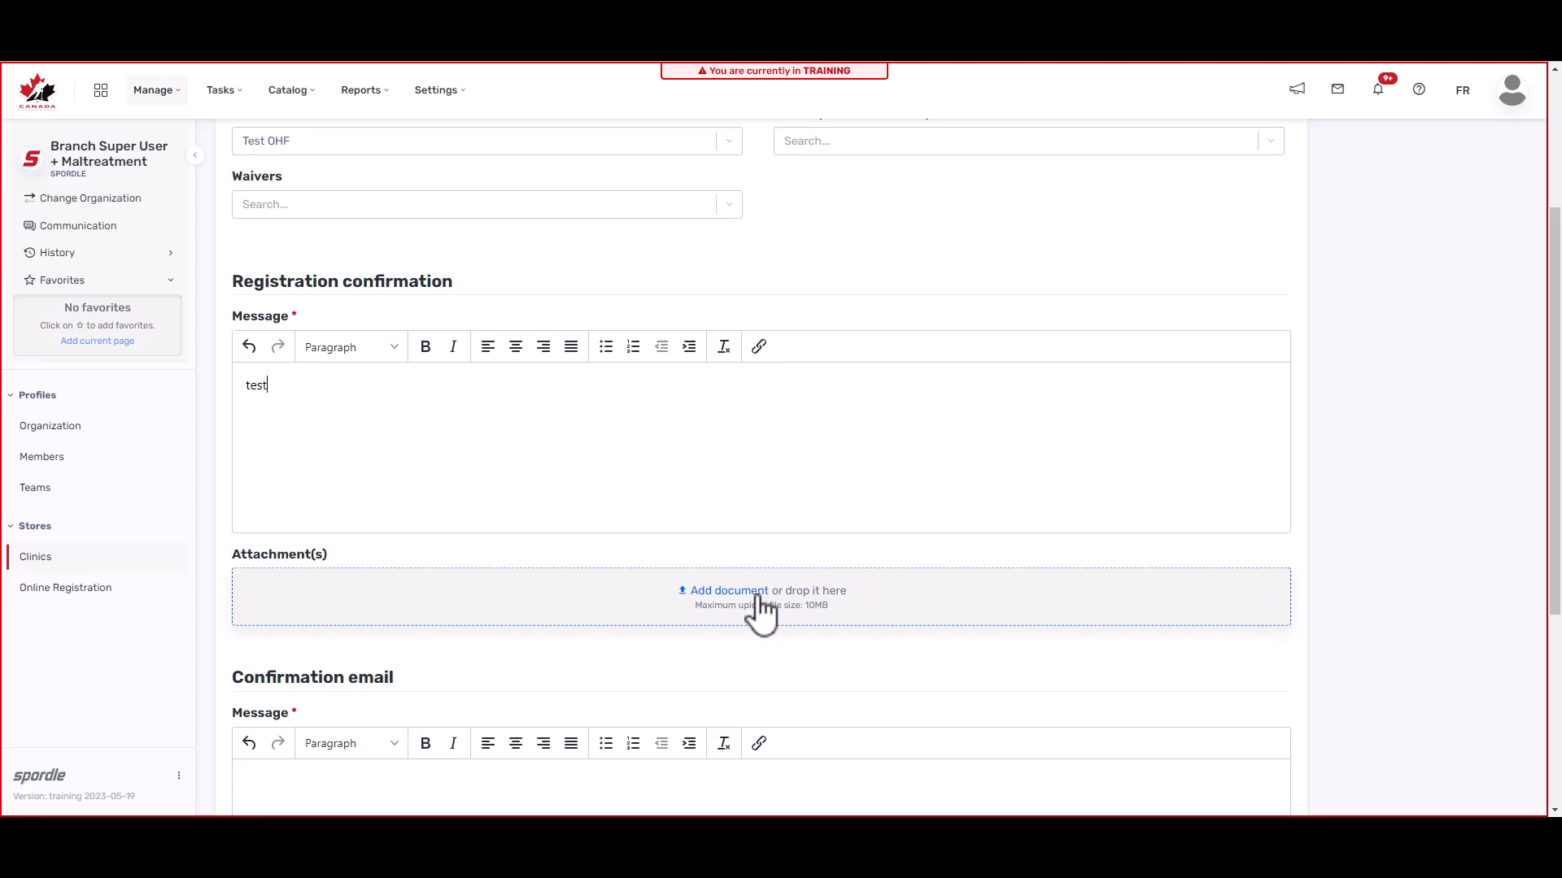
{"action": "scroll", "coordinate": [760, 610], "scroll_direction": "down", "scroll_amount": 3}
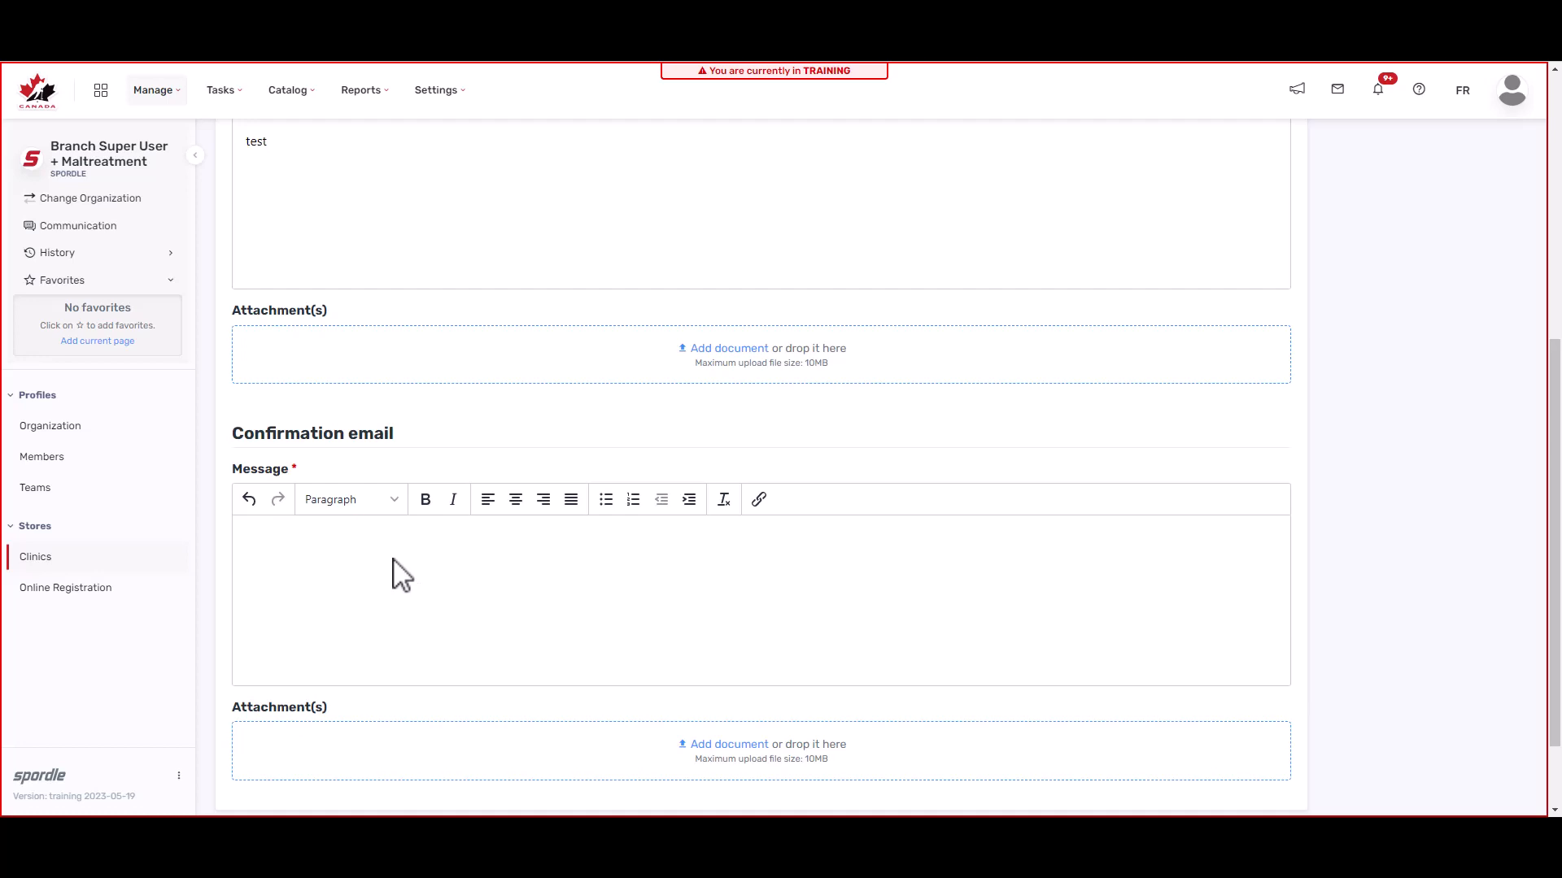
{"action": "type", "text": "test"}
{"action": "scroll", "coordinate": [393, 569], "scroll_direction": "down", "scroll_amount": 3}
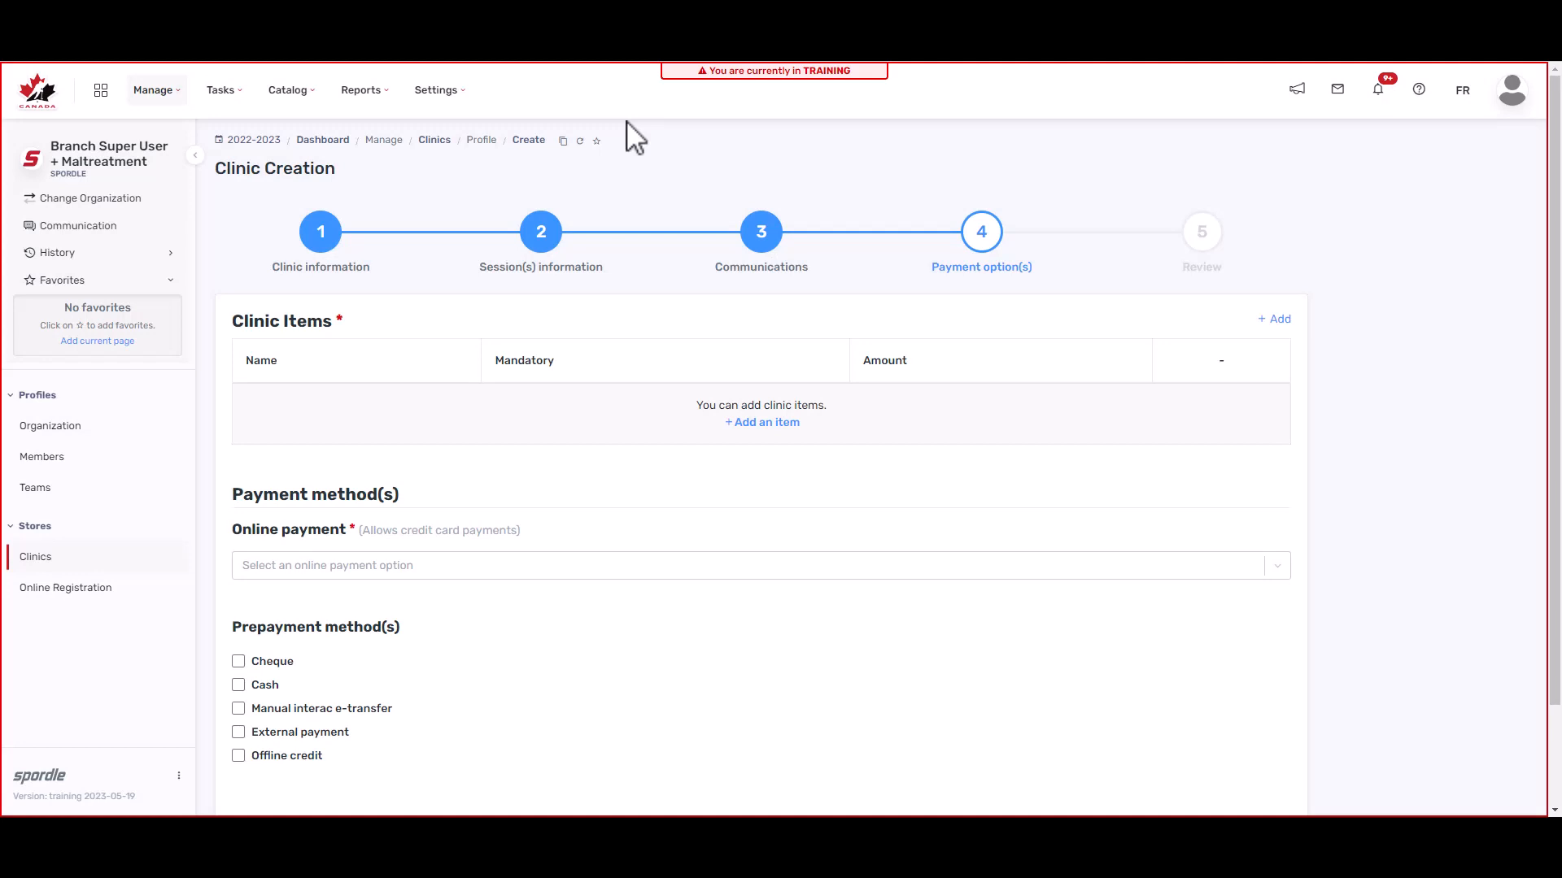
Step: Create a mandatory, non-taxable 'clinic fee' item at $0.00 and add it to the clinic
{"action": "left_click", "coordinate": [762, 427]}
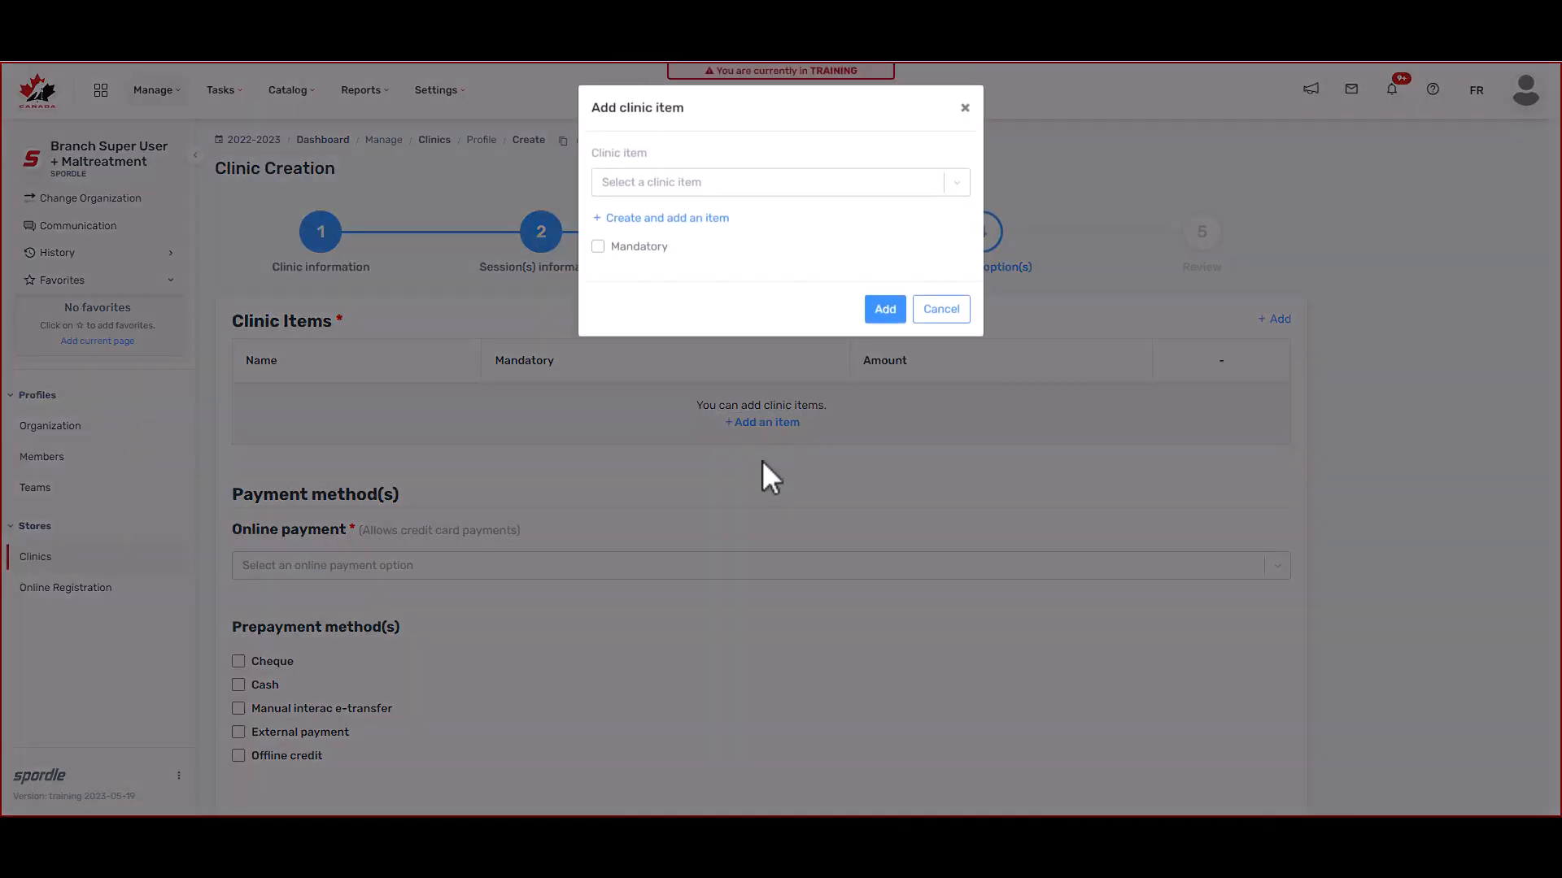
{"action": "left_click", "coordinate": [753, 187]}
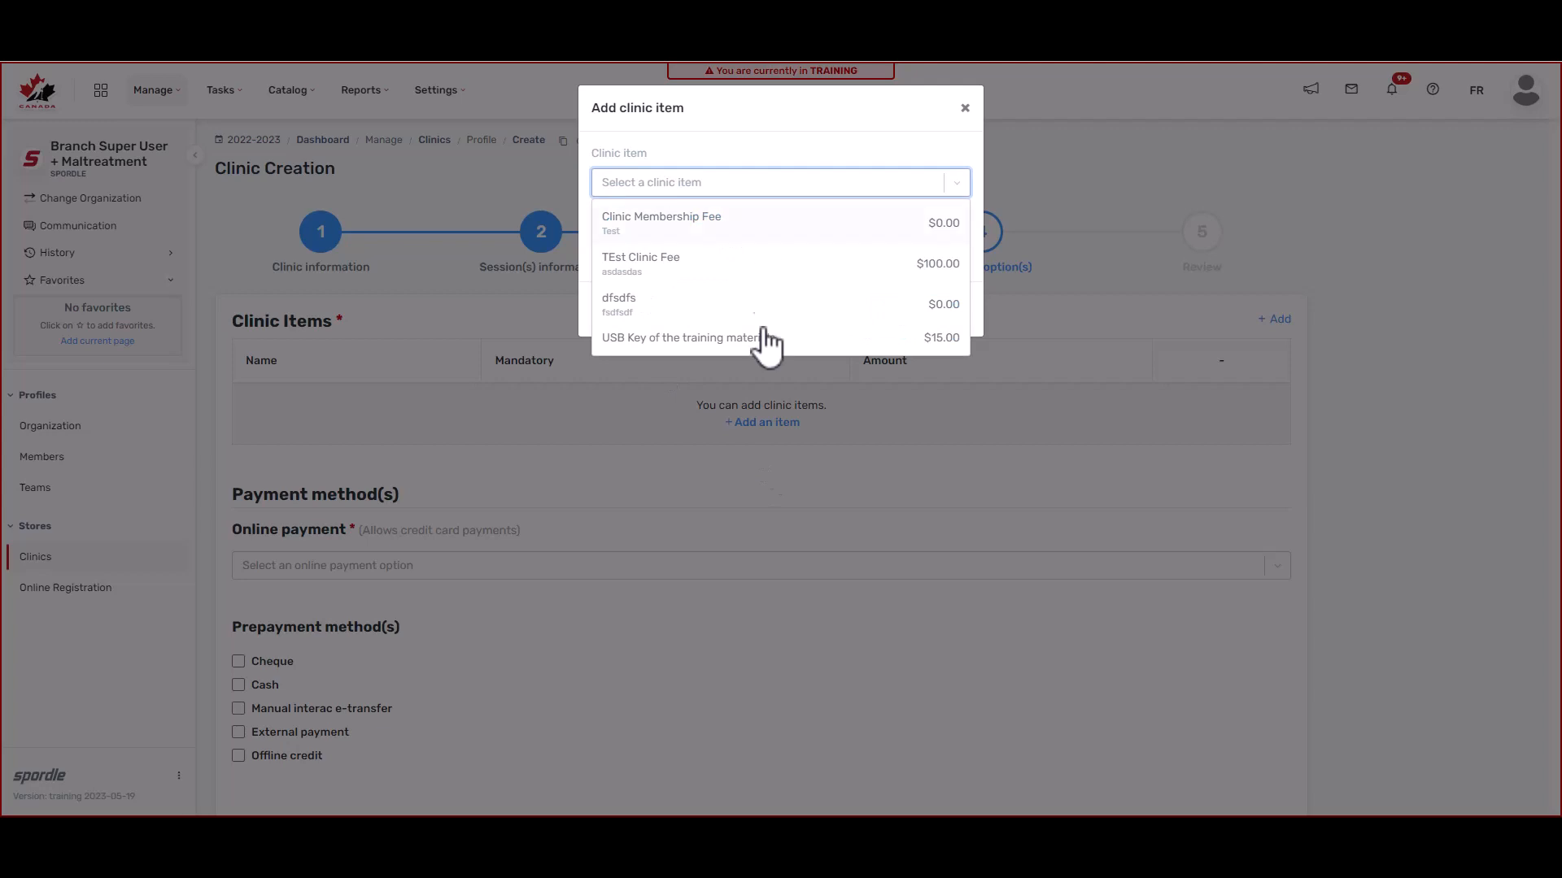
{"action": "left_click", "coordinate": [777, 153]}
{"action": "left_click", "coordinate": [697, 218]}
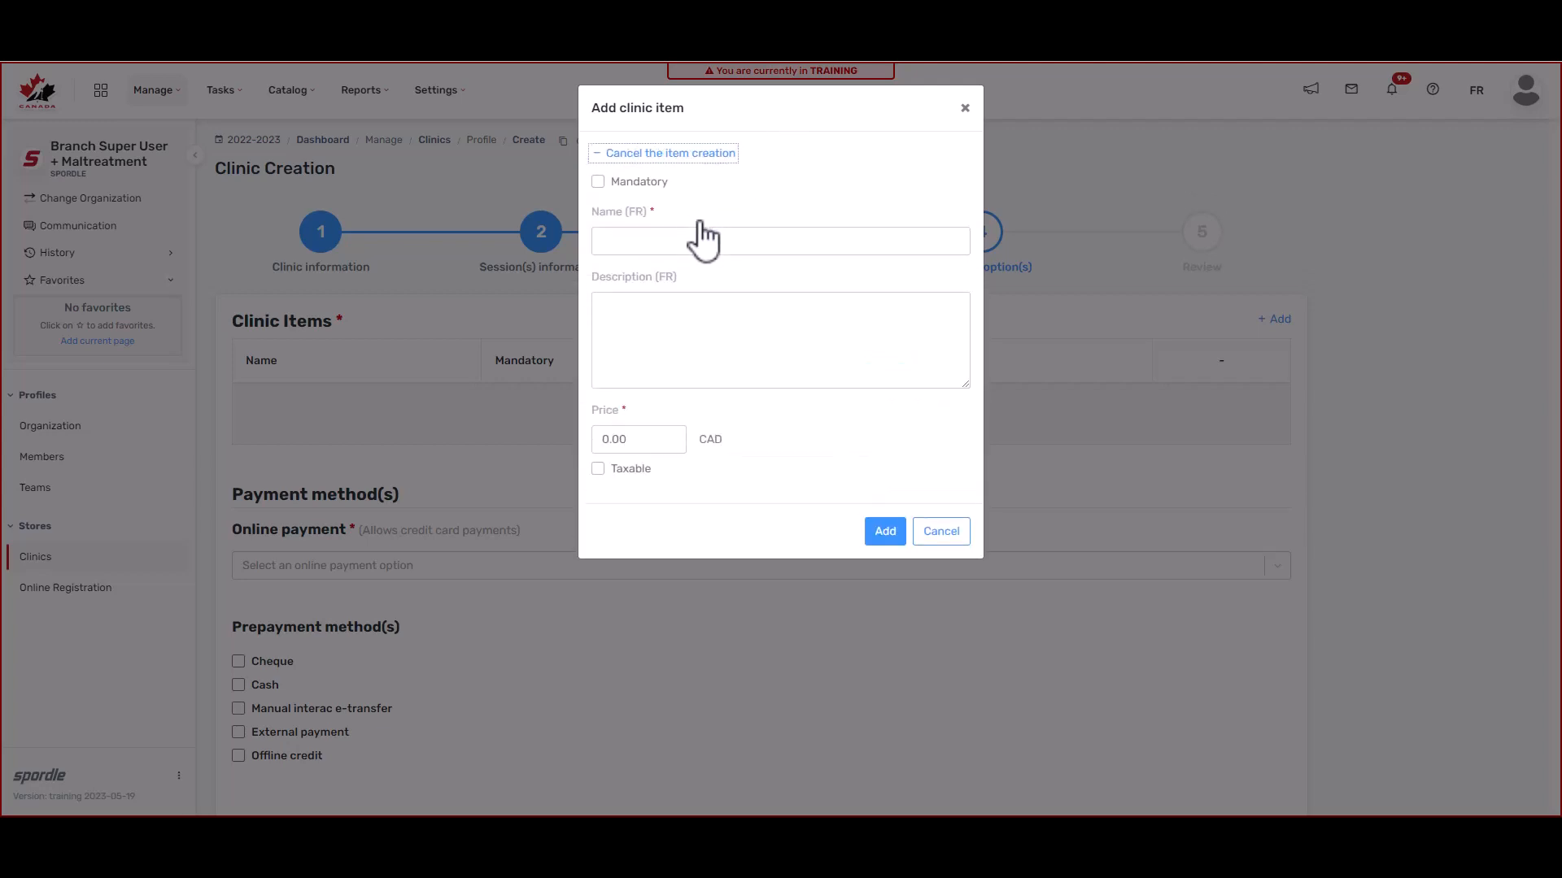
{"action": "left_click", "coordinate": [599, 182]}
{"action": "left_click", "coordinate": [732, 241]}
{"action": "type", "text": "clin"}
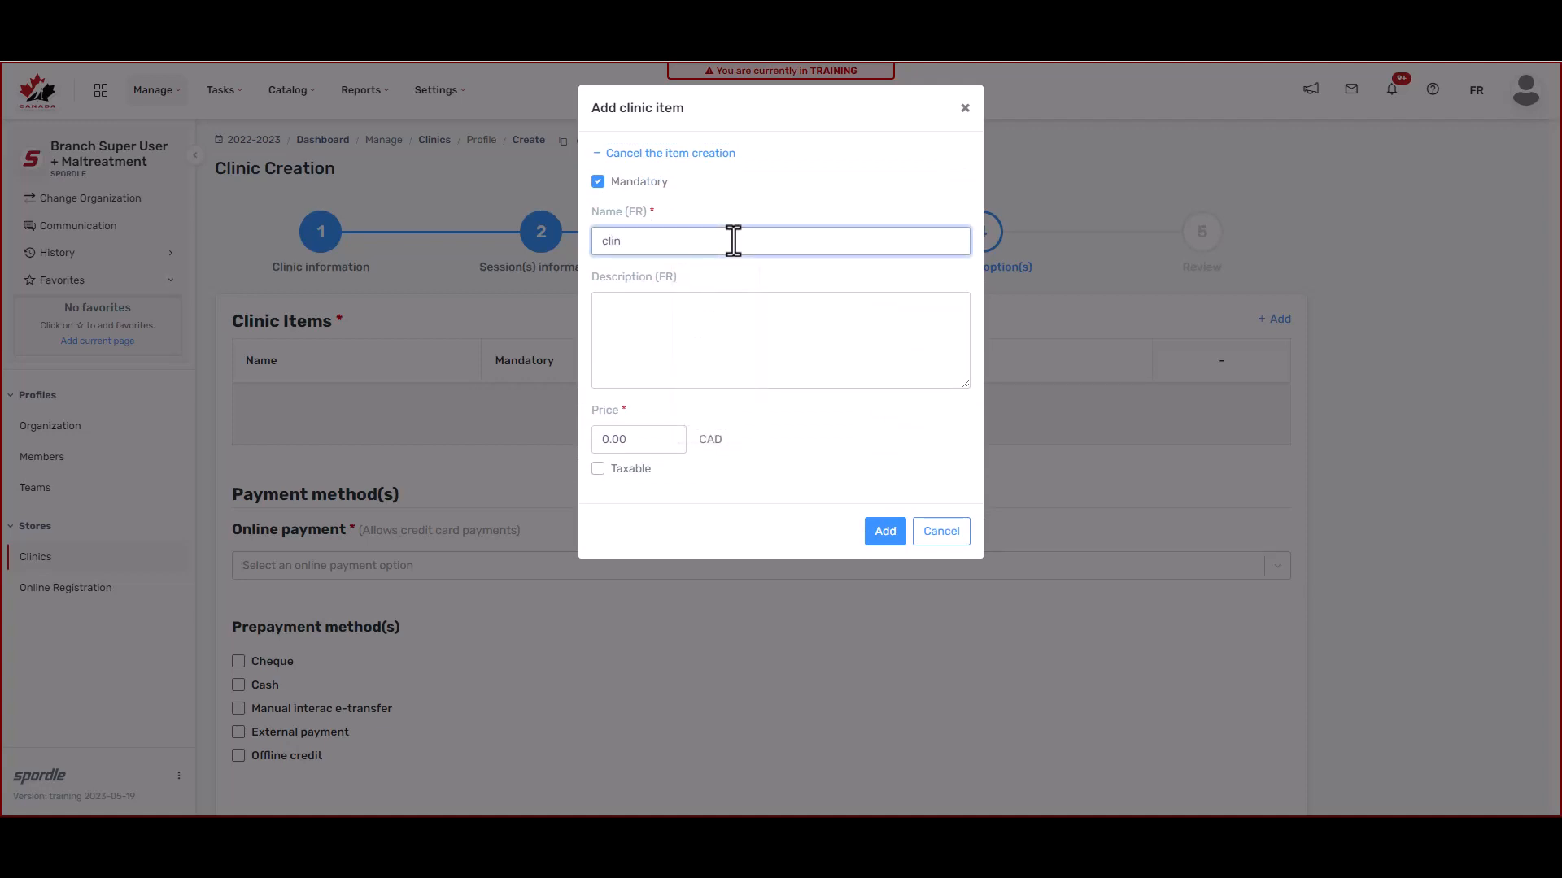
{"action": "type", "text": "icc"}
{"action": "type", "text": "fee"}
{"action": "left_click", "coordinate": [598, 469]}
{"action": "left_click", "coordinate": [599, 471]}
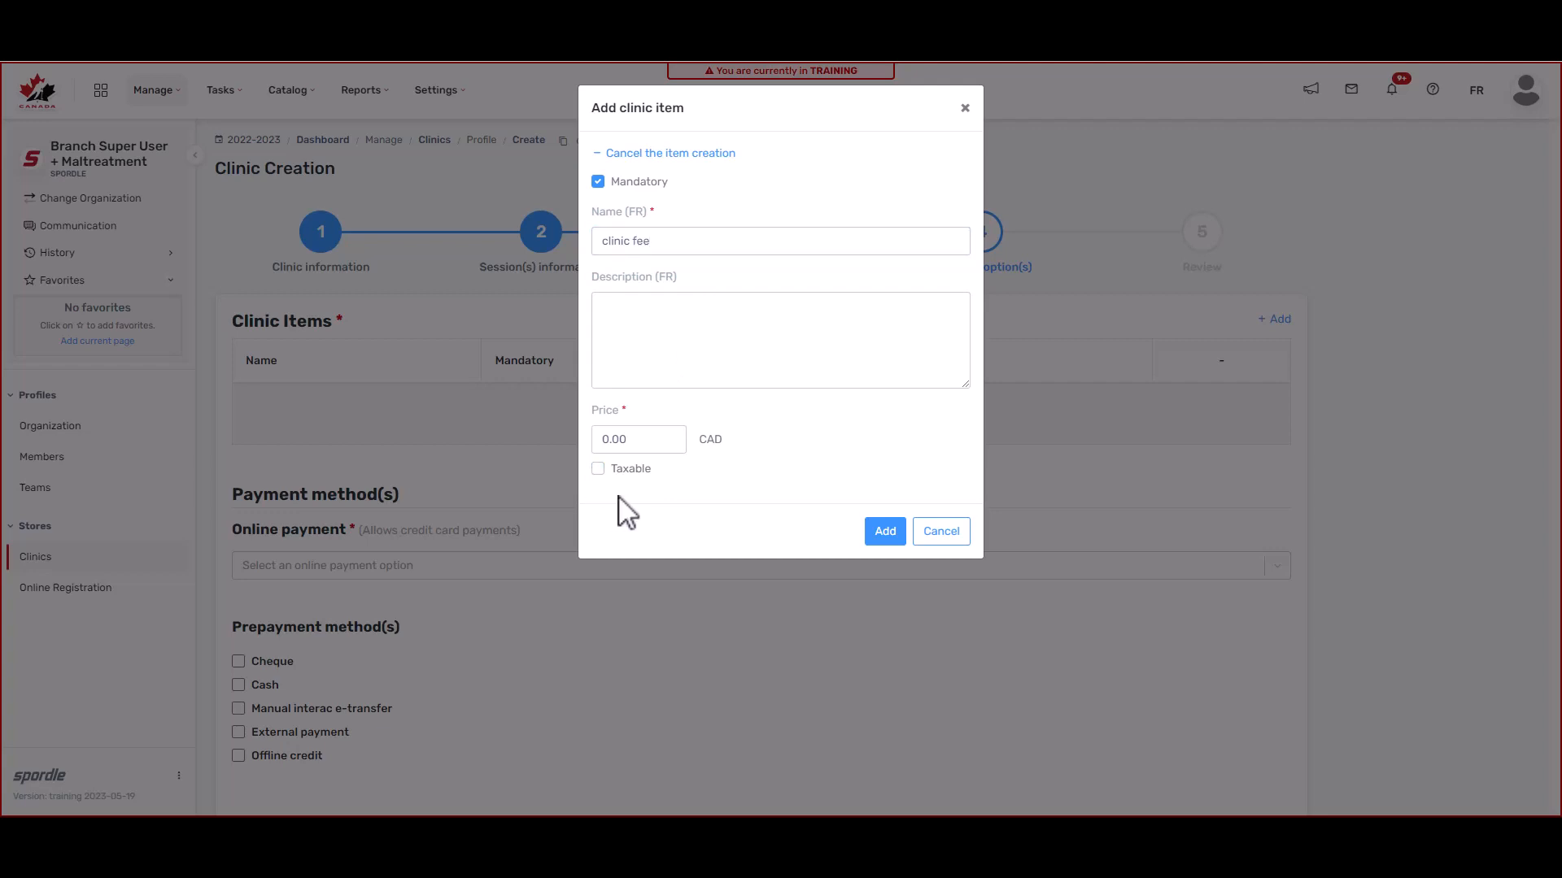
{"action": "left_click", "coordinate": [888, 533]}
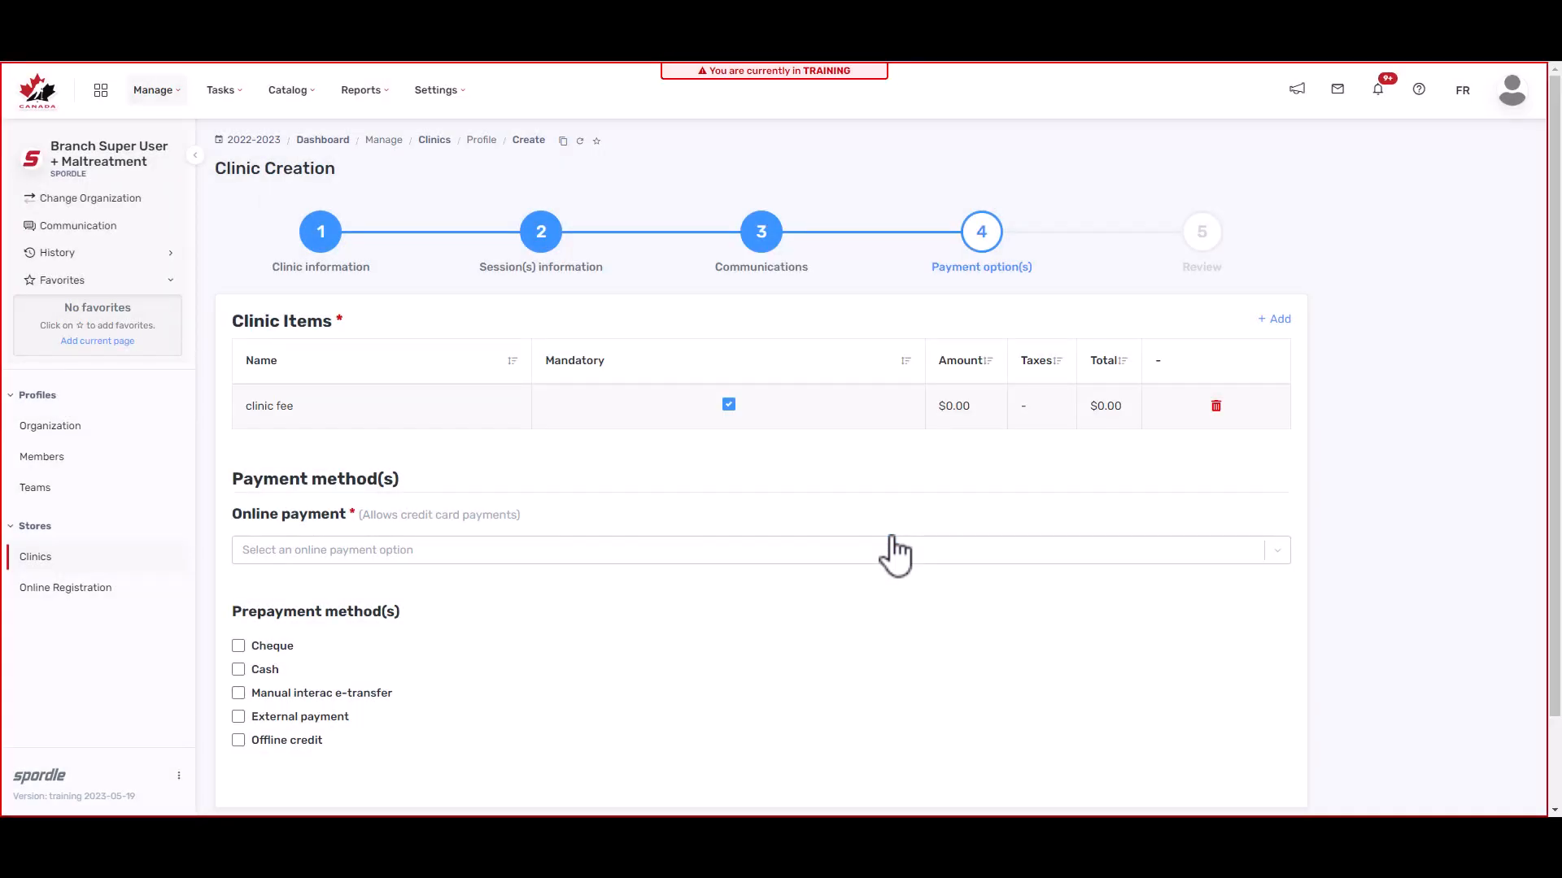
Step: Use Sportspay QESP0000 for online payment and accept cheque and manual Interac e-transfer prepayment
{"action": "left_click", "coordinate": [537, 551]}
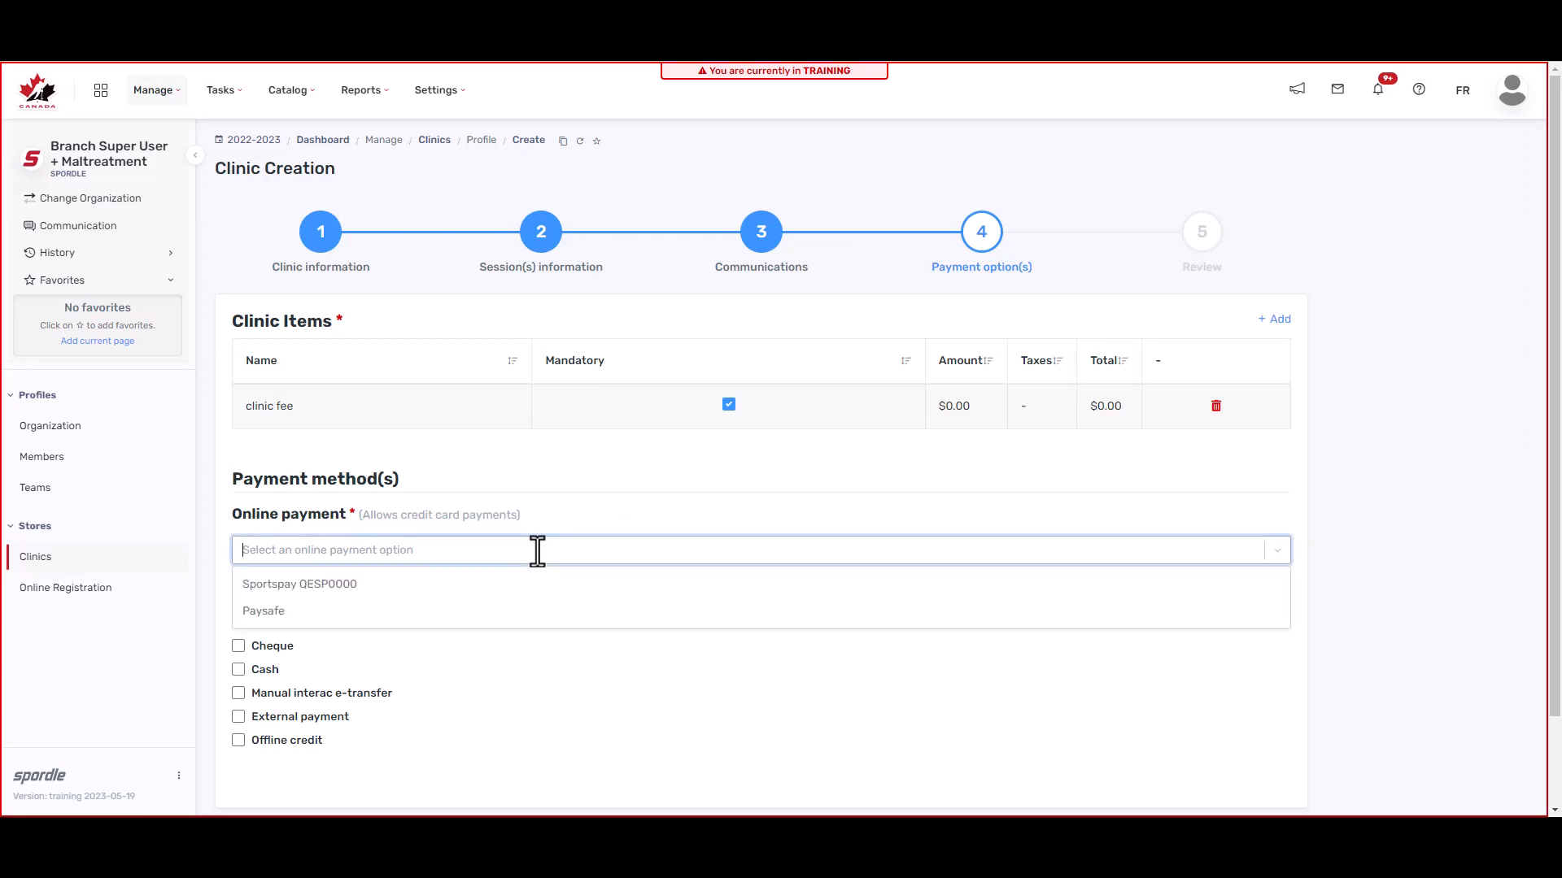
{"action": "left_click", "coordinate": [360, 585]}
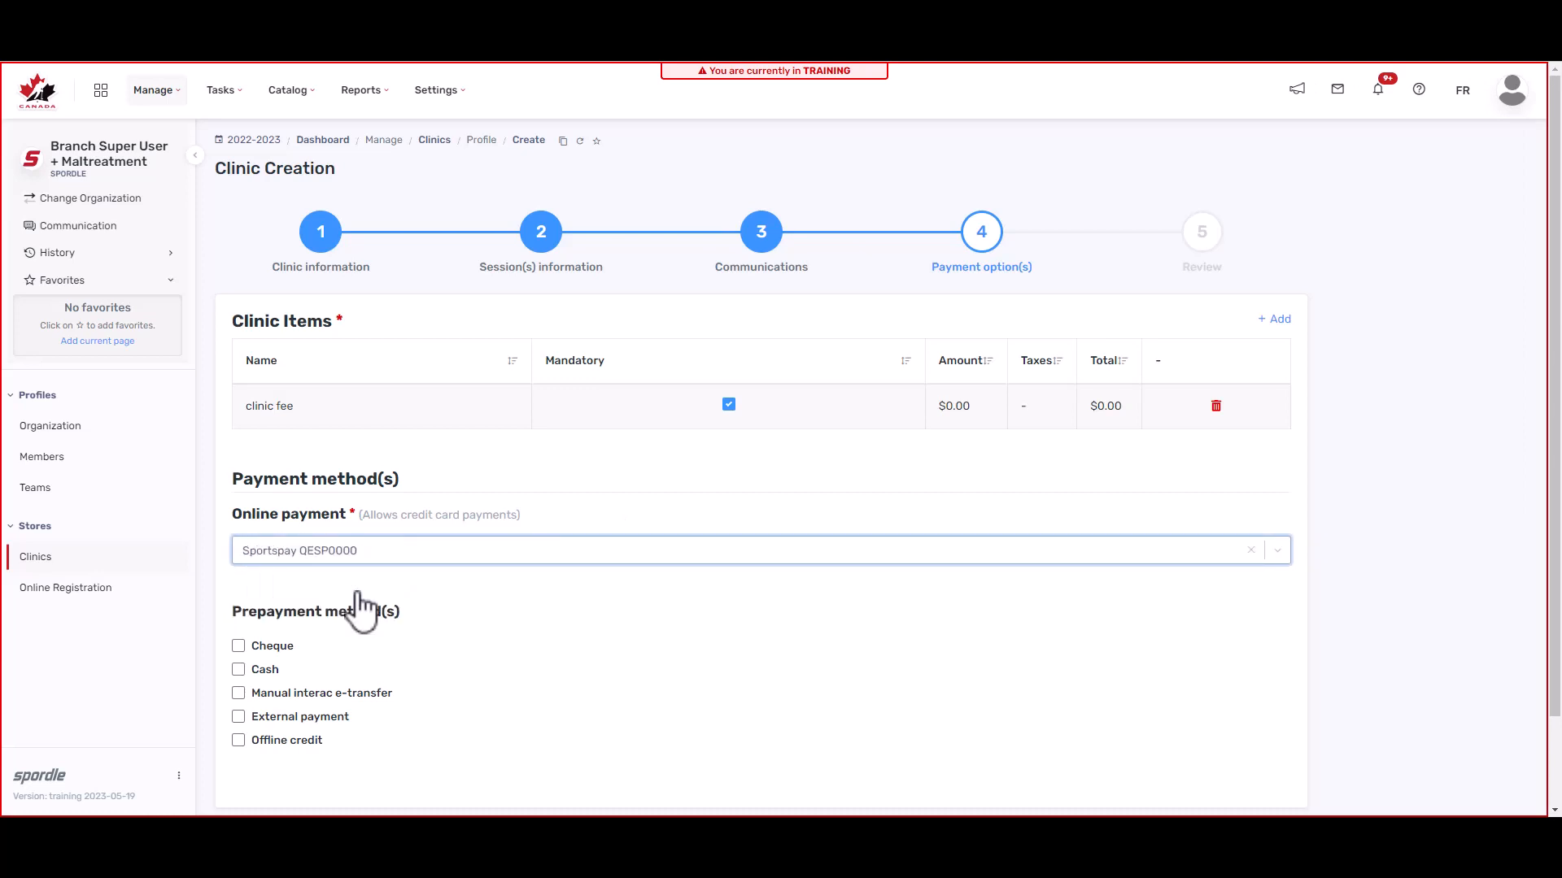
{"action": "left_click", "coordinate": [239, 646]}
{"action": "left_click", "coordinate": [238, 693]}
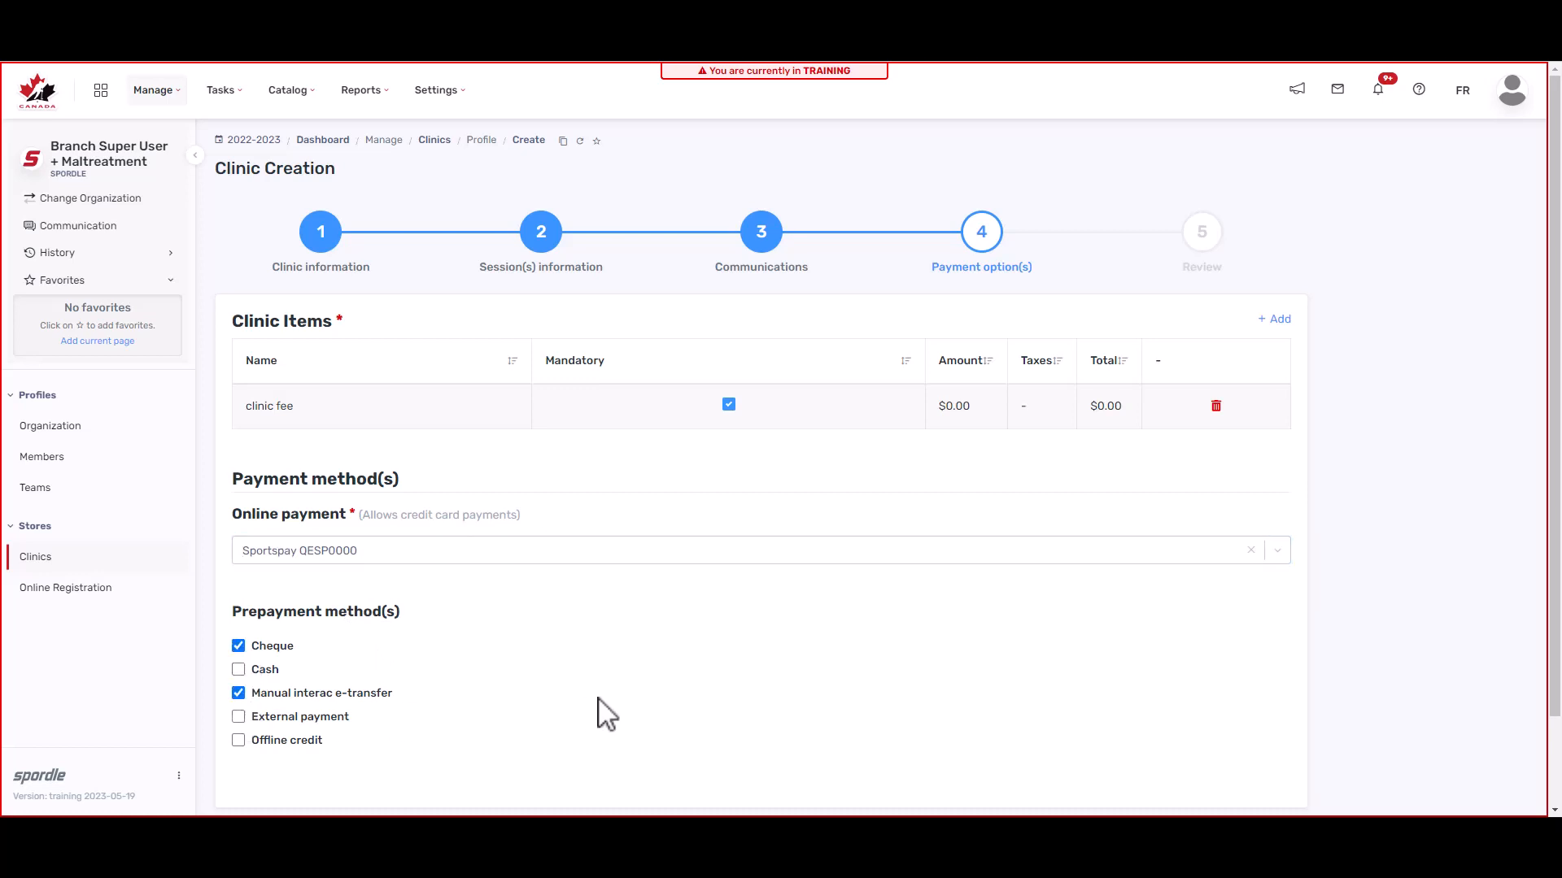
{"action": "scroll", "coordinate": [606, 714], "scroll_direction": "down", "scroll_amount": 2}
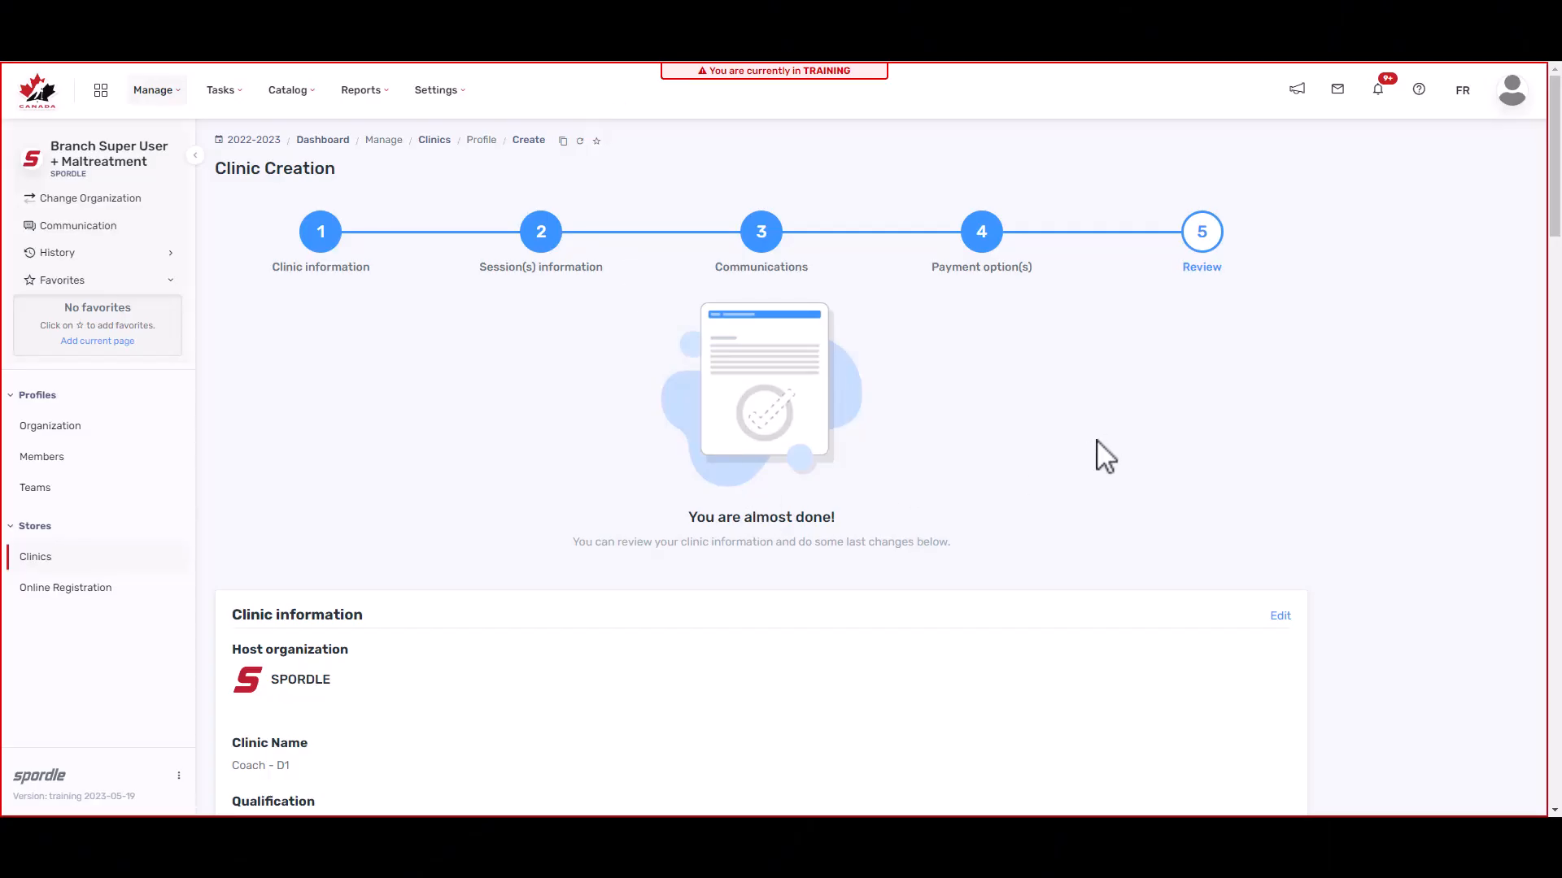
Step: Review the clinic summary and create the Coach - D1 clinic
{"action": "scroll", "coordinate": [1101, 462], "scroll_direction": "down", "scroll_amount": 2}
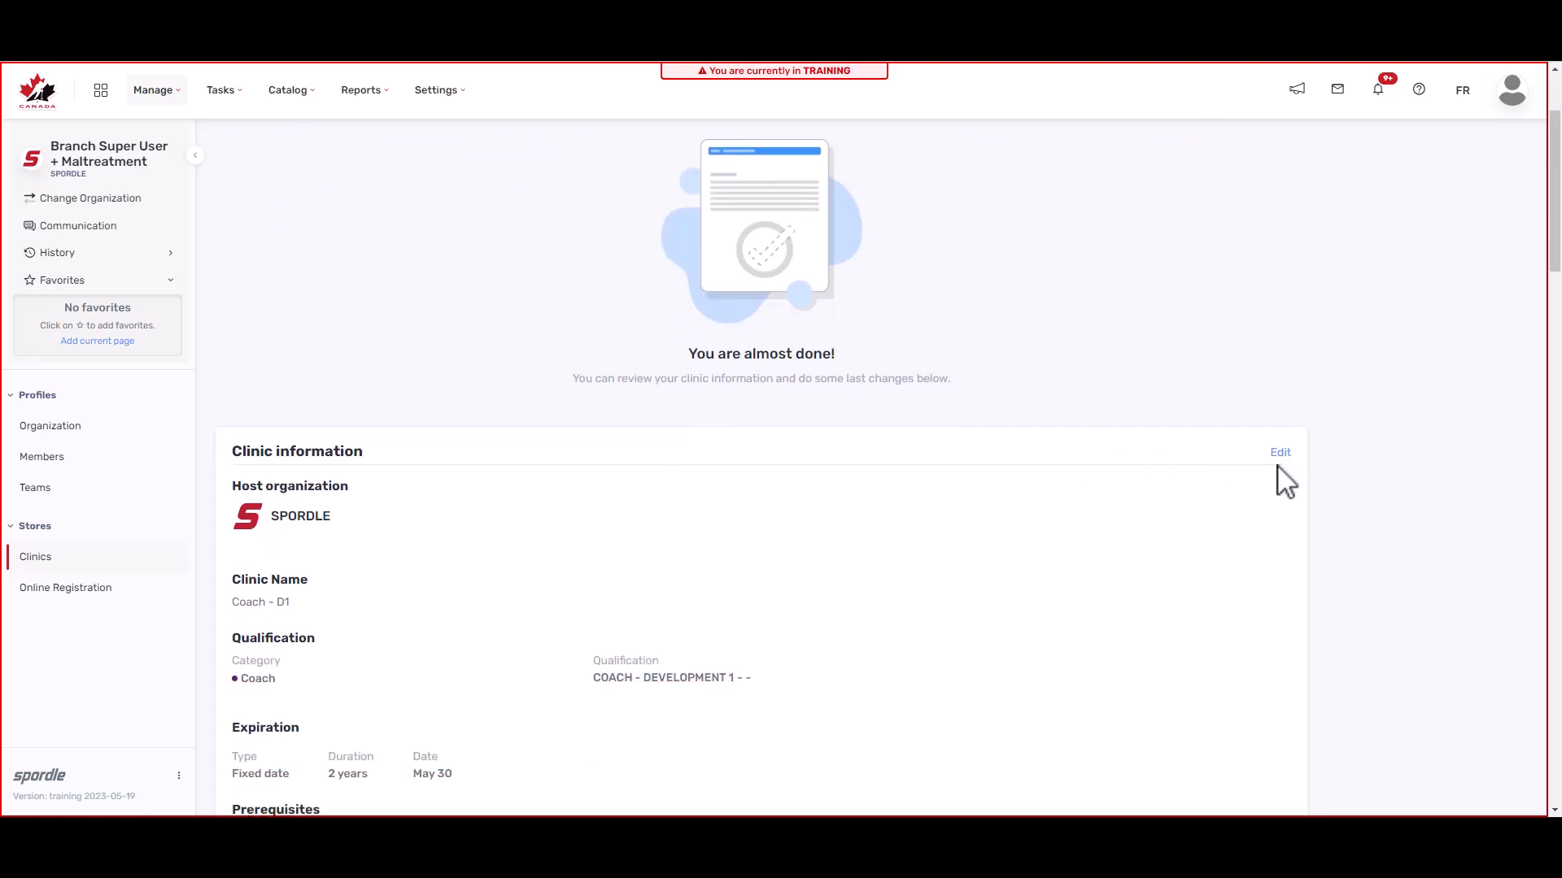
{"action": "scroll", "coordinate": [1278, 470], "scroll_direction": "down", "scroll_amount": 4}
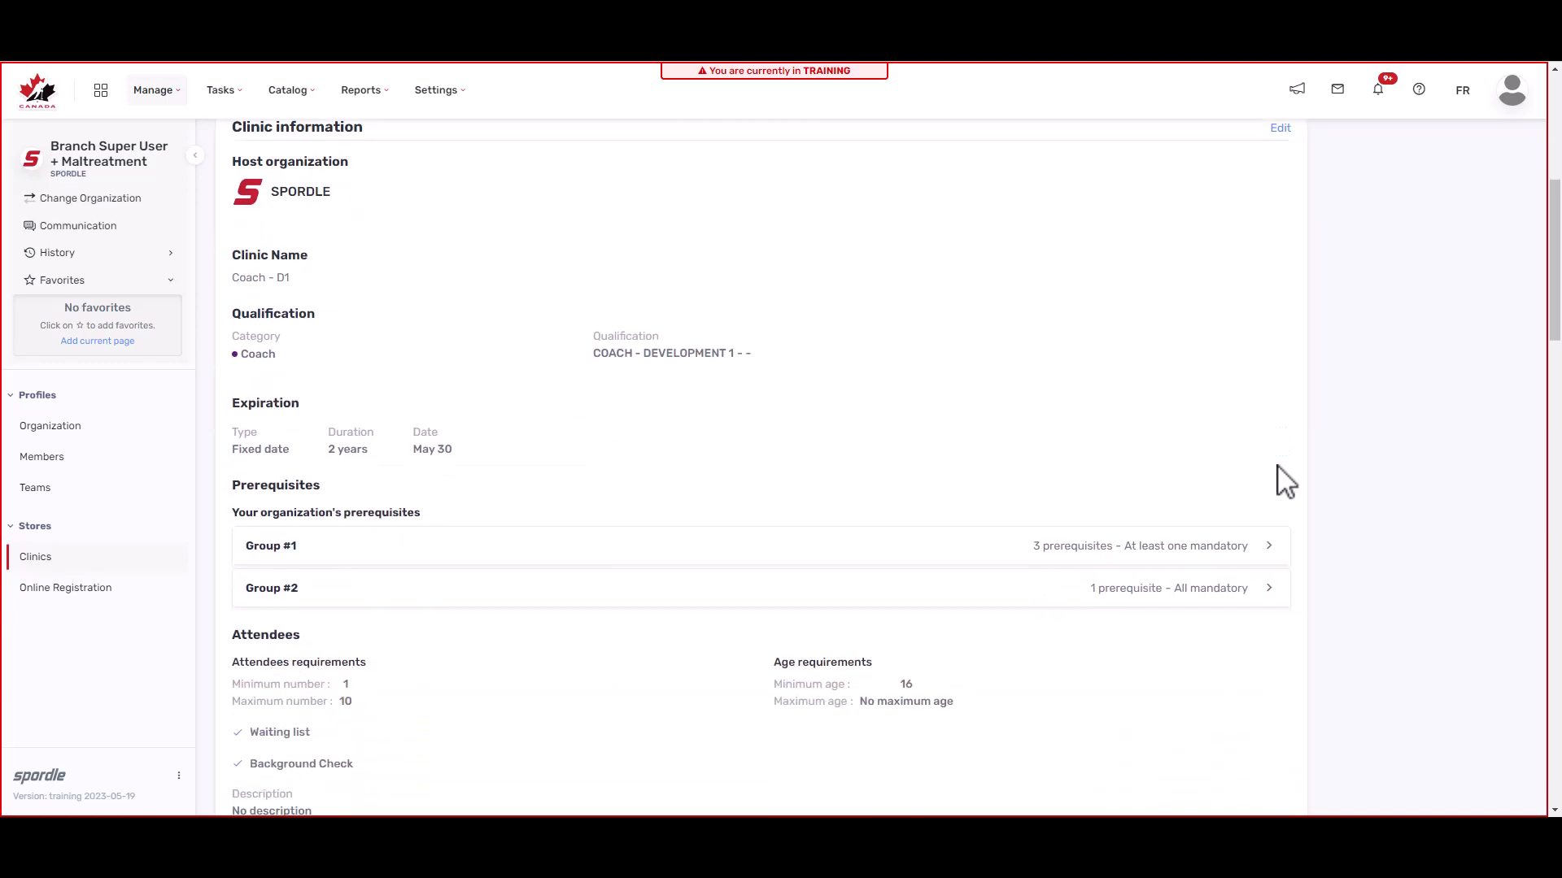
{"action": "scroll", "coordinate": [1285, 480], "scroll_direction": "down", "scroll_amount": 5}
{"action": "scroll", "coordinate": [1285, 479], "scroll_direction": "down", "scroll_amount": 5}
{"action": "scroll", "coordinate": [1285, 479], "scroll_direction": "down", "scroll_amount": 15}
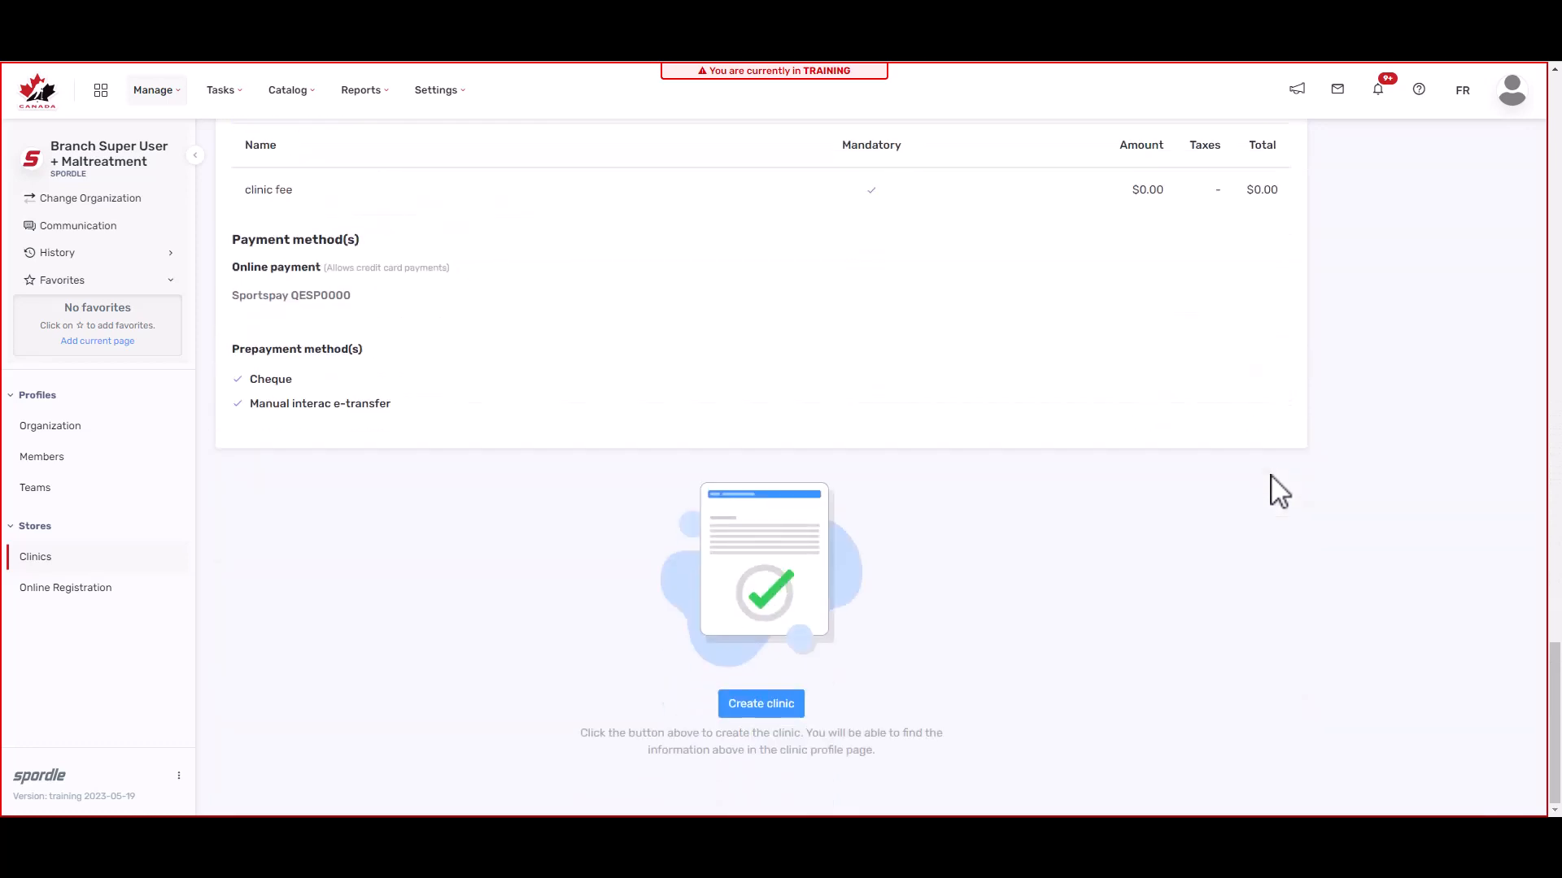
{"action": "left_click", "coordinate": [746, 713]}
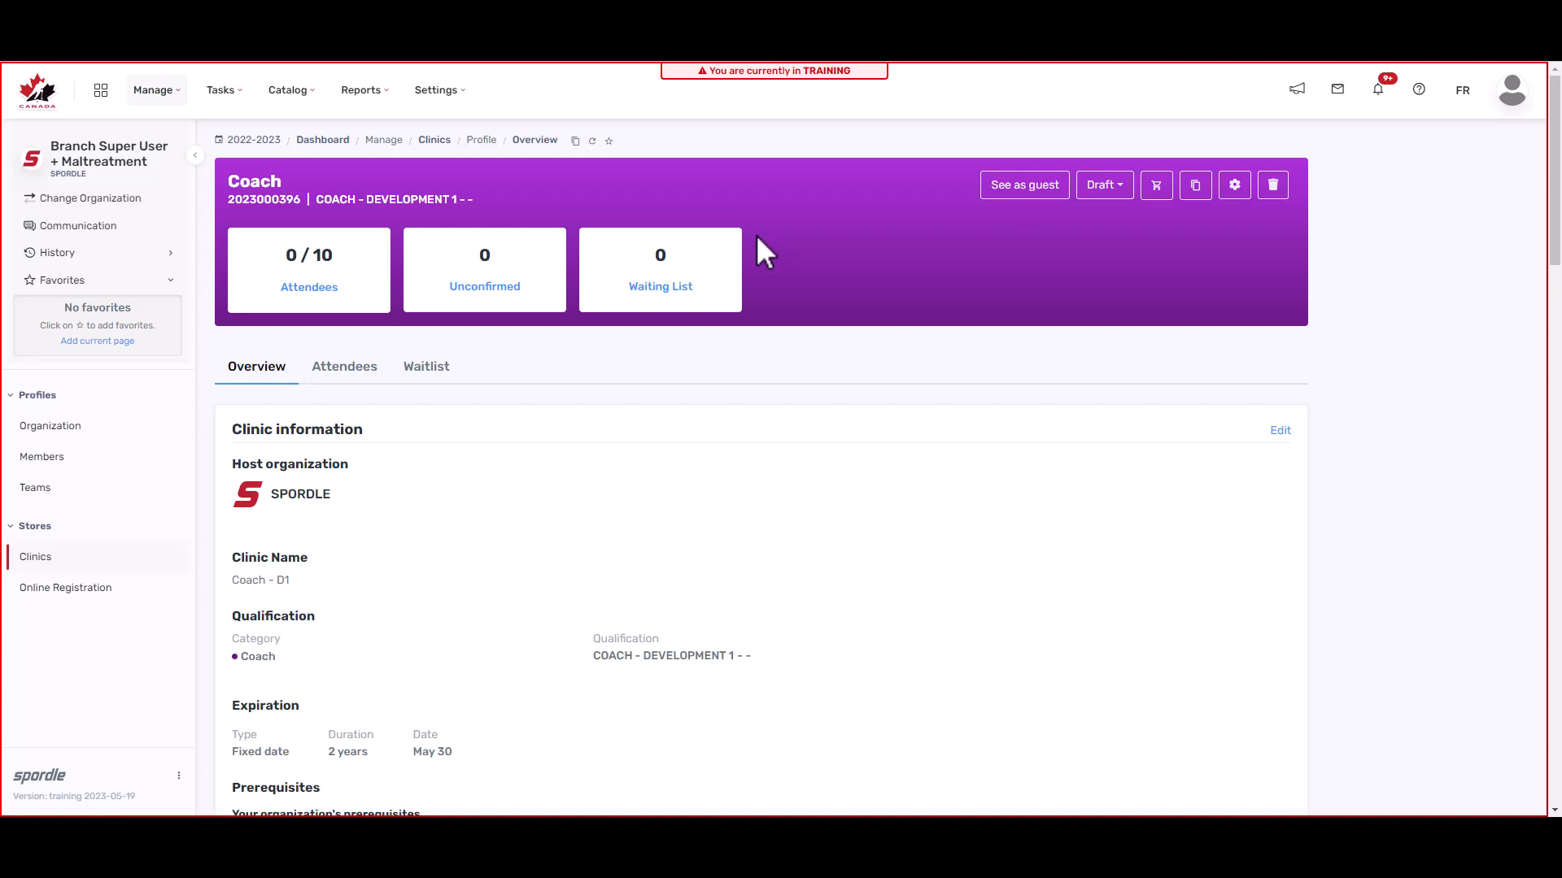
Step: Check the Coach - D1 clinic's status options, leaving it in Draft
{"action": "left_click", "coordinate": [1126, 194]}
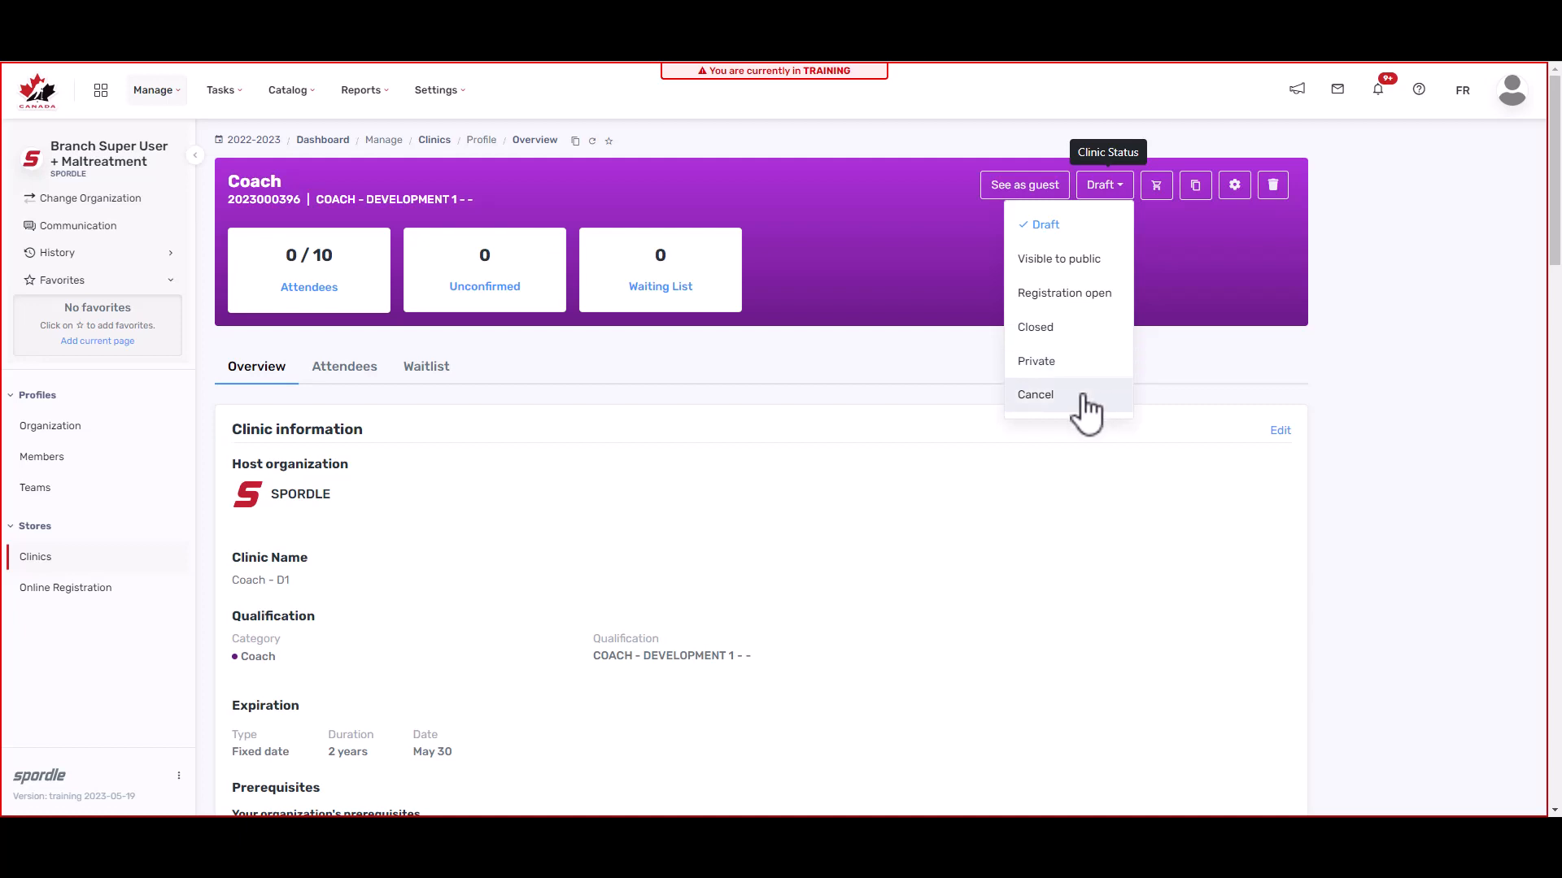
{"action": "left_click", "coordinate": [895, 388]}
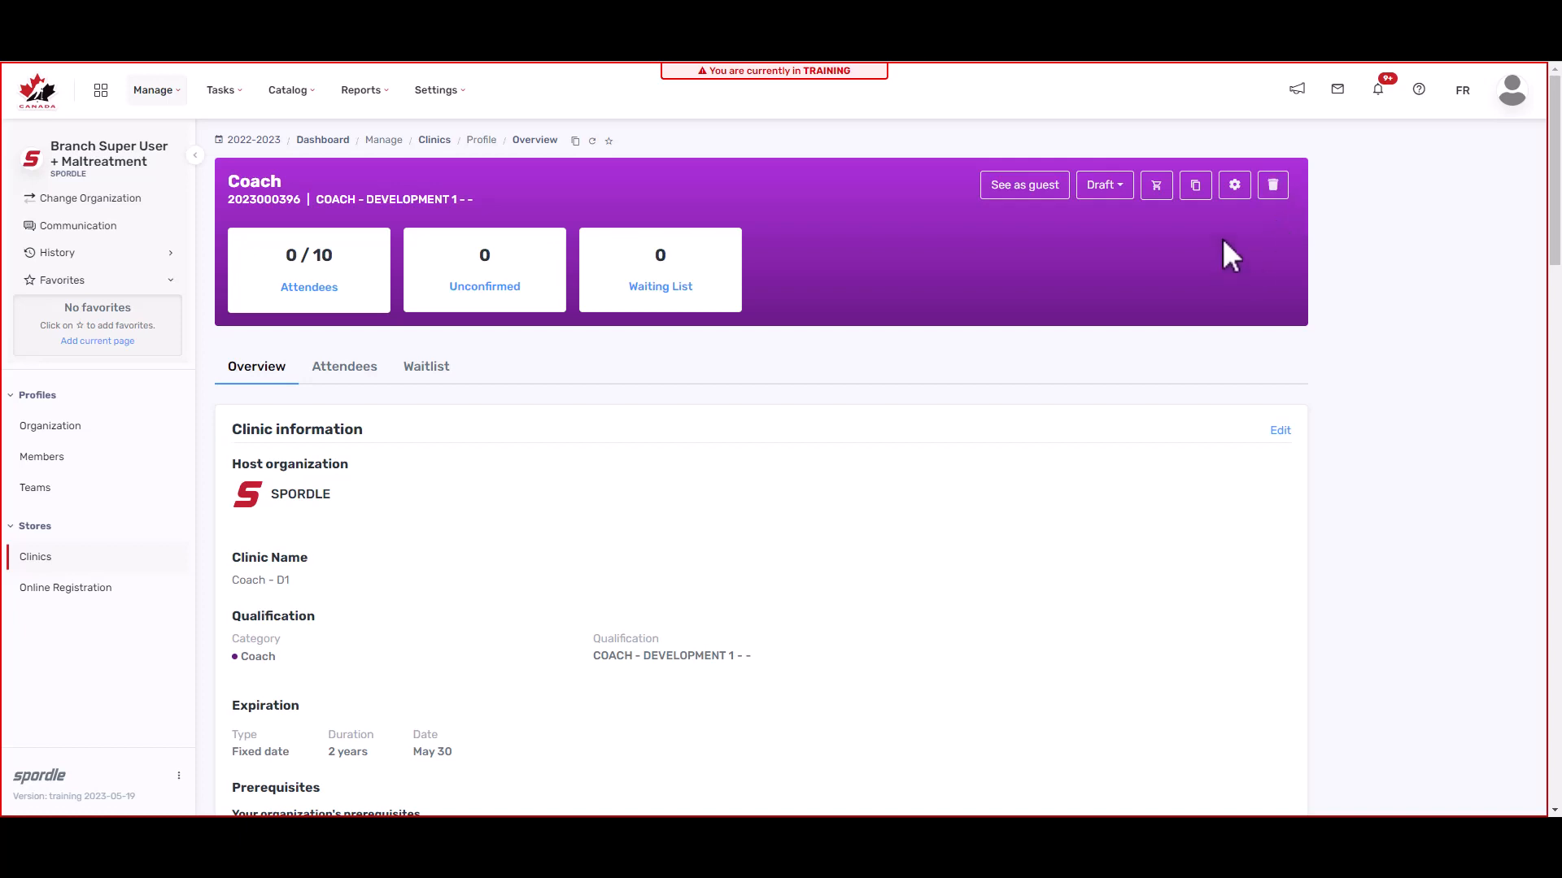
Step: In Advanced Settings, schedule the clinic to become visible to public on 2023-06-01 at 1:00 AM
{"action": "left_click", "coordinate": [1241, 196]}
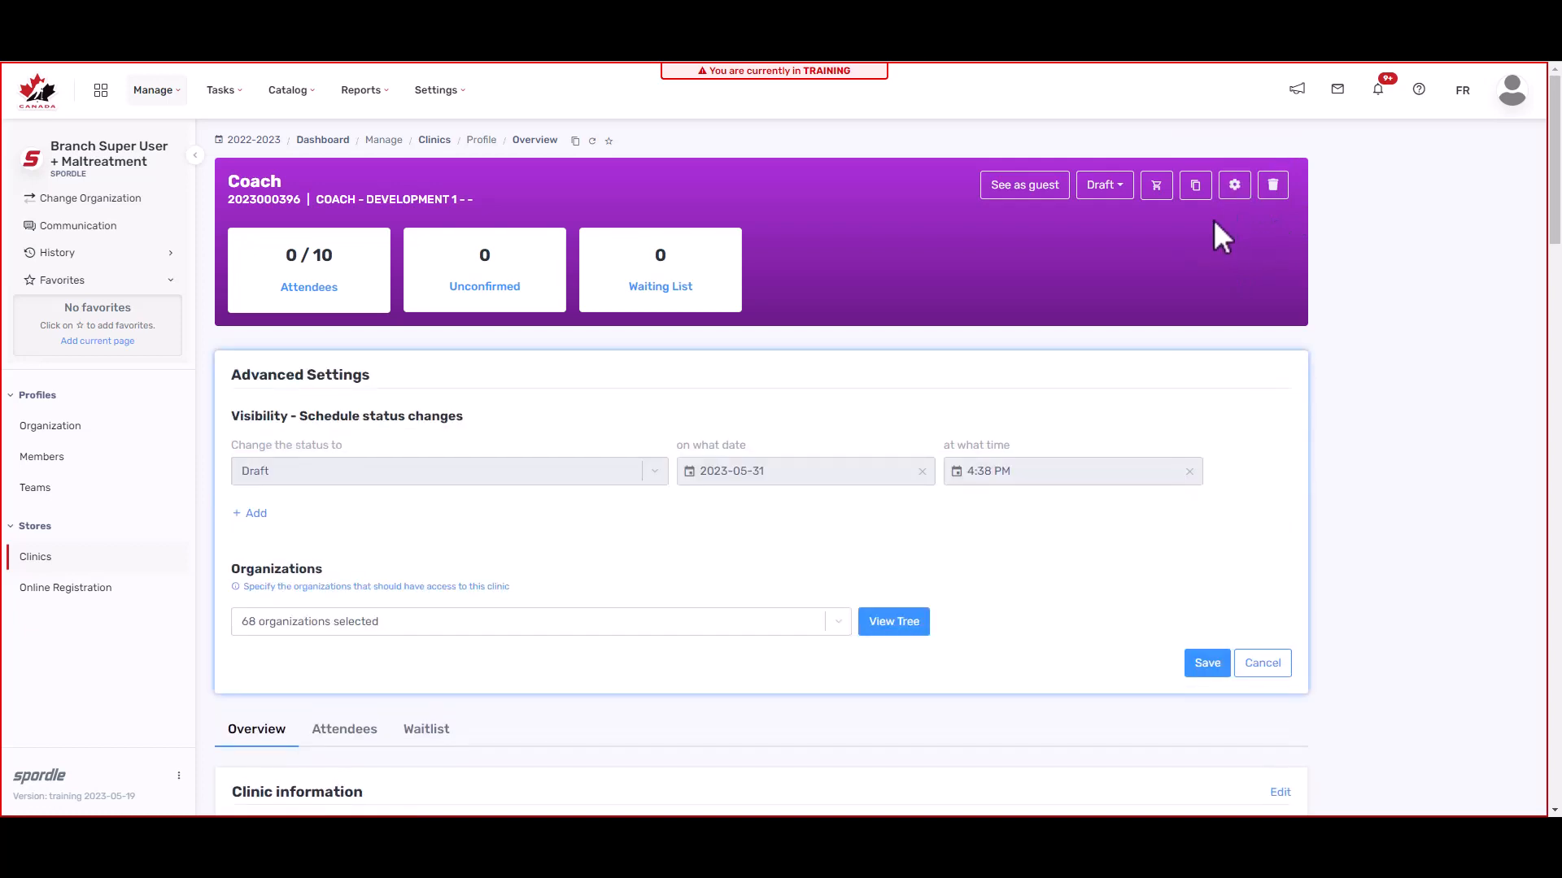
{"action": "left_click", "coordinate": [257, 521]}
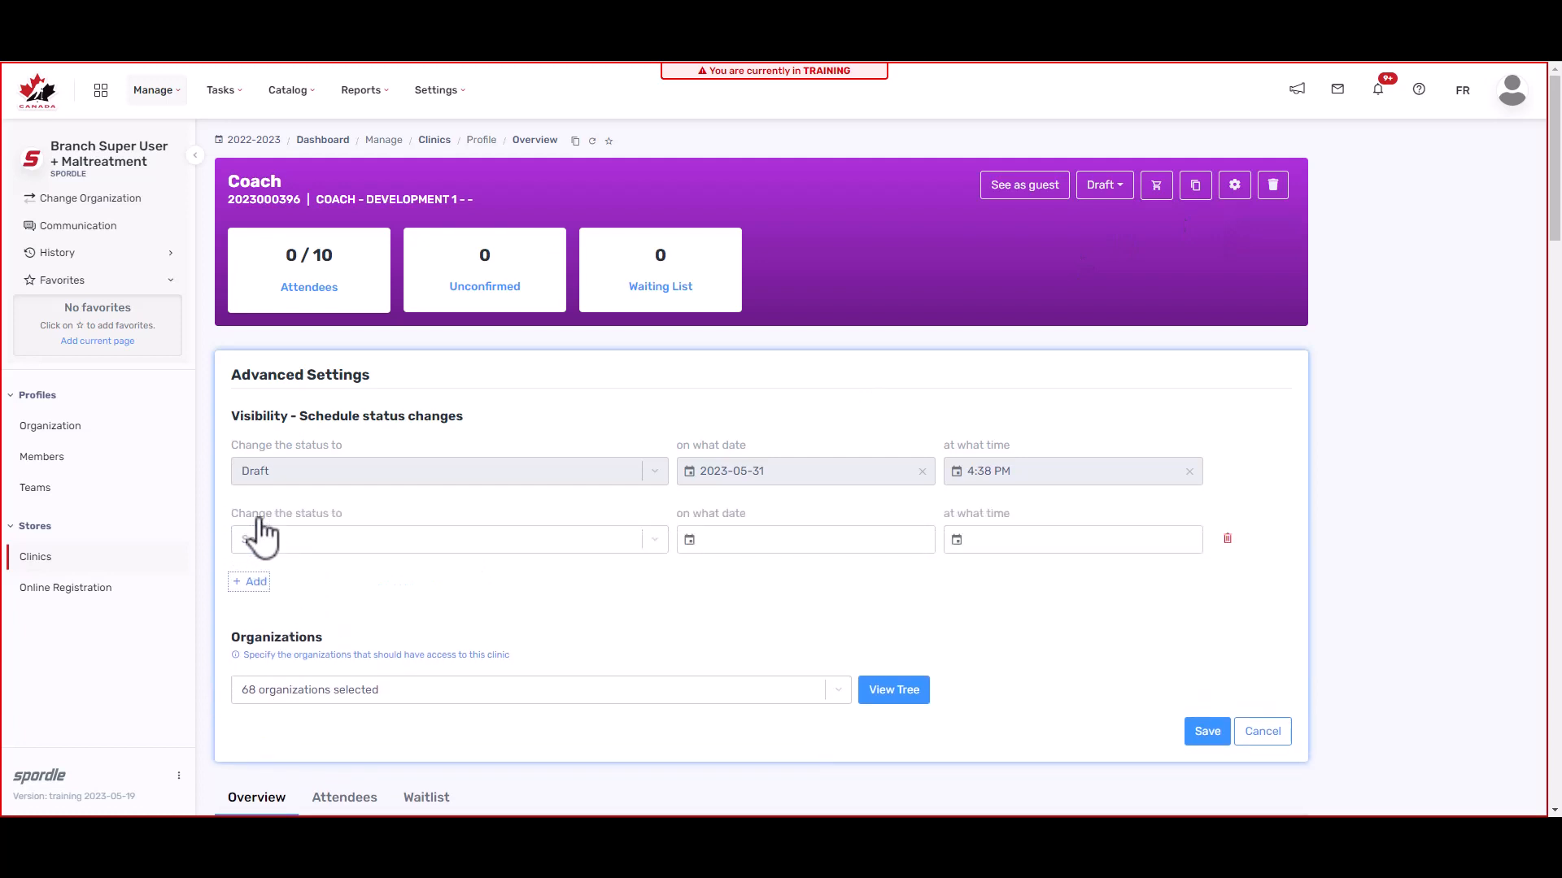
{"action": "left_click", "coordinate": [309, 545]}
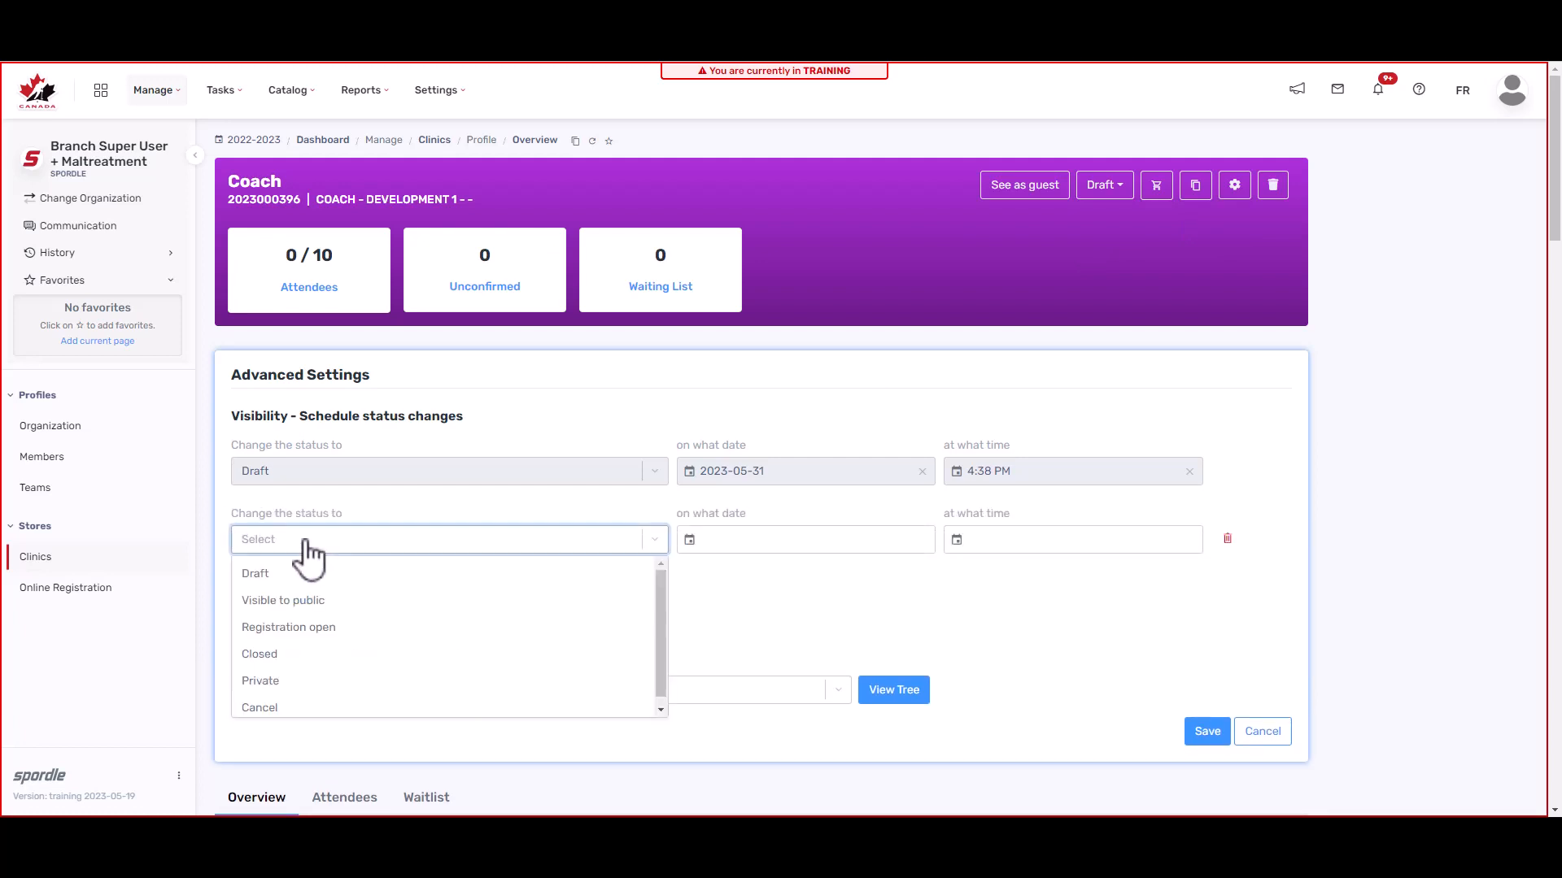
{"action": "left_click", "coordinate": [311, 606]}
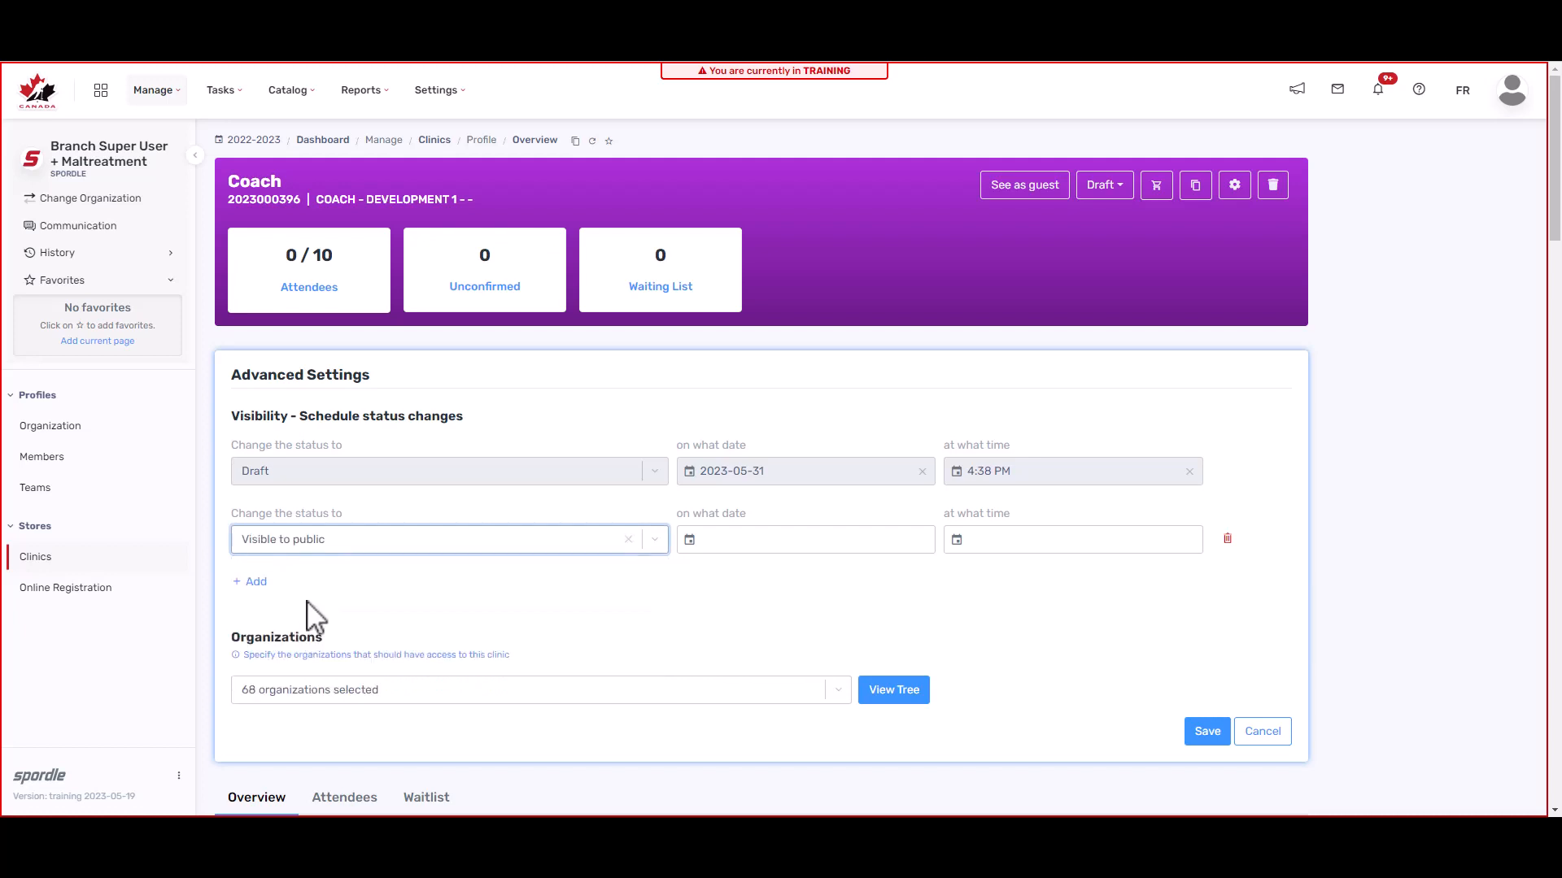
{"action": "left_click", "coordinate": [878, 538]}
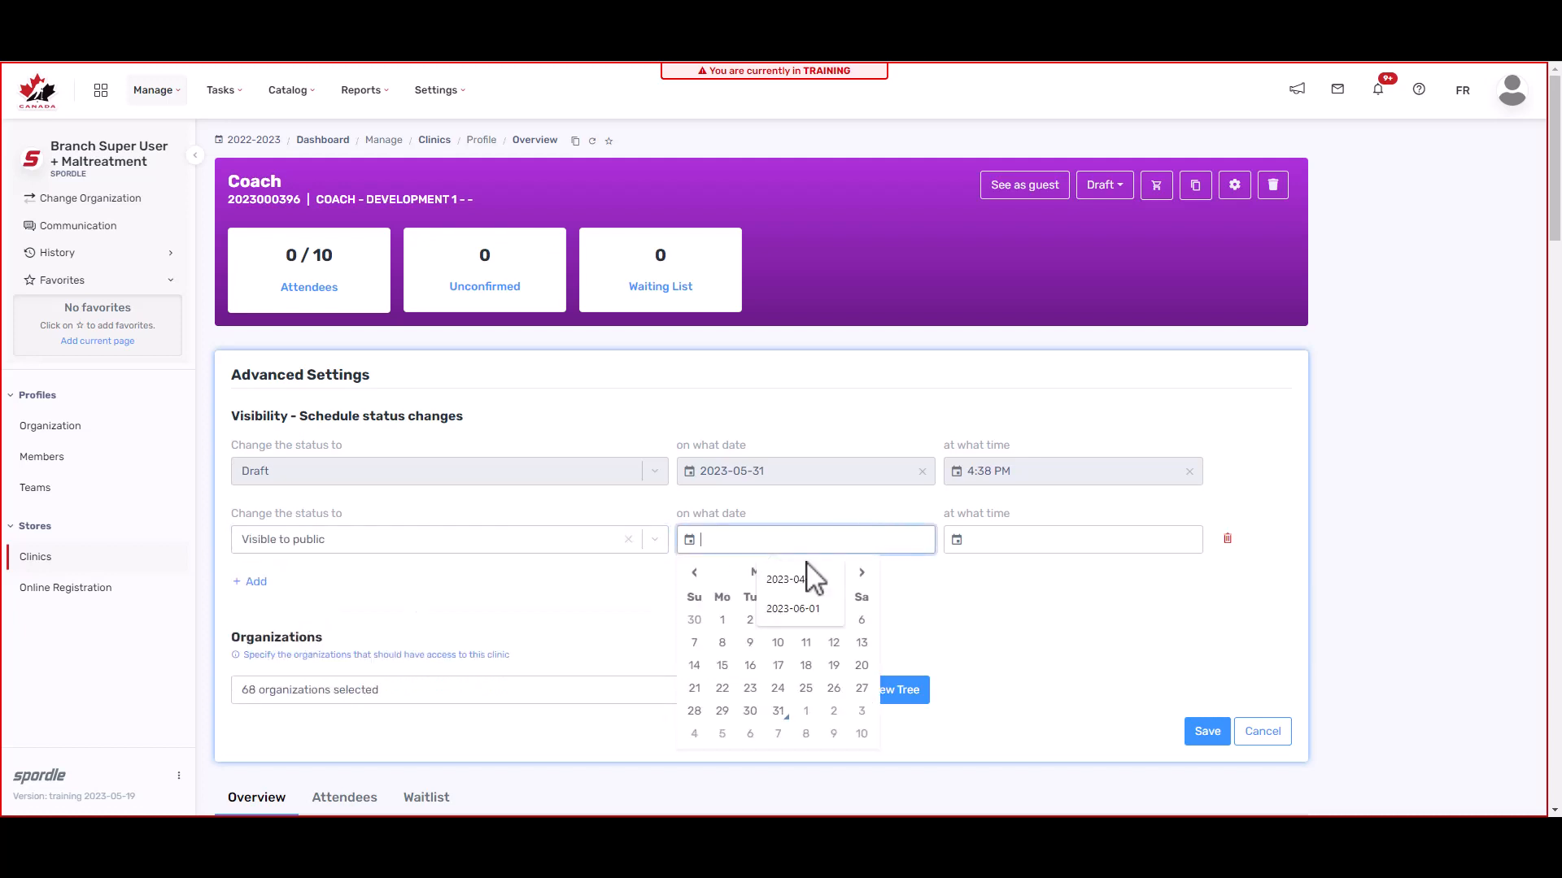
{"action": "left_click", "coordinate": [806, 711]}
{"action": "left_click", "coordinate": [1094, 538]}
{"action": "left_click", "coordinate": [1037, 580]}
{"action": "left_click", "coordinate": [860, 593]}
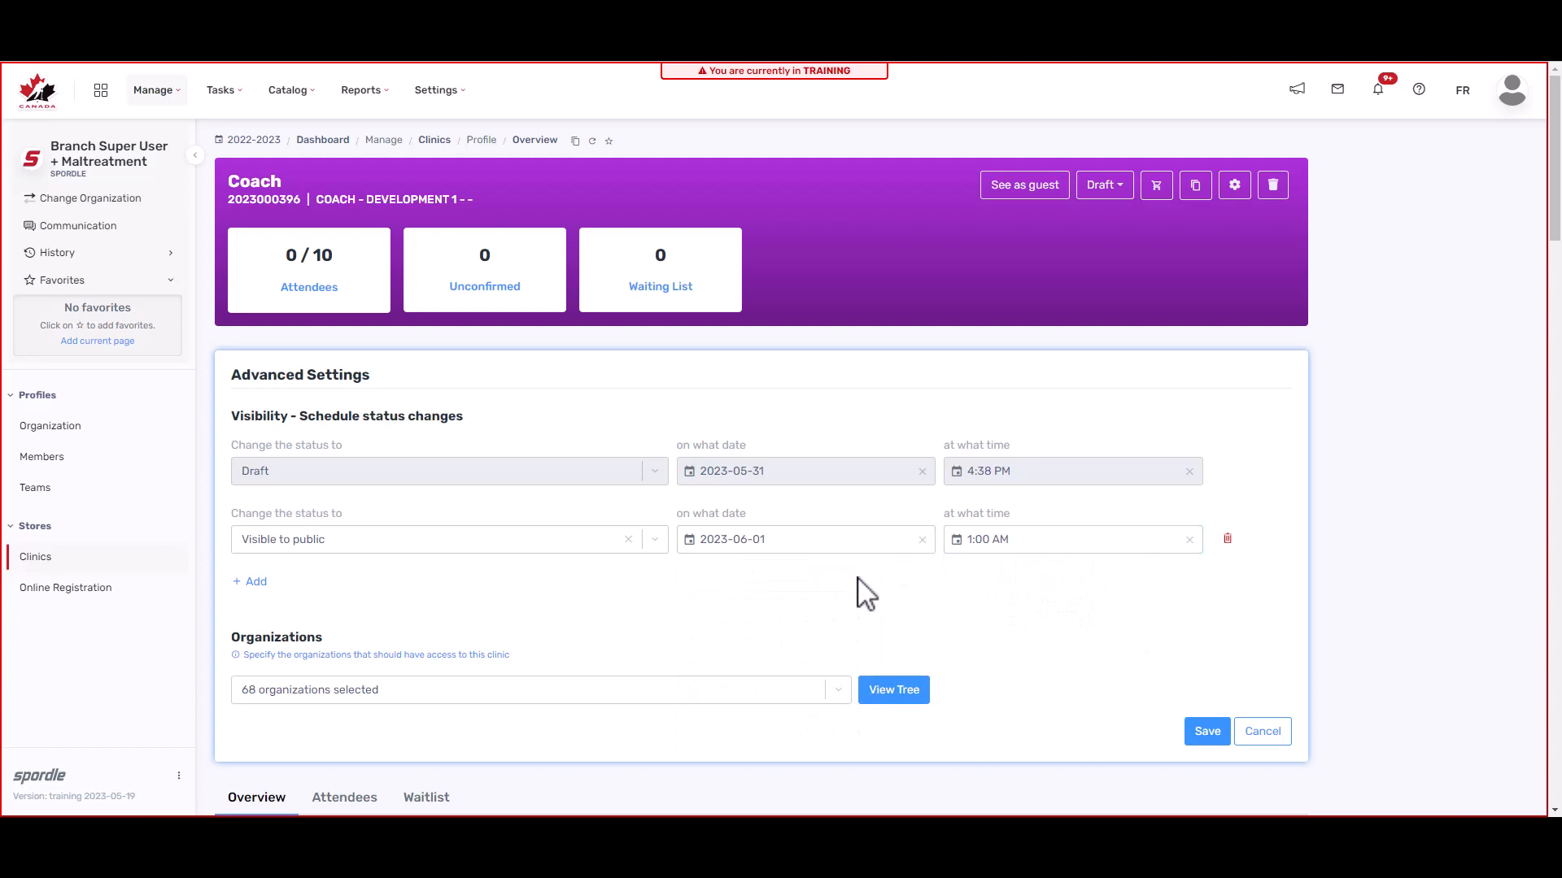
Step: Schedule registration to open on 2023-06-02 at 1:00 AM
{"action": "left_click", "coordinate": [255, 583]}
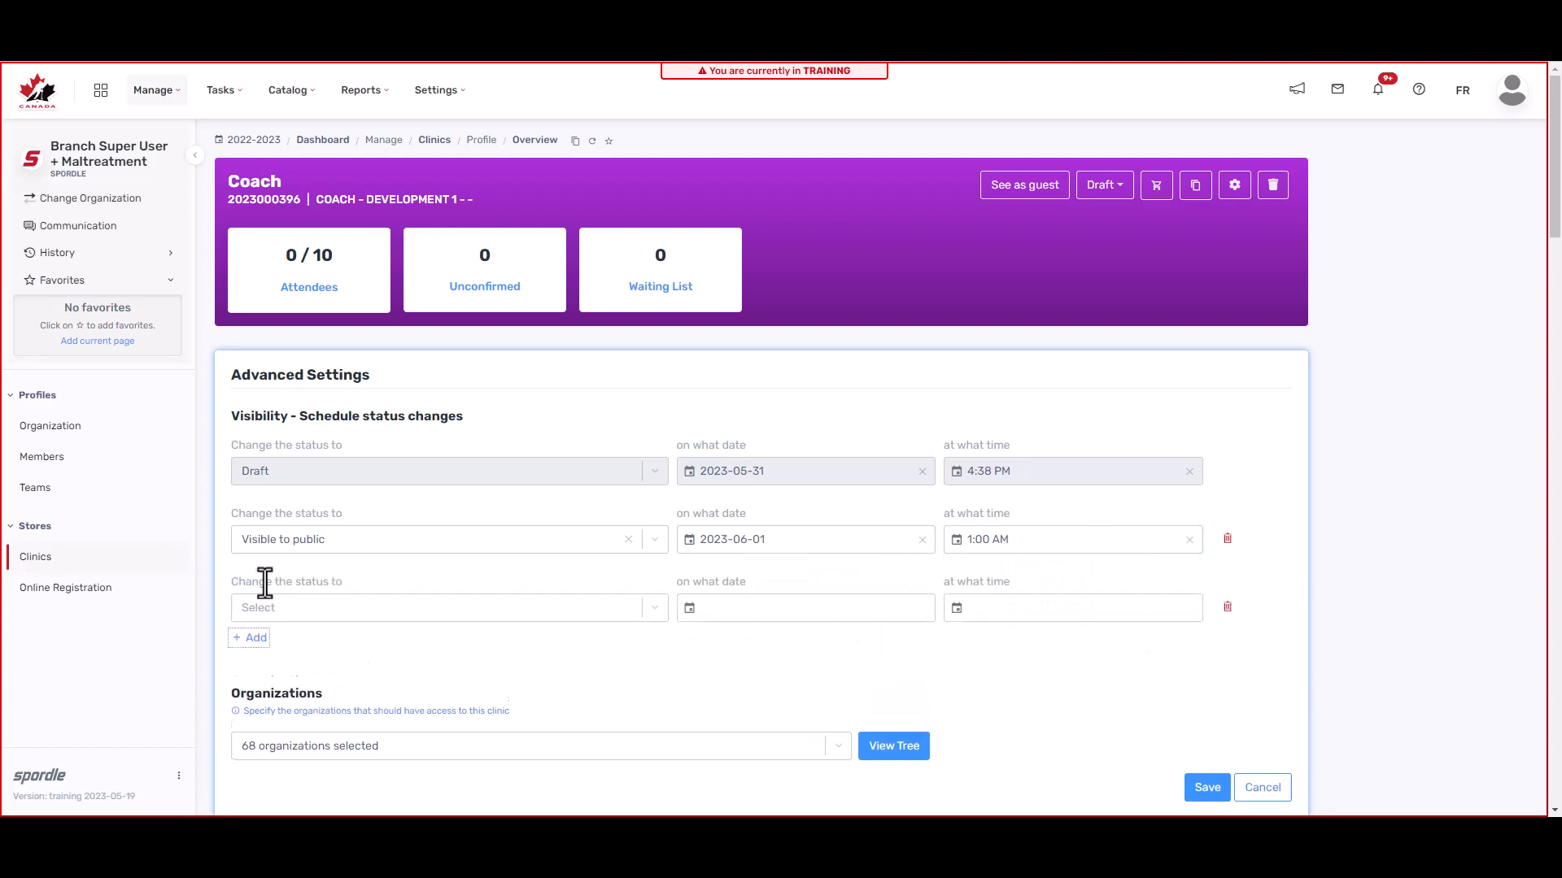
{"action": "left_click", "coordinate": [471, 620]}
{"action": "left_click", "coordinate": [376, 696]}
{"action": "left_click", "coordinate": [809, 612]}
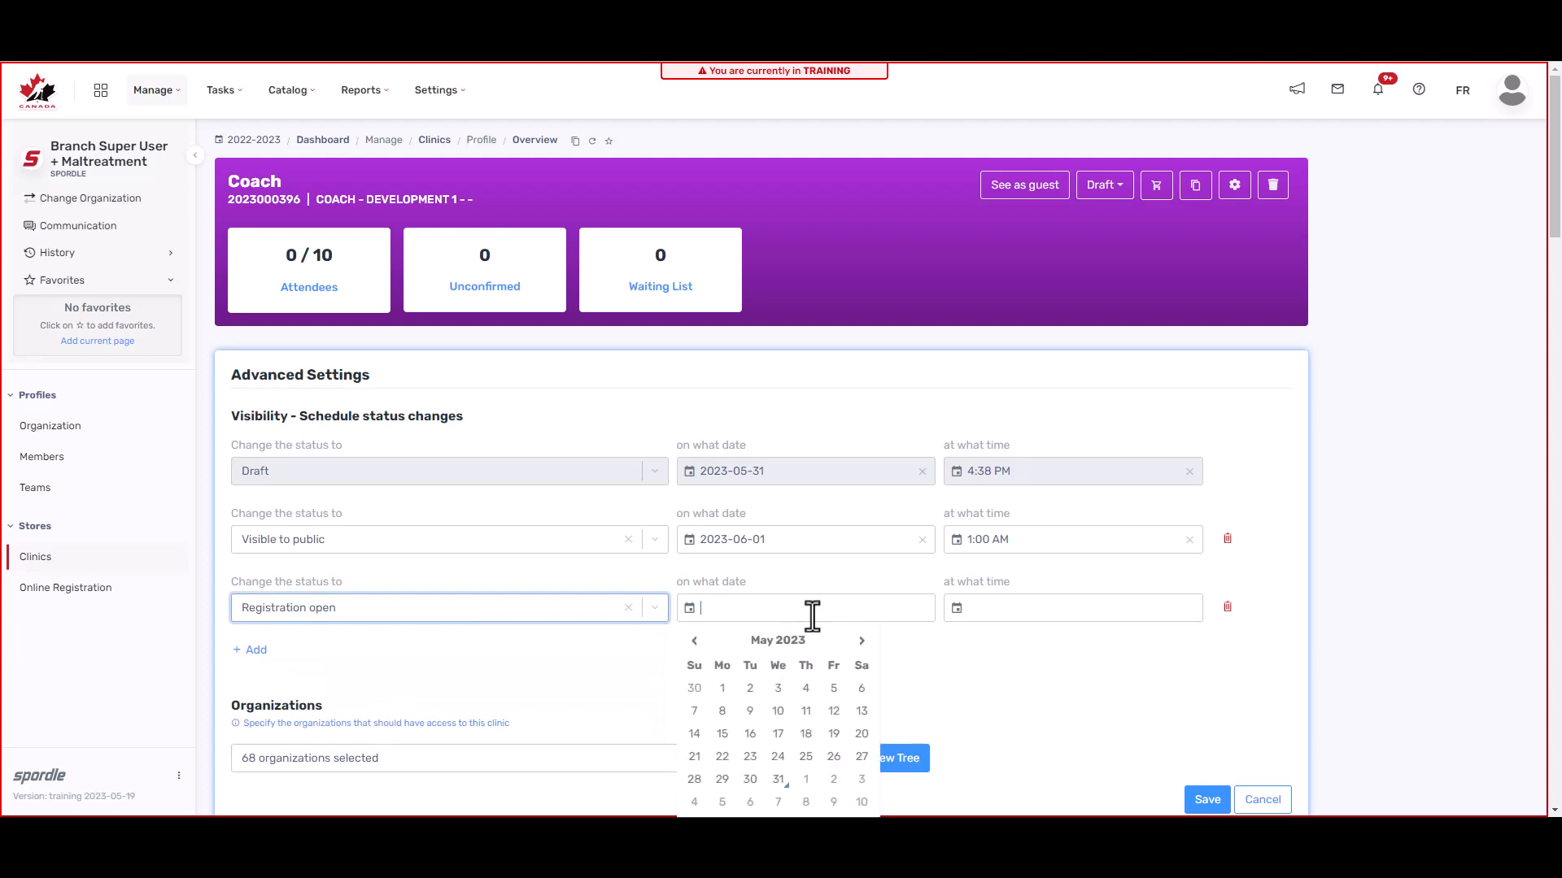
{"action": "left_click", "coordinate": [833, 779]}
{"action": "left_click", "coordinate": [1094, 609]}
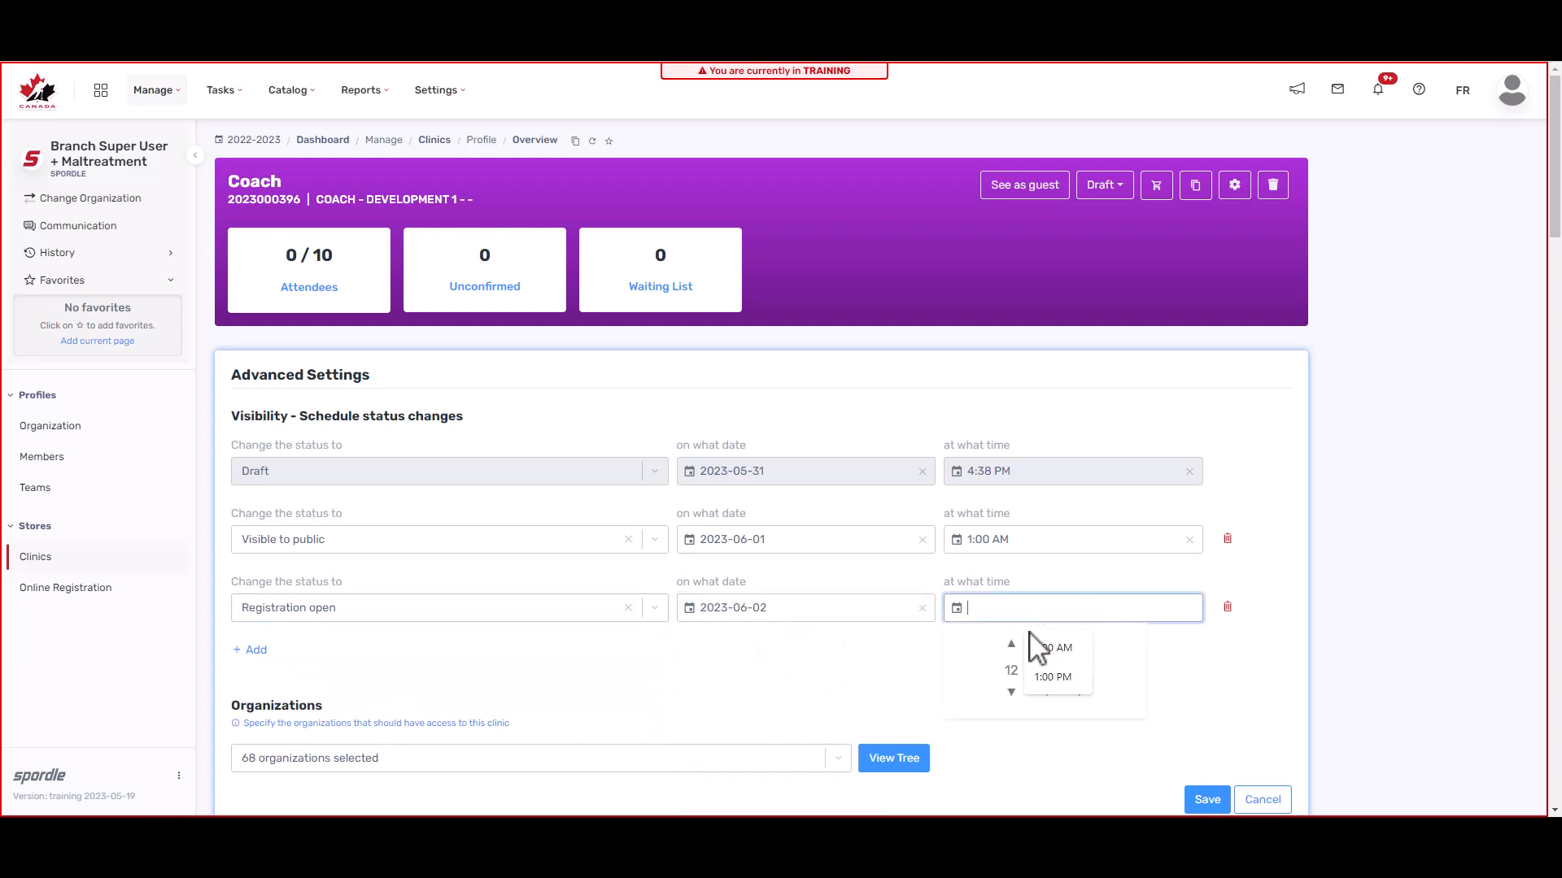
{"action": "left_click", "coordinate": [1011, 648]}
Step: Schedule the clinic to close on 2023-06-10 at 1:00 AM
{"action": "left_click", "coordinate": [250, 650]}
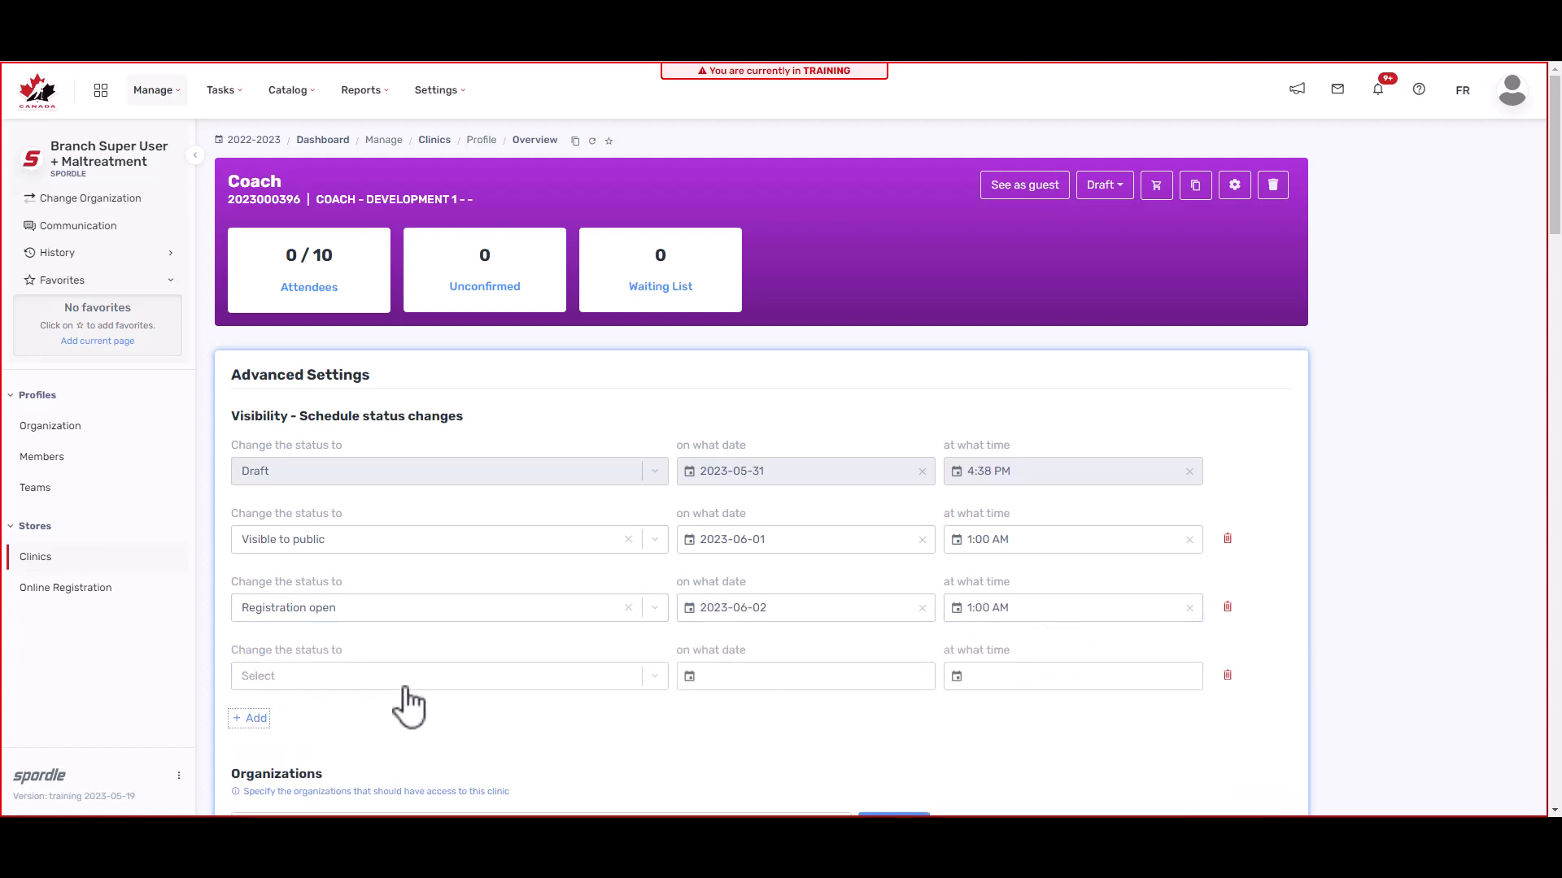
{"action": "left_click", "coordinate": [398, 681]}
{"action": "left_click", "coordinate": [440, 598]}
{"action": "left_click", "coordinate": [840, 668]}
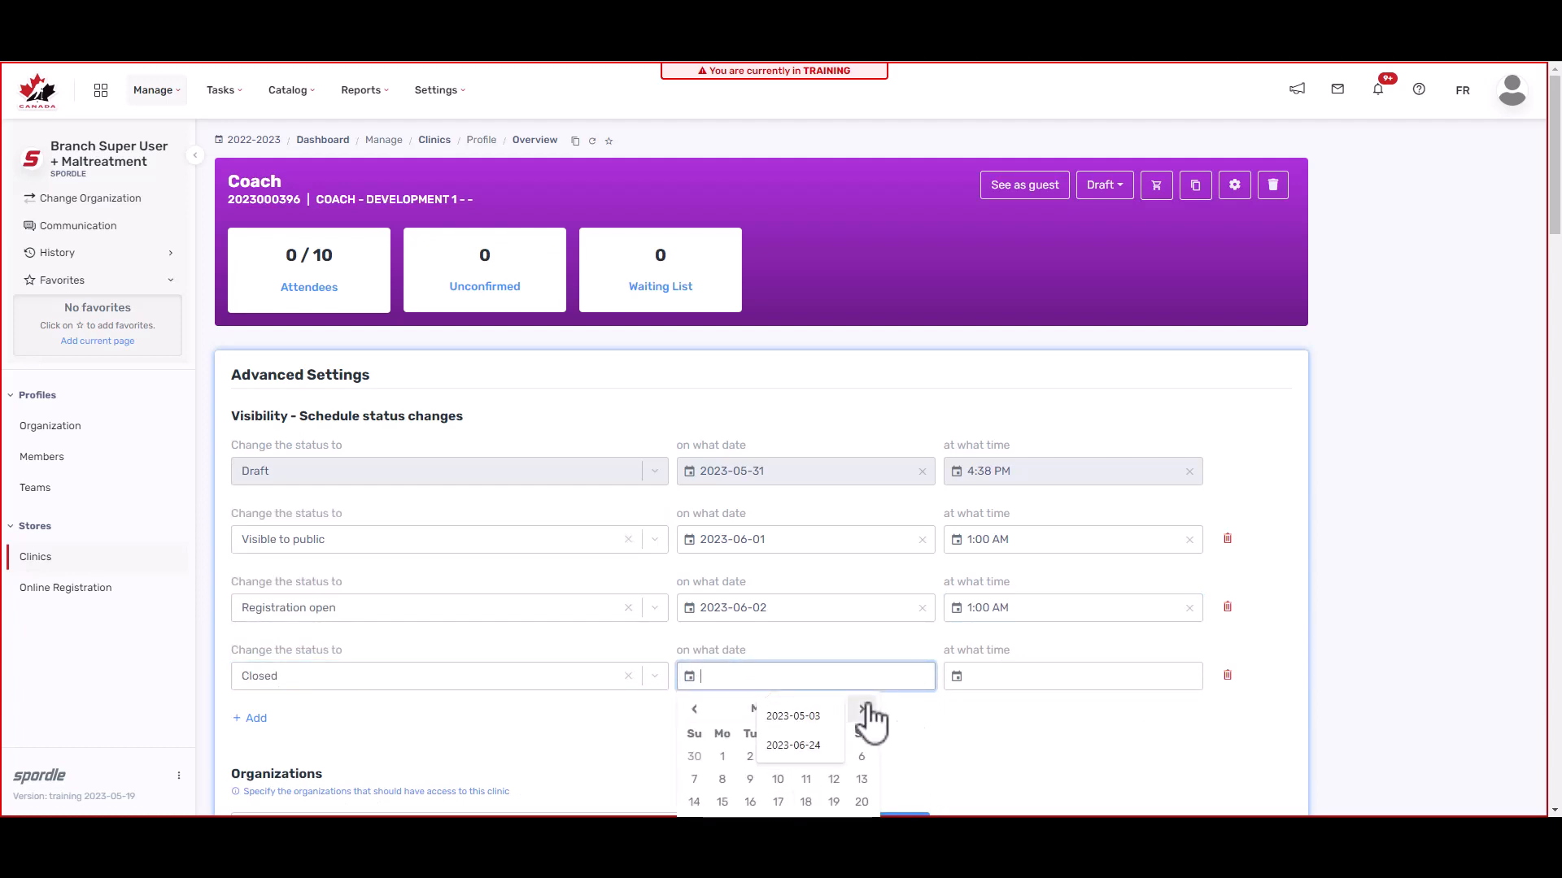
{"action": "left_click", "coordinate": [862, 780]}
{"action": "scroll", "coordinate": [1091, 738], "scroll_direction": "down", "scroll_amount": 1}
{"action": "left_click", "coordinate": [1122, 593]}
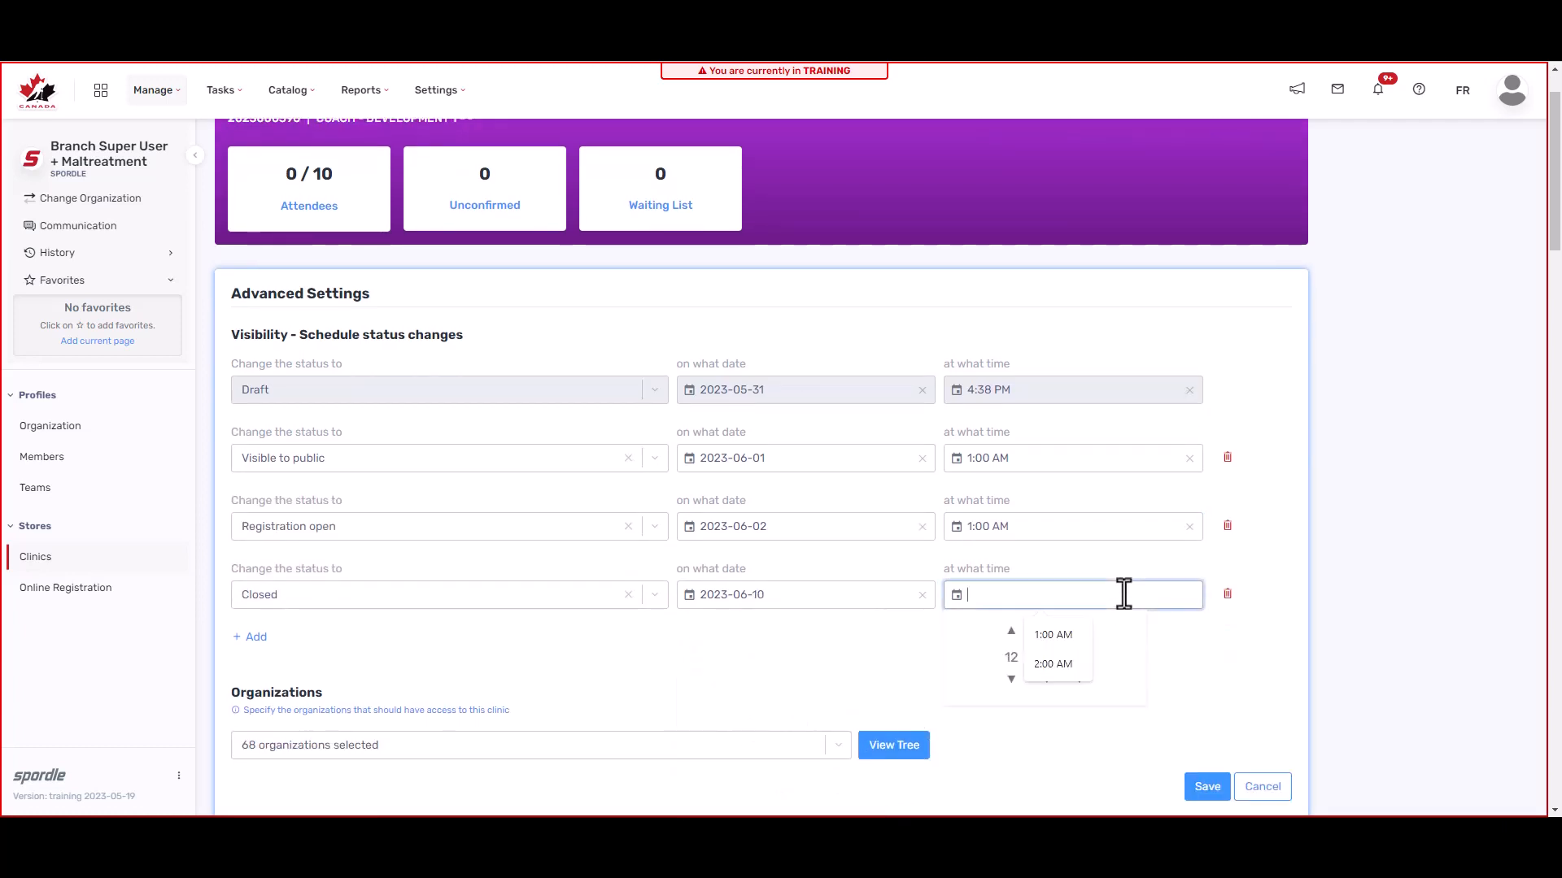
{"action": "left_click", "coordinate": [1012, 631]}
{"action": "left_click", "coordinate": [841, 673]}
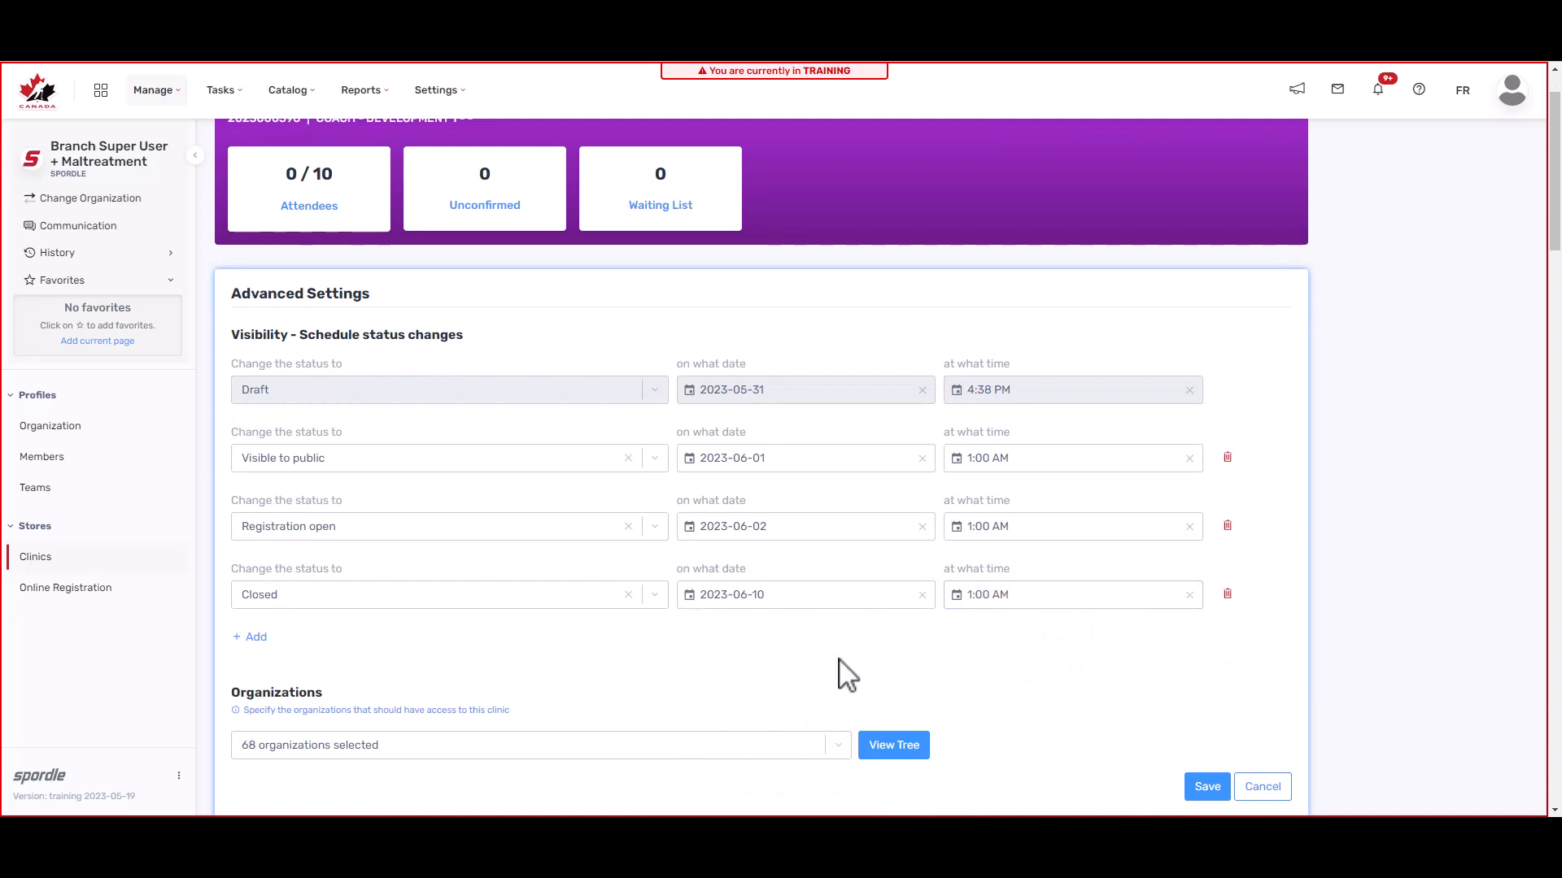
{"action": "scroll", "coordinate": [846, 675], "scroll_direction": "down", "scroll_amount": 1}
{"action": "scroll", "coordinate": [844, 675], "scroll_direction": "down", "scroll_amount": 1}
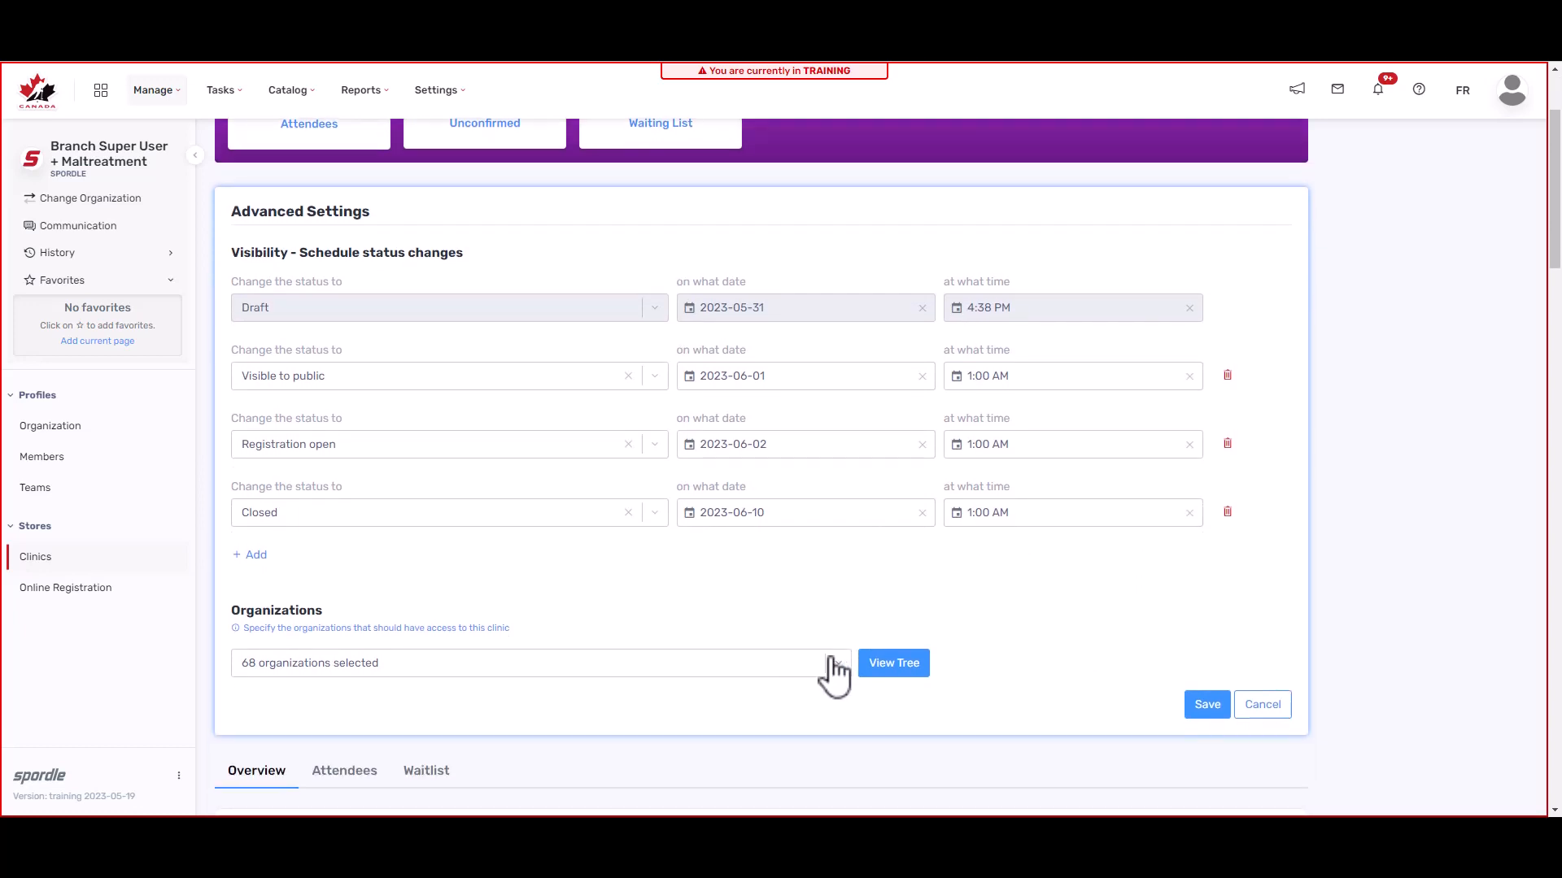
{"action": "scroll", "coordinate": [834, 675], "scroll_direction": "down", "scroll_amount": 1}
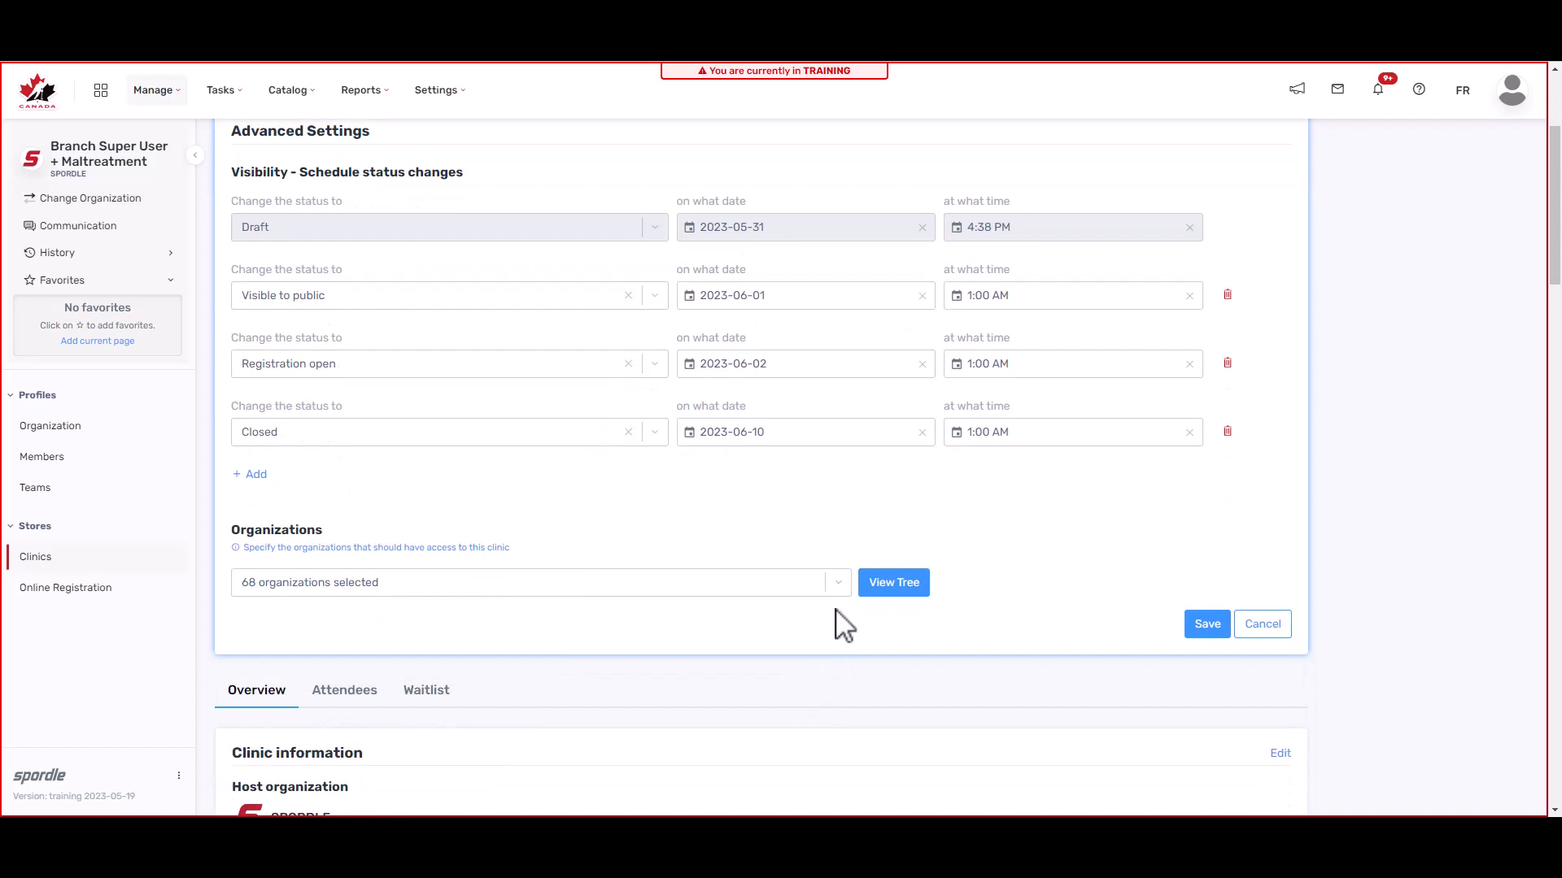
Step: Select all Hockey Alberta sub-organizations in the organization tree, giving 964 organizations access
{"action": "left_click", "coordinate": [881, 602]}
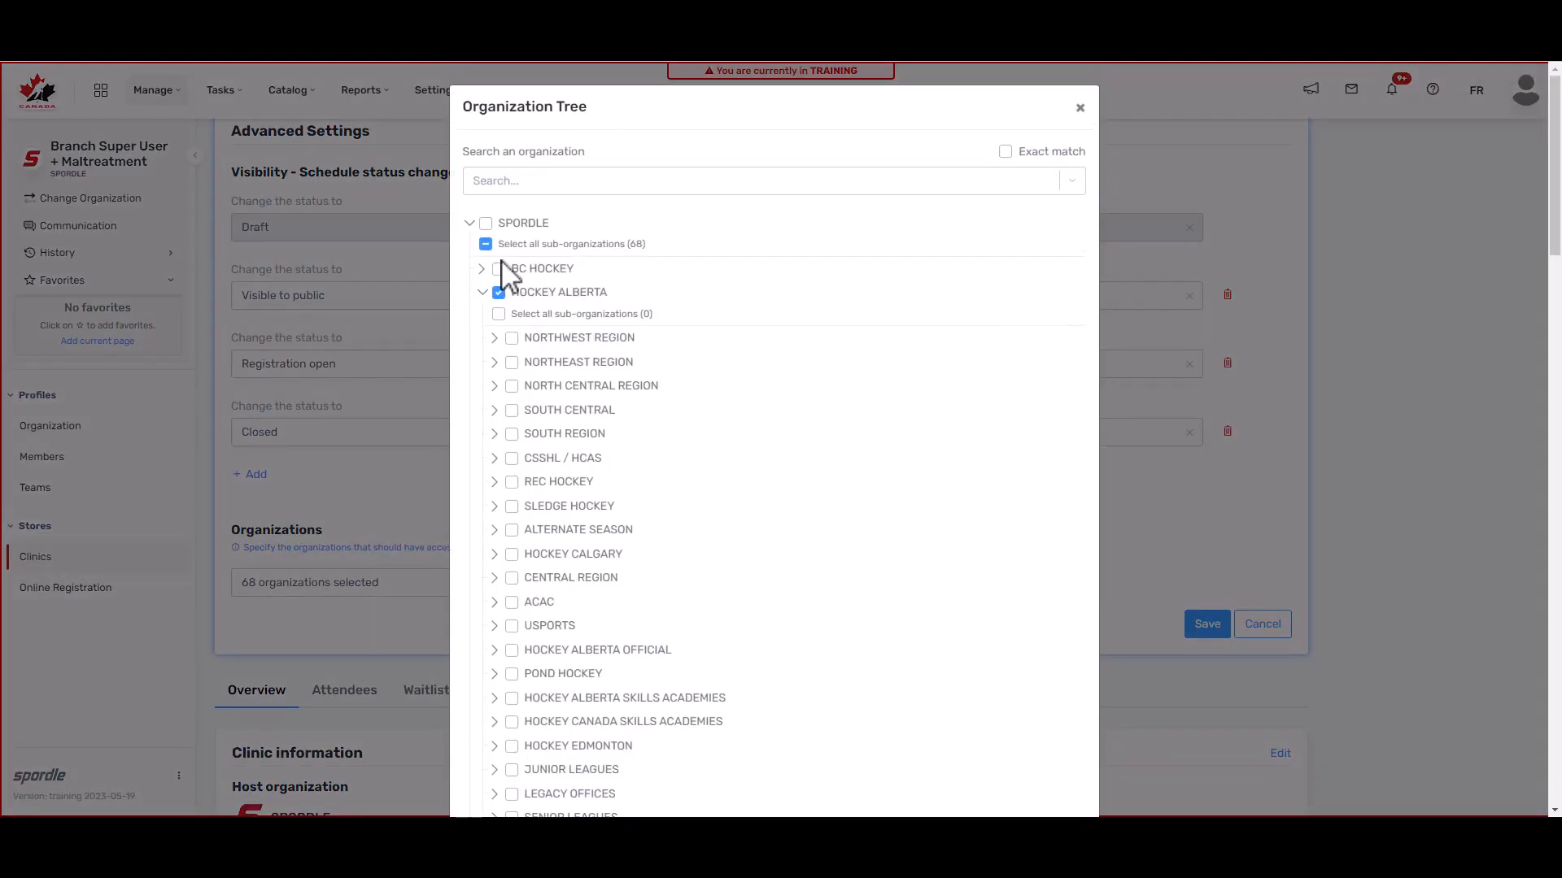
{"action": "left_click", "coordinate": [498, 313]}
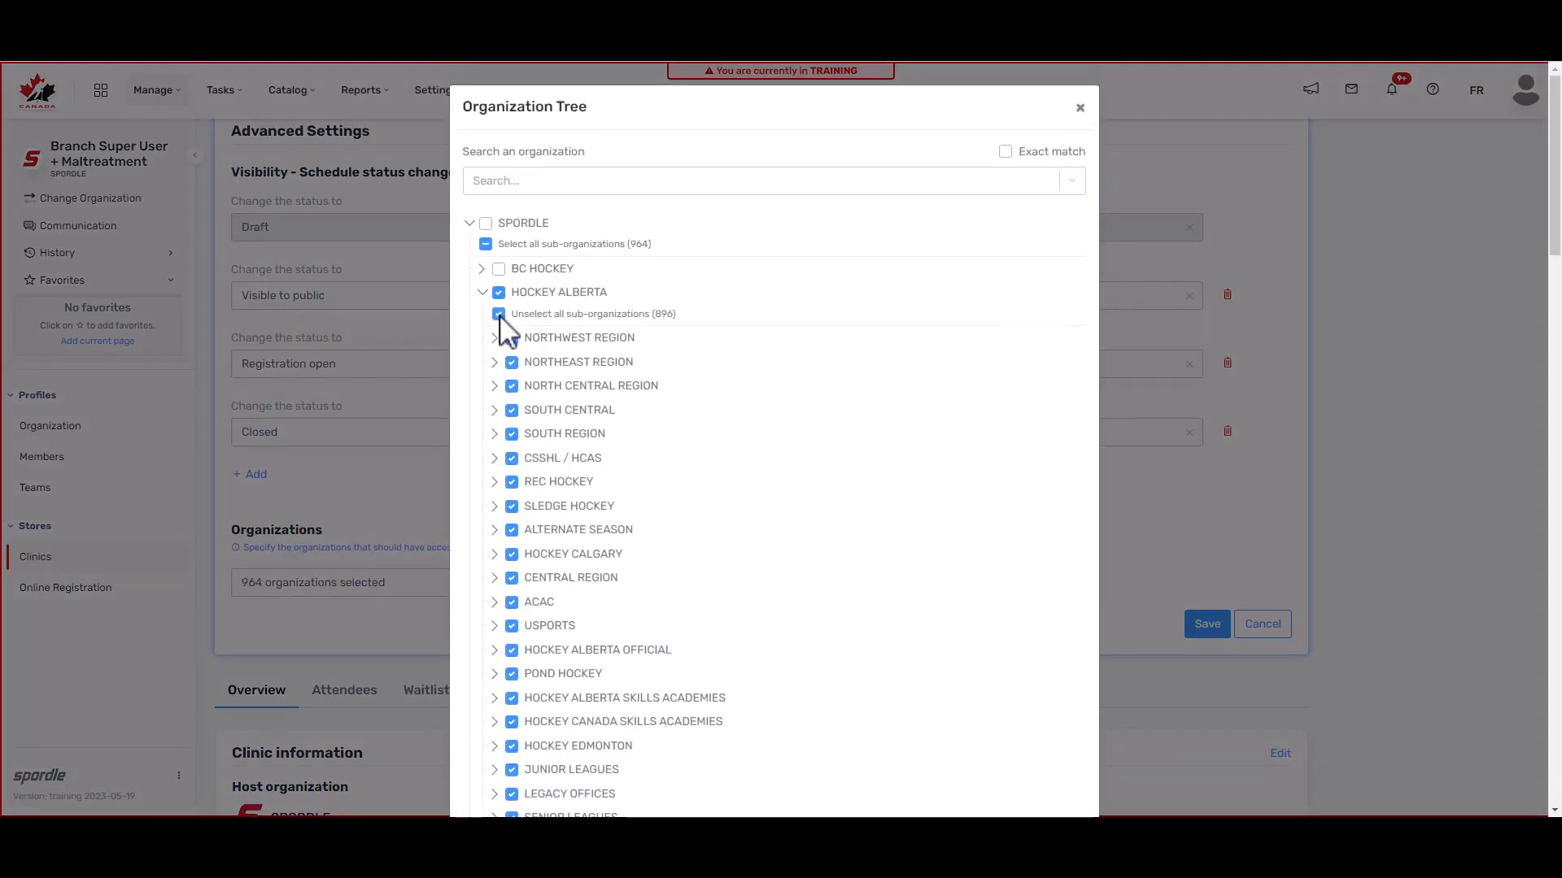
{"action": "scroll", "coordinate": [562, 582], "scroll_direction": "down", "scroll_amount": 7}
{"action": "scroll", "coordinate": [561, 583], "scroll_direction": "down", "scroll_amount": 10}
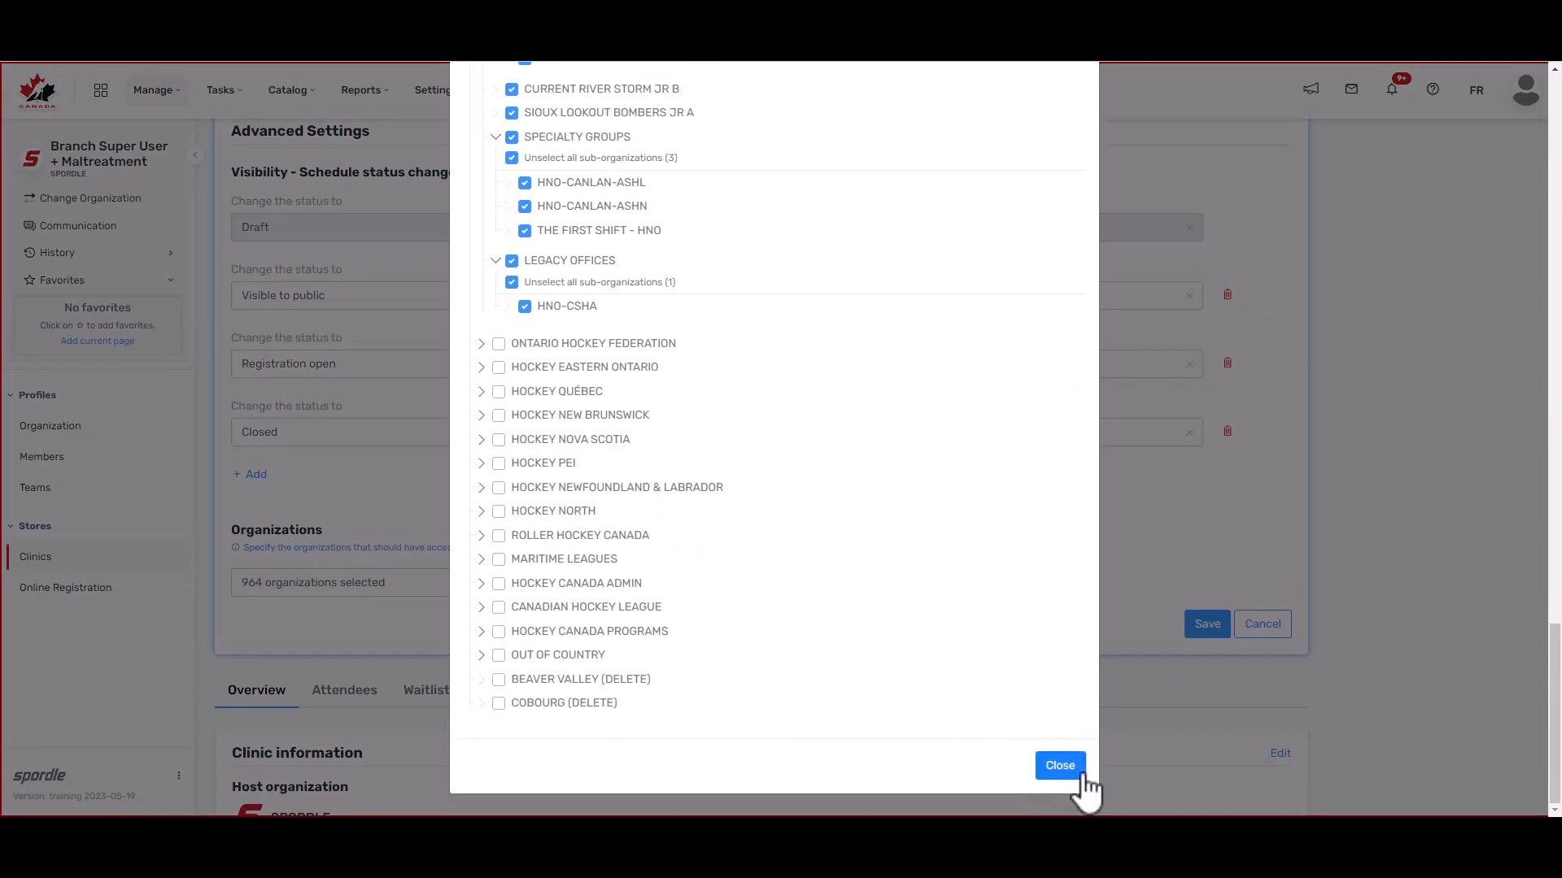
{"action": "left_click", "coordinate": [1083, 773]}
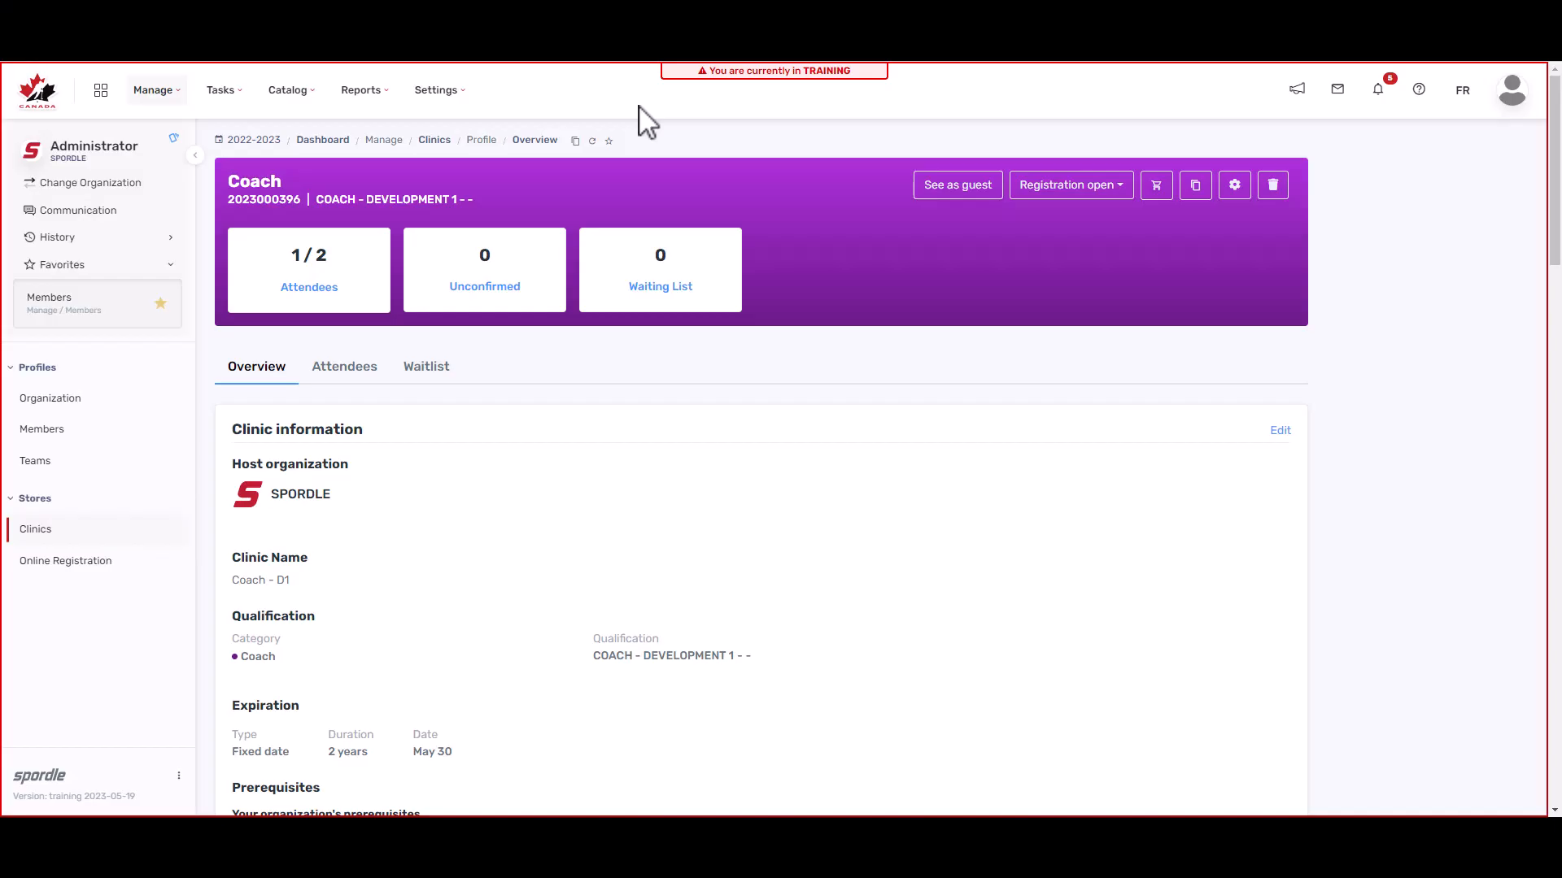
Step: View the clinic's attendees, leave the Paid, Attended and Passed filters unset, and open the attendee's details
{"action": "left_click", "coordinate": [347, 367]}
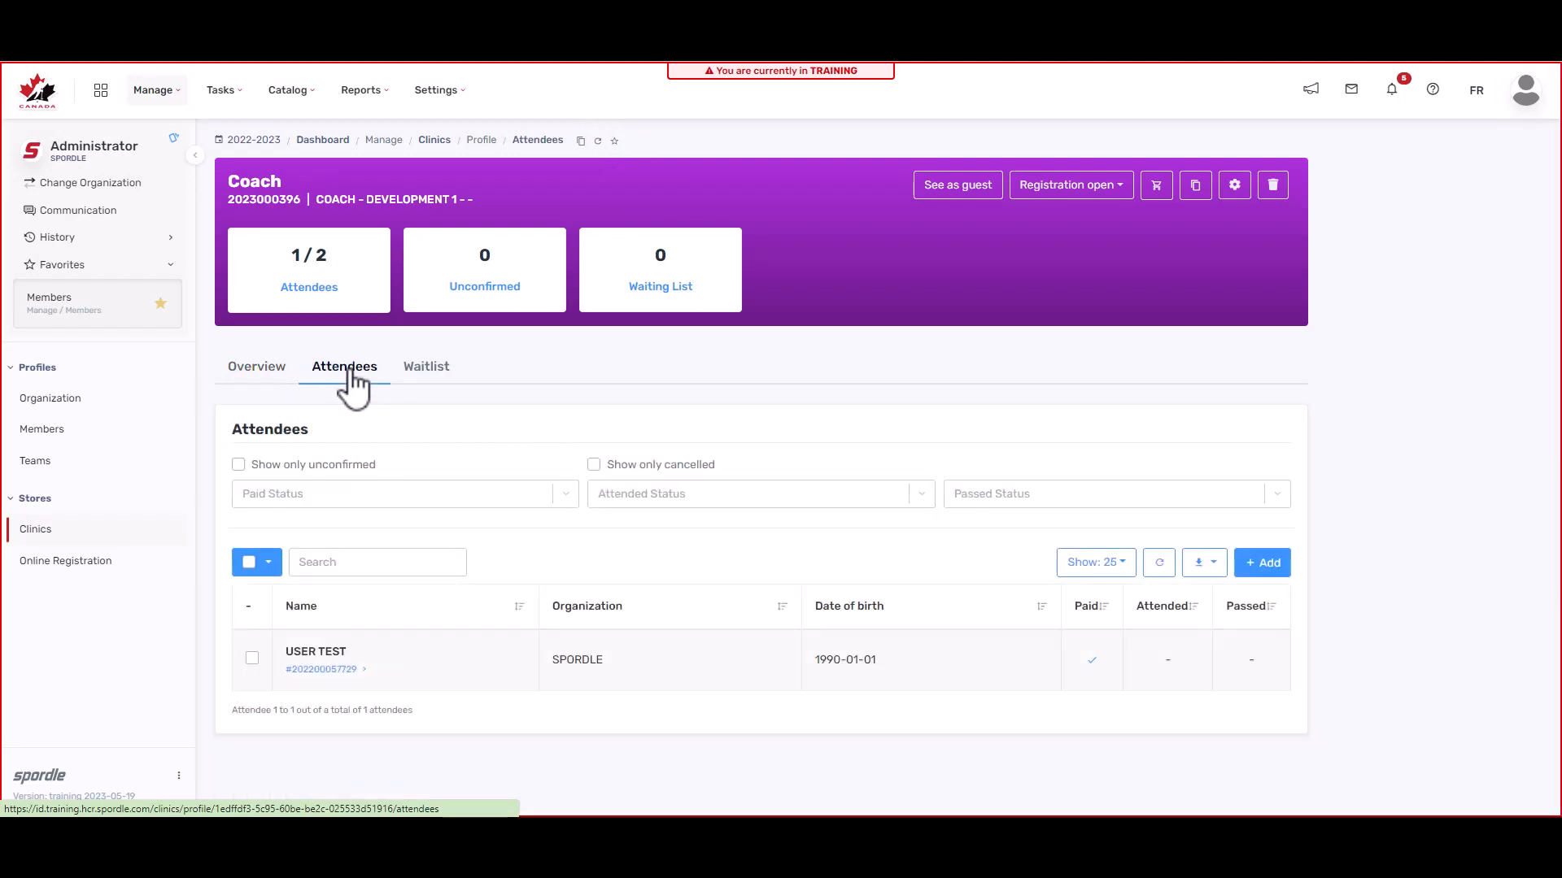
{"action": "left_click", "coordinate": [310, 503]}
{"action": "left_click", "coordinate": [310, 503]}
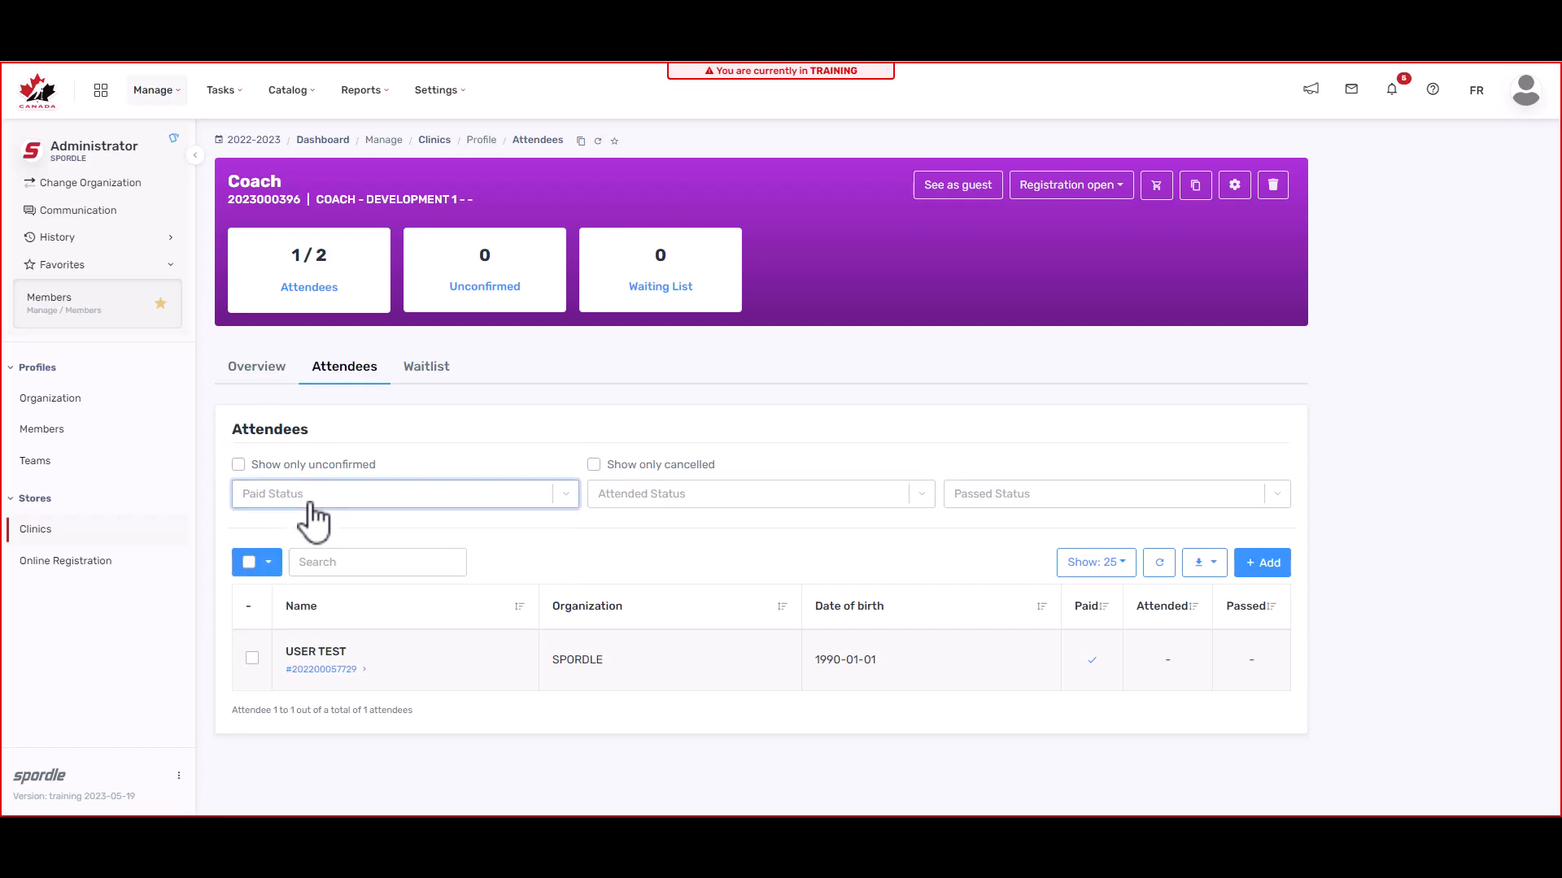
{"action": "left_click", "coordinate": [720, 508]}
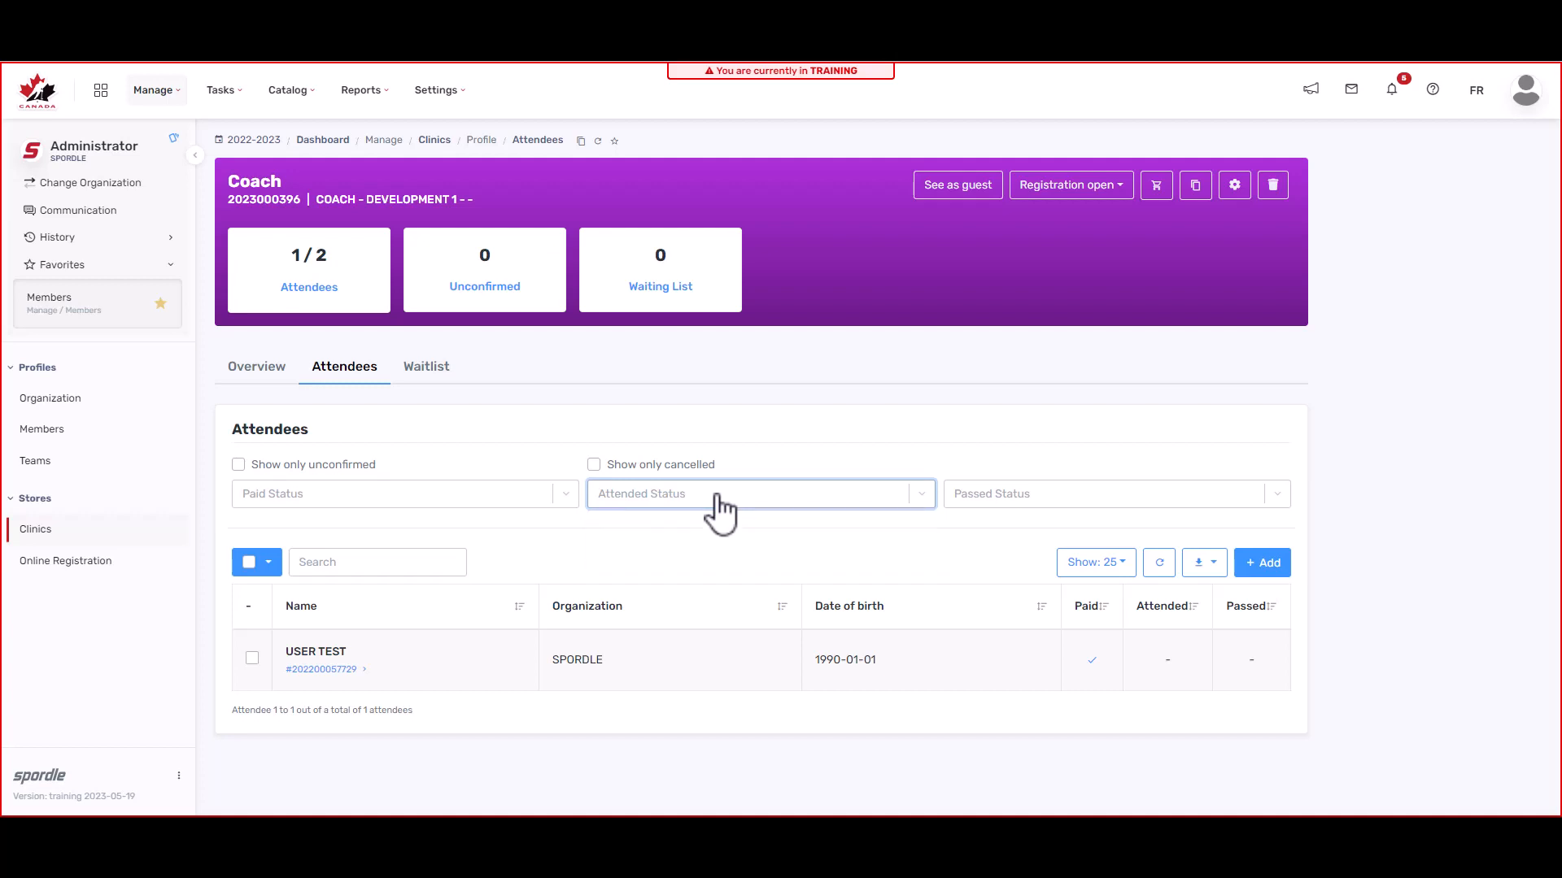
{"action": "left_click", "coordinate": [1039, 505]}
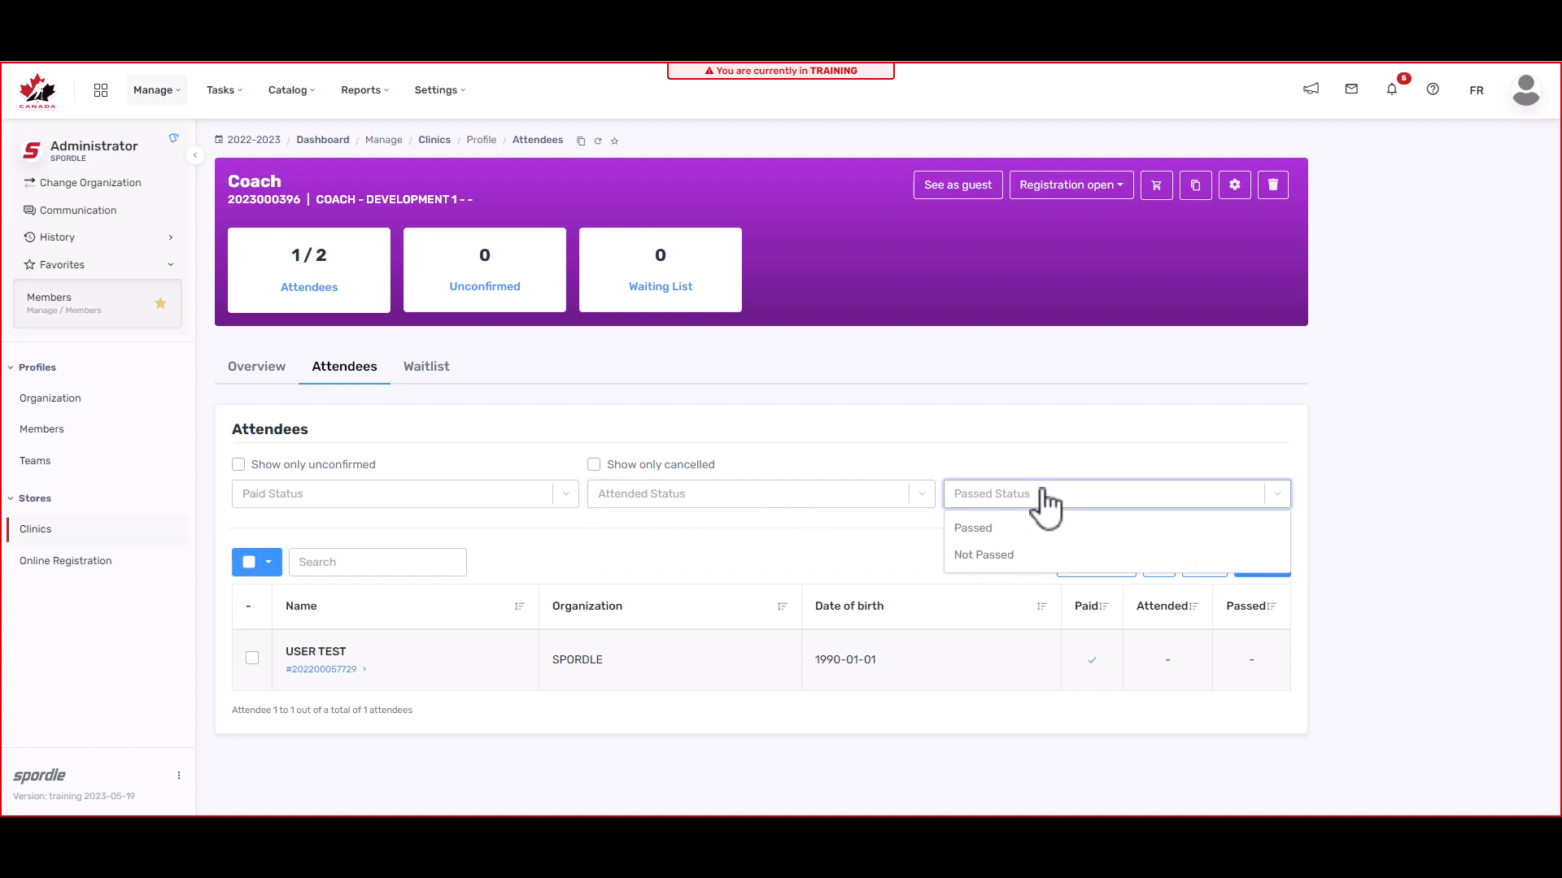
{"action": "left_click", "coordinate": [1043, 498]}
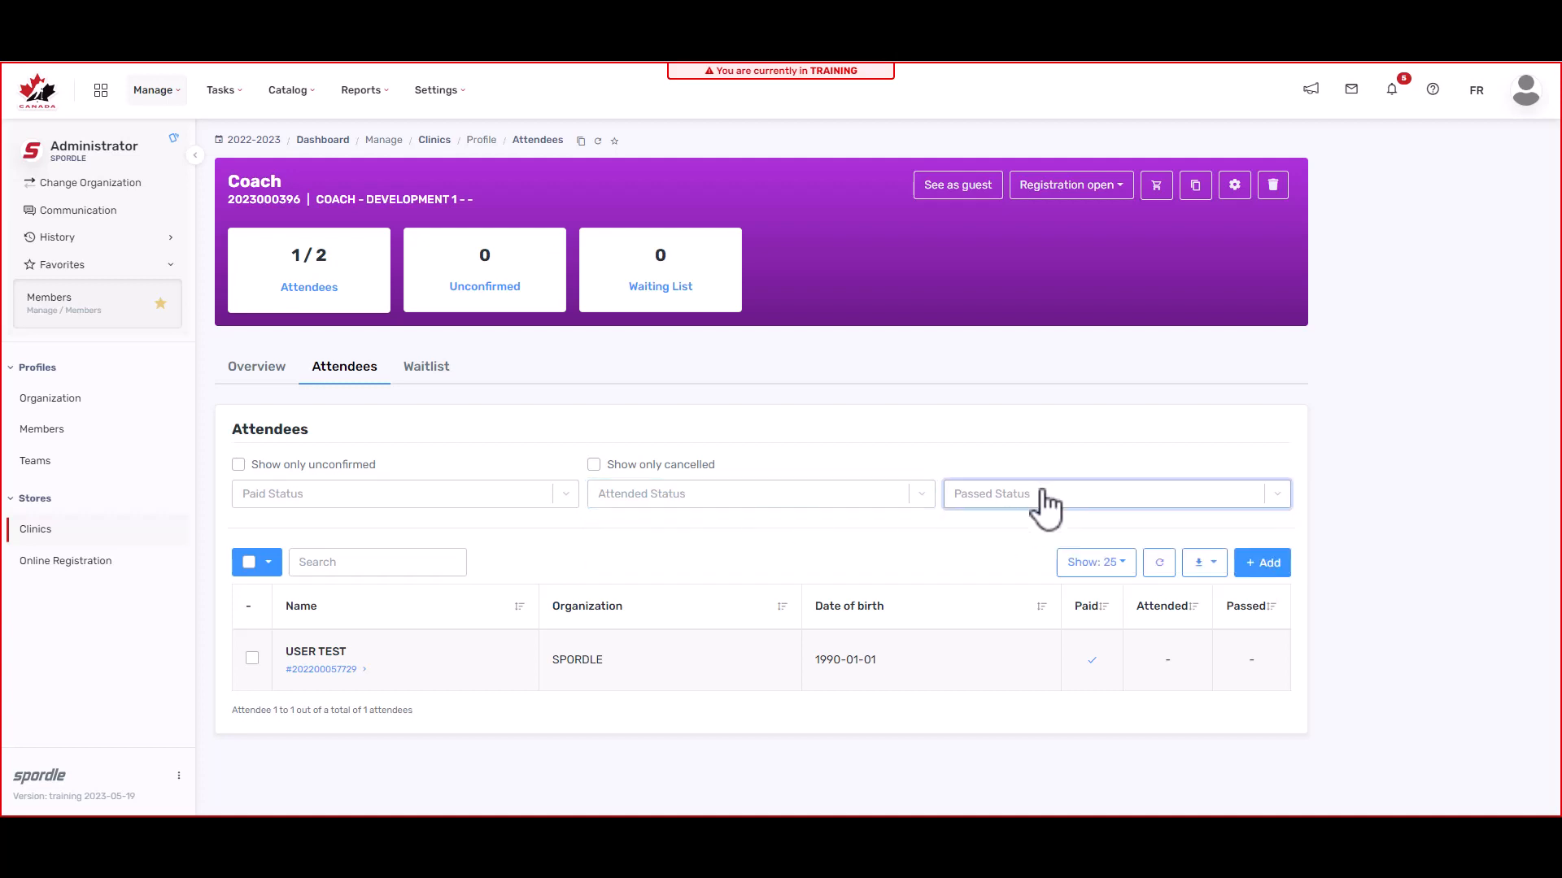
{"action": "left_click", "coordinate": [706, 663]}
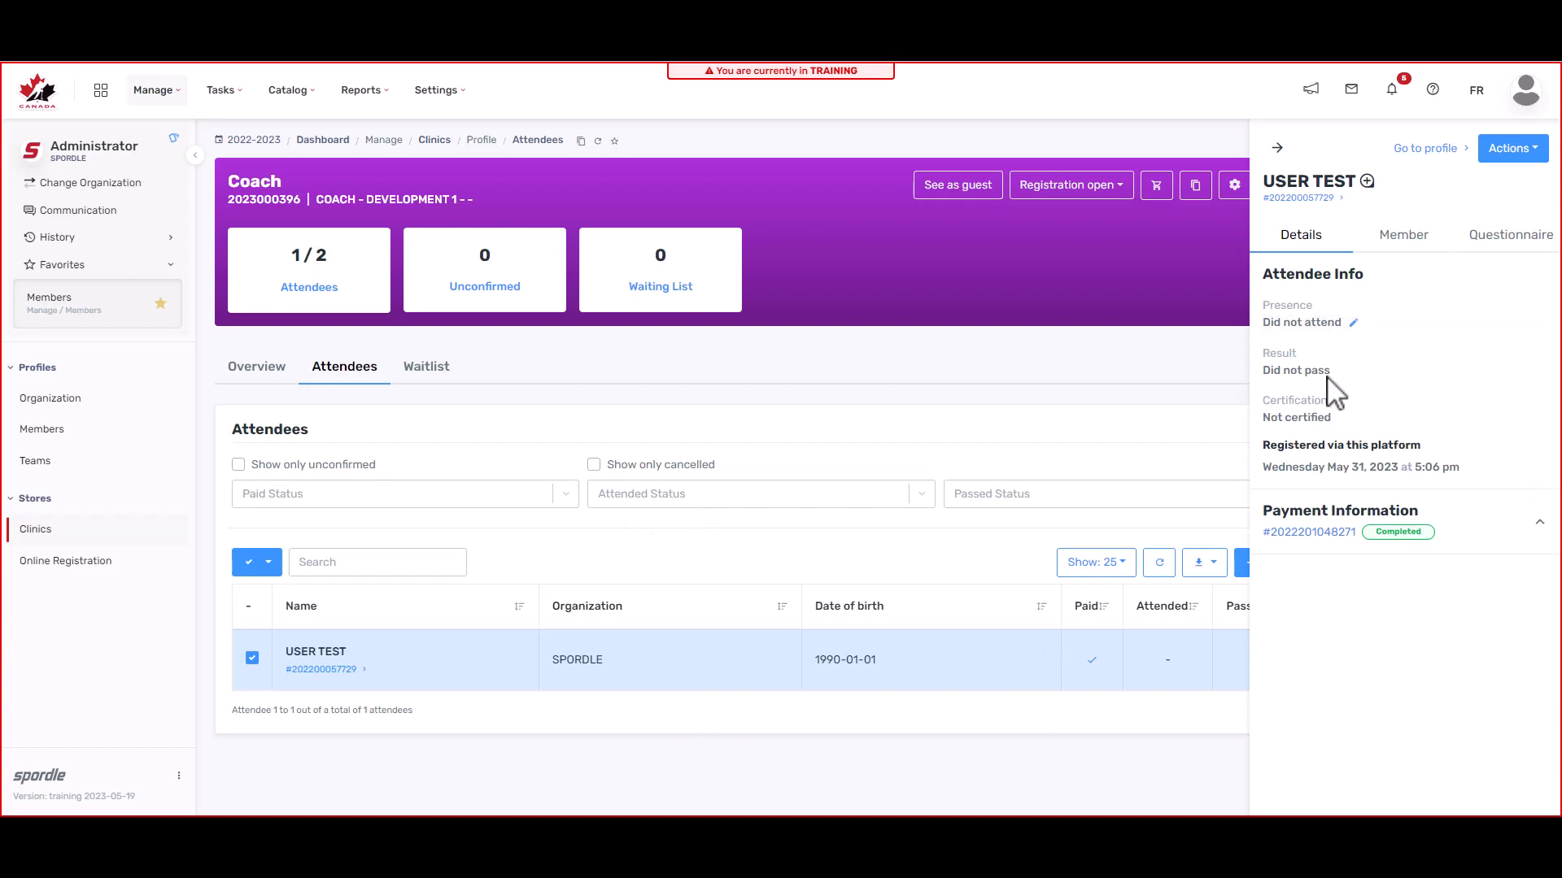
Step: Mark the attendee's presence as Attended
{"action": "left_click", "coordinate": [1358, 324]}
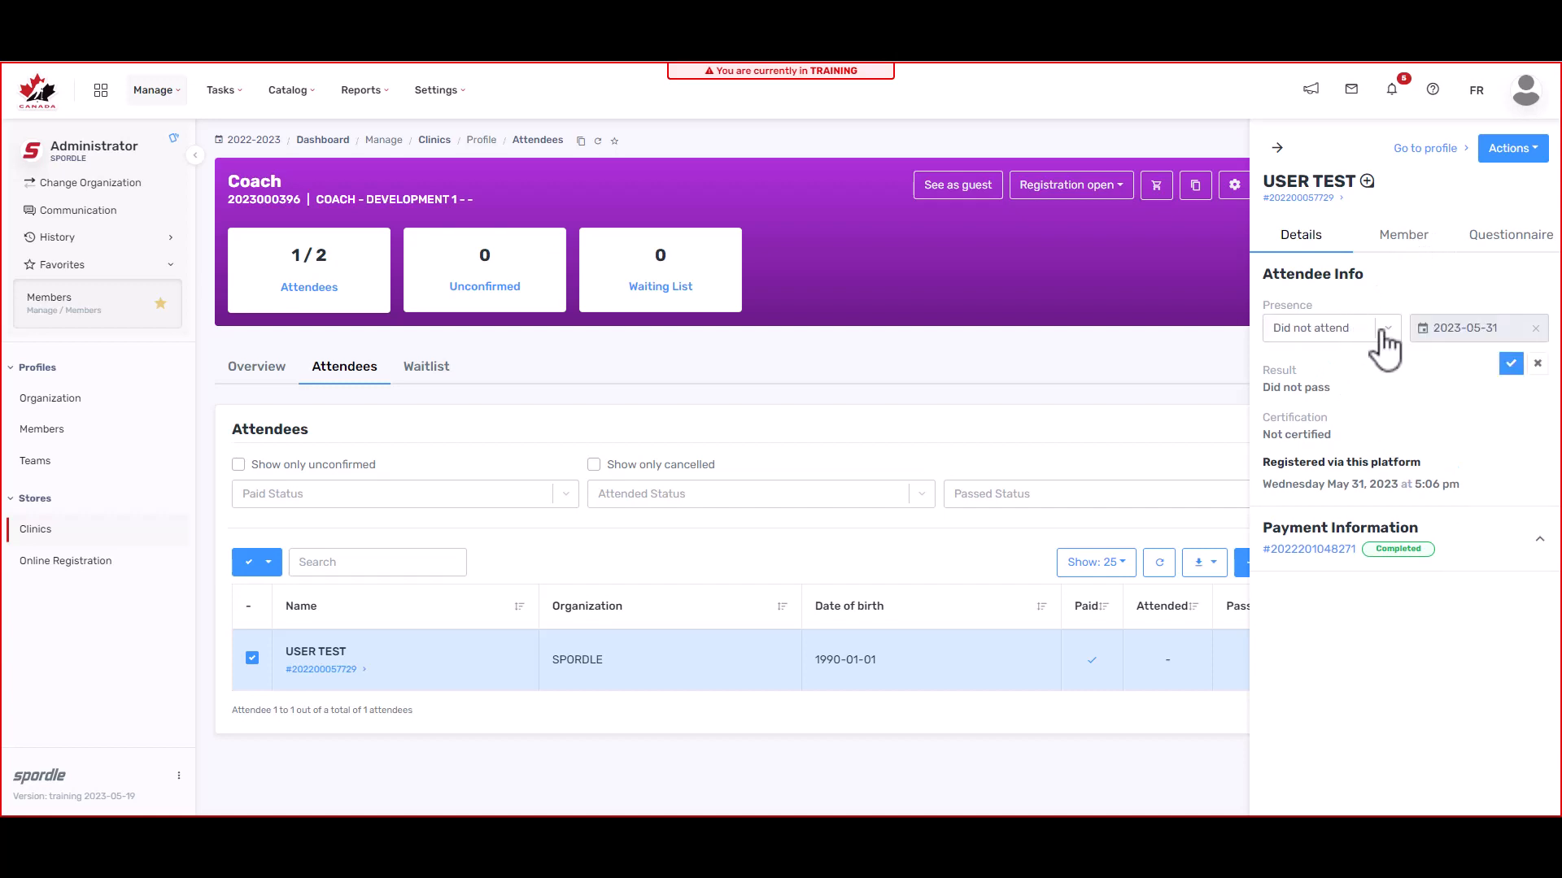
{"action": "left_click", "coordinate": [1381, 333]}
{"action": "key", "text": "Up"}
{"action": "key", "text": "Return"}
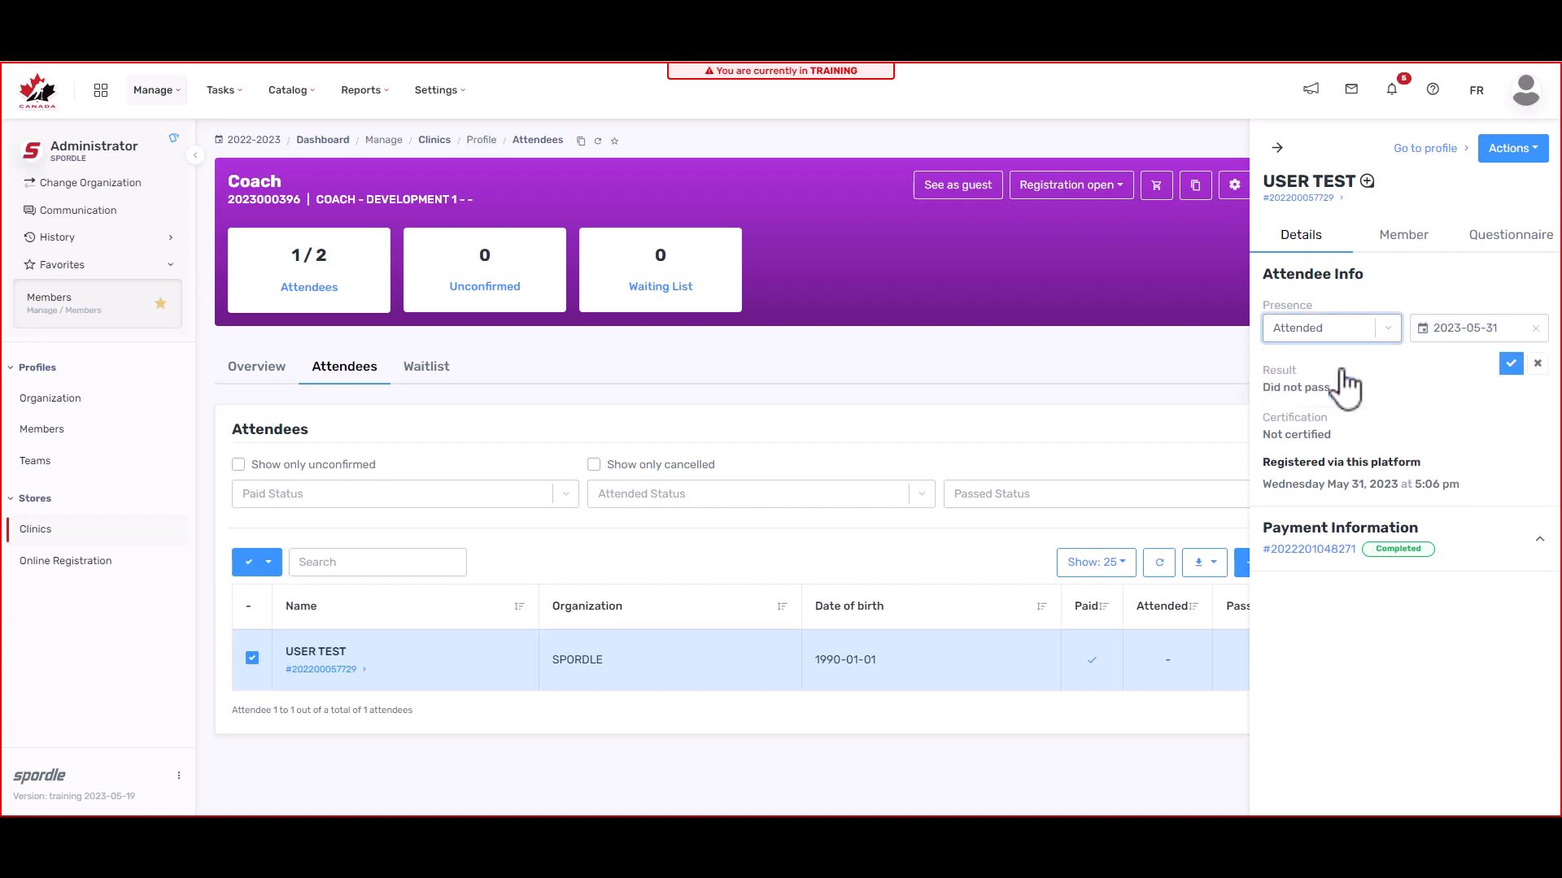
{"action": "left_click", "coordinate": [1510, 363]}
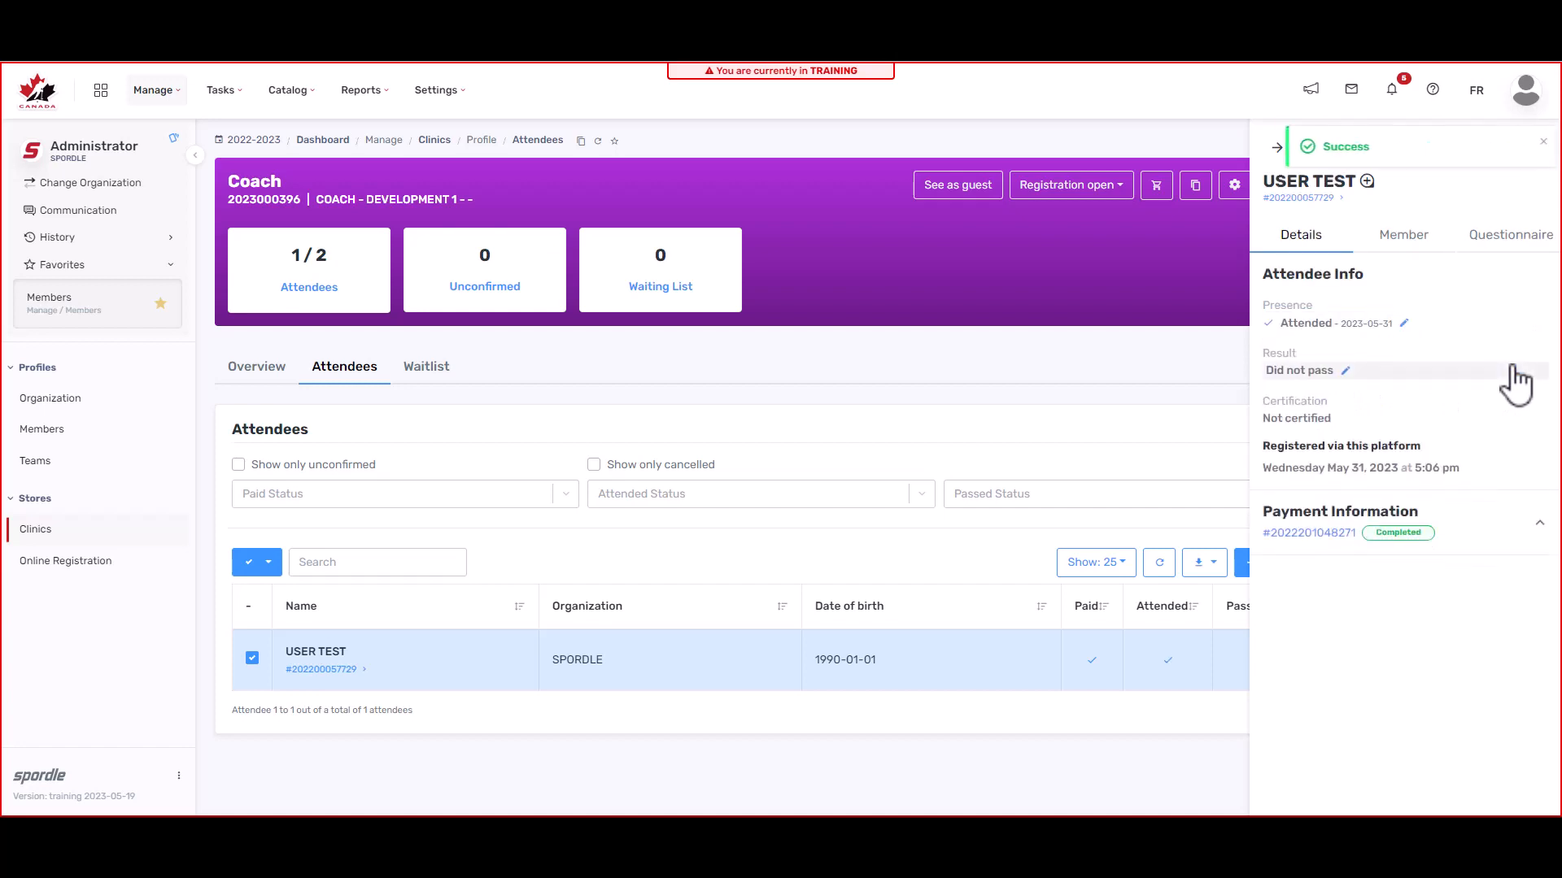
Step: Set and save the attendee's result as Passed
{"action": "left_click", "coordinate": [1346, 375]}
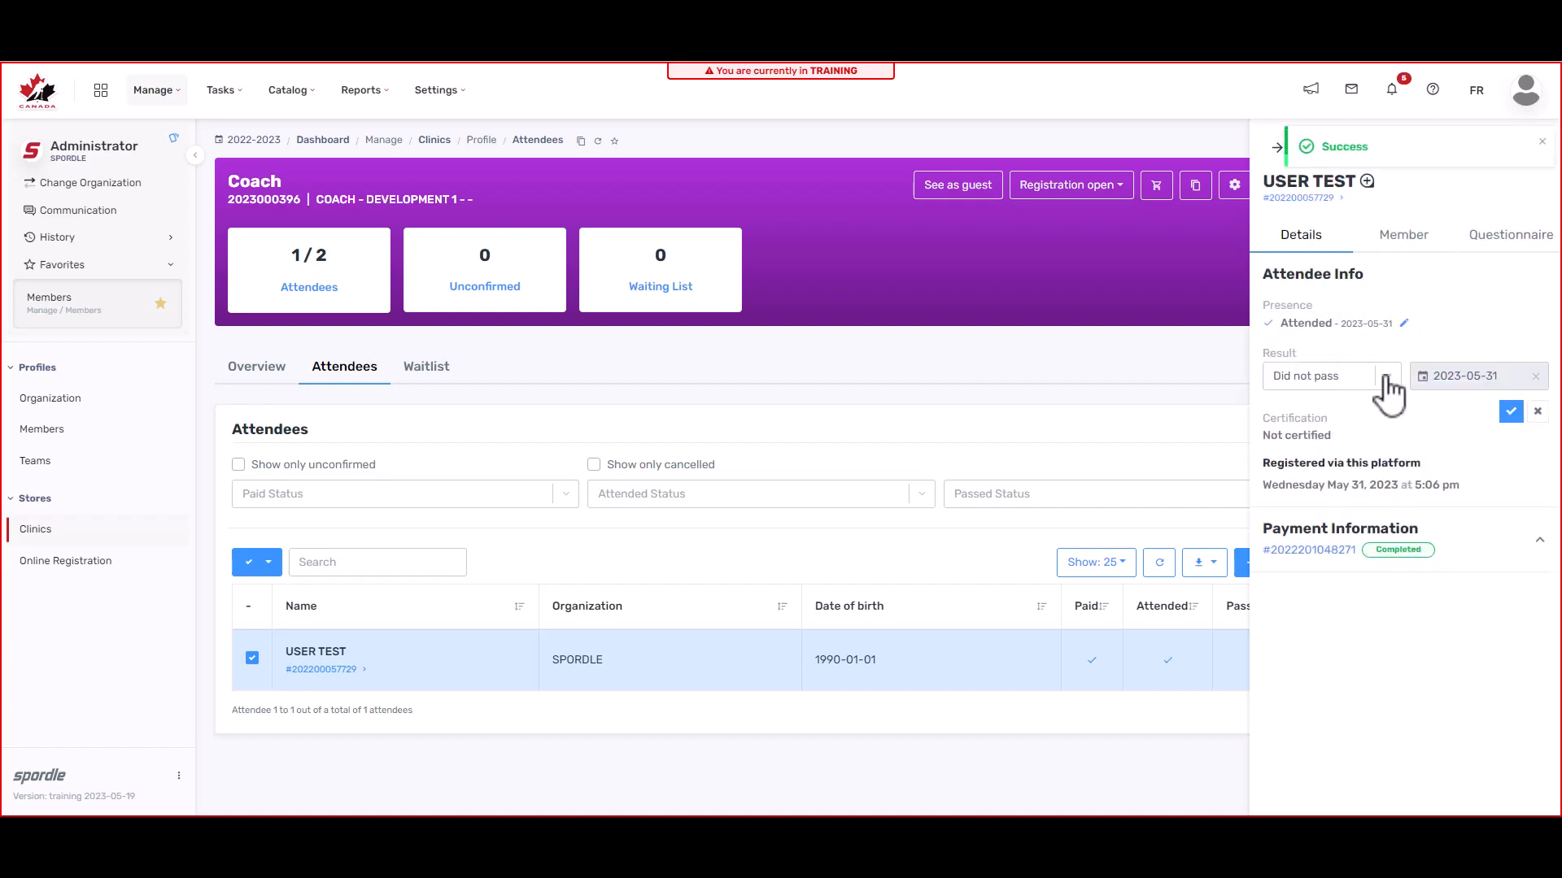
{"action": "left_click", "coordinate": [1387, 381]}
{"action": "left_click", "coordinate": [1334, 410]}
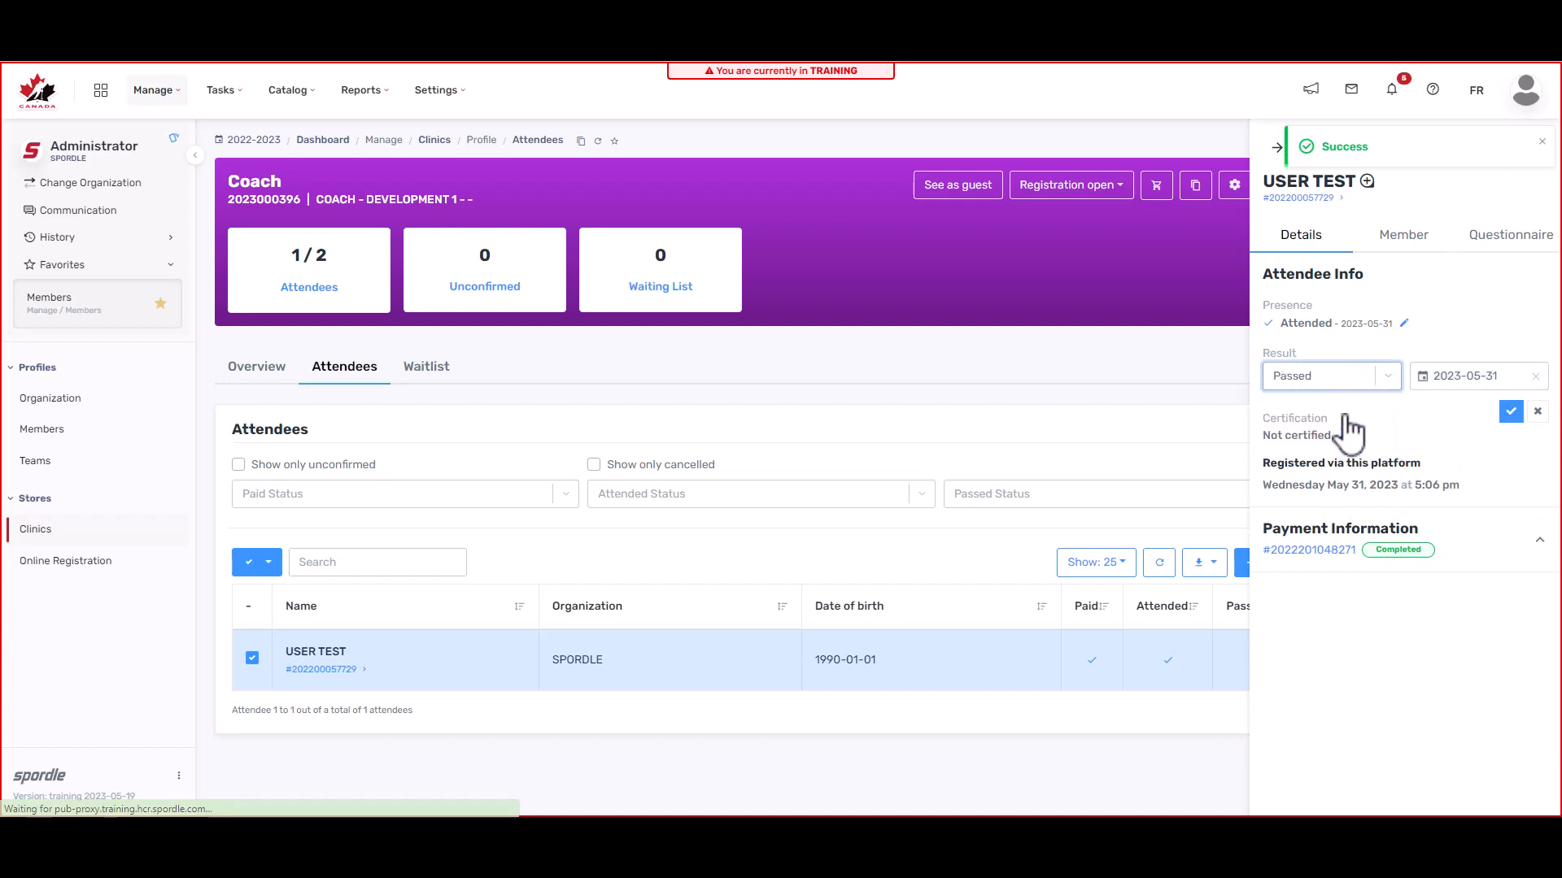
{"action": "left_click", "coordinate": [1511, 411]}
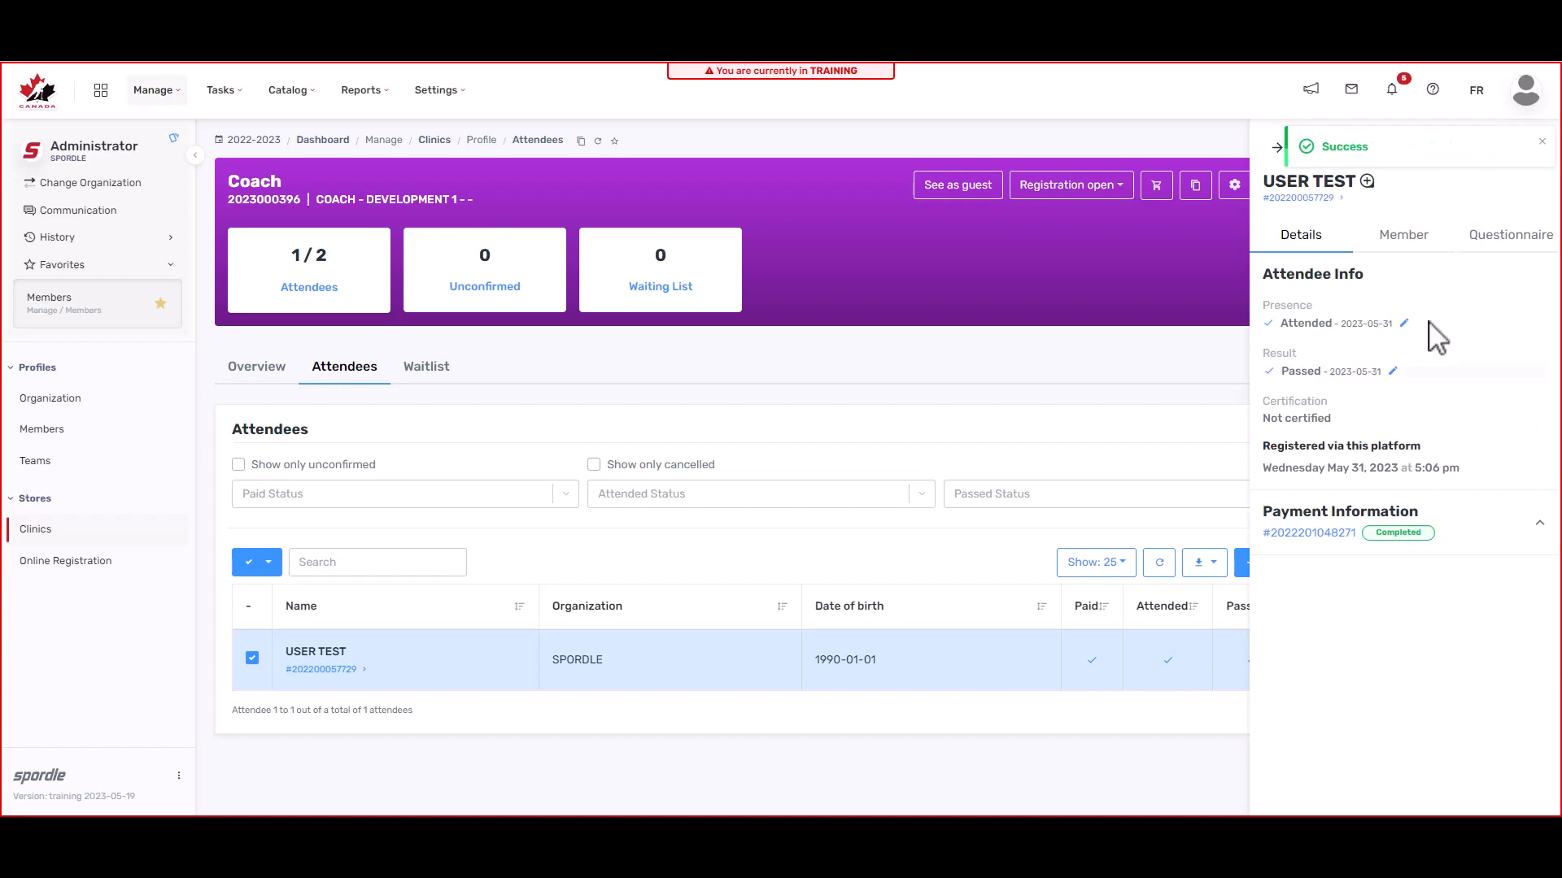
Step: Review the attendee's Member and Questionnaire tabs, then certify them on 2023-05-31 with a certification number
{"action": "left_click", "coordinate": [1411, 238]}
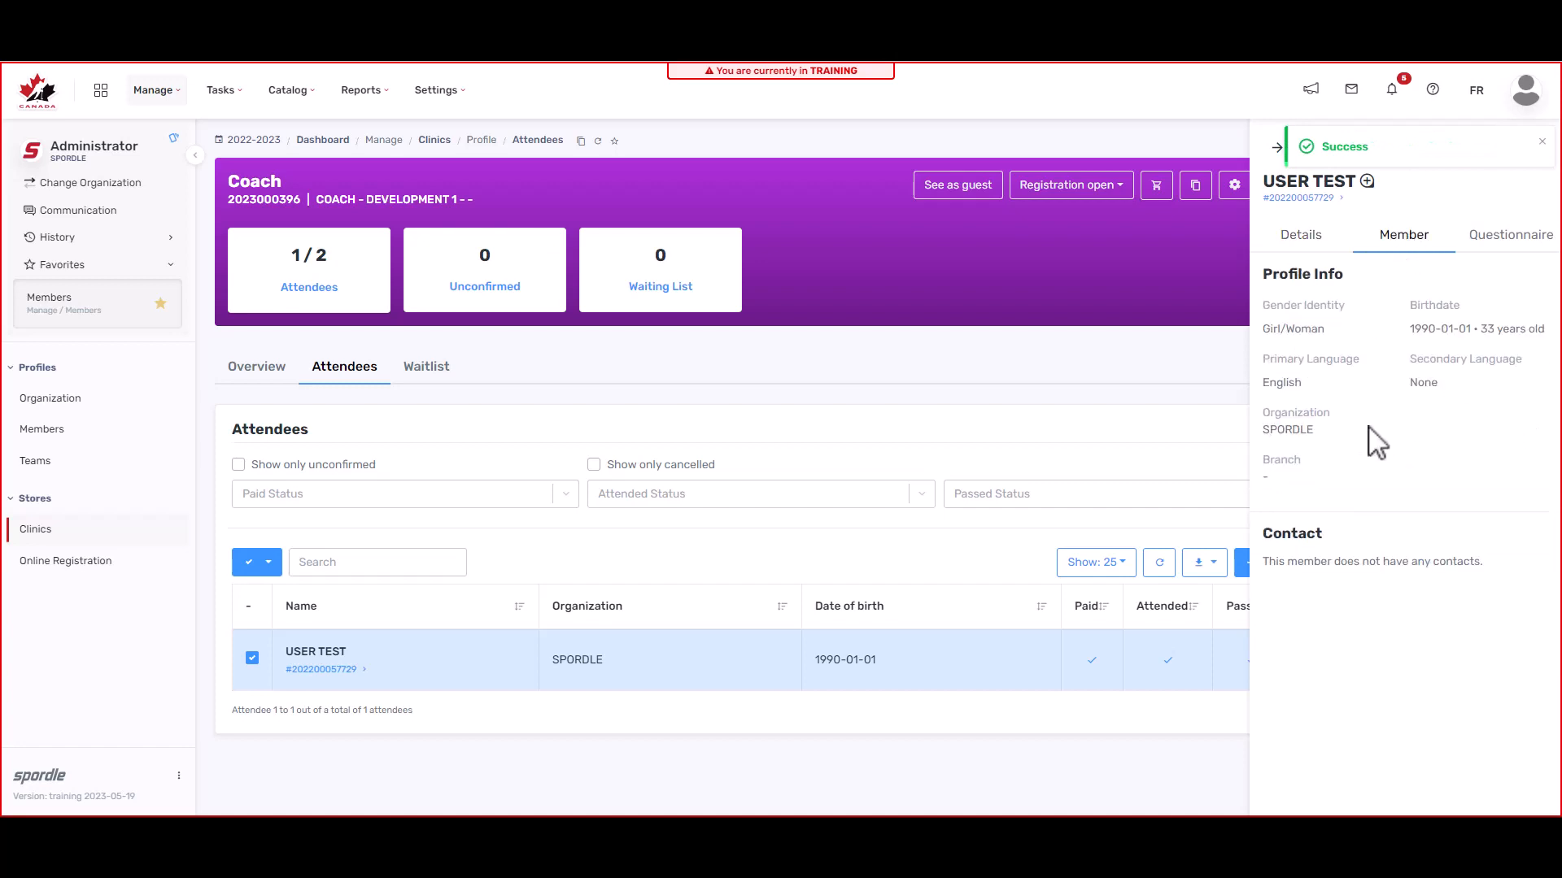
{"action": "left_click", "coordinate": [1521, 242]}
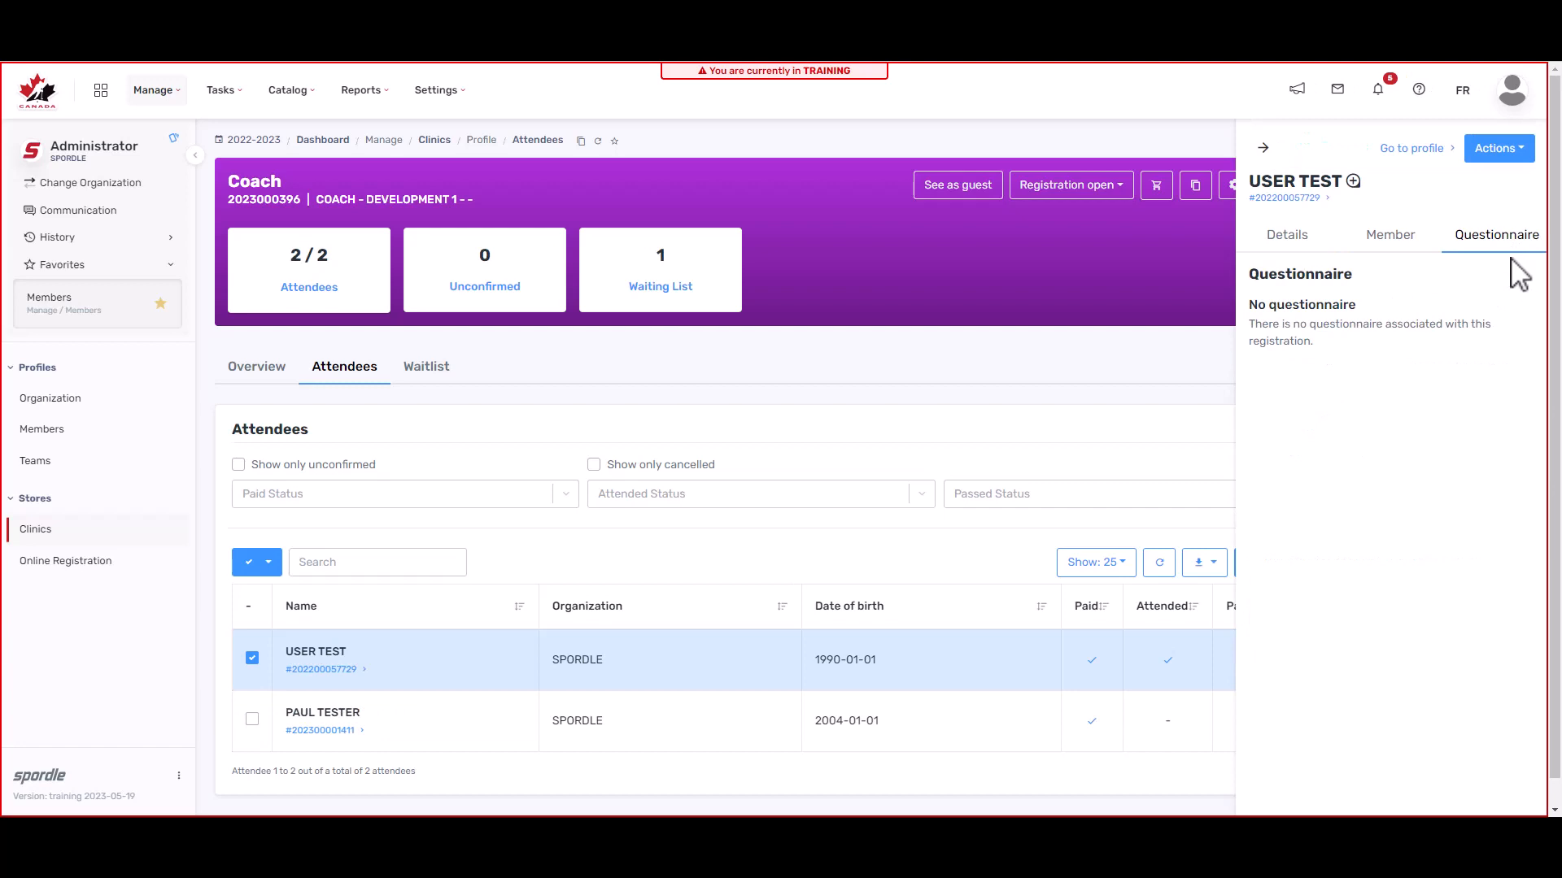
{"action": "left_click", "coordinate": [1526, 154]}
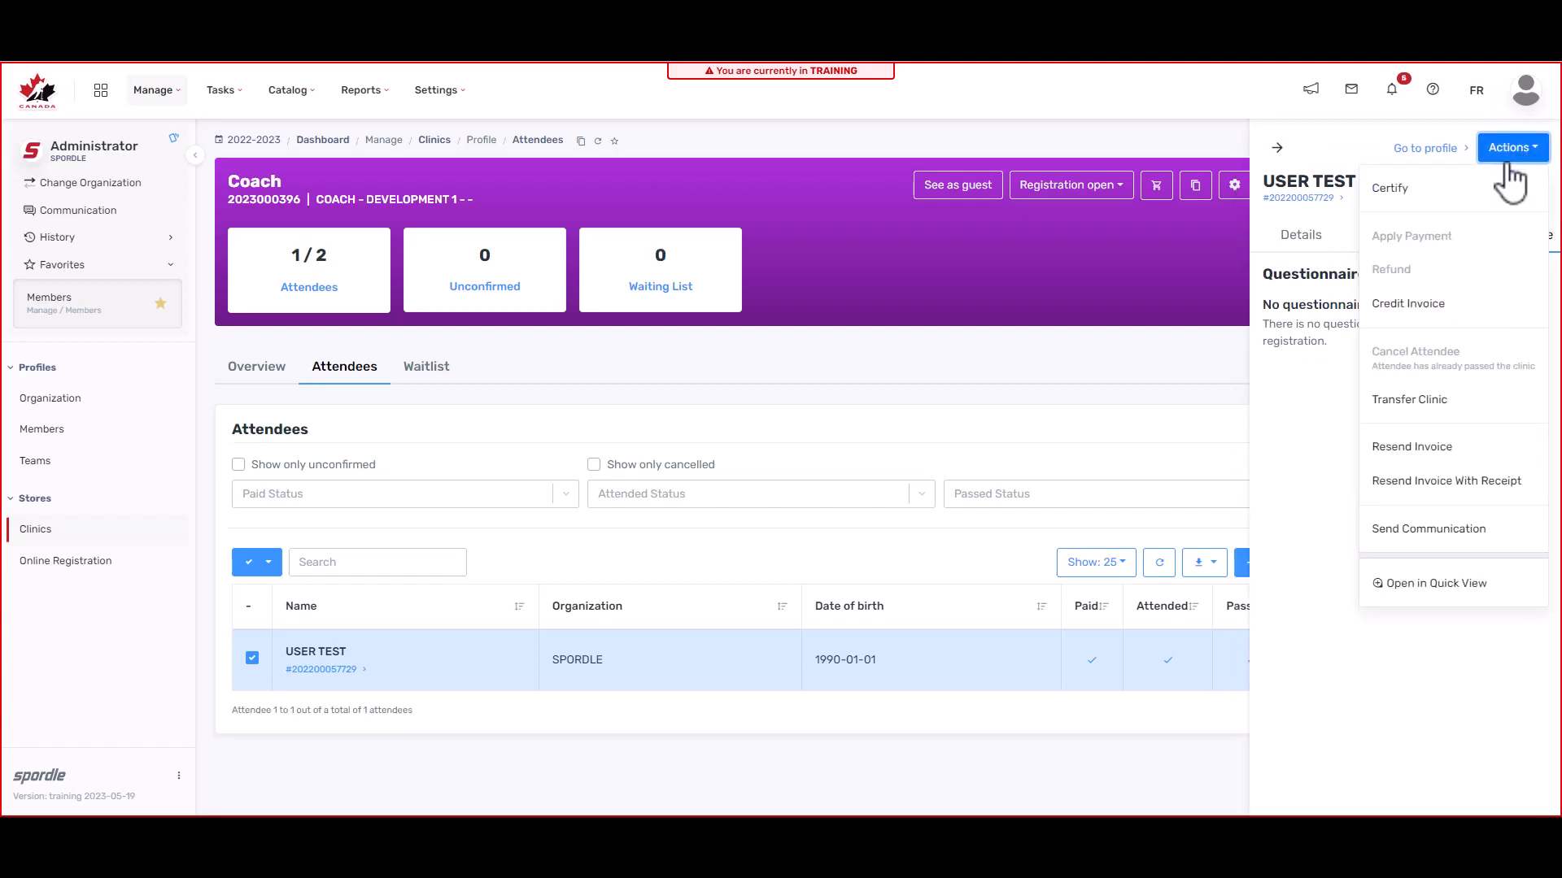
{"action": "left_click", "coordinate": [1469, 195]}
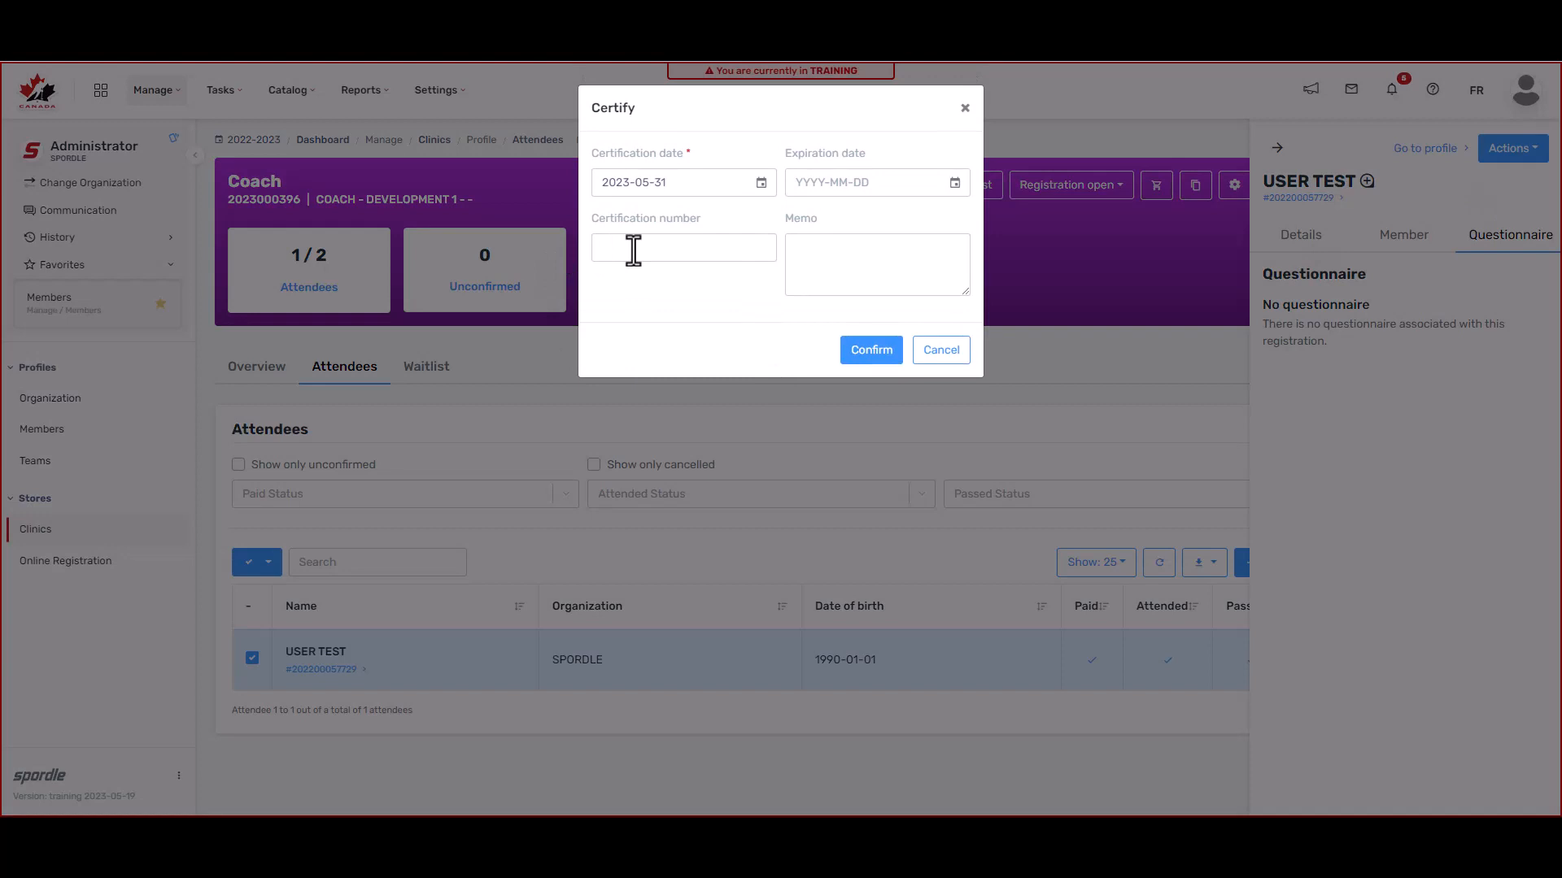
{"action": "left_click", "coordinate": [633, 250]}
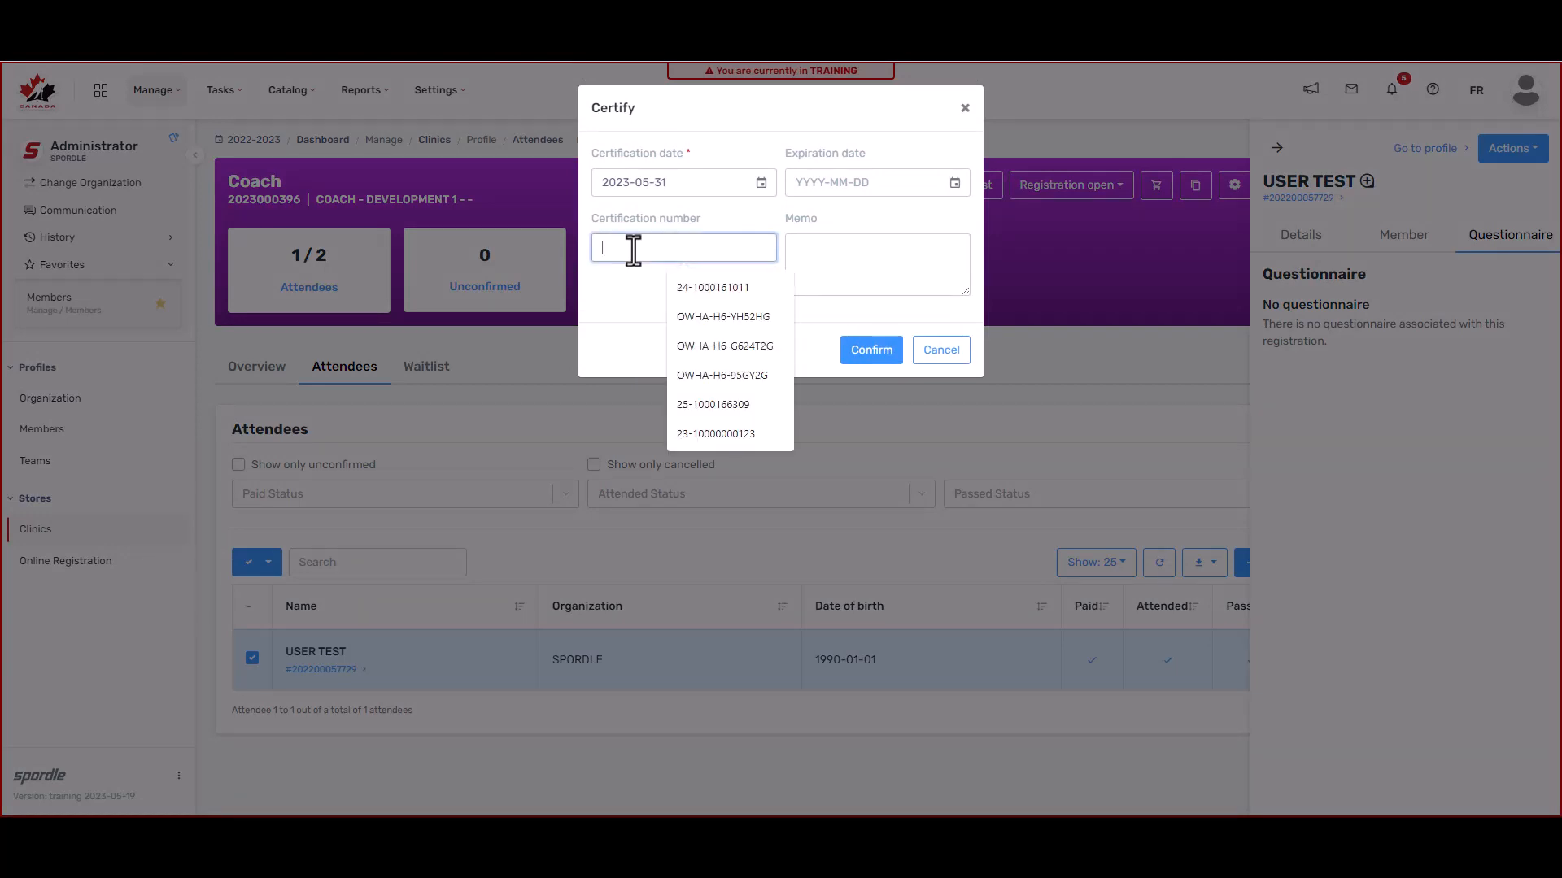
{"action": "type", "text": "123"}
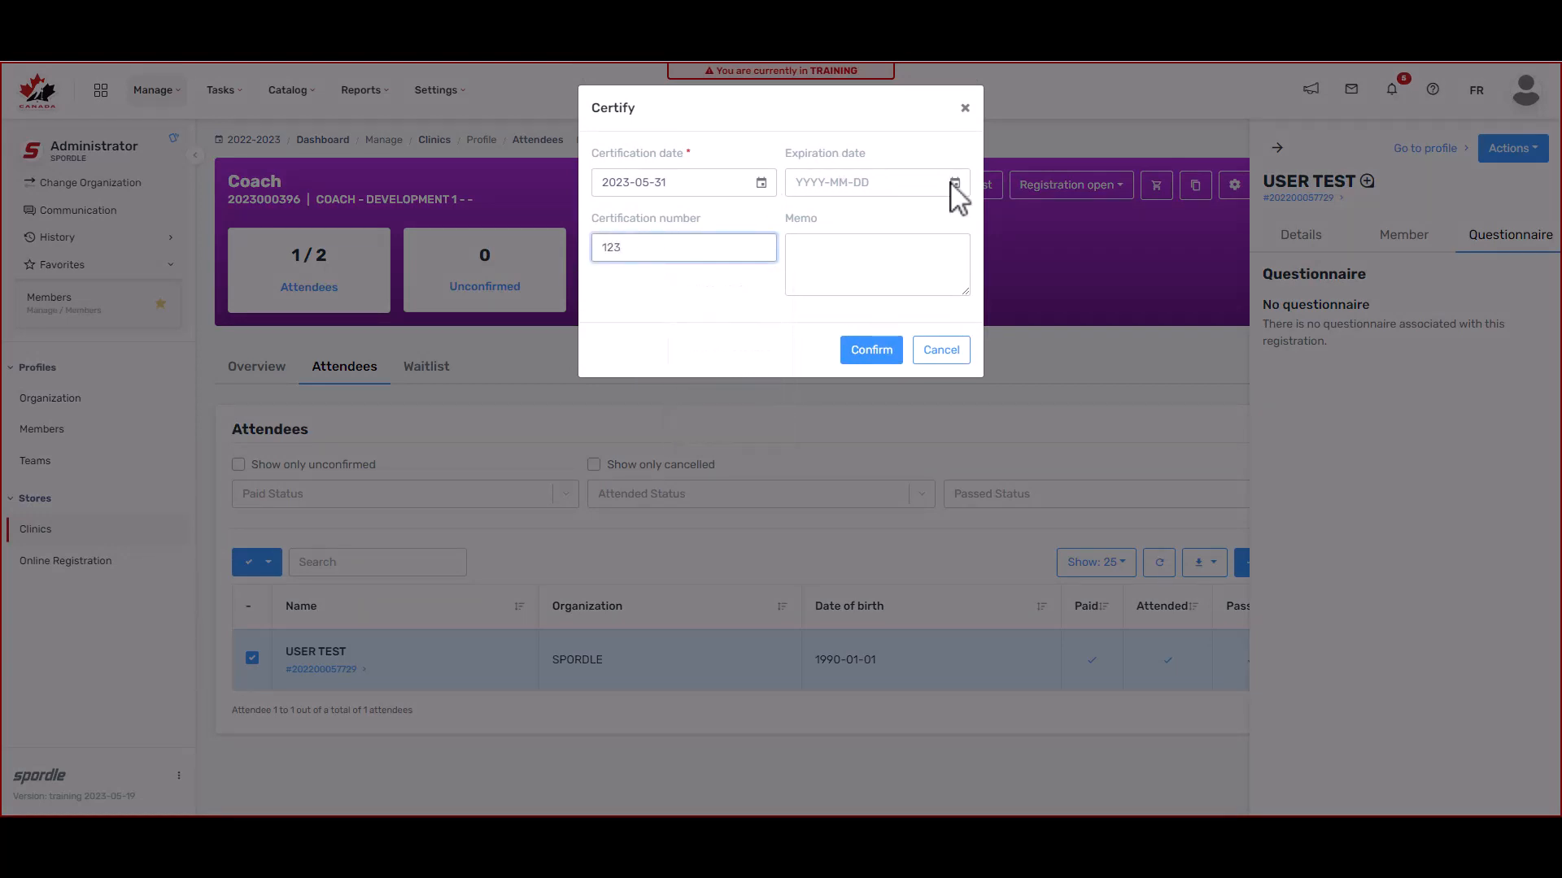
{"action": "left_click", "coordinate": [950, 186]}
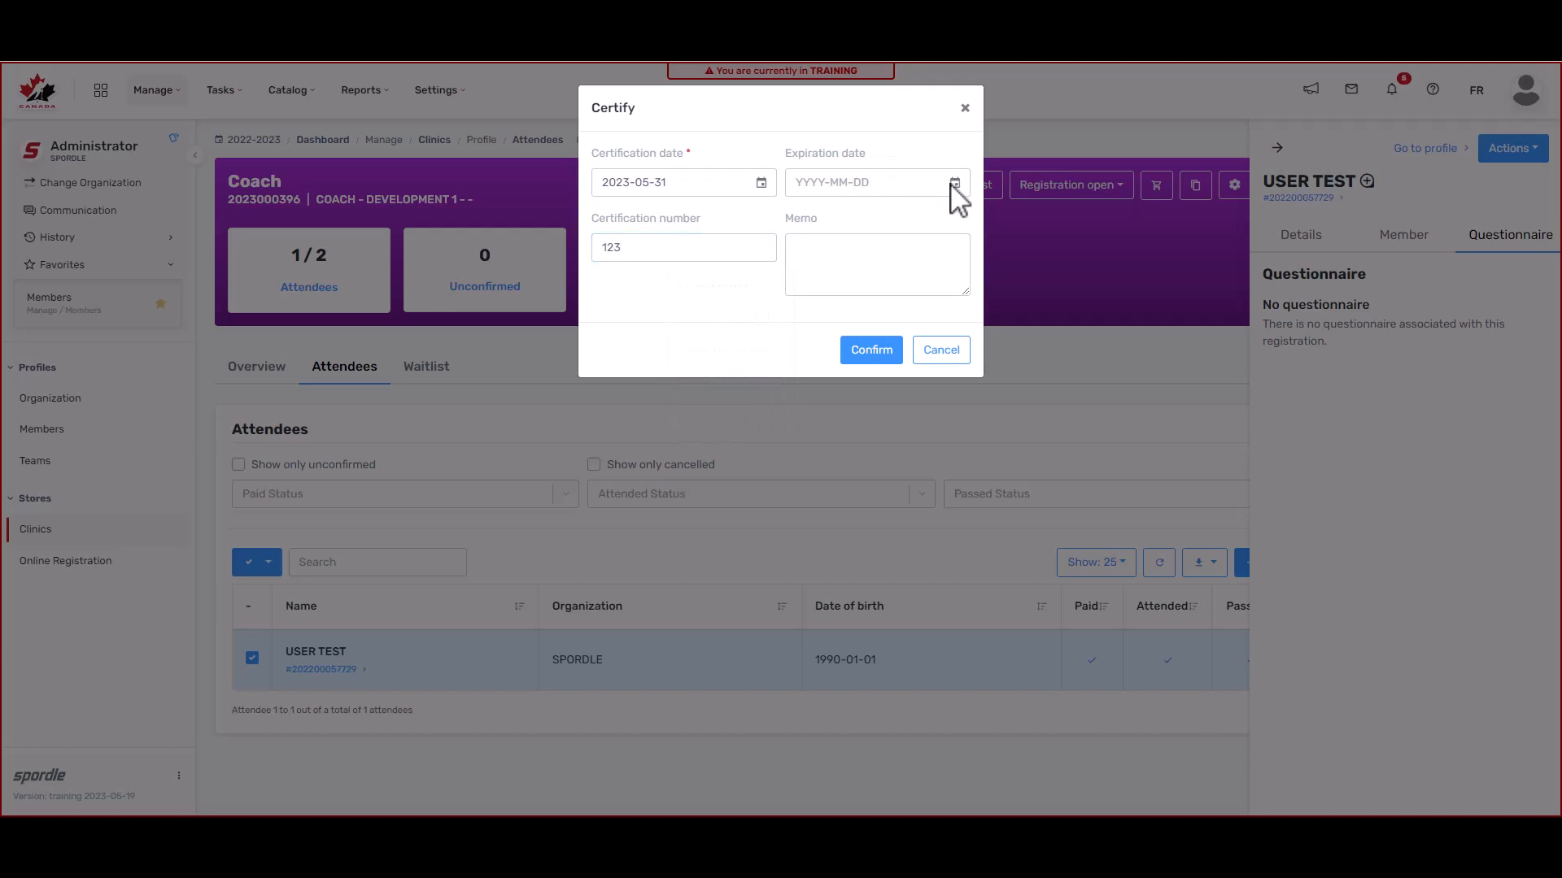
{"action": "left_click", "coordinate": [867, 352]}
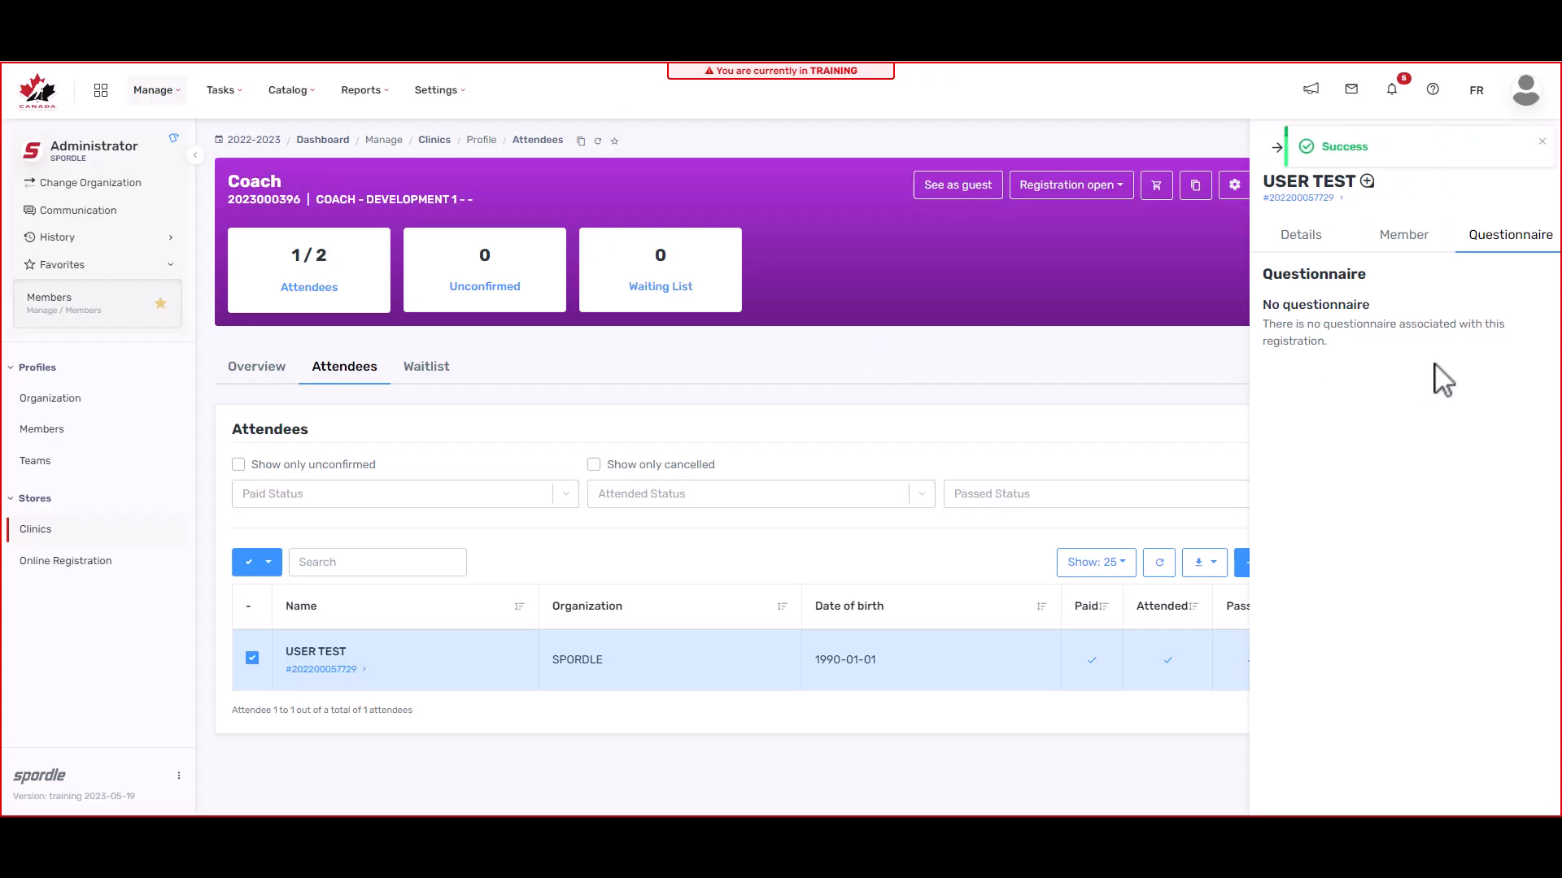
{"action": "left_click", "coordinate": [1512, 148]}
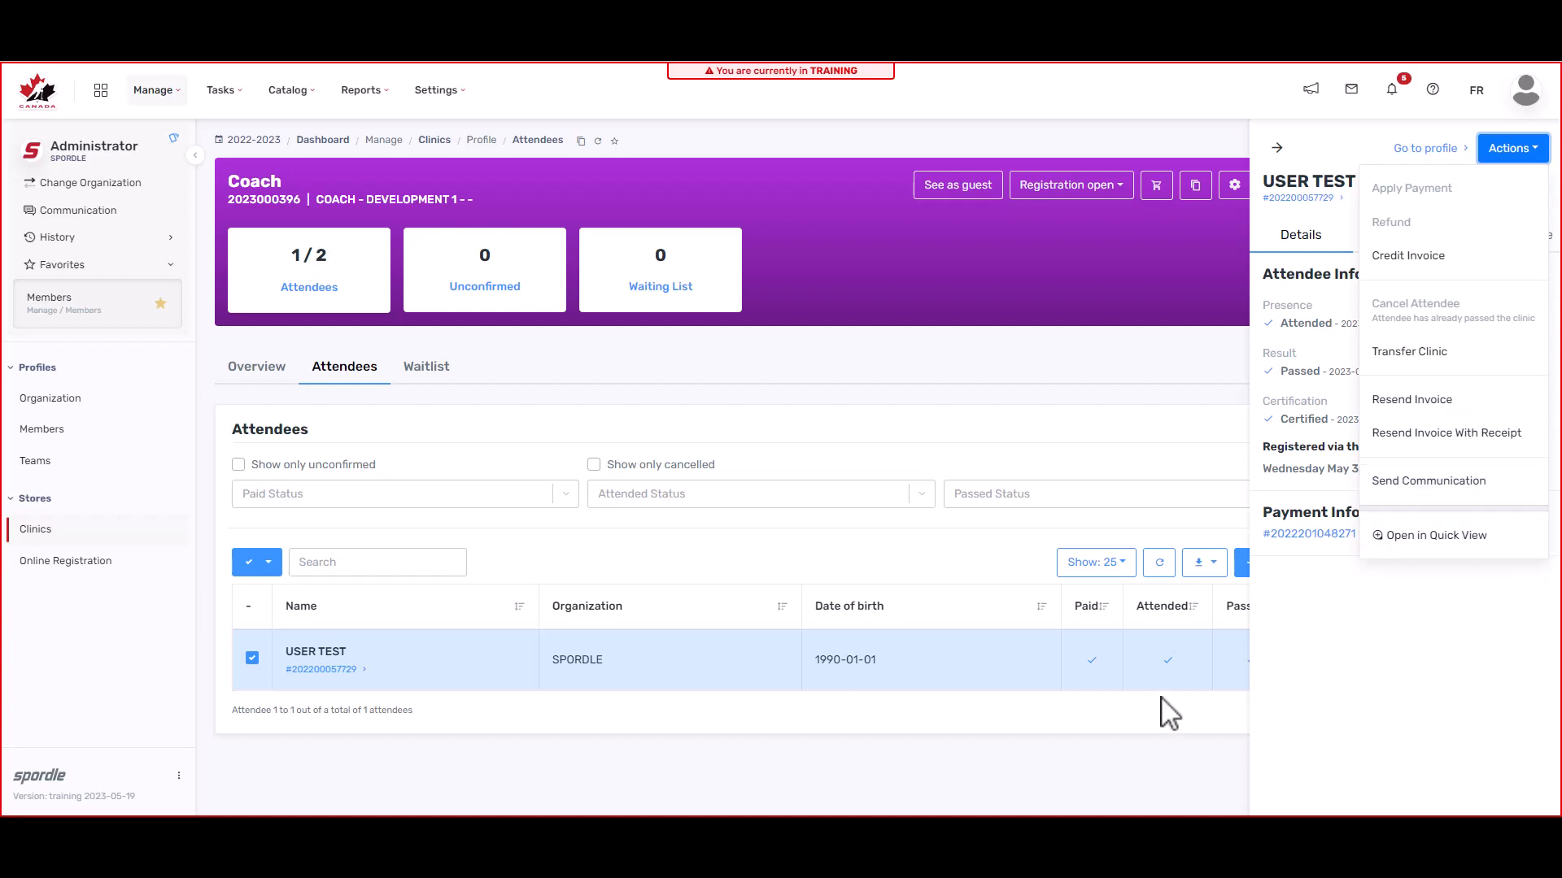
Step: Close the attendee's details panel to return to the Coach clinic's full attendee list
{"action": "left_click", "coordinate": [1001, 688]}
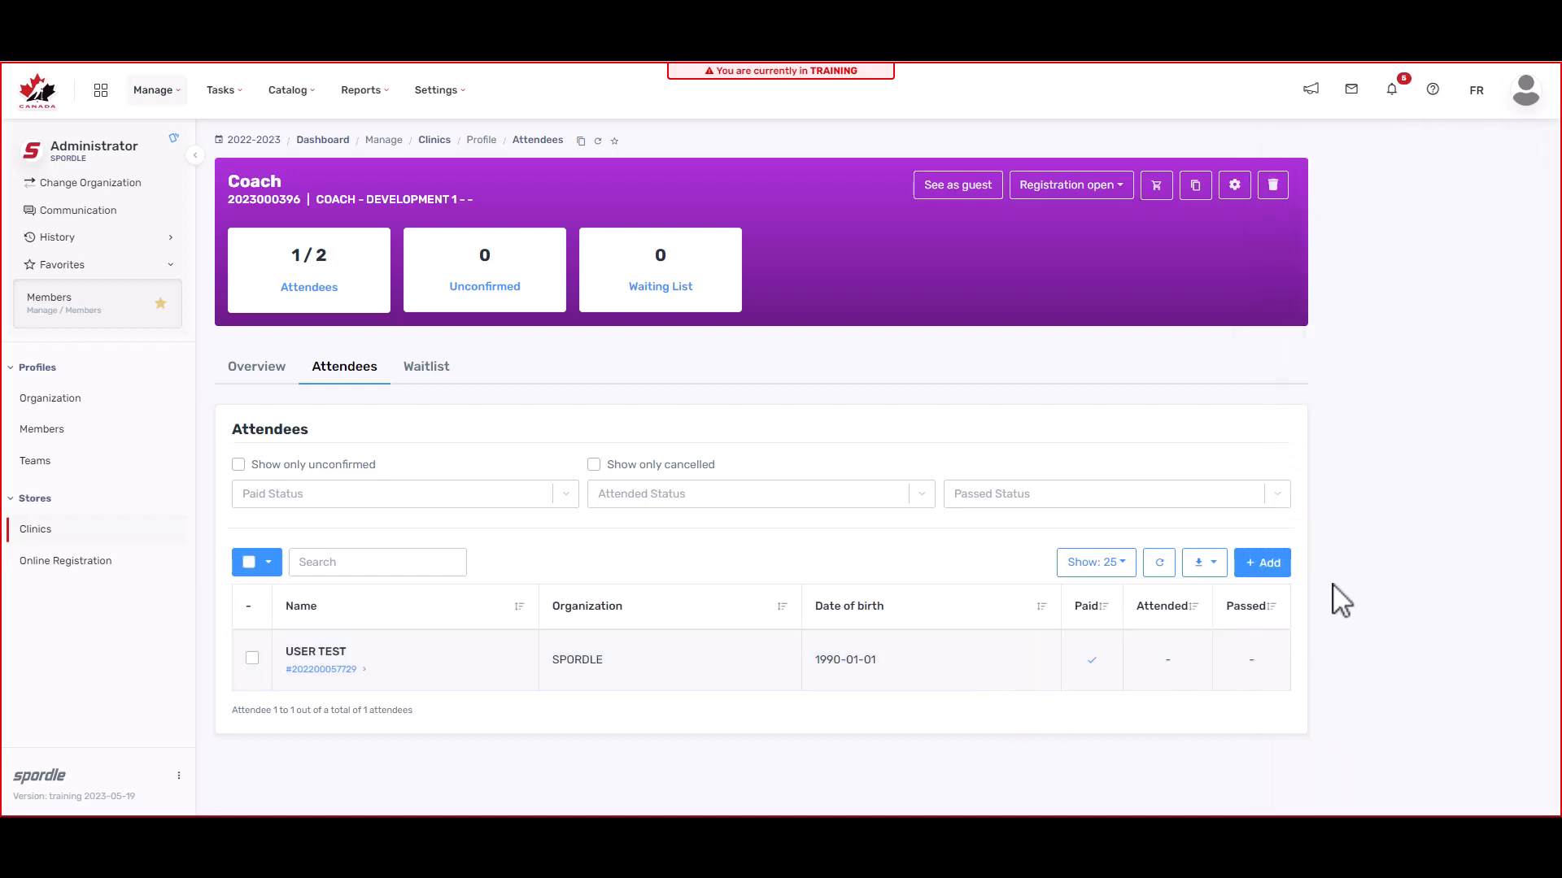
{"action": "left_click", "coordinate": [1265, 569]}
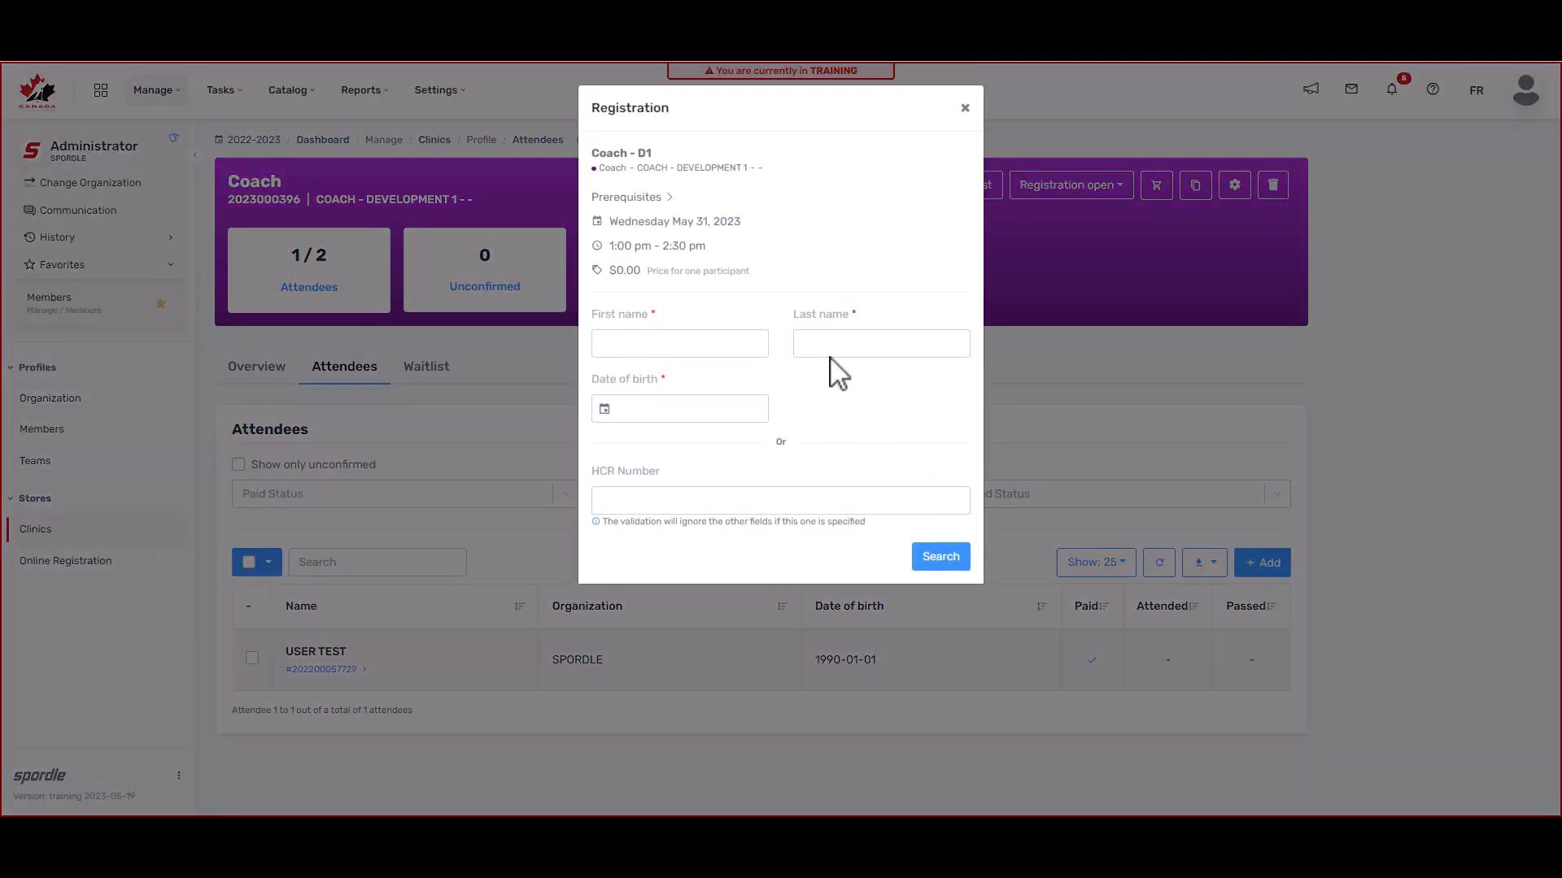
{"action": "left_click", "coordinate": [806, 500]}
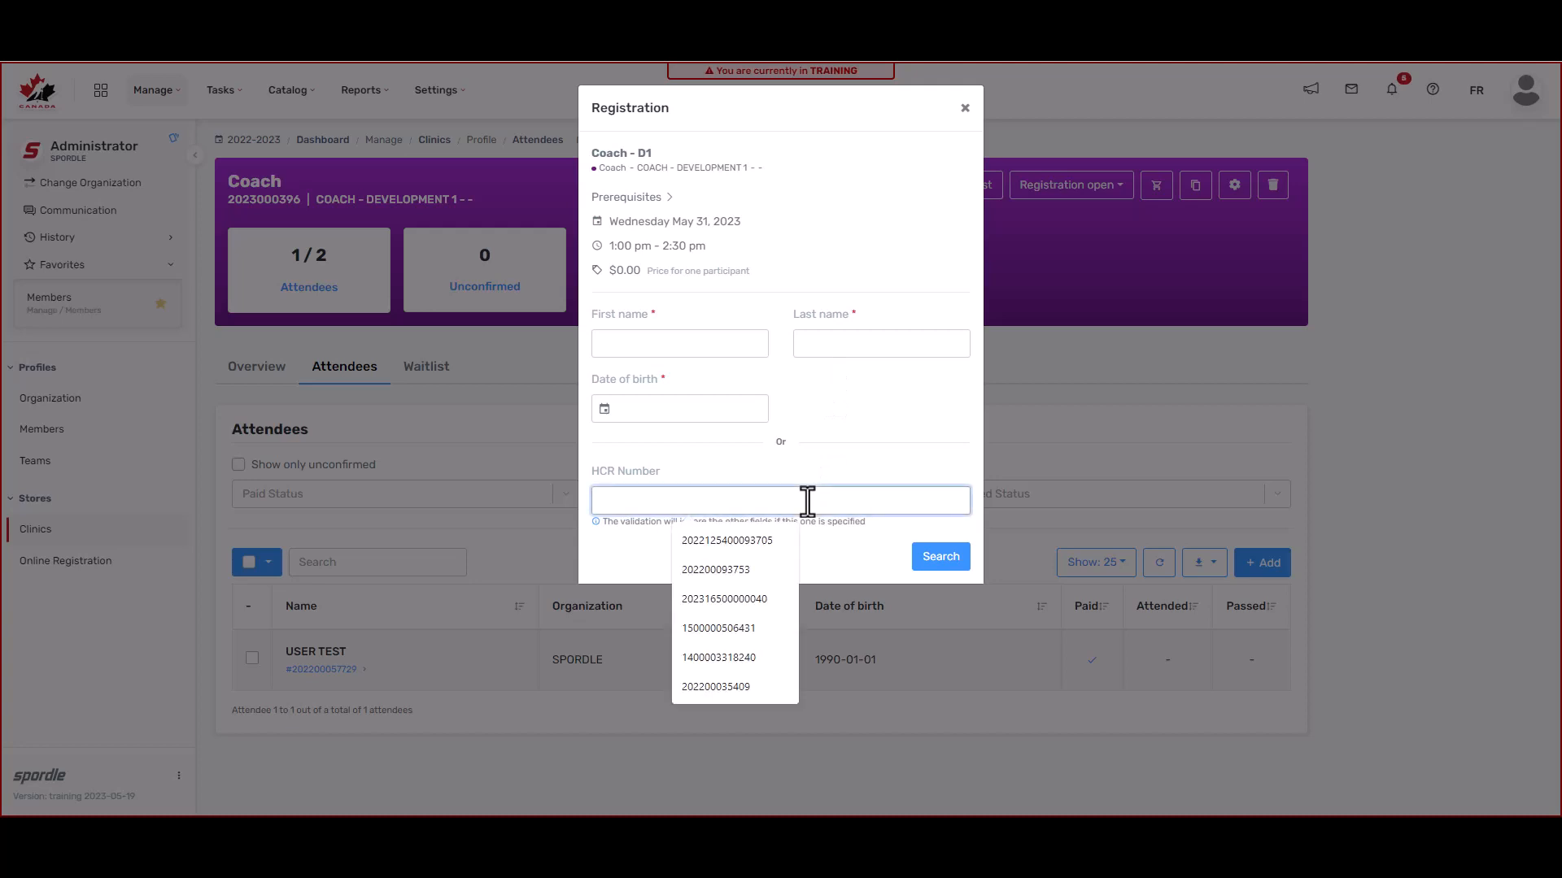
{"action": "key", "text": "ctrl+v"}
{"action": "left_click", "coordinate": [956, 566]}
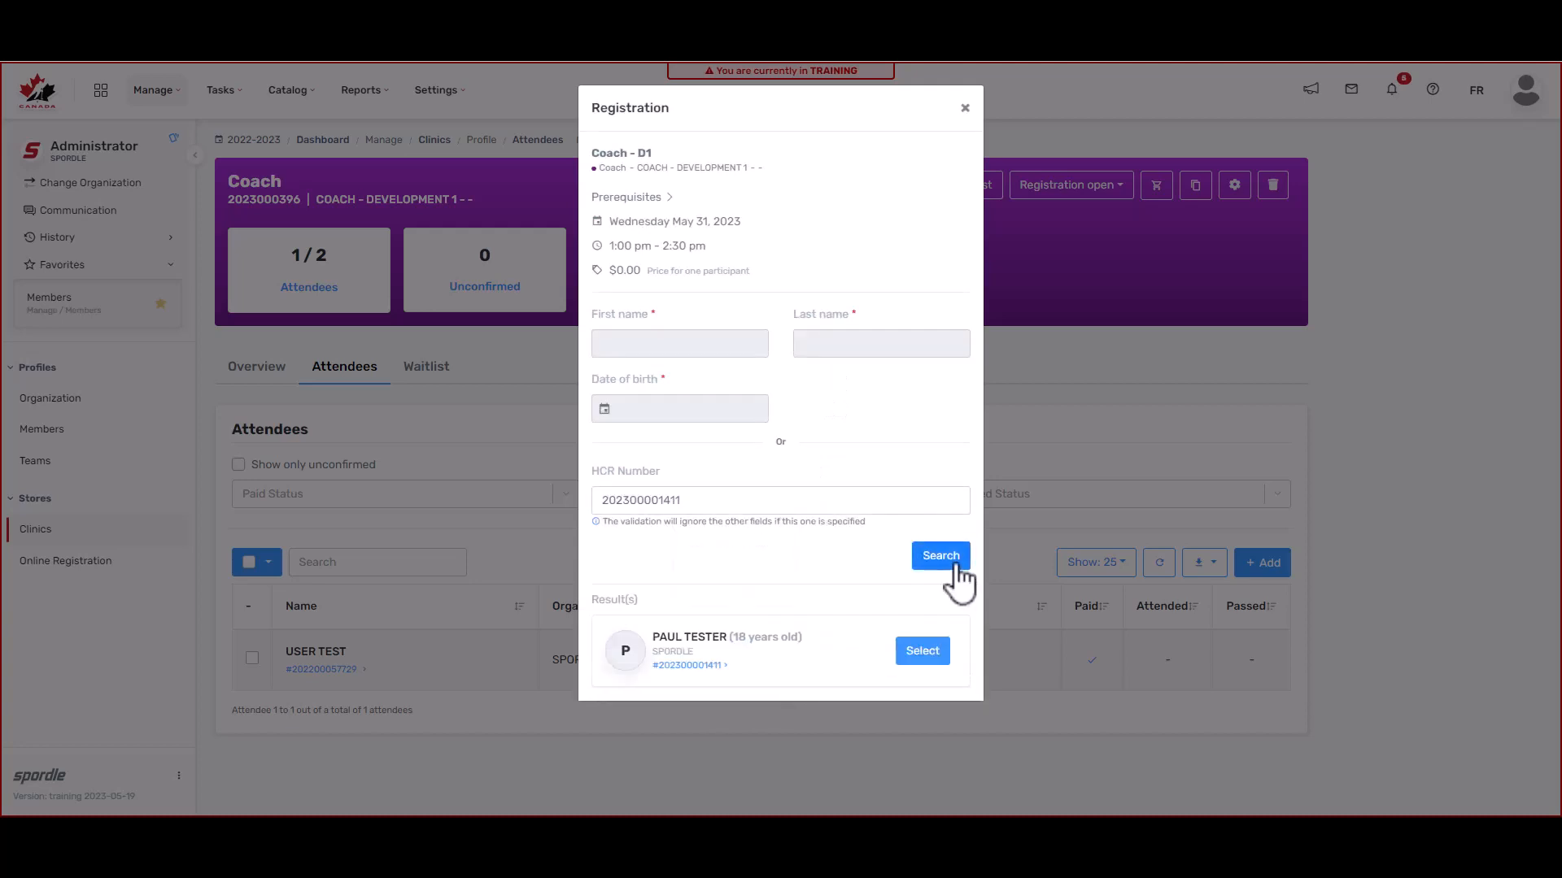
{"action": "left_click", "coordinate": [933, 655]}
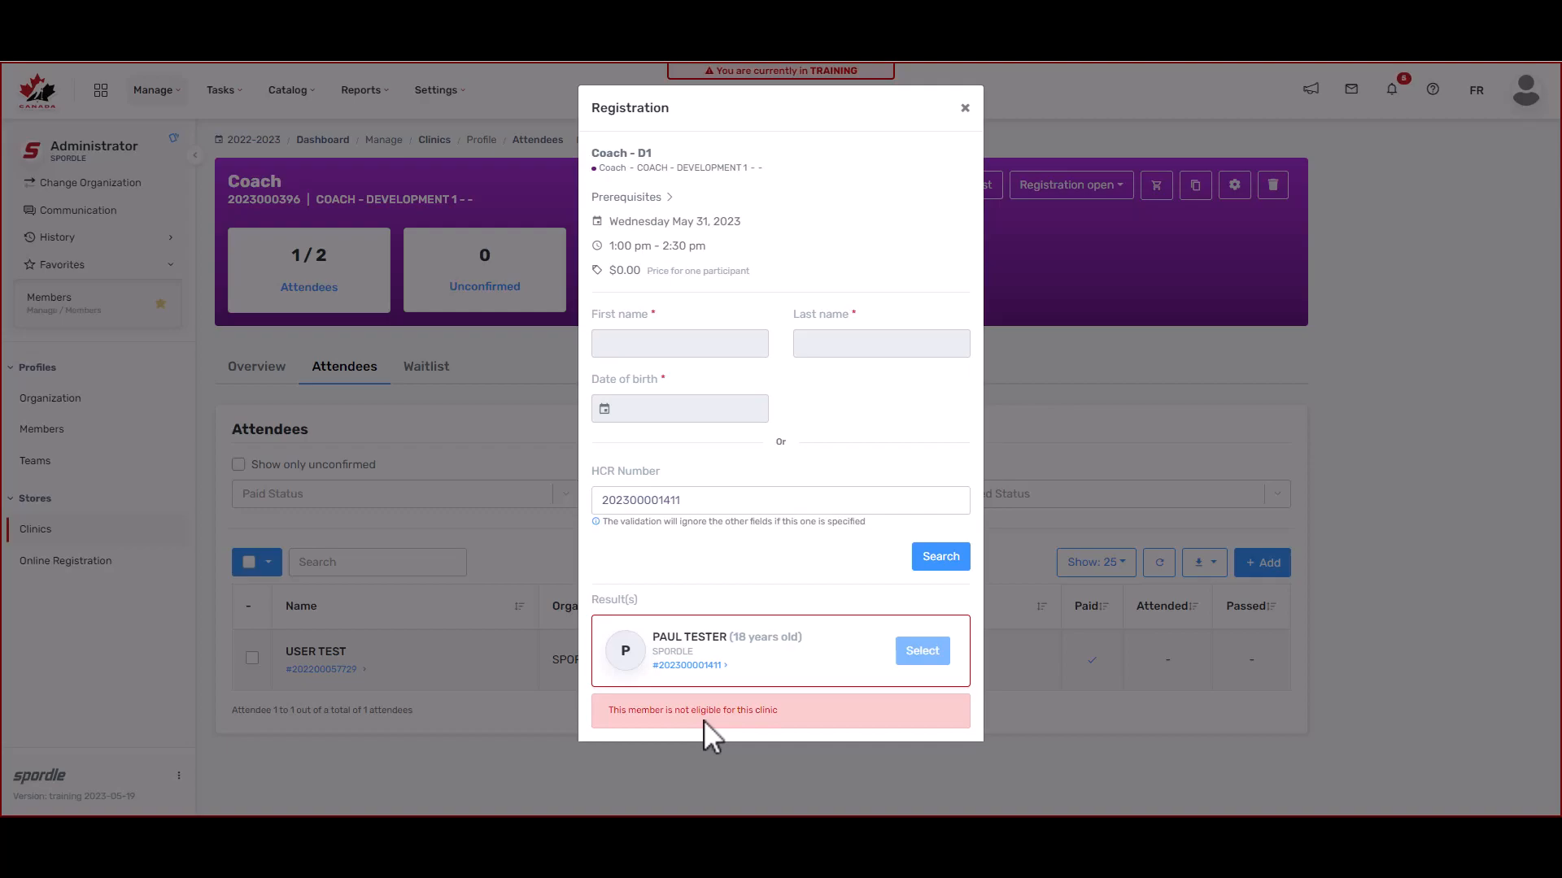
{"action": "key", "text": "Escape"}
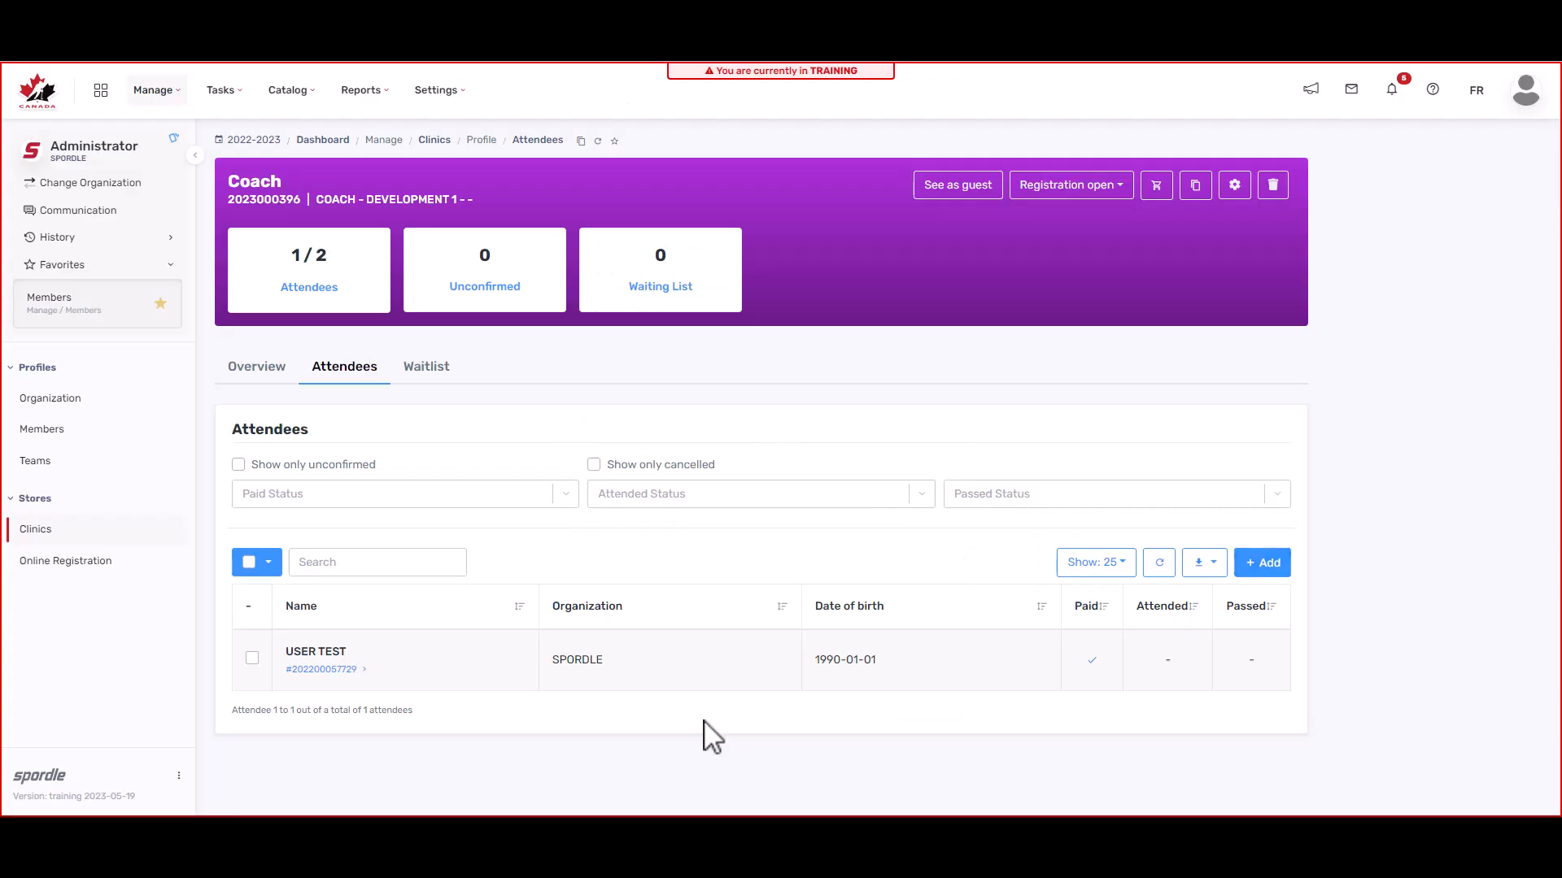
Step: Register a second member by their pasted HCR number, accepting the default registration date
{"action": "left_click", "coordinate": [1269, 563]}
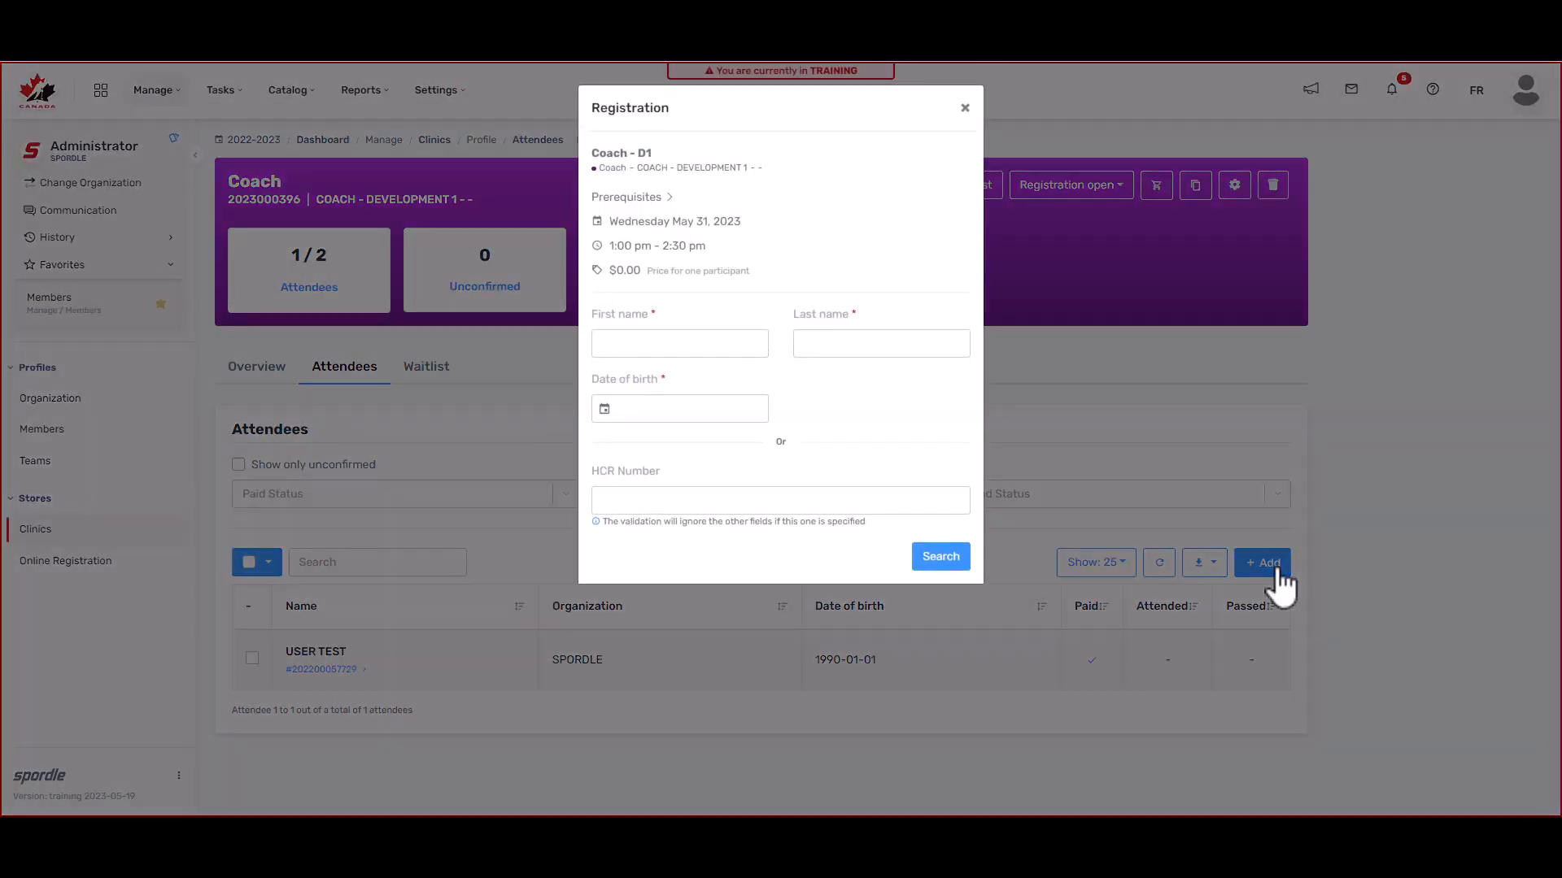
{"action": "left_click", "coordinate": [829, 502]}
{"action": "key", "text": "ctrl+v"}
{"action": "left_click", "coordinate": [948, 558]}
{"action": "left_click", "coordinate": [922, 655]}
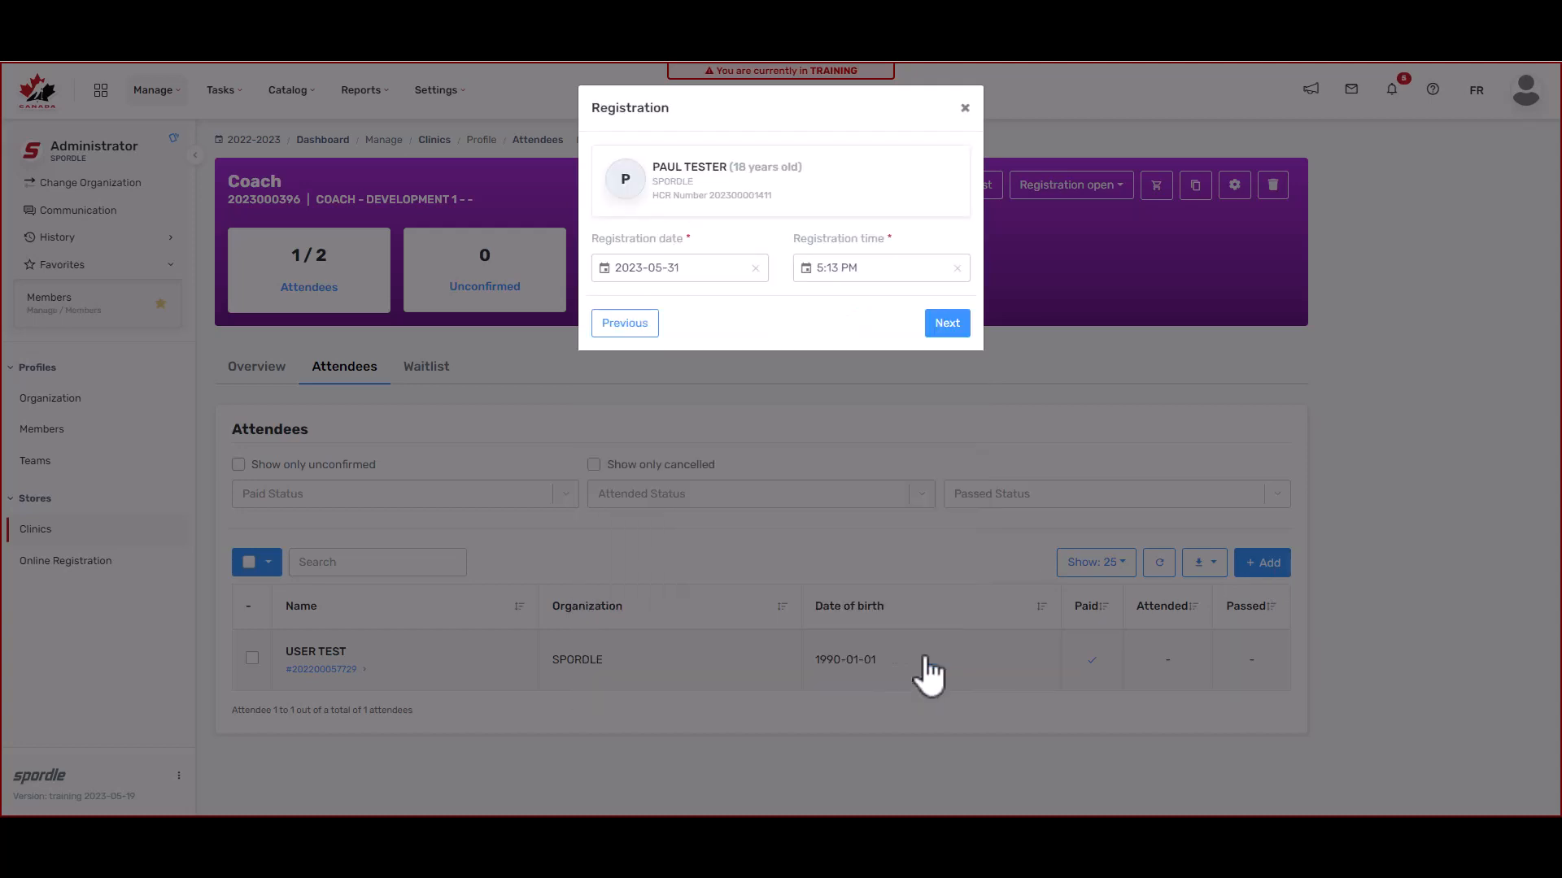
{"action": "left_click", "coordinate": [960, 329]}
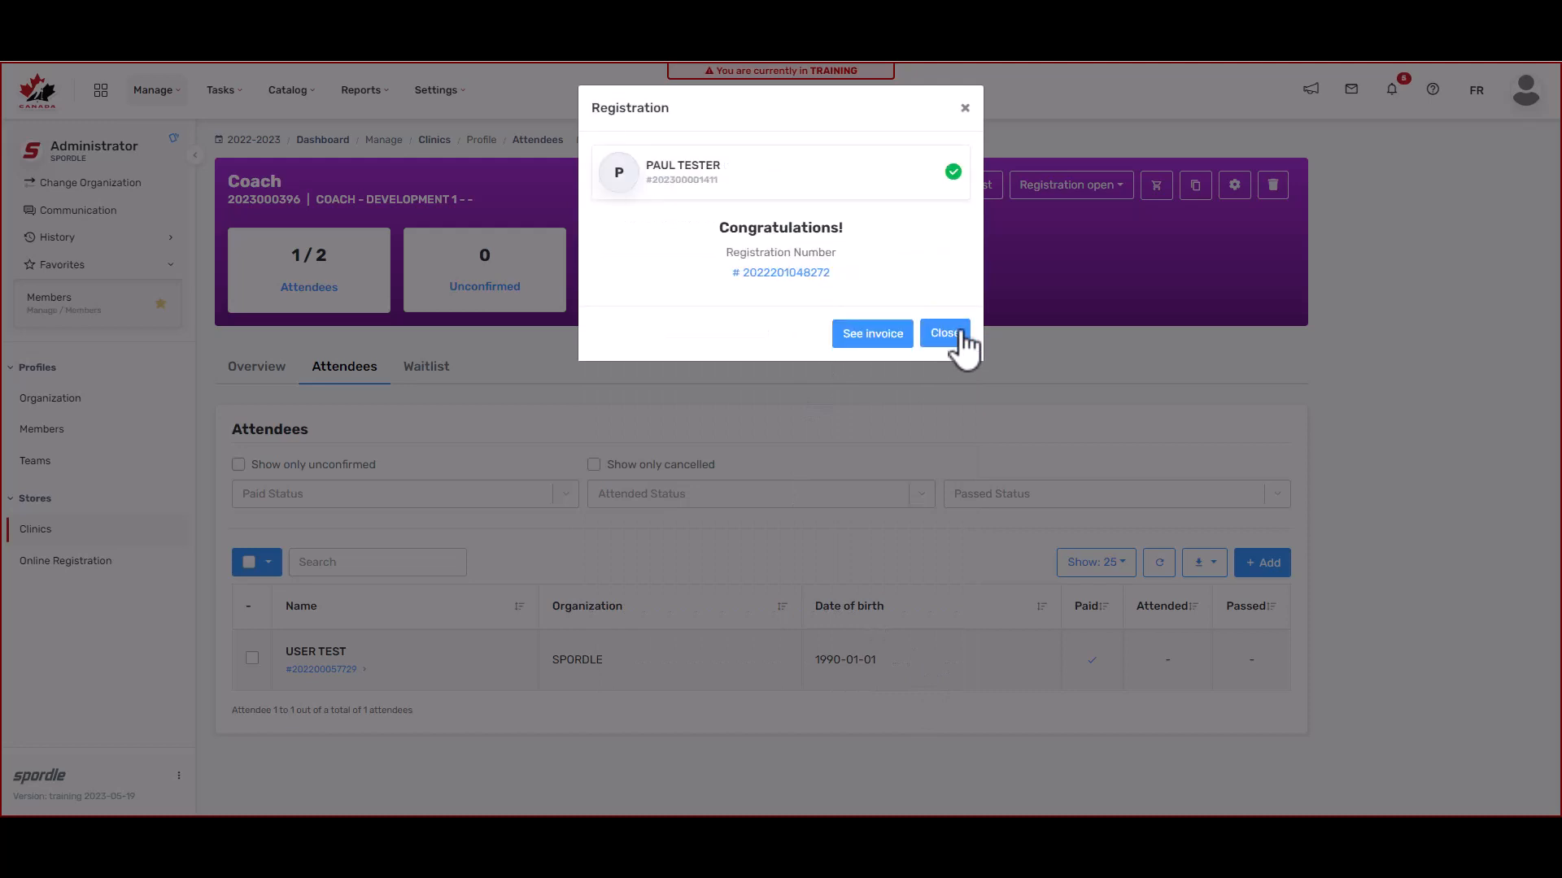
{"action": "left_click", "coordinate": [958, 333]}
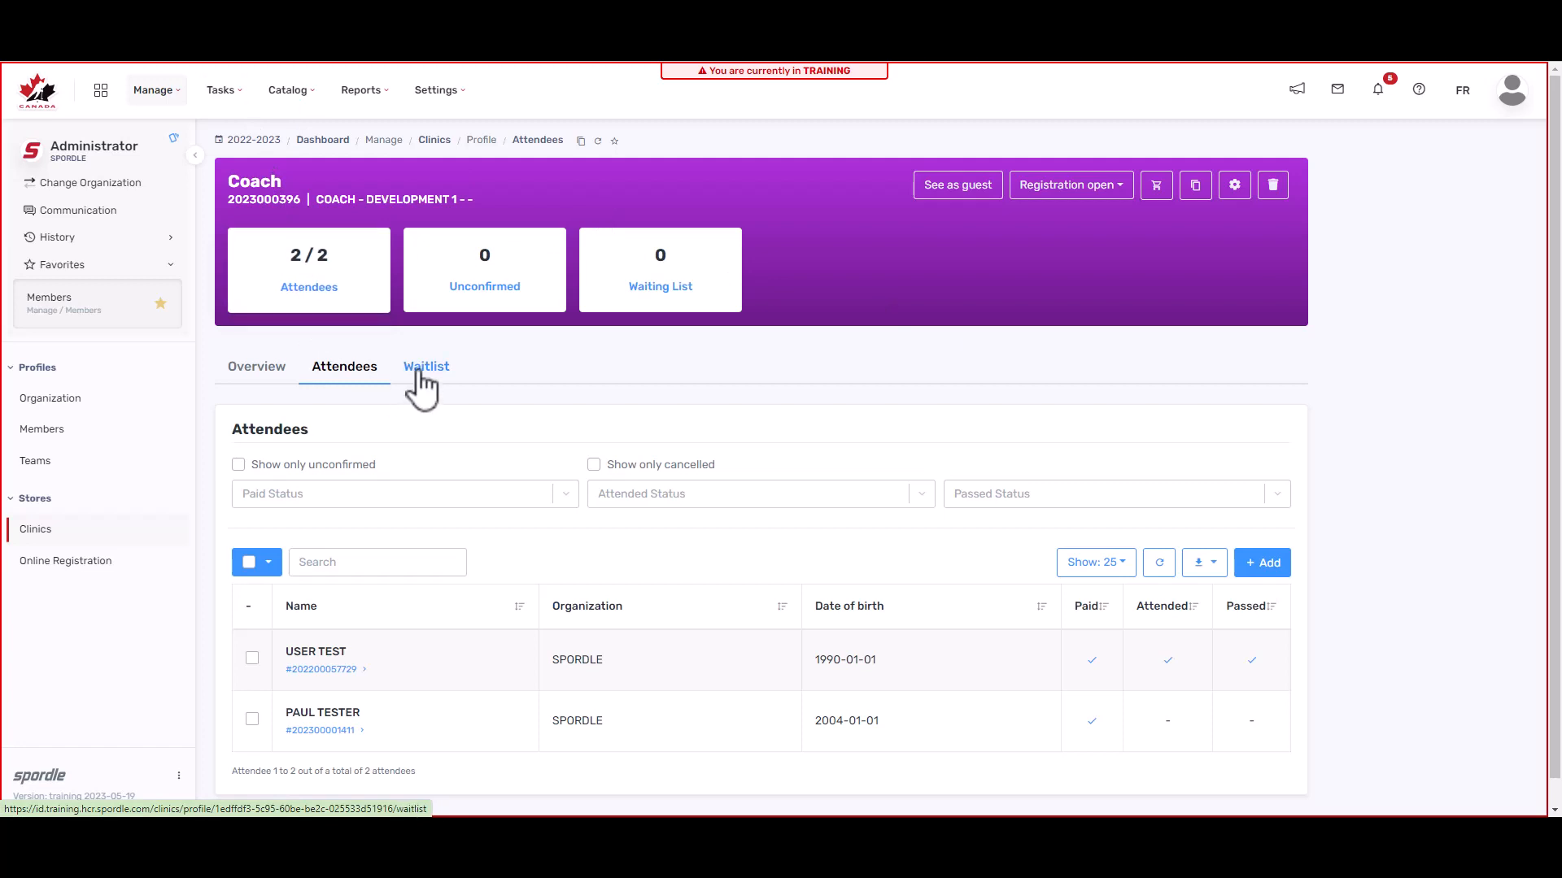
Step: Add a third member by HCR number and accept the sold-out notice to waitlist them
{"action": "left_click", "coordinate": [1278, 573]}
{"action": "left_click", "coordinate": [772, 504]}
{"action": "key", "text": "ctrl+v"}
{"action": "left_click", "coordinate": [945, 556]}
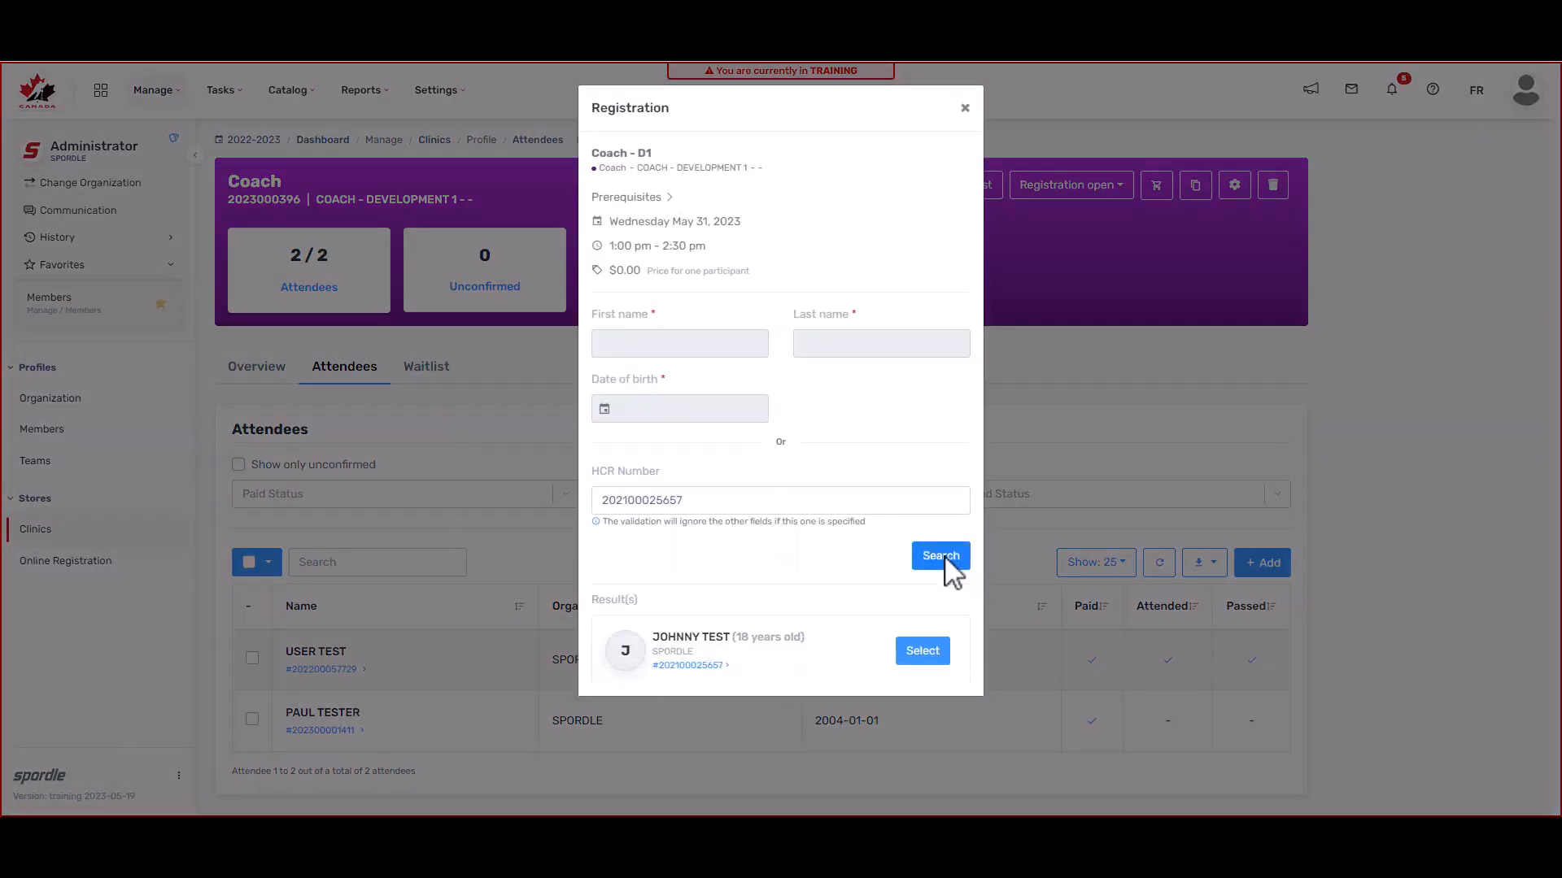
{"action": "left_click", "coordinate": [927, 658]}
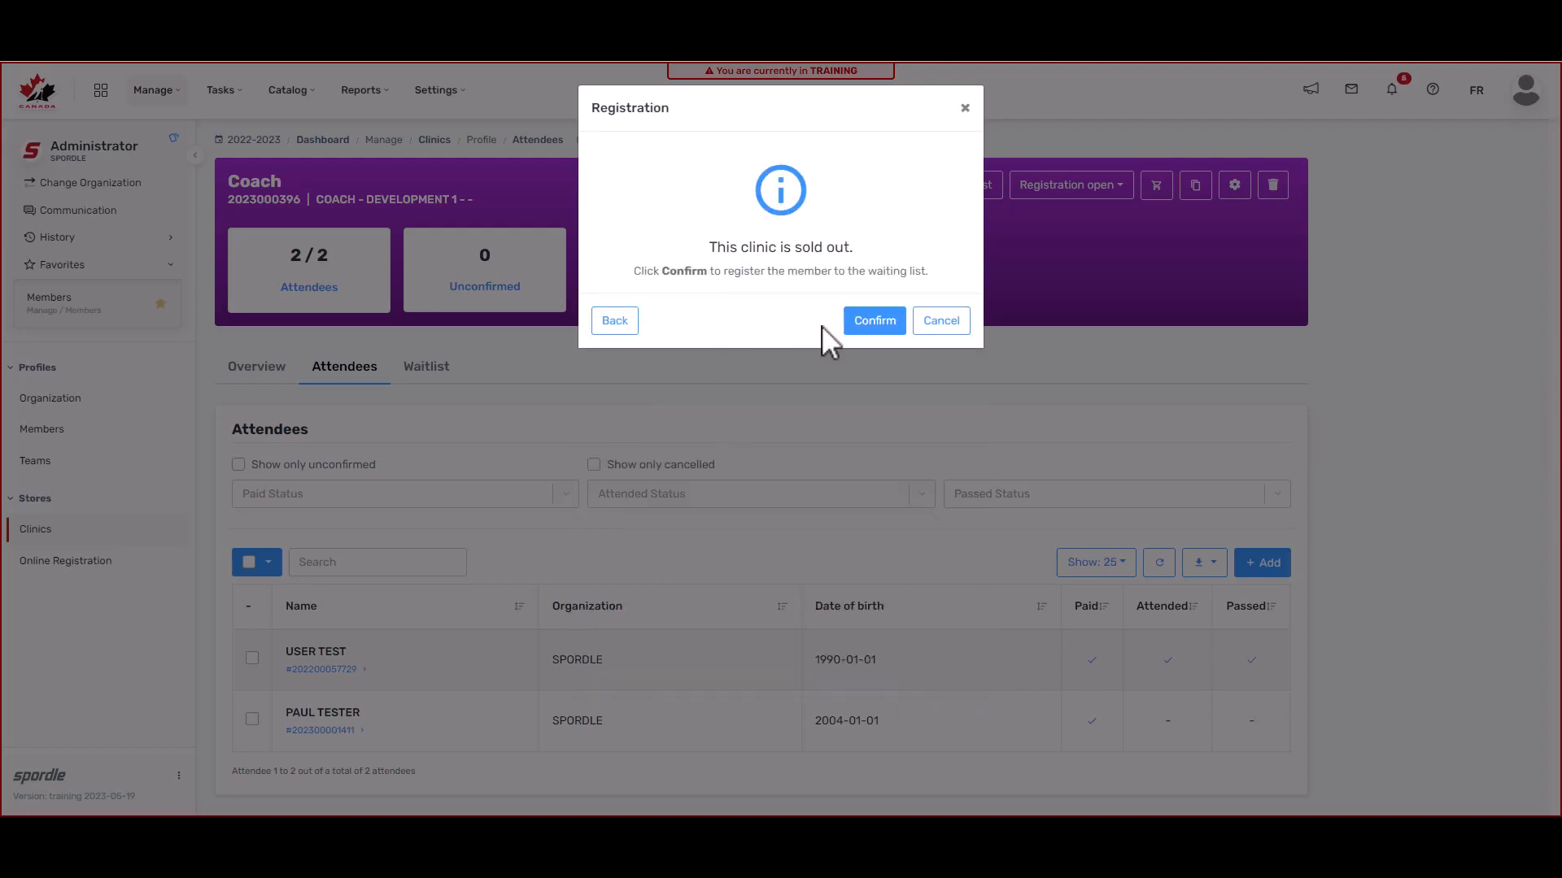
{"action": "left_click", "coordinate": [869, 326]}
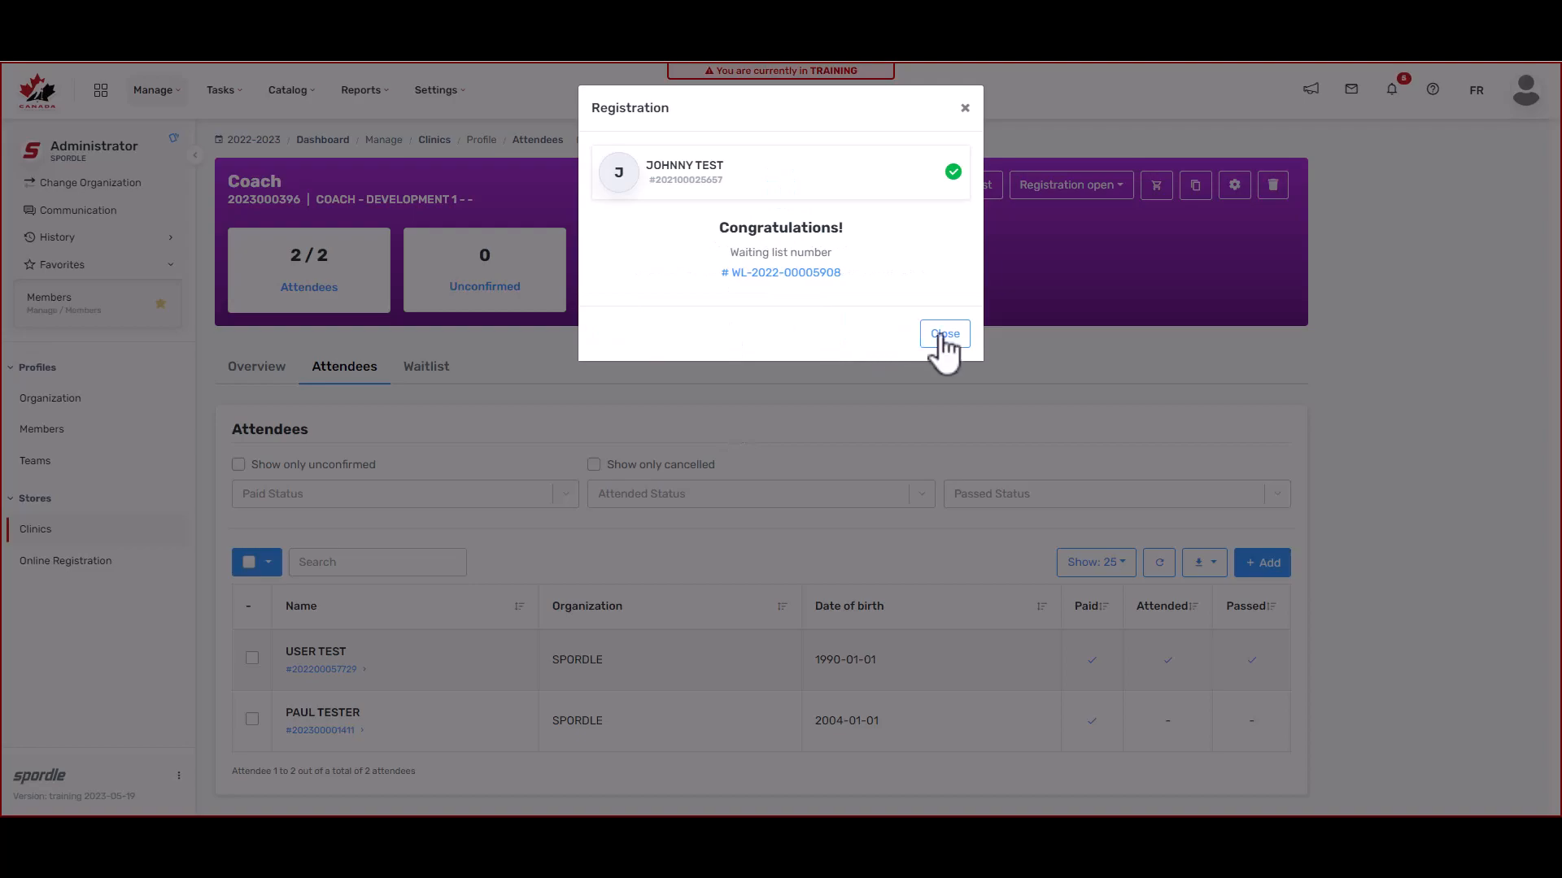
{"action": "left_click", "coordinate": [939, 337]}
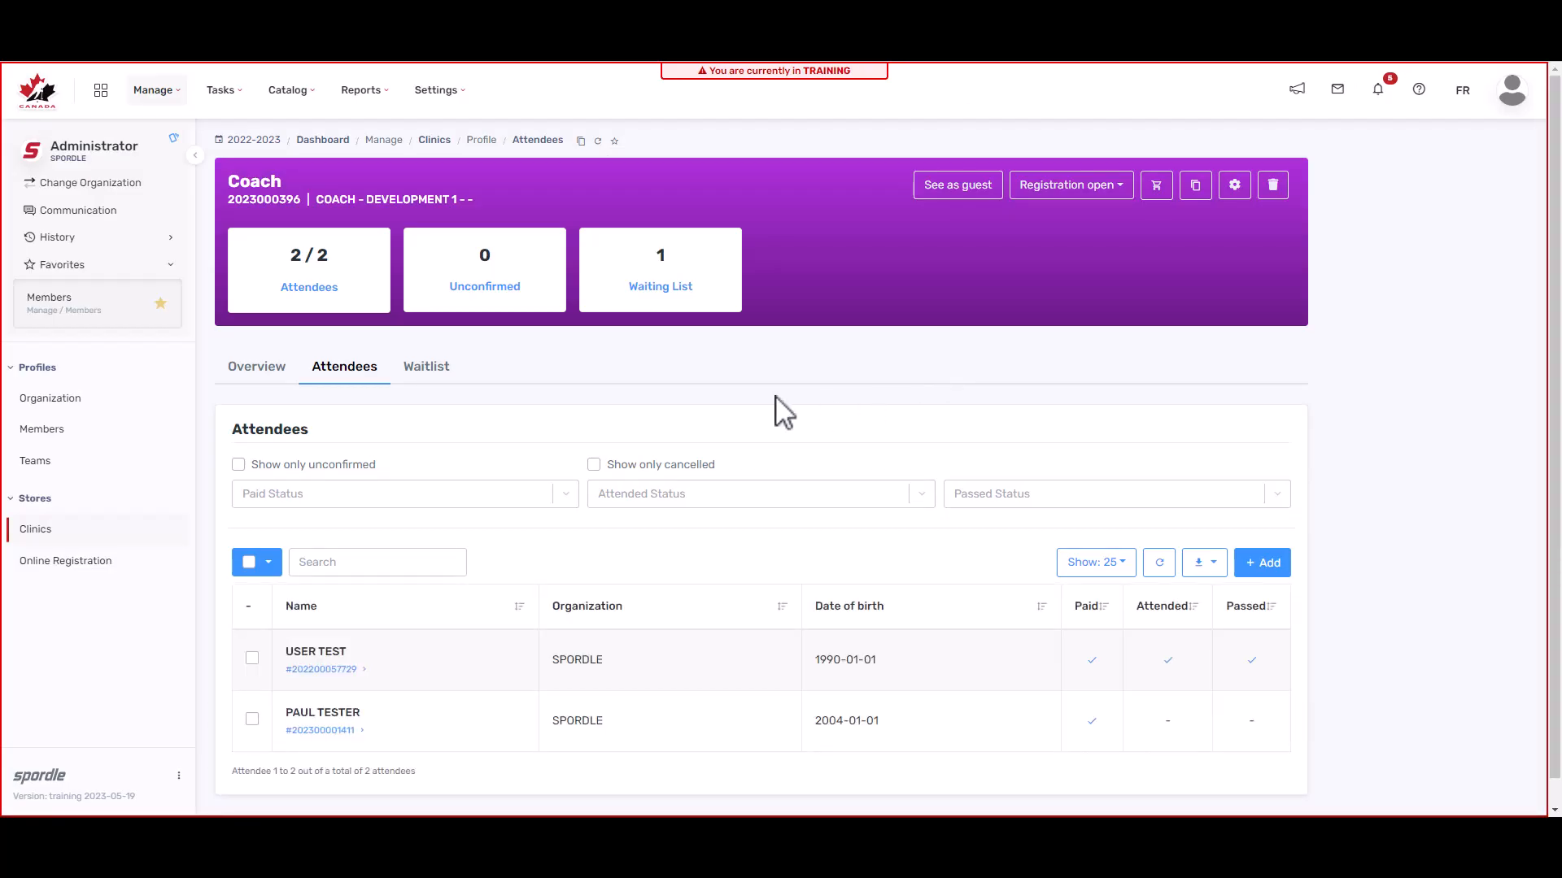
Step: From the waiting list, complete the waitlisted member's registration as a Manual registration
{"action": "left_click", "coordinate": [426, 367]}
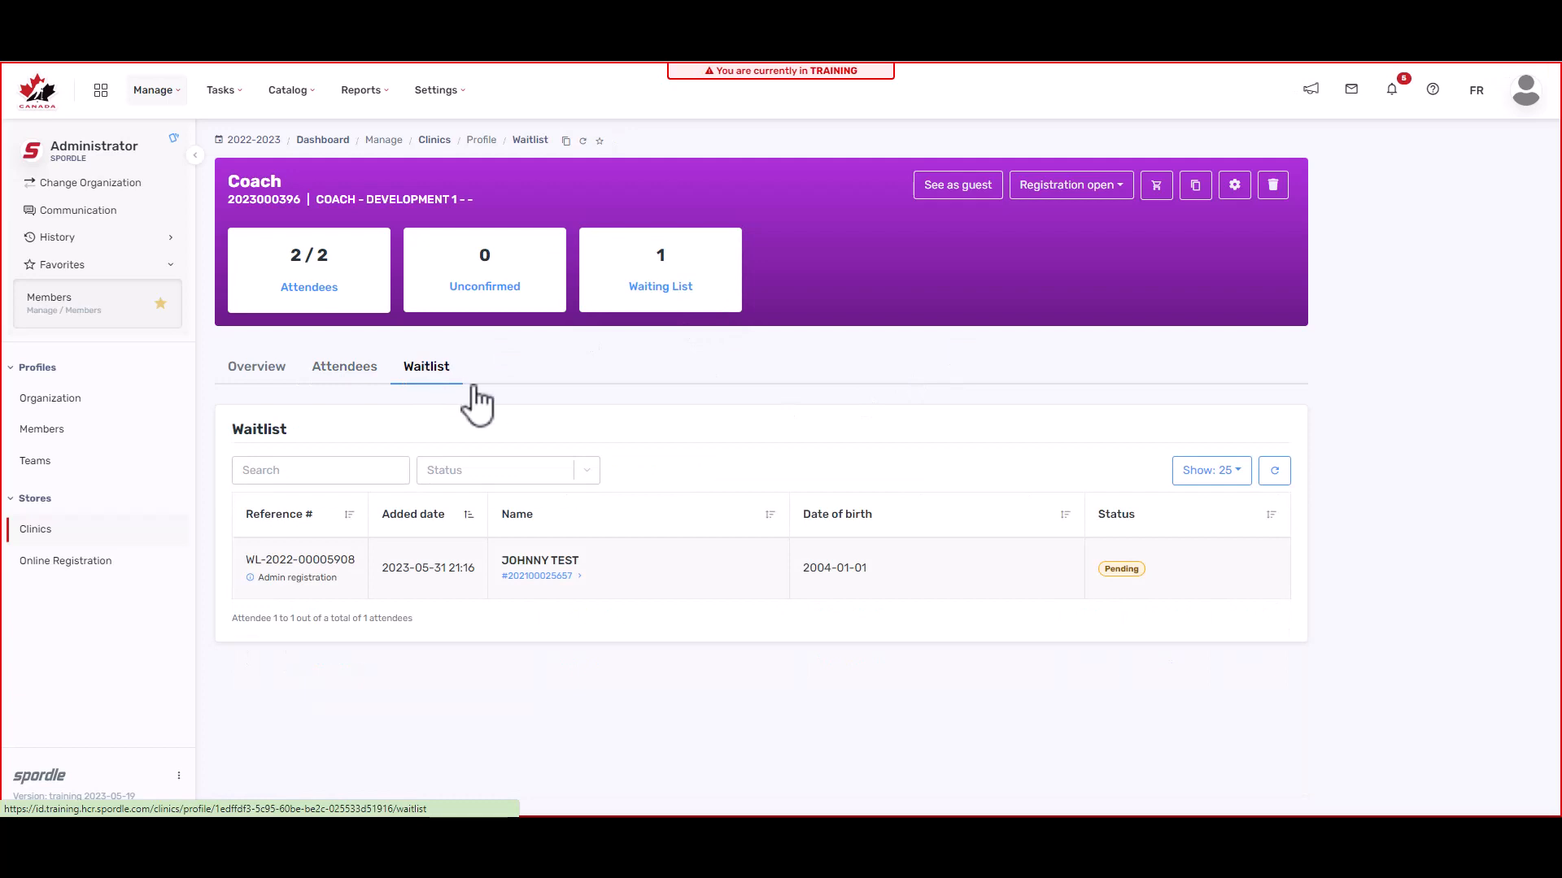
{"action": "left_click", "coordinate": [672, 597]}
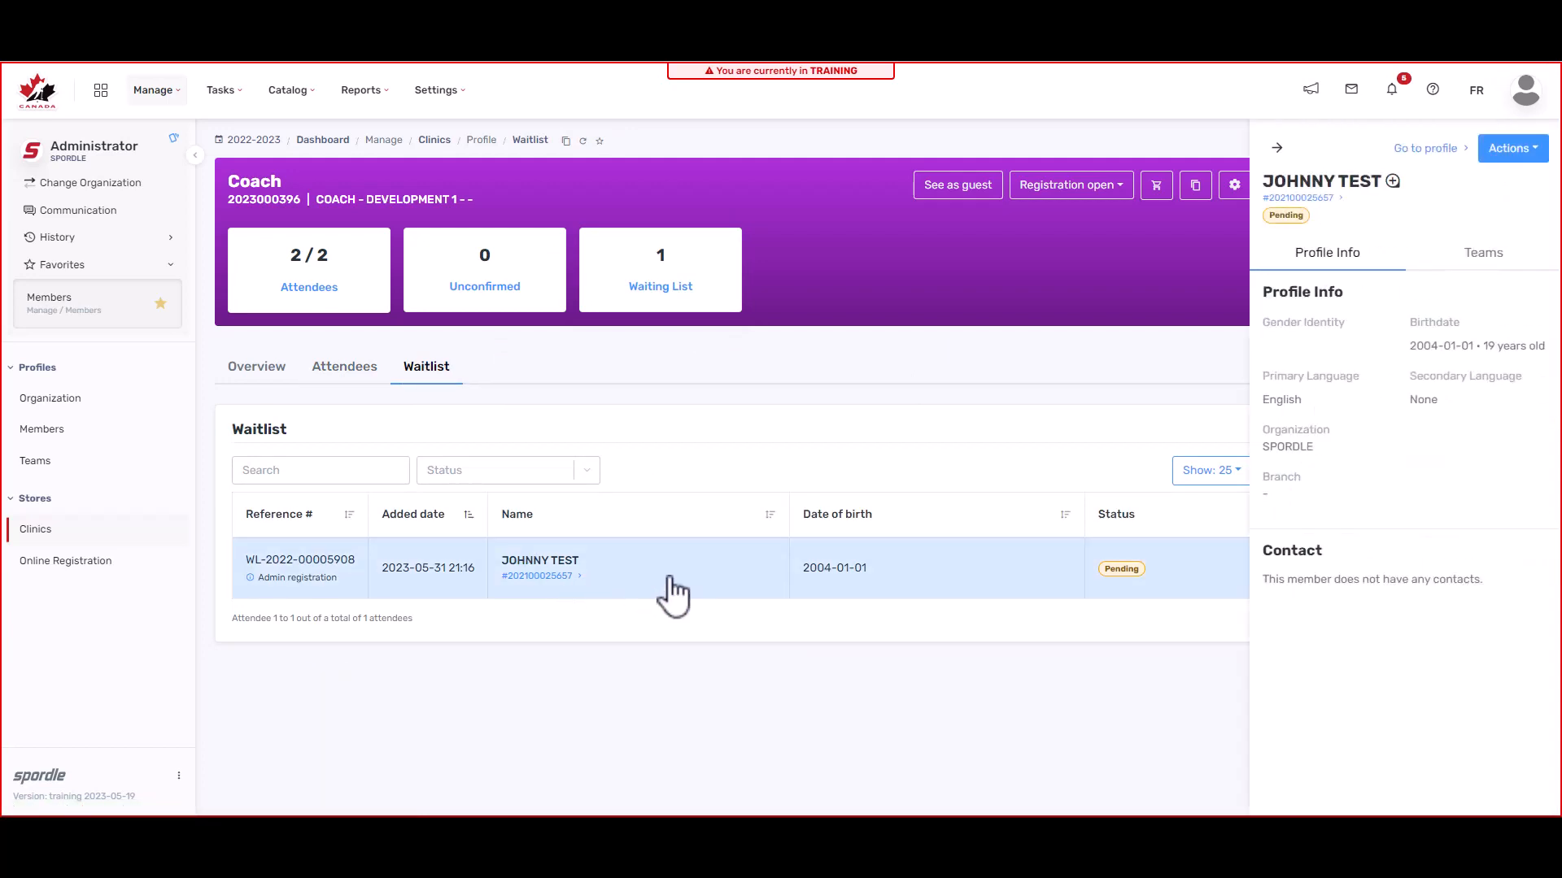
{"action": "left_click", "coordinate": [1524, 151]}
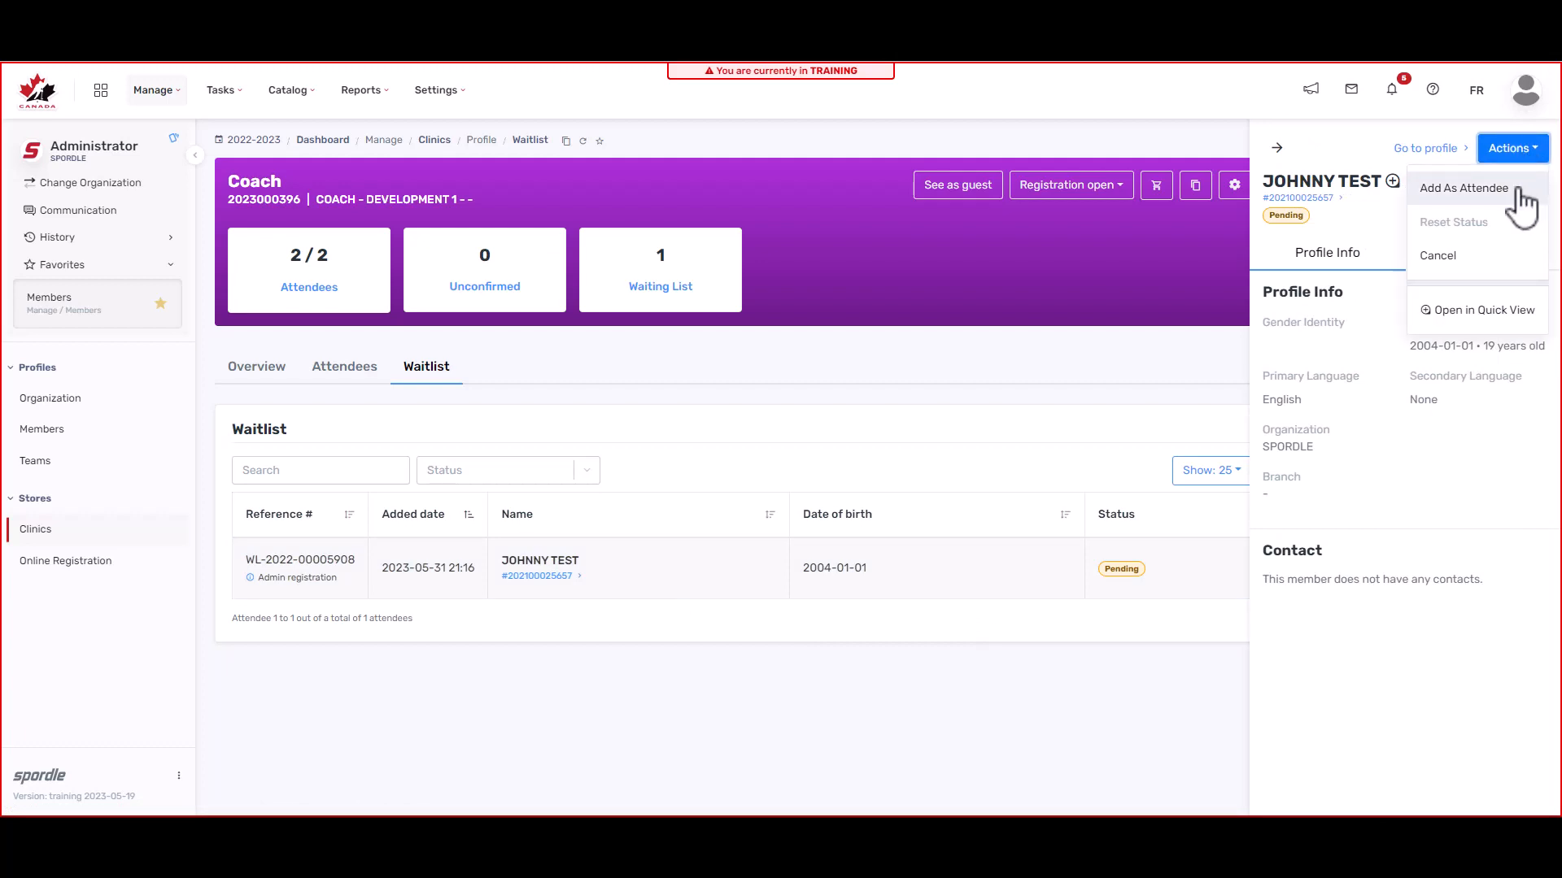
{"action": "left_click", "coordinate": [1464, 188]}
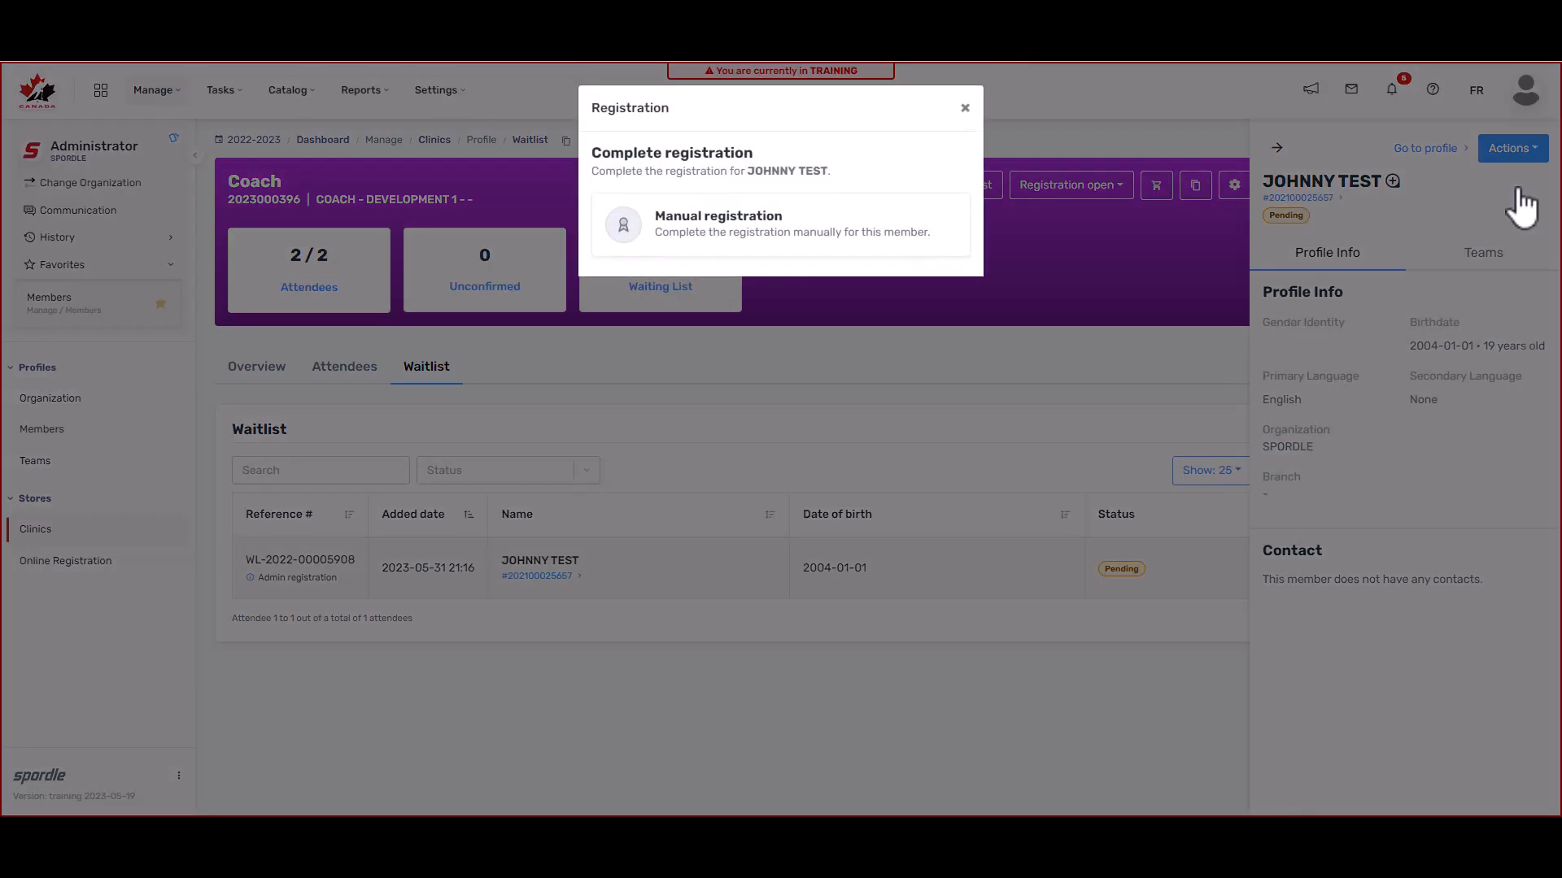
{"action": "left_click", "coordinate": [801, 226]}
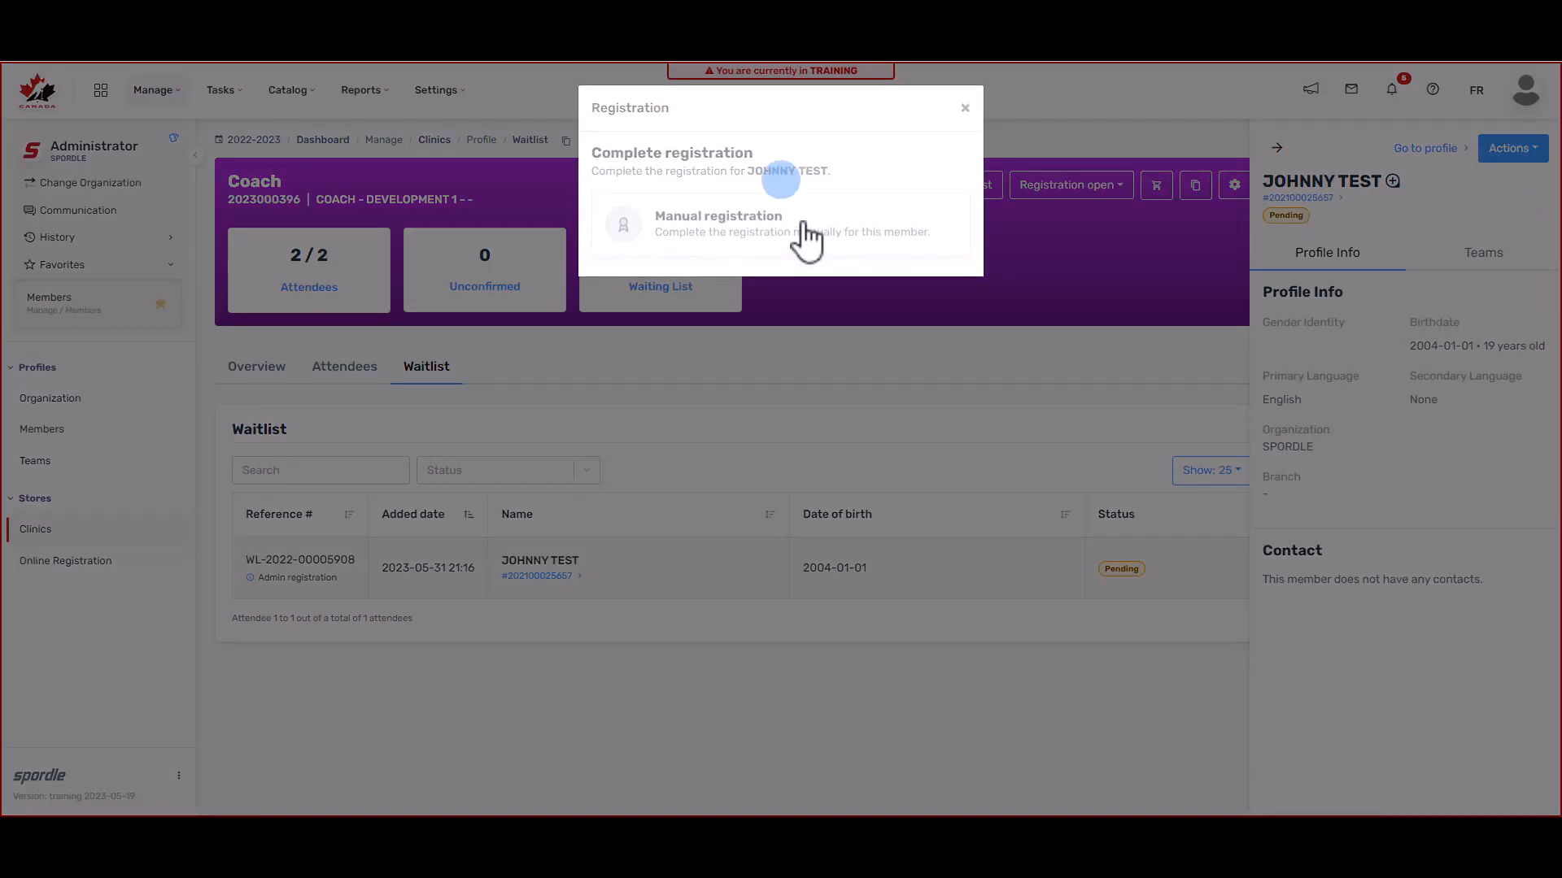
{"action": "left_click", "coordinate": [947, 319]}
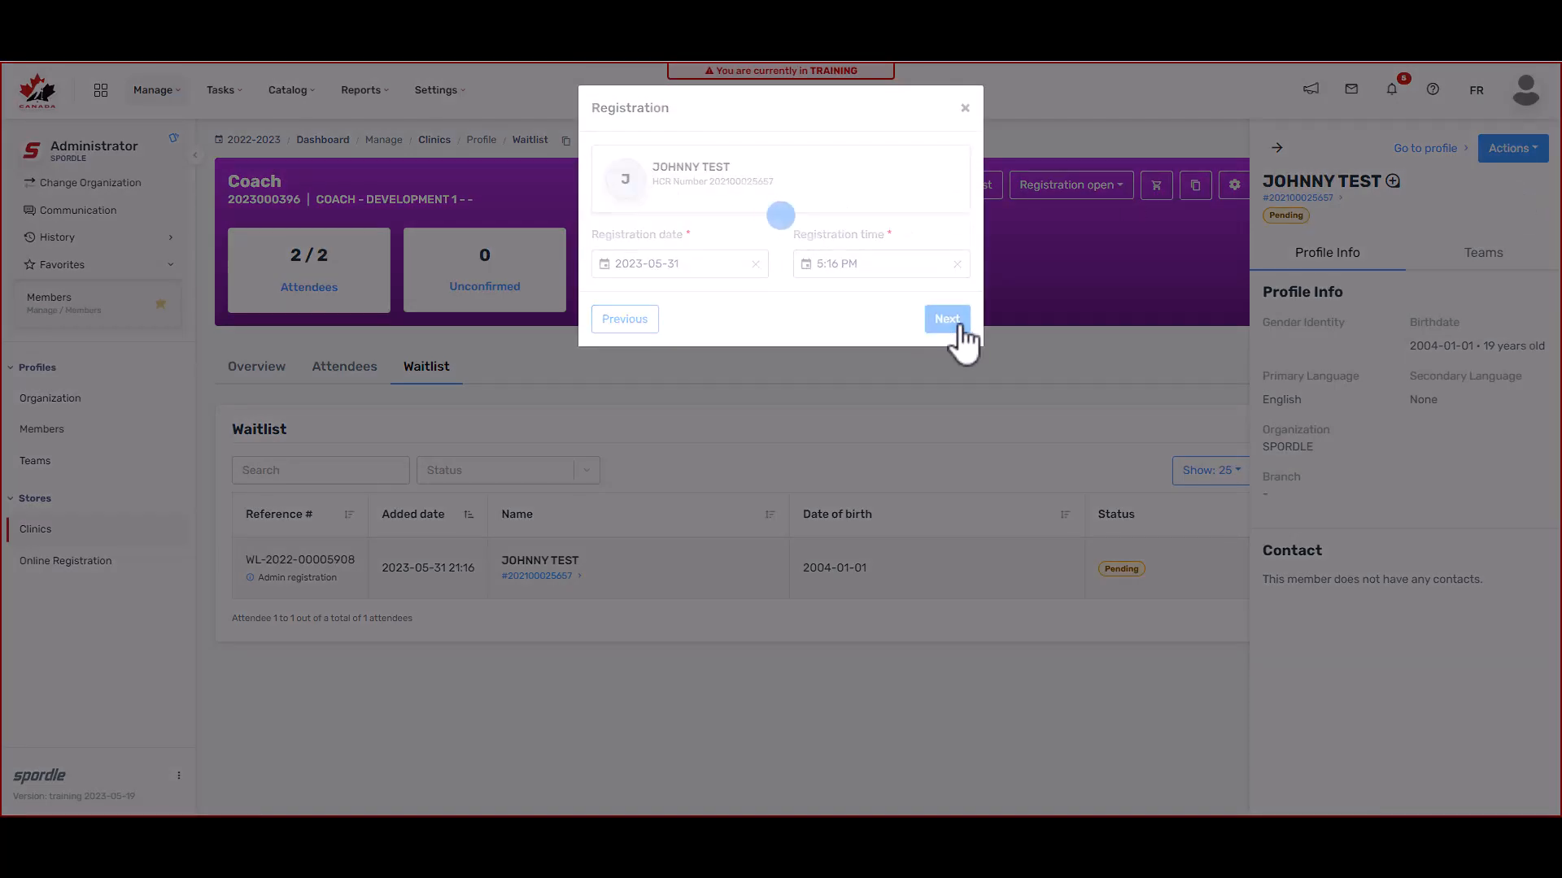
{"action": "left_click", "coordinate": [944, 334]}
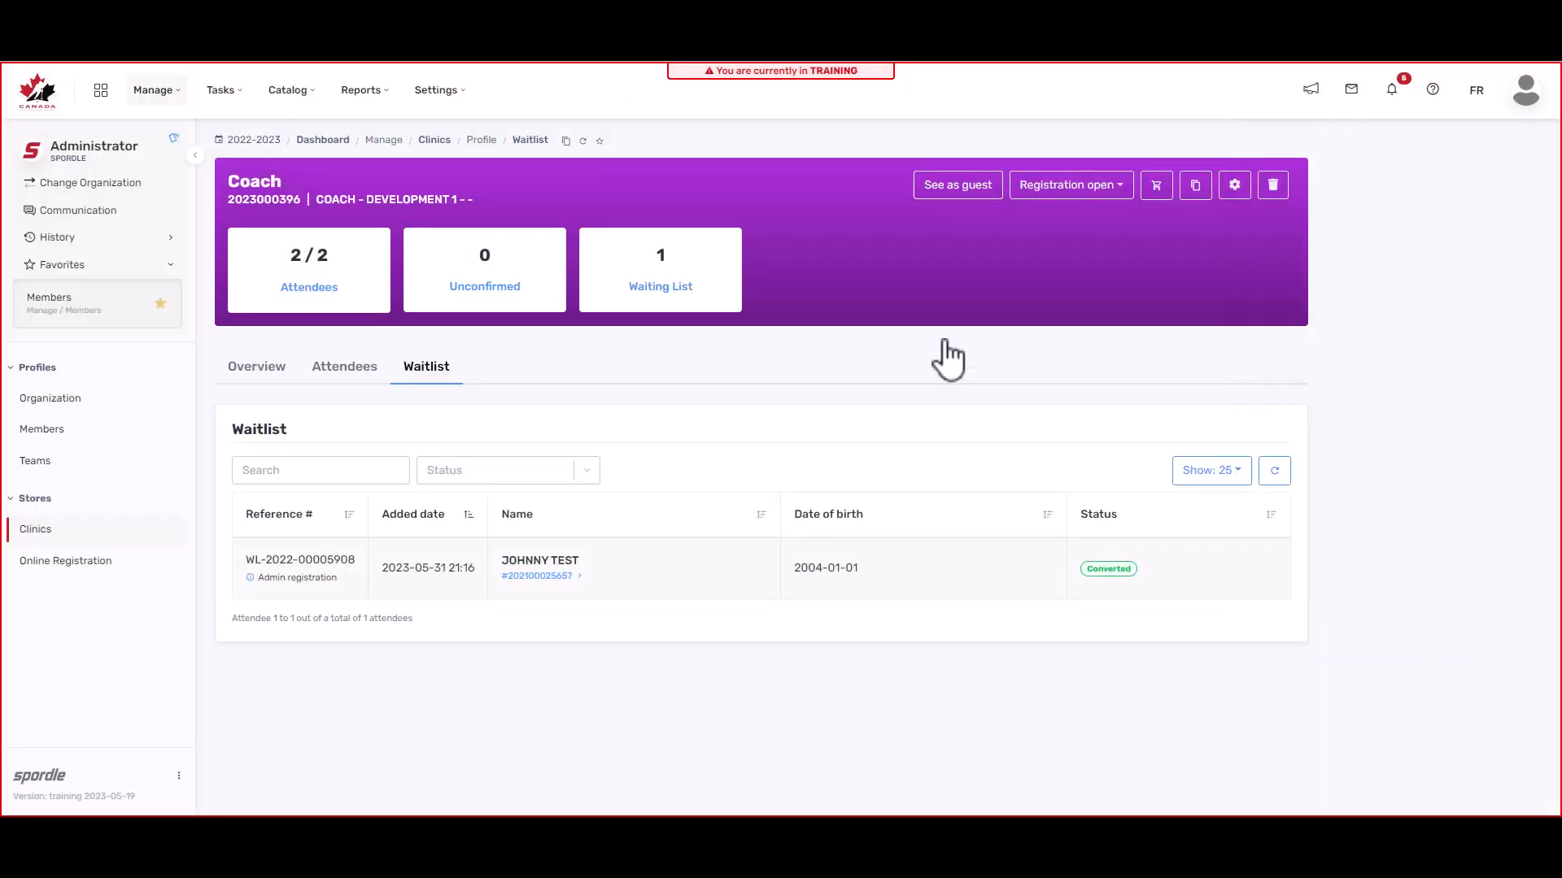
Step: Transfer the newly added attendee to the Entraîneur Compétition 1 clinic, paid by manual Interac e-transfer
{"action": "left_click", "coordinate": [317, 382]}
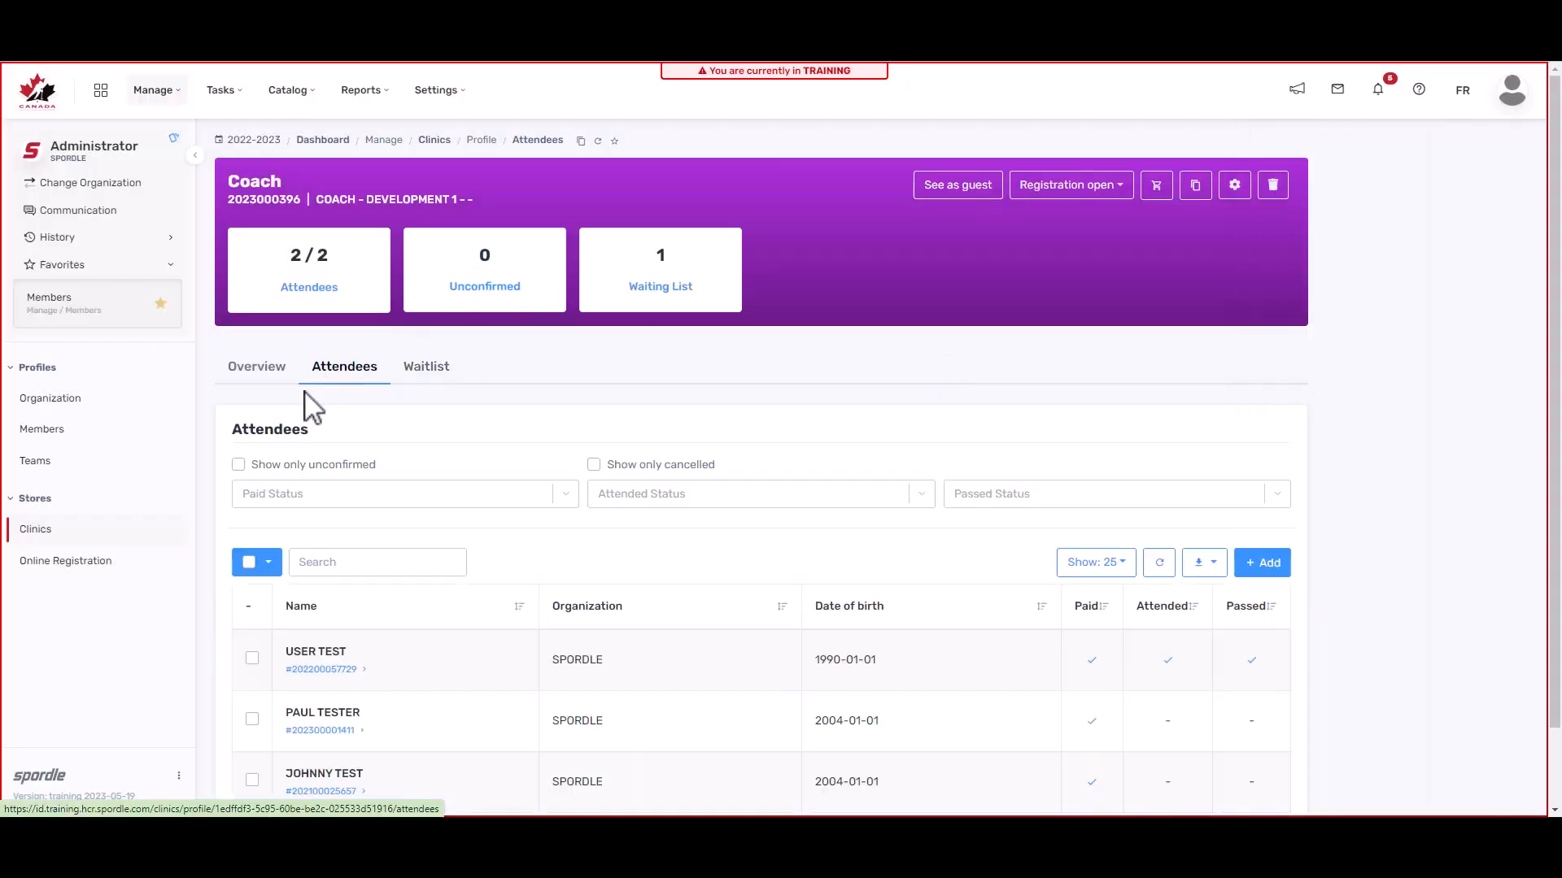
{"action": "scroll", "coordinate": [948, 480], "scroll_direction": "down", "scroll_amount": 2}
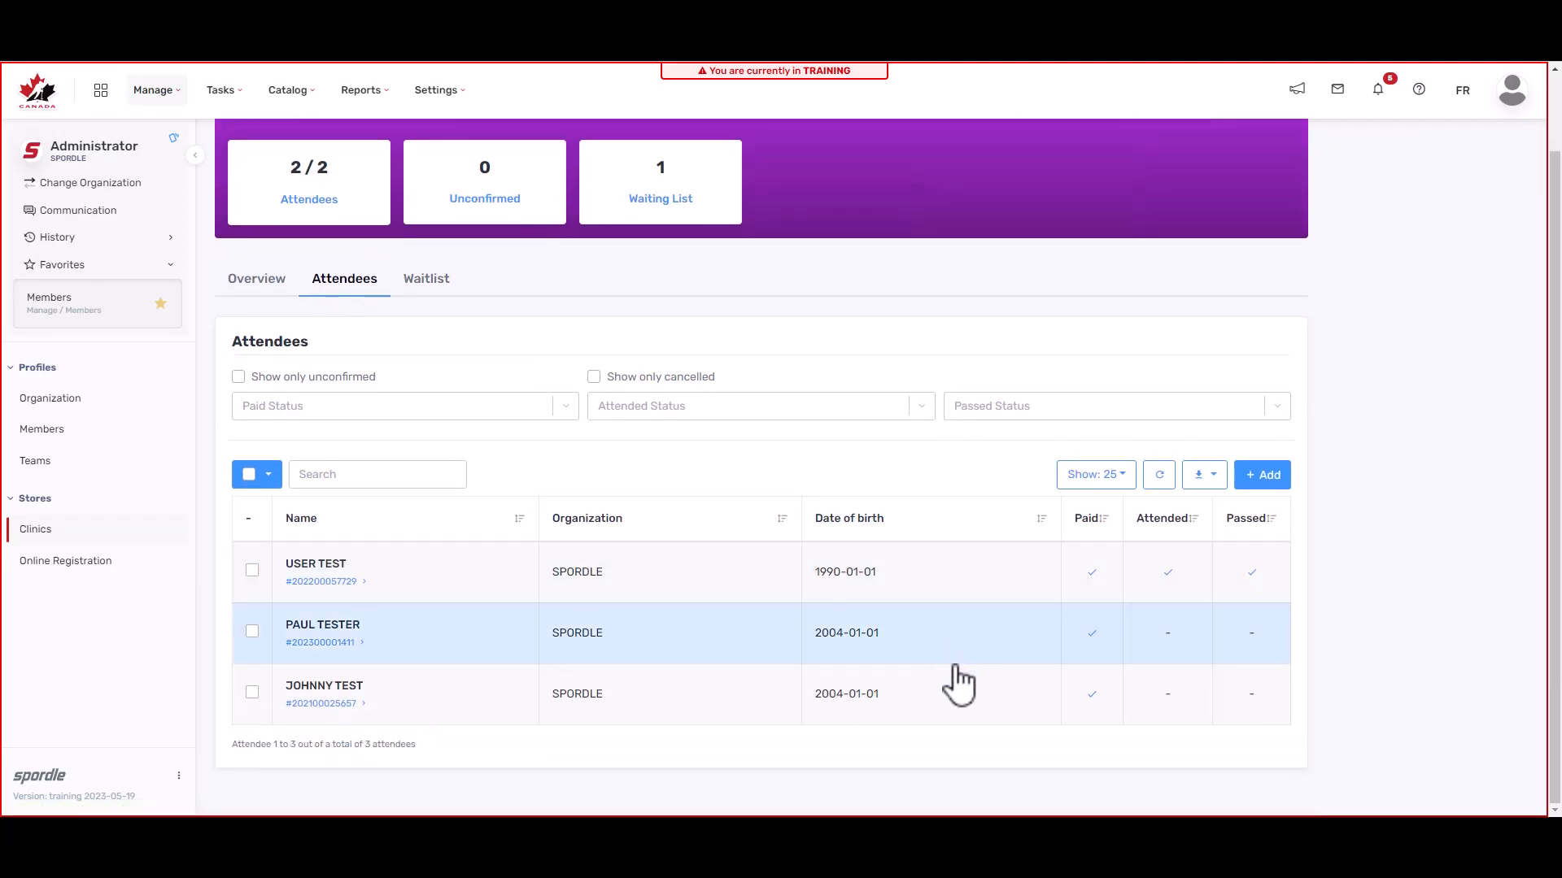
{"action": "left_click", "coordinate": [974, 698]}
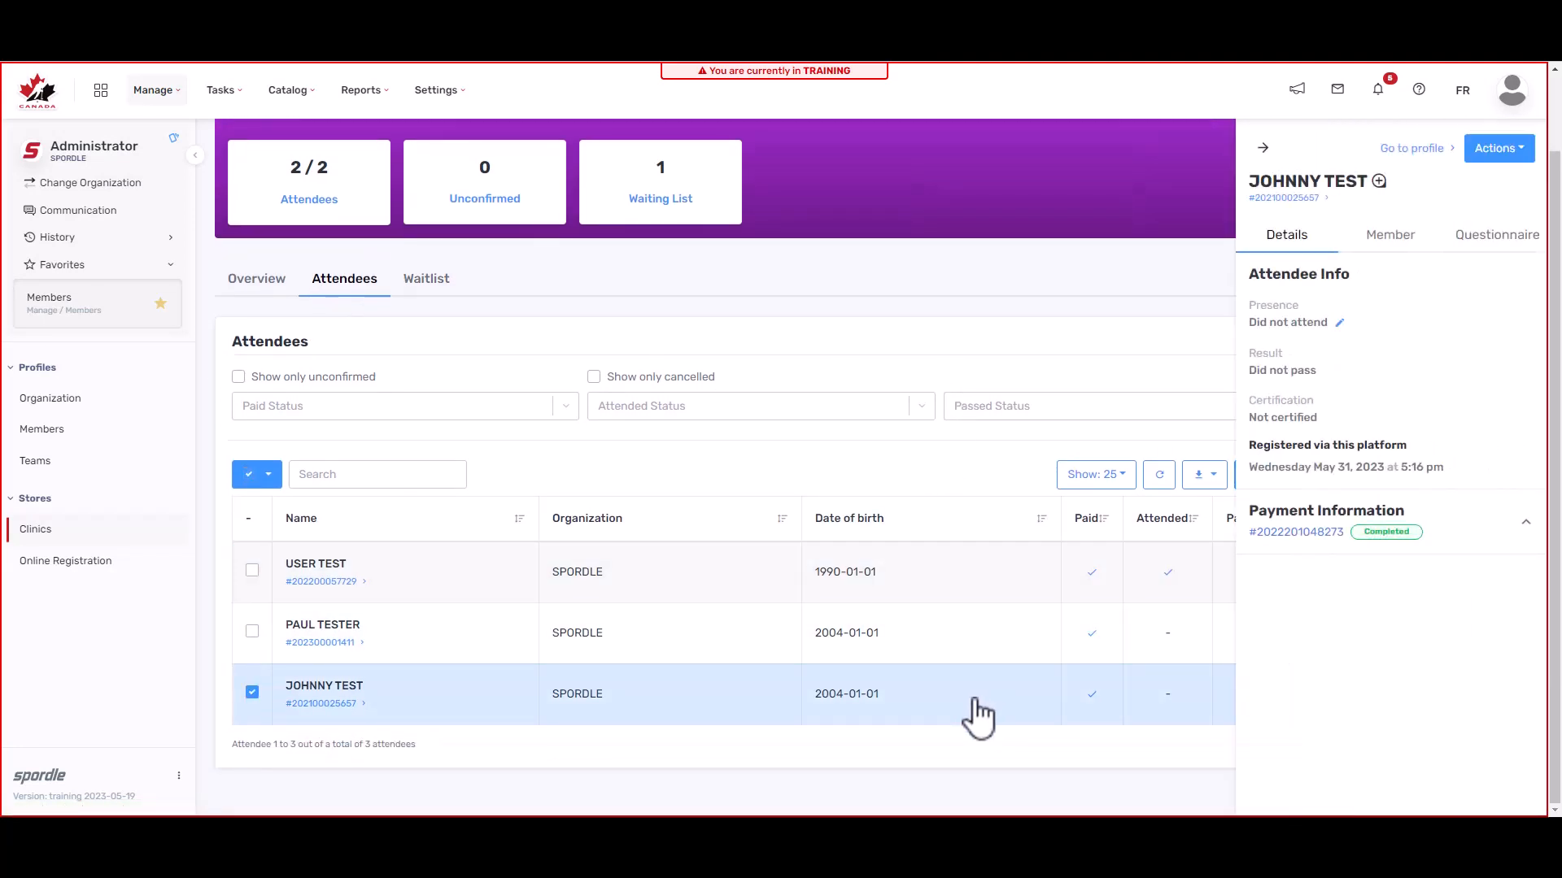
{"action": "left_click", "coordinate": [1516, 152]}
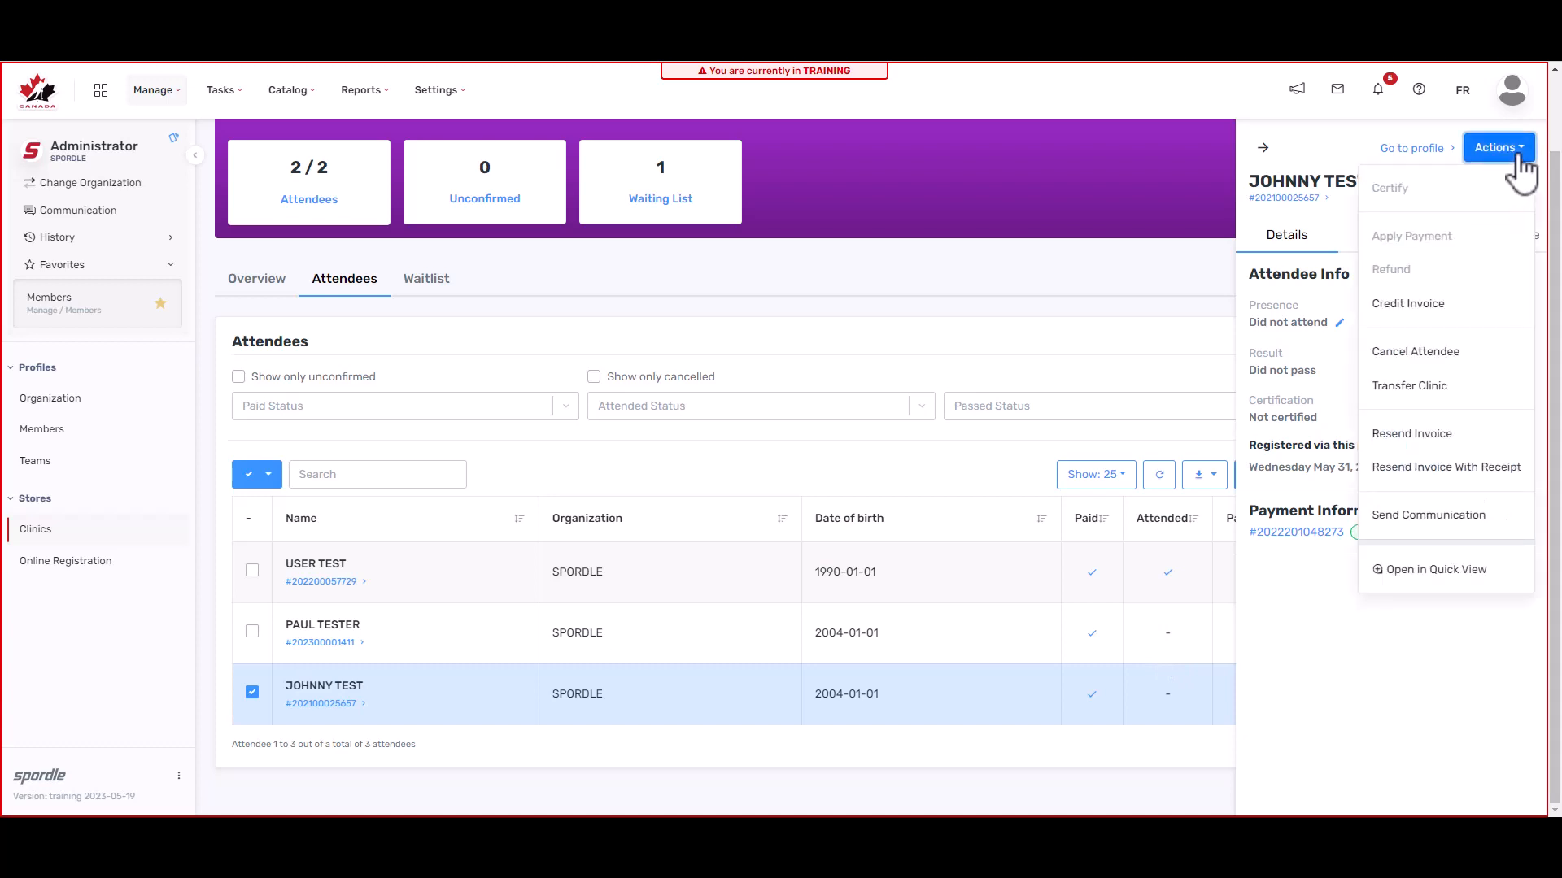
{"action": "left_click", "coordinate": [1462, 387]}
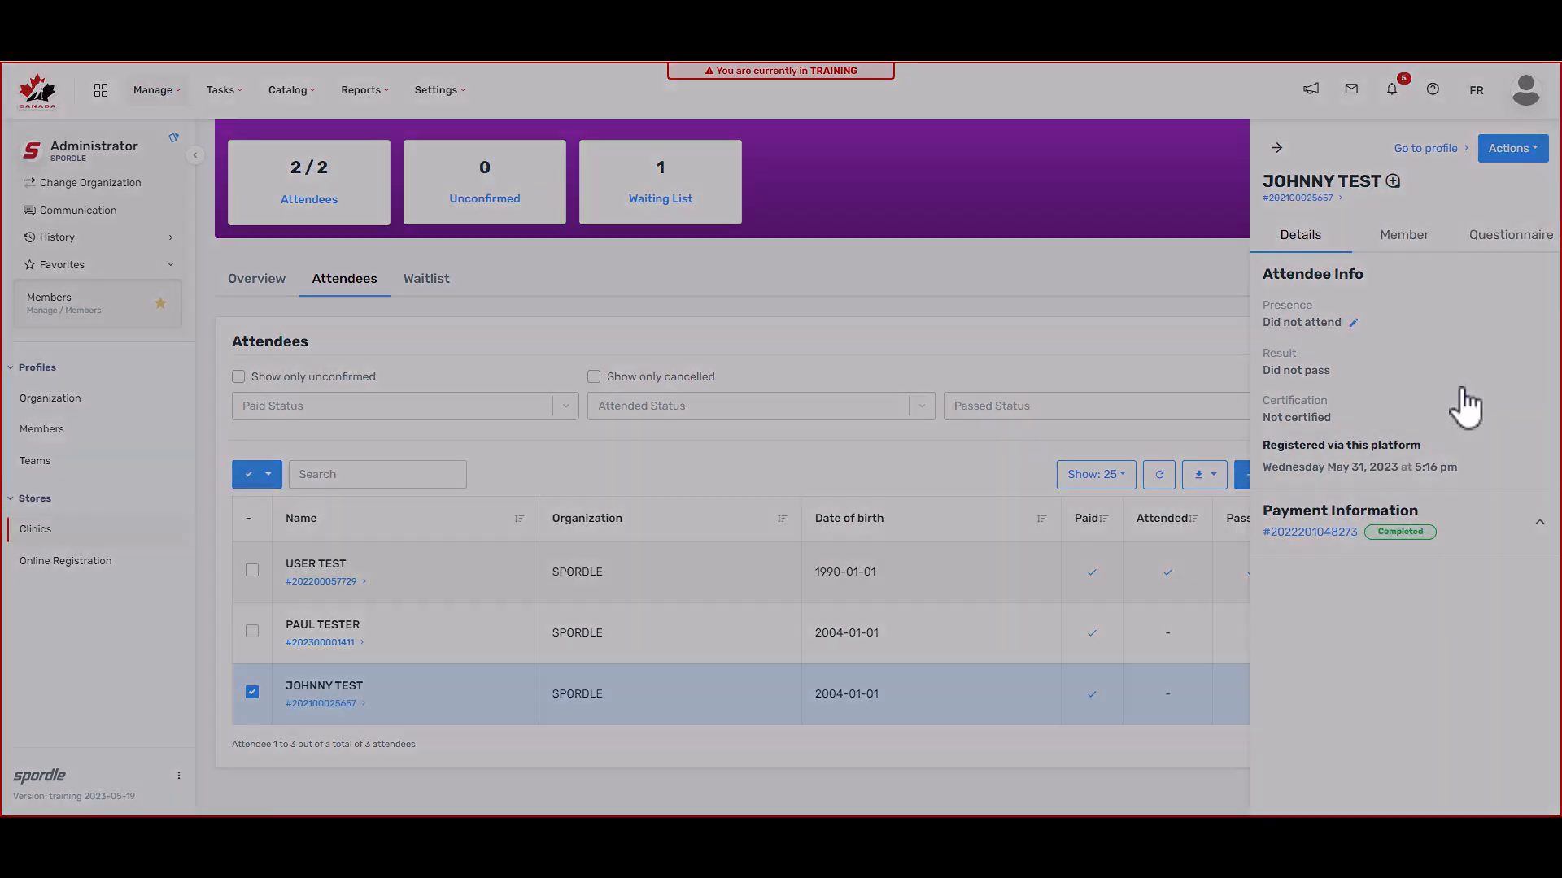
{"action": "left_click", "coordinate": [870, 340]}
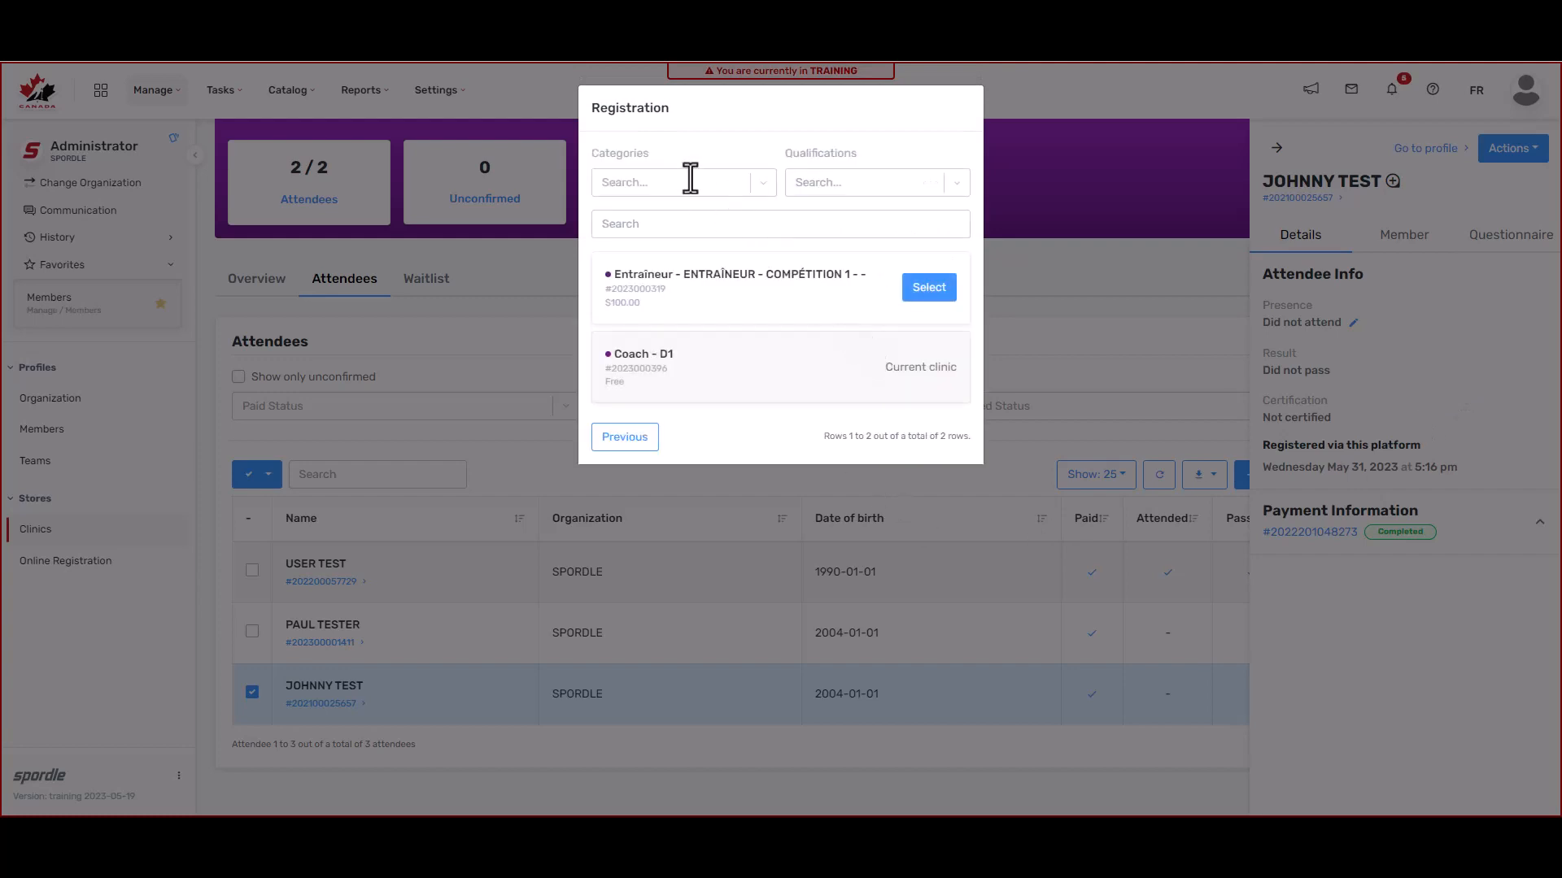
{"action": "left_click", "coordinate": [937, 300]}
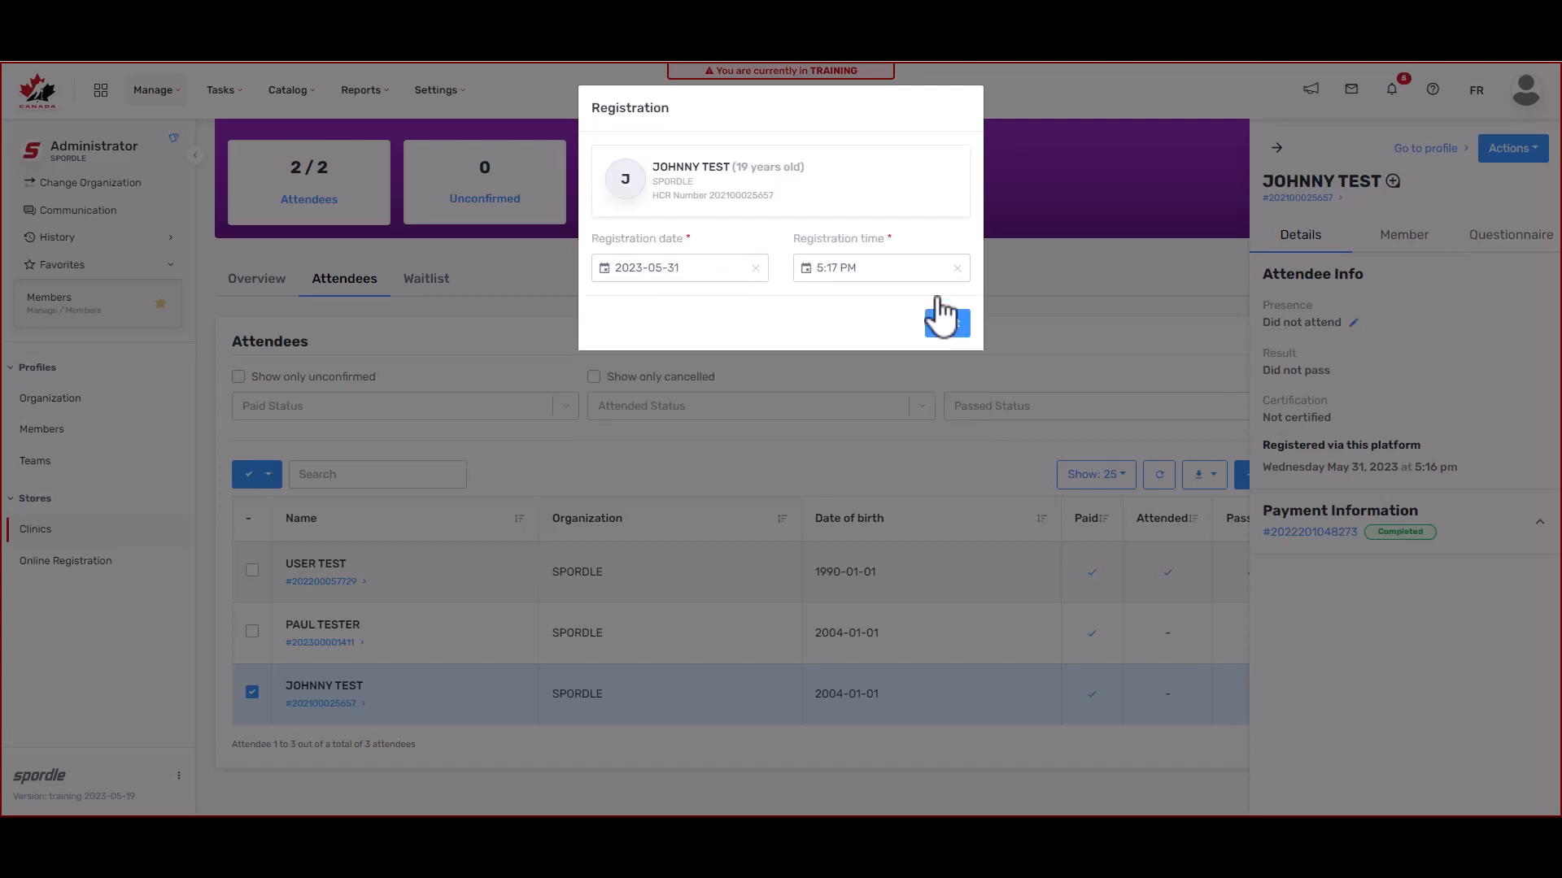
{"action": "left_click", "coordinate": [947, 325]}
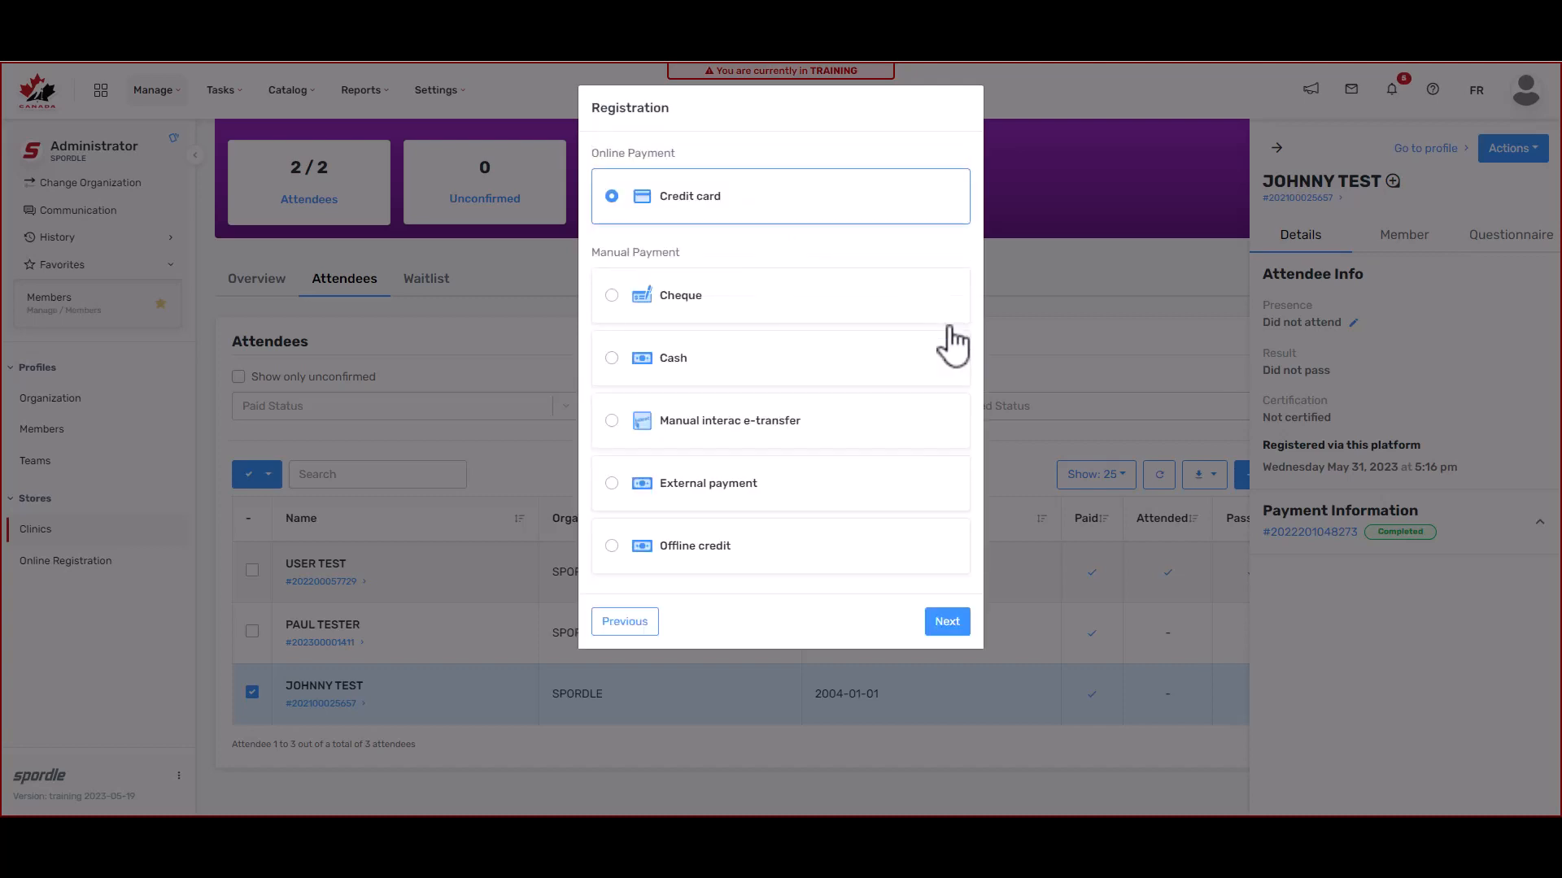
{"action": "left_click", "coordinate": [777, 420]}
{"action": "left_click", "coordinate": [946, 621]}
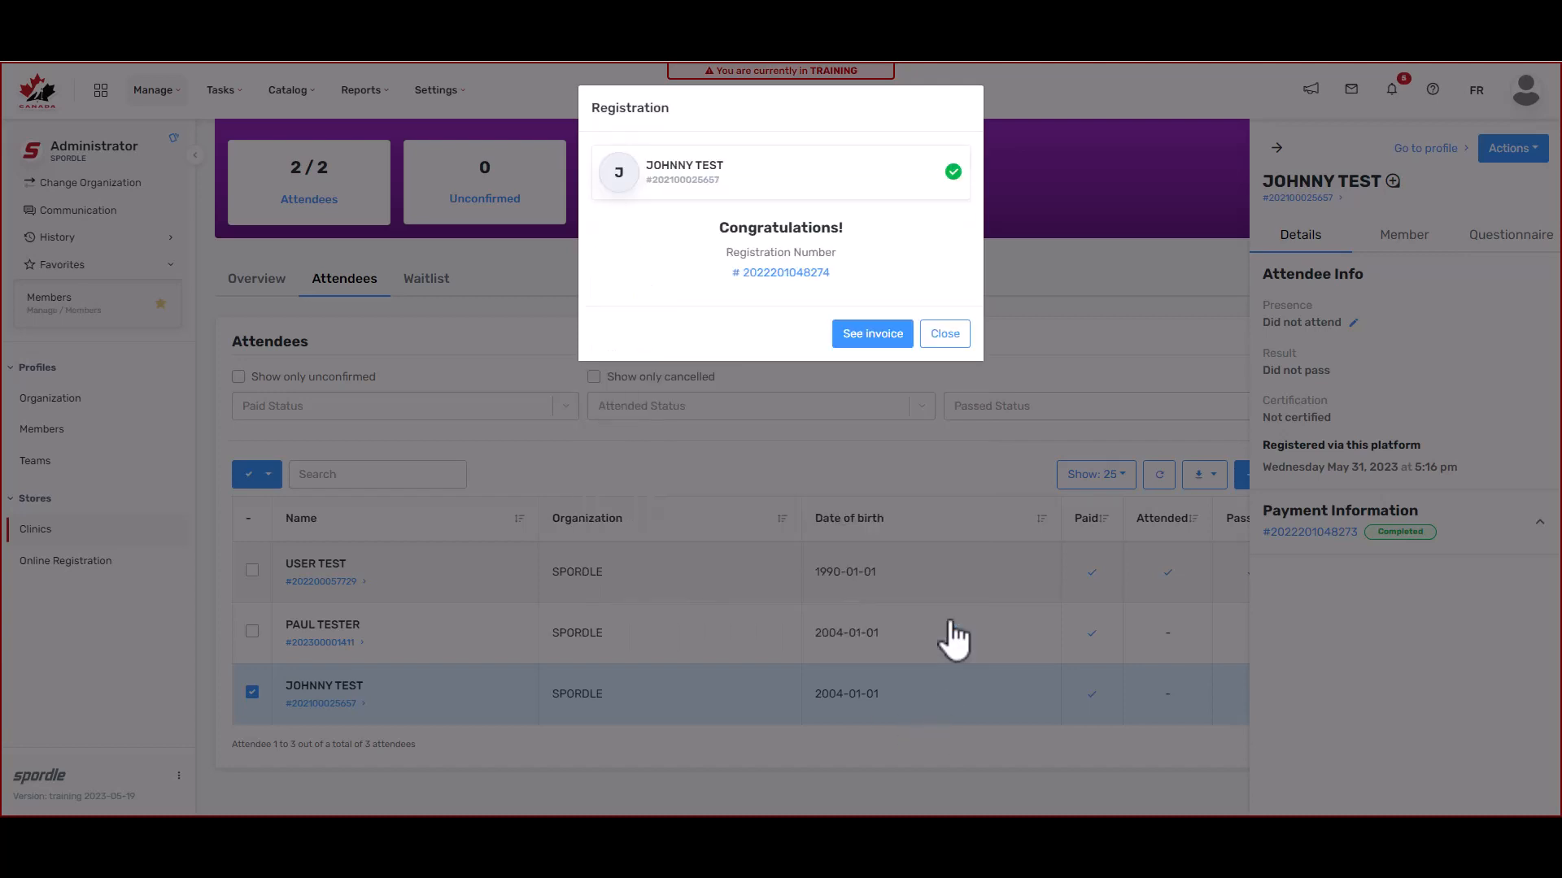
{"action": "left_click", "coordinate": [944, 335]}
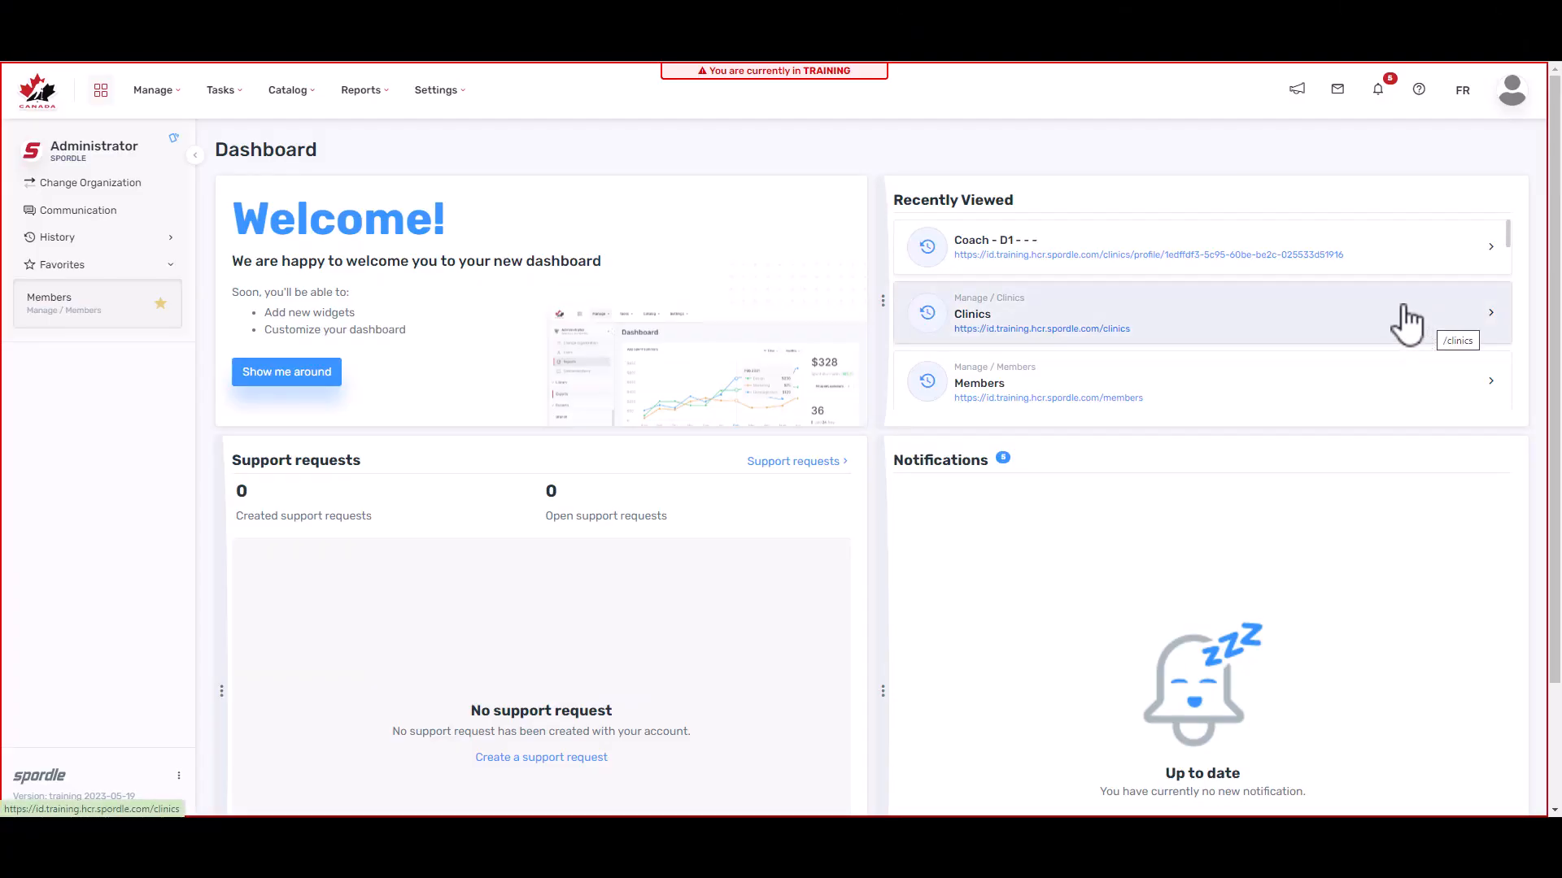
Step: Search the Reports library for 'CLIN' and open the Clinic Attendees report
{"action": "left_click", "coordinate": [356, 96]}
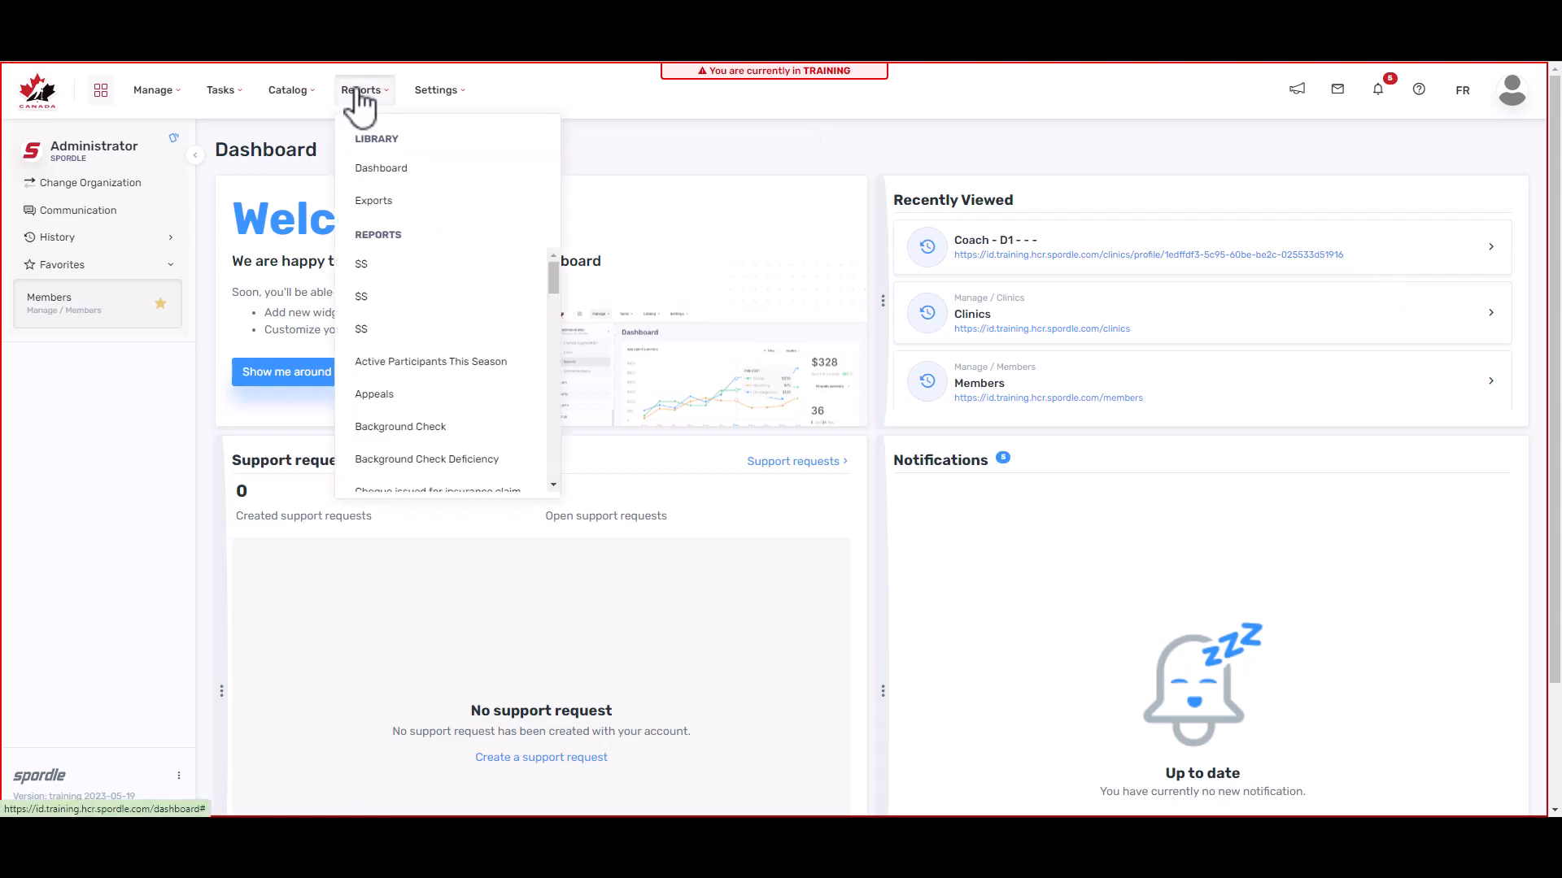
{"action": "left_click", "coordinate": [371, 172]}
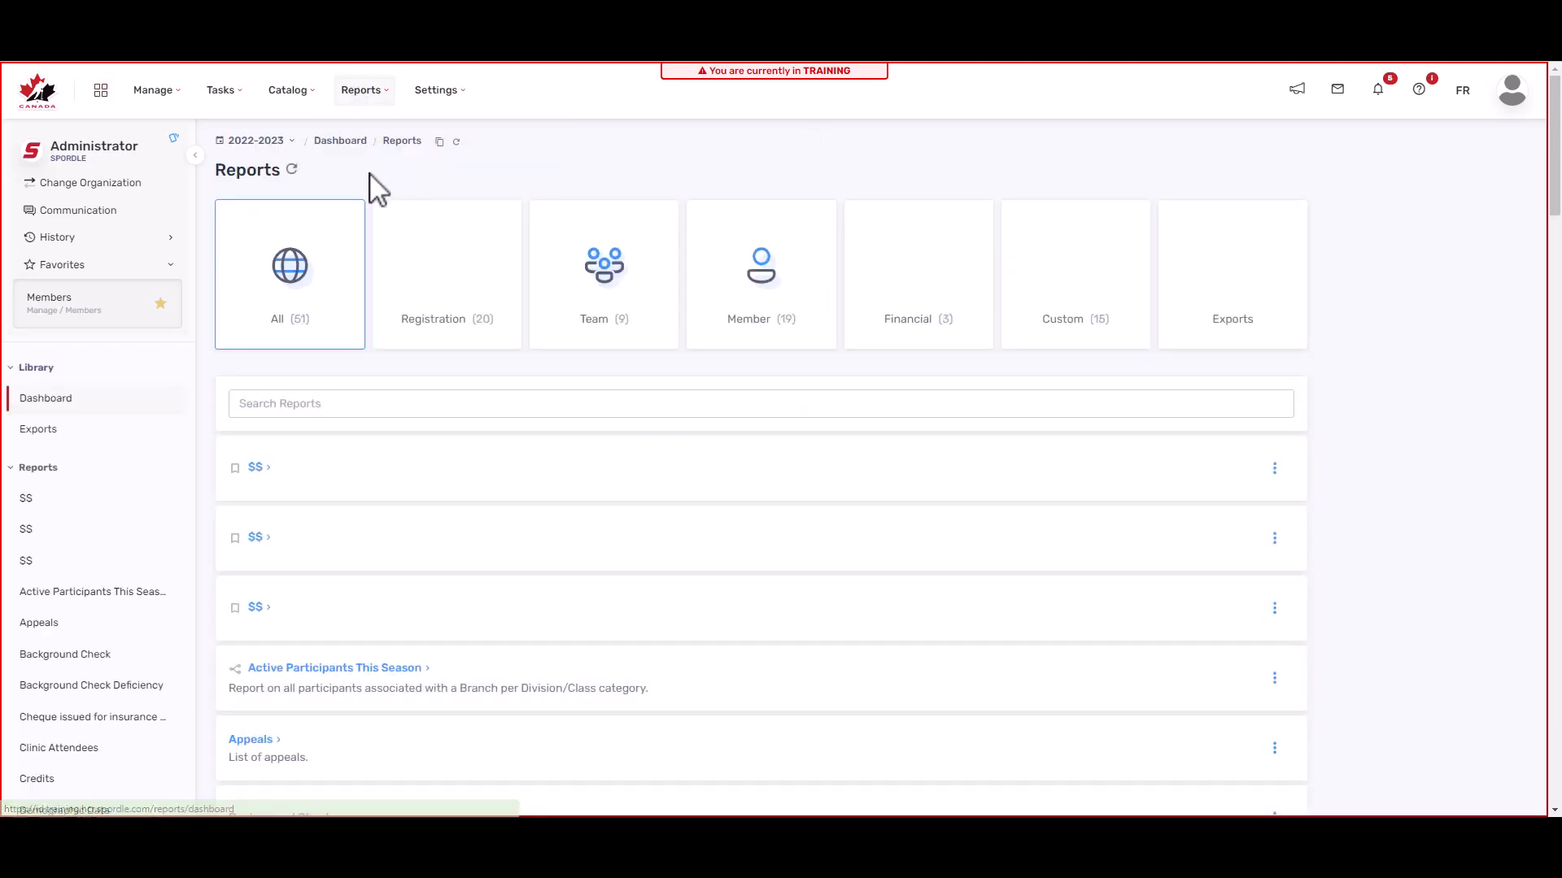
{"action": "left_click", "coordinate": [364, 412]}
{"action": "type", "text": "CLIN"}
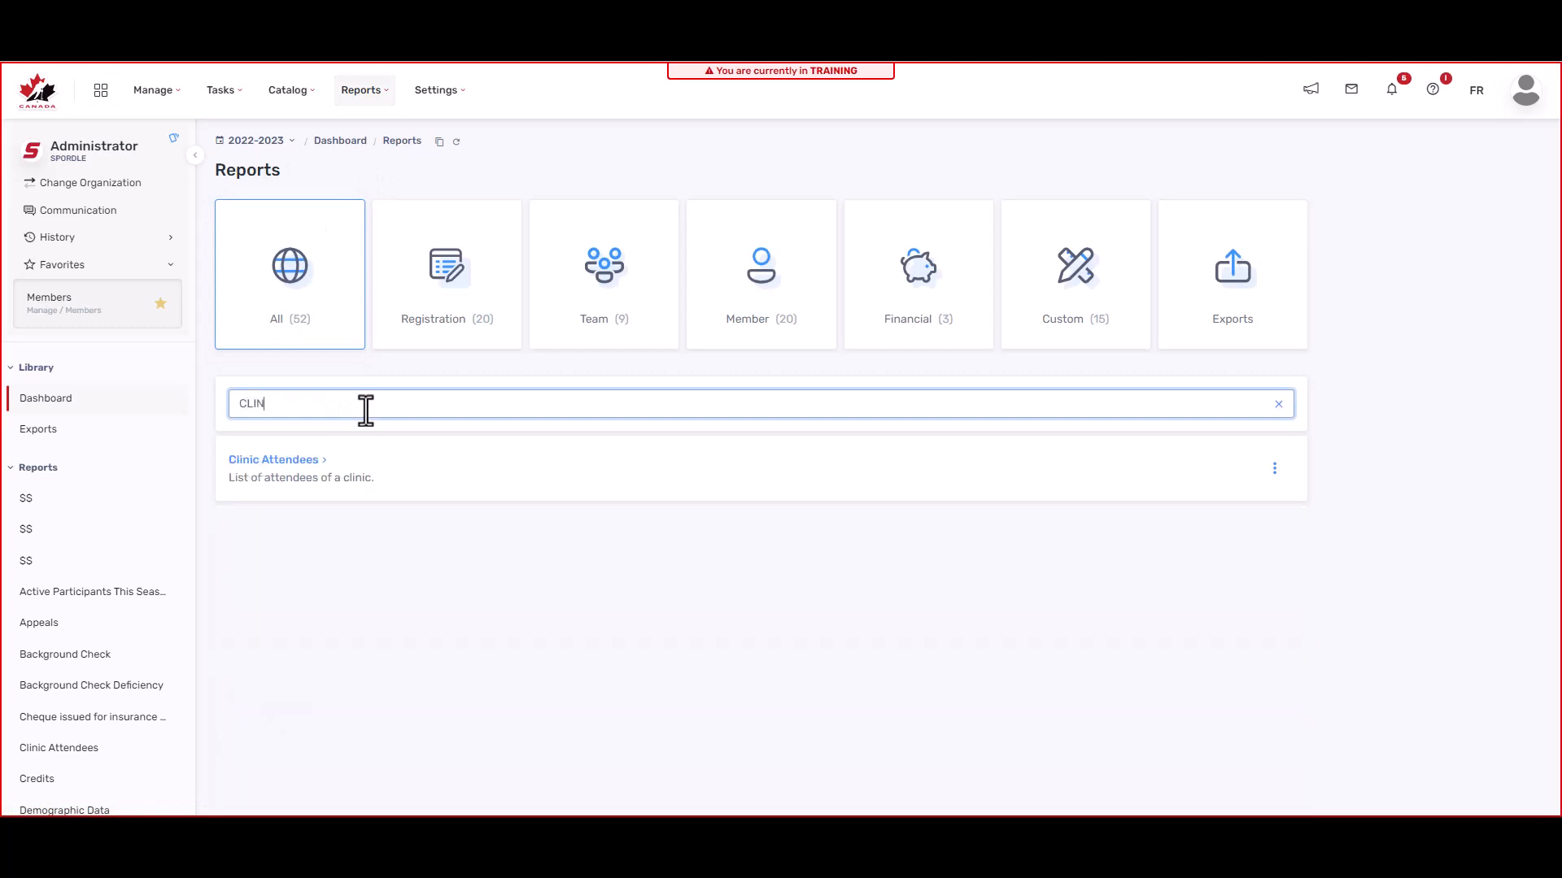
{"action": "left_click", "coordinate": [248, 462]}
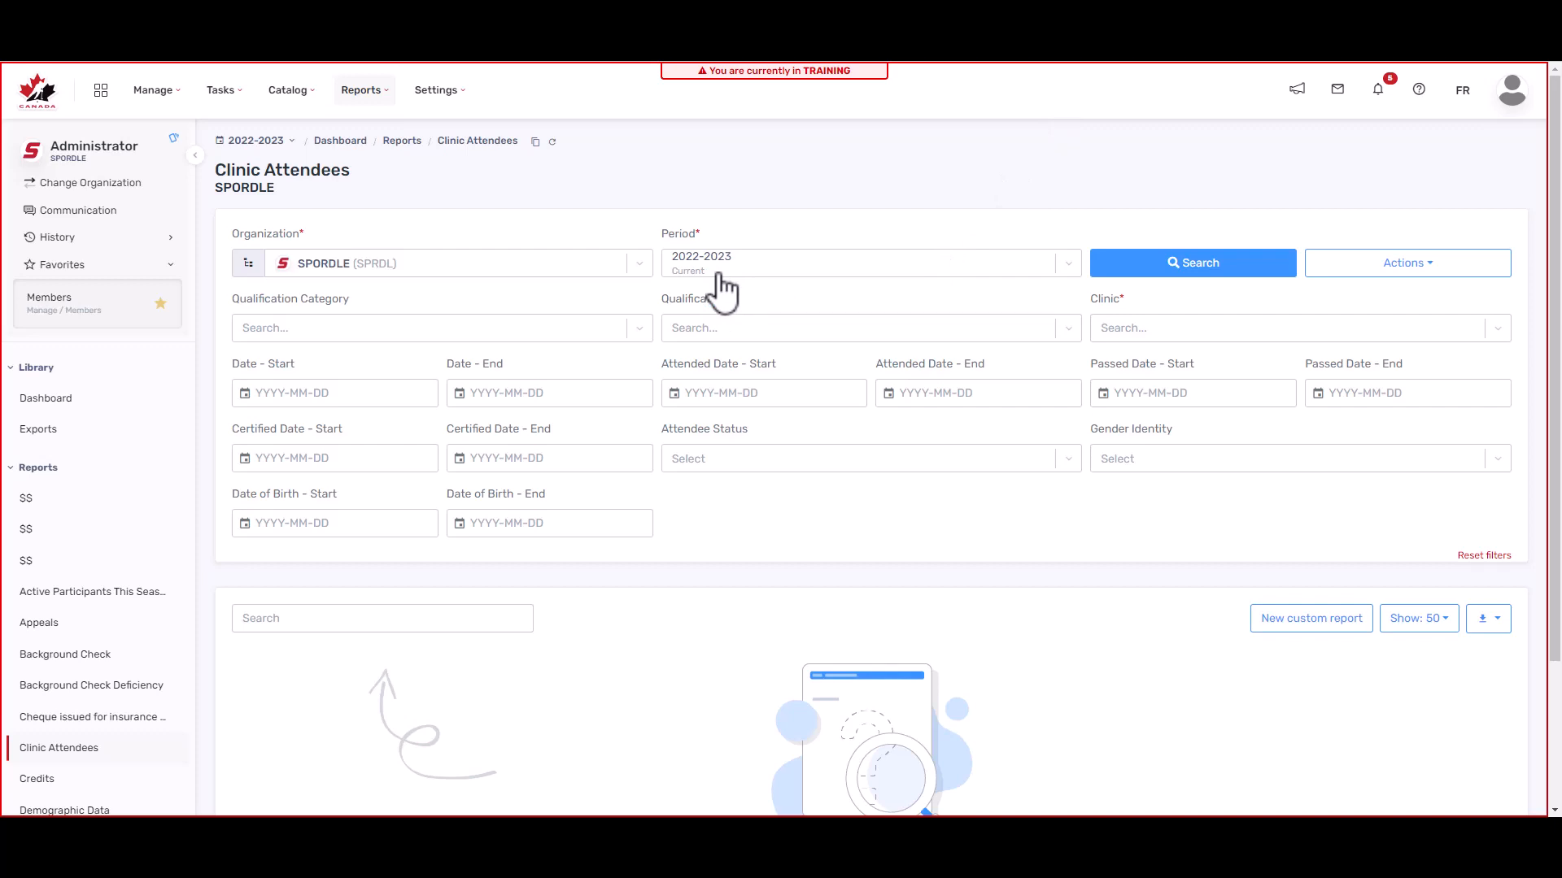
Step: Filter the report by Coach category and COACH - DEVELOPMENT 1 qualification and clinic, then run it
{"action": "left_click", "coordinate": [505, 327]}
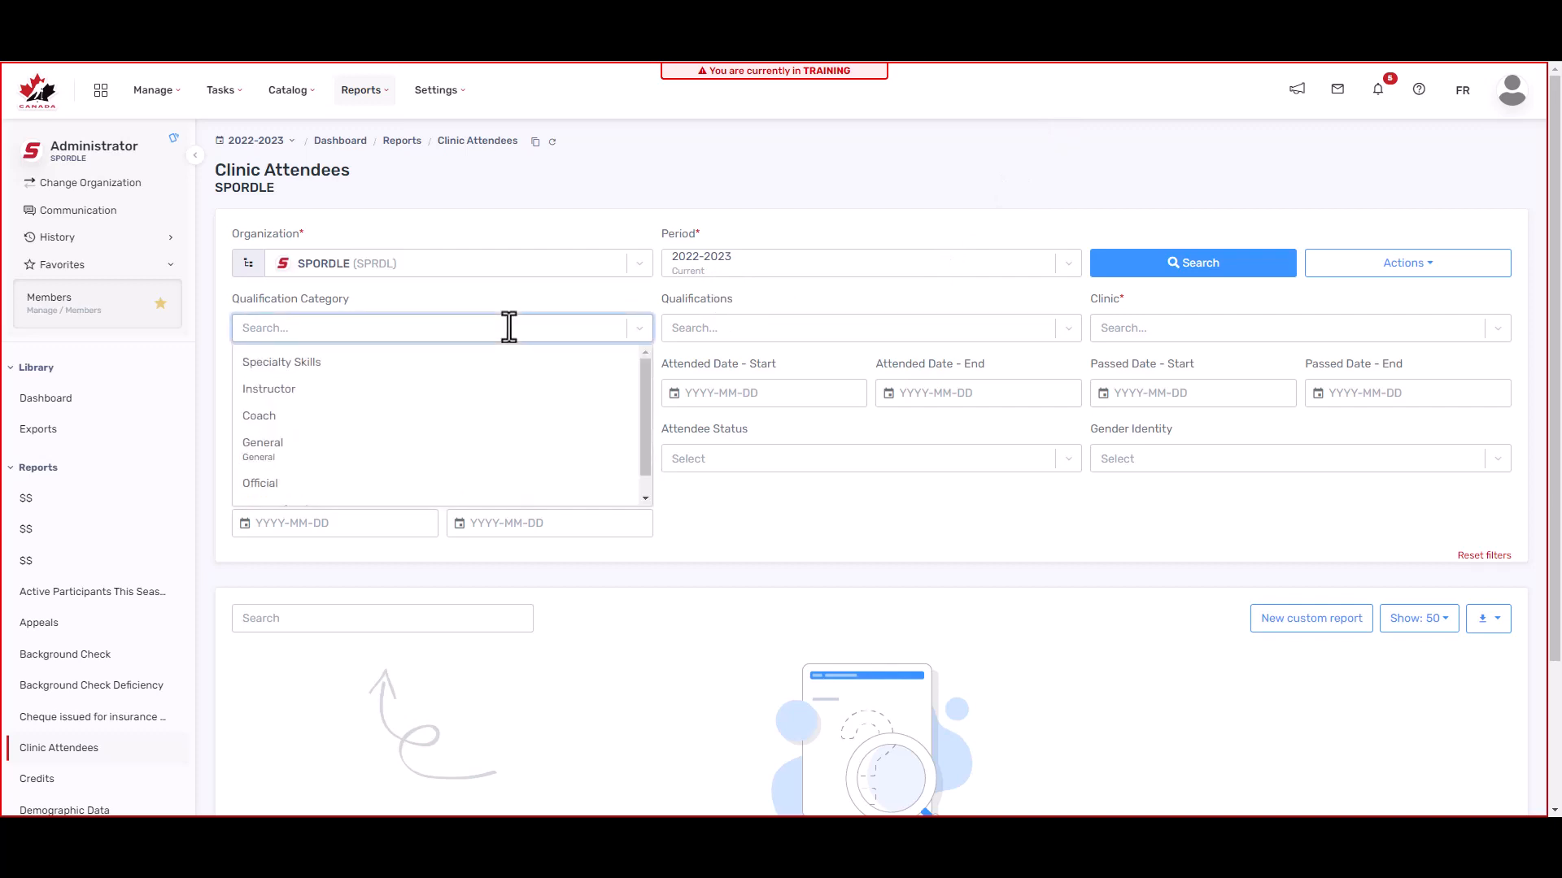
{"action": "left_click", "coordinate": [335, 419]}
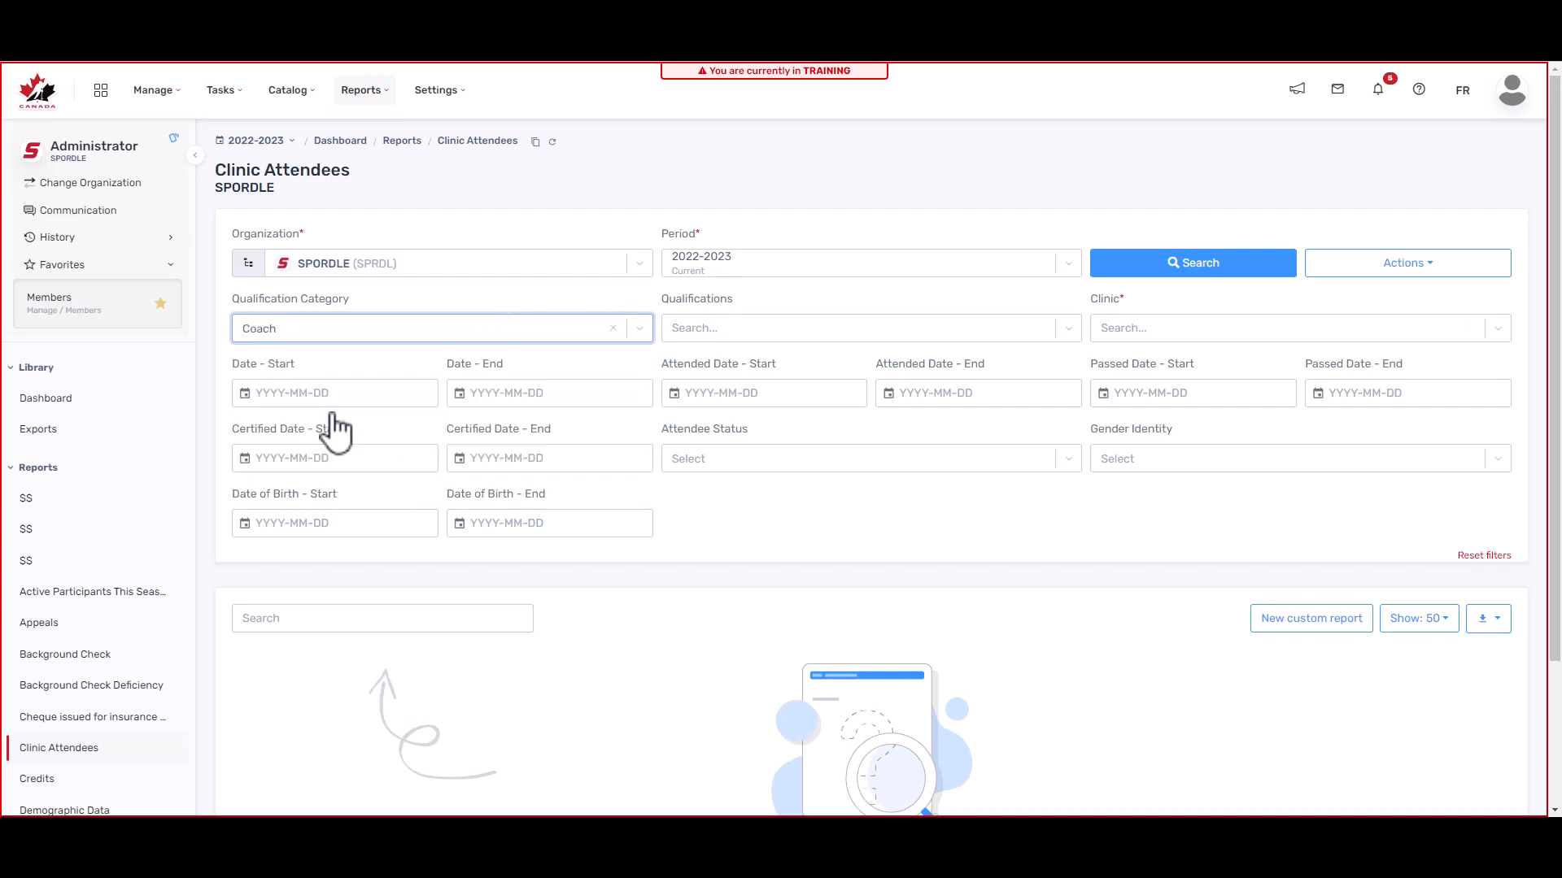
{"action": "left_click", "coordinate": [695, 325]}
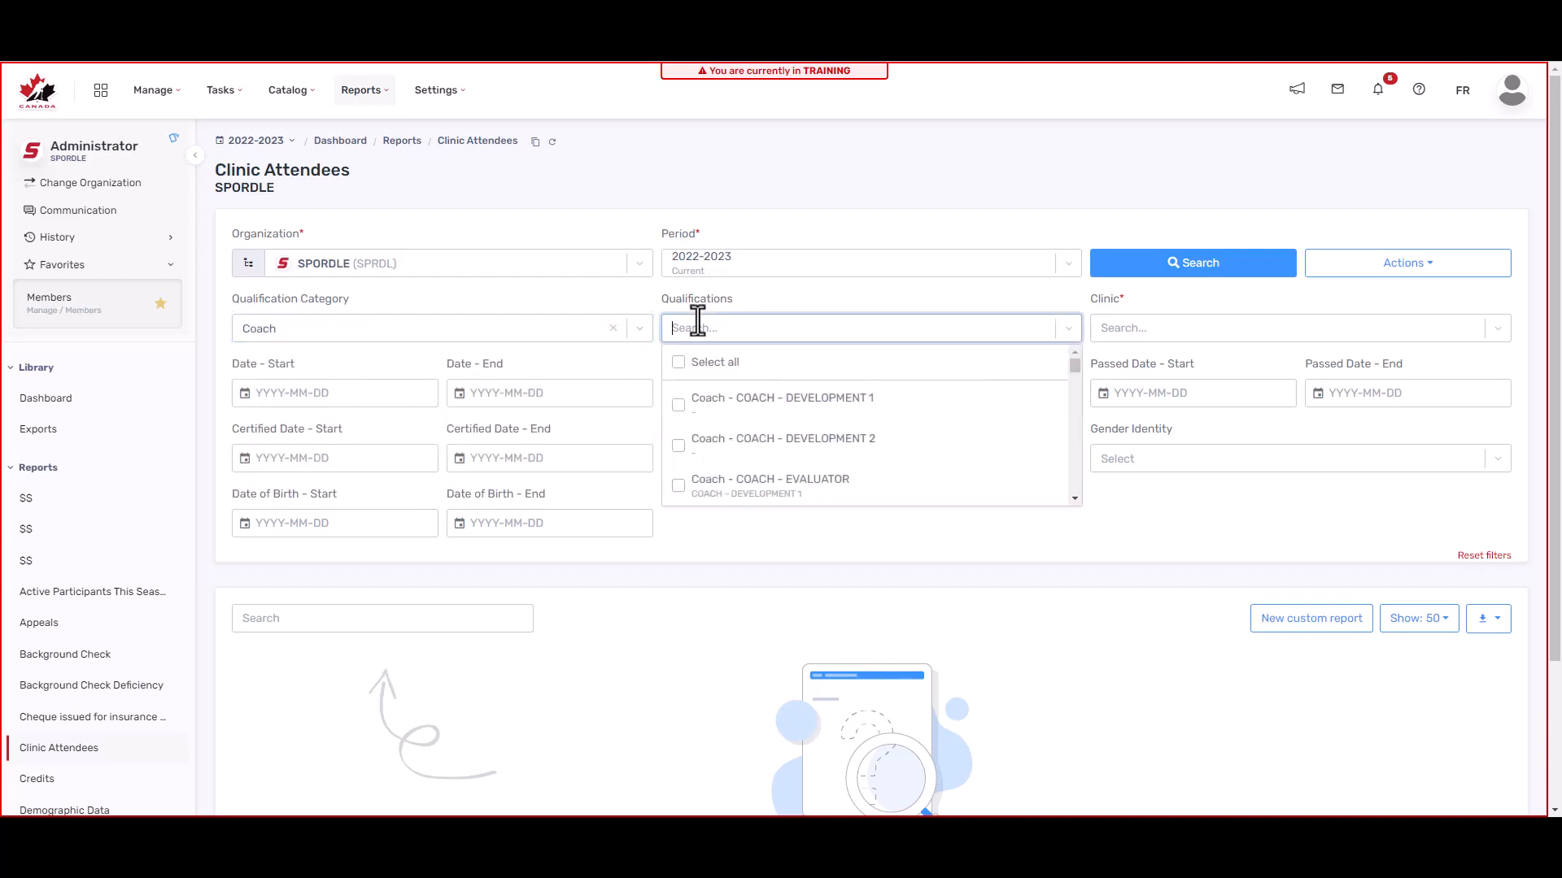
{"action": "left_click", "coordinate": [750, 402]}
{"action": "left_click", "coordinate": [771, 300]}
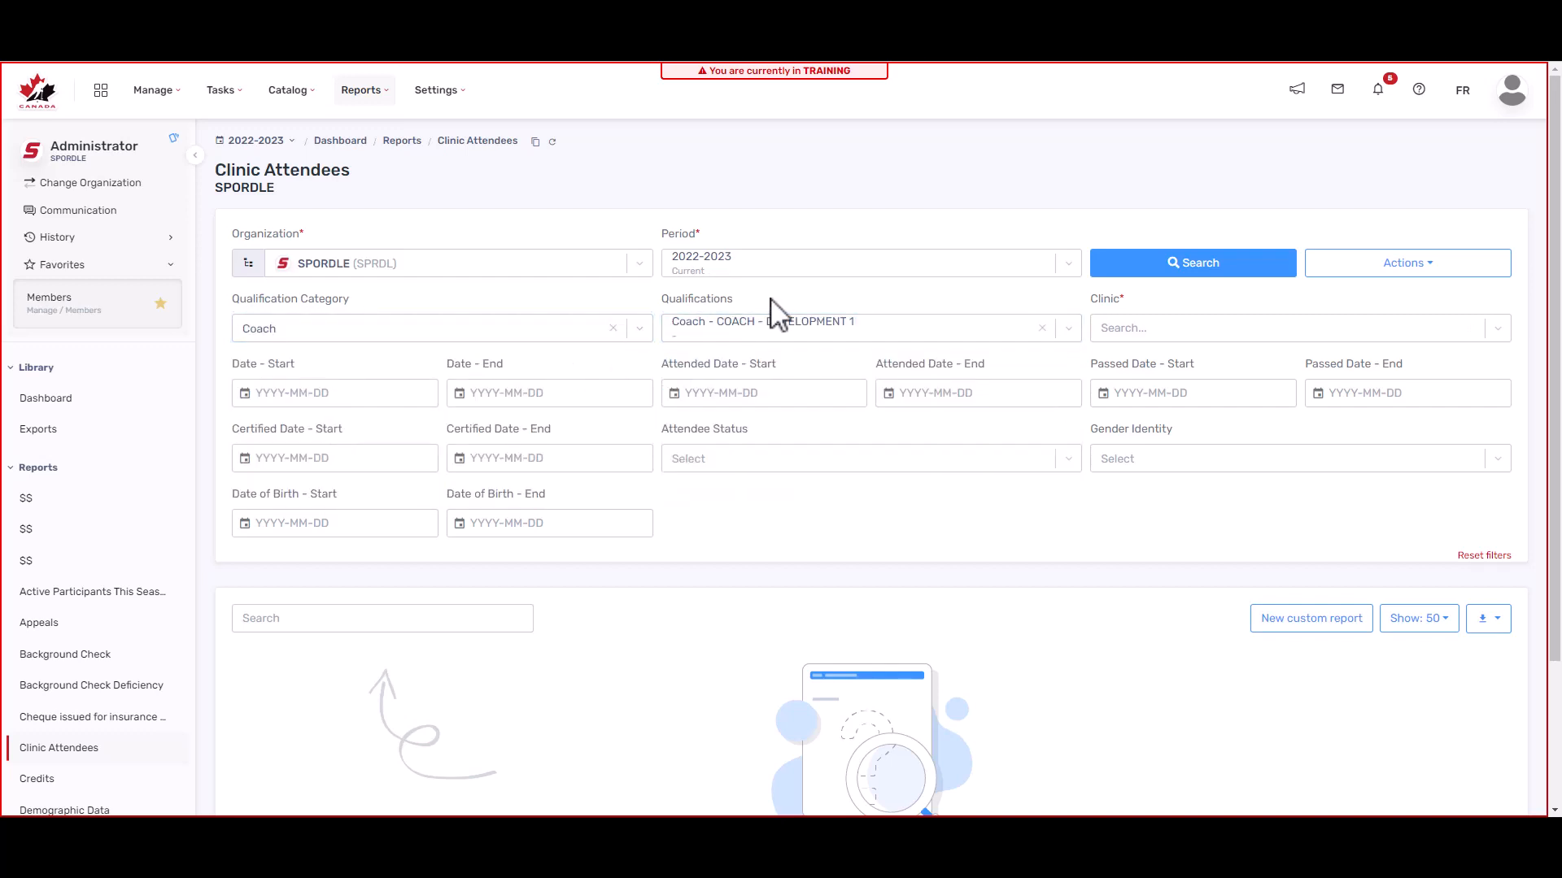
{"action": "left_click", "coordinate": [1201, 329]}
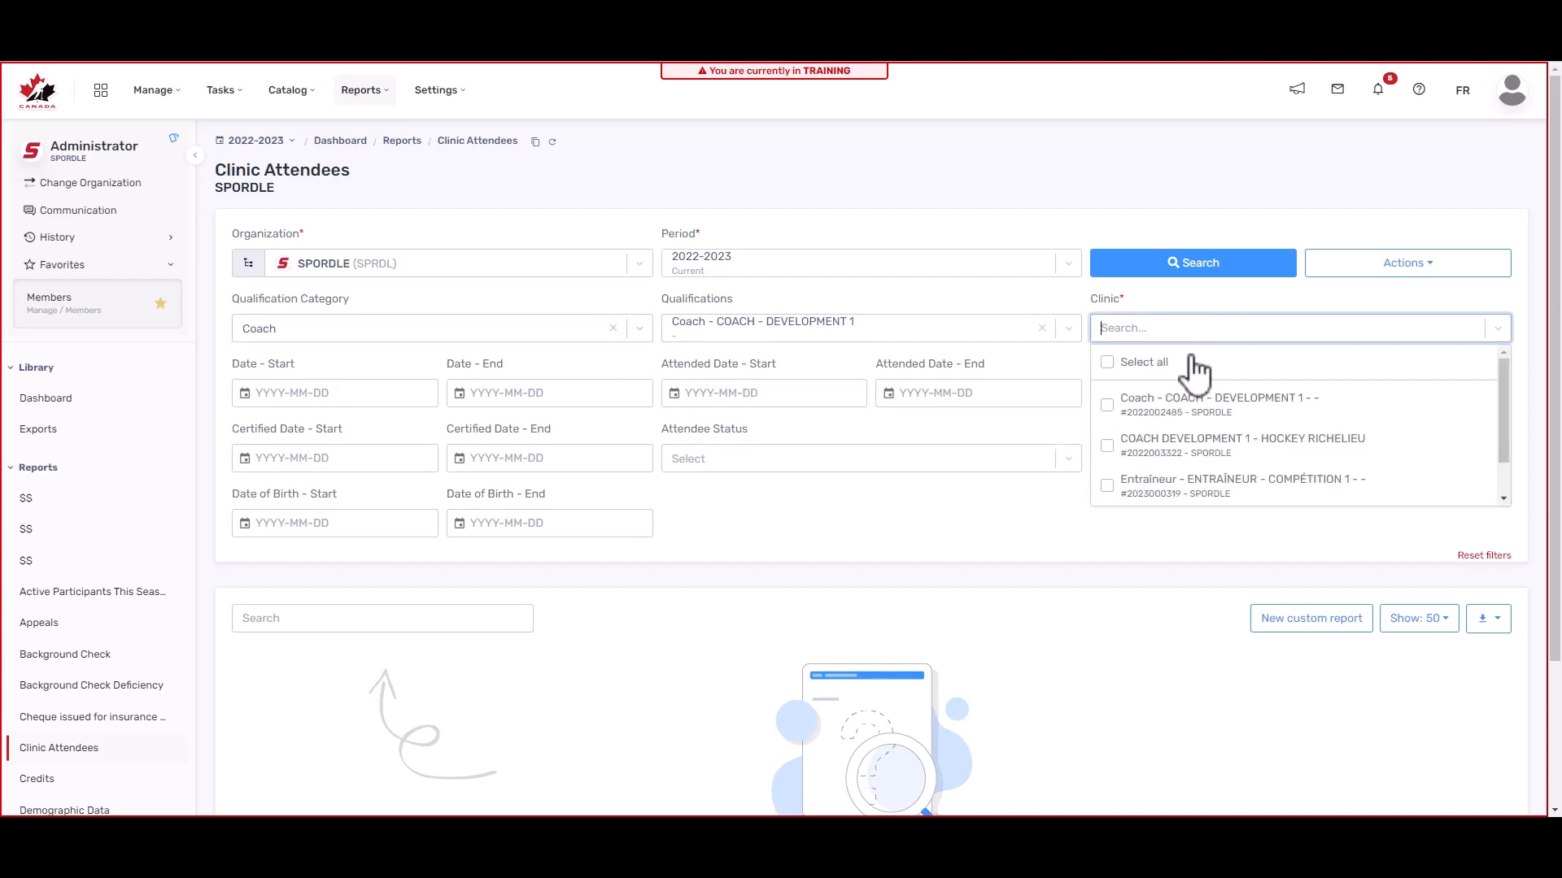
{"action": "left_click", "coordinate": [1186, 417]}
{"action": "left_click", "coordinate": [1069, 311]}
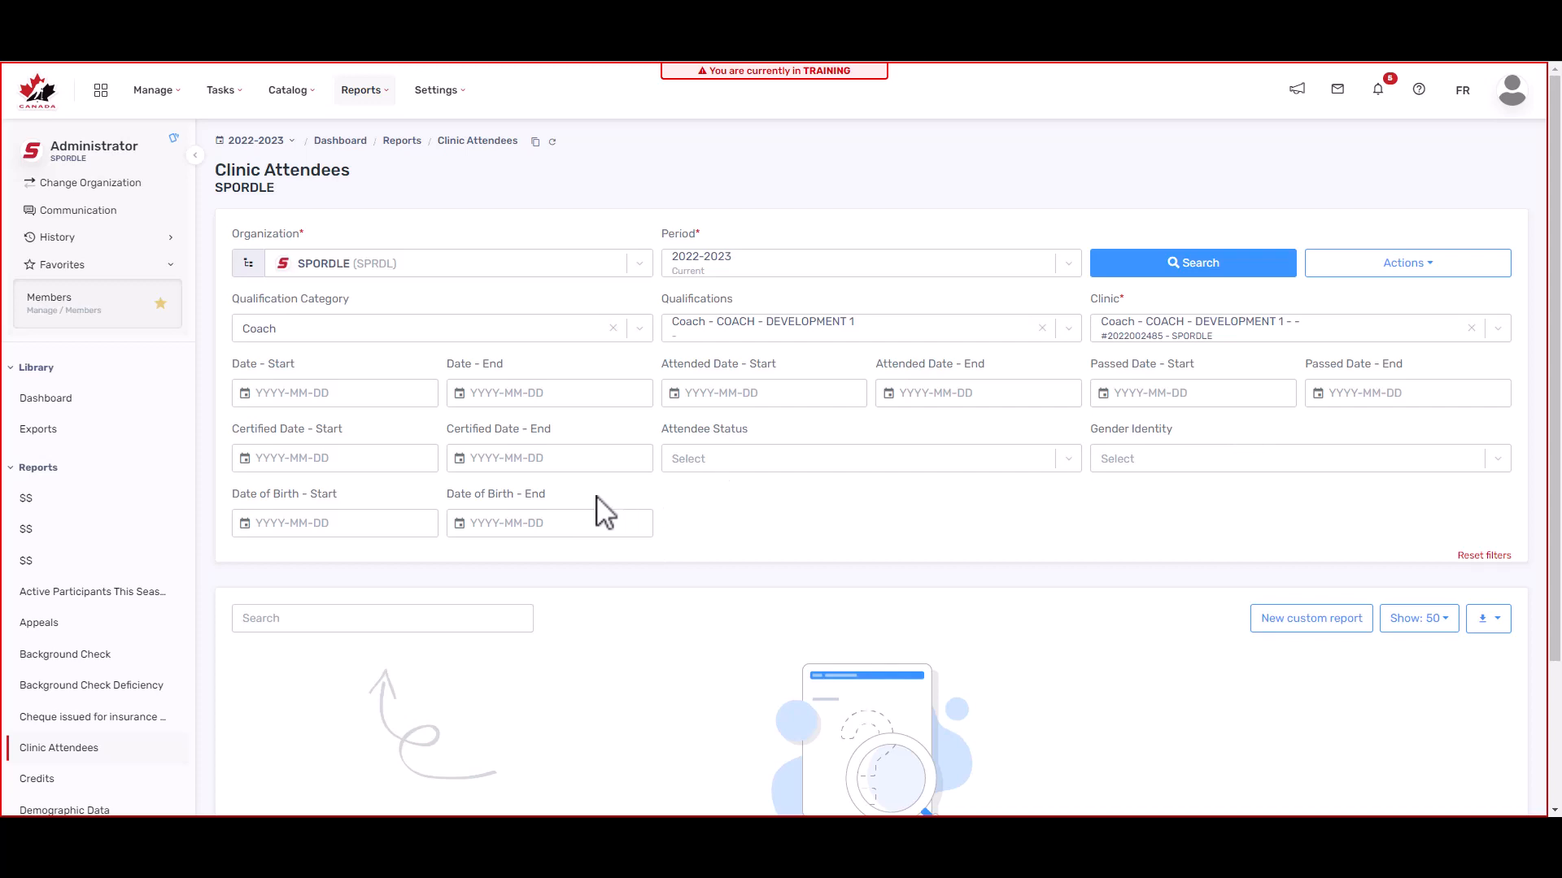
{"action": "left_click", "coordinate": [1186, 268]}
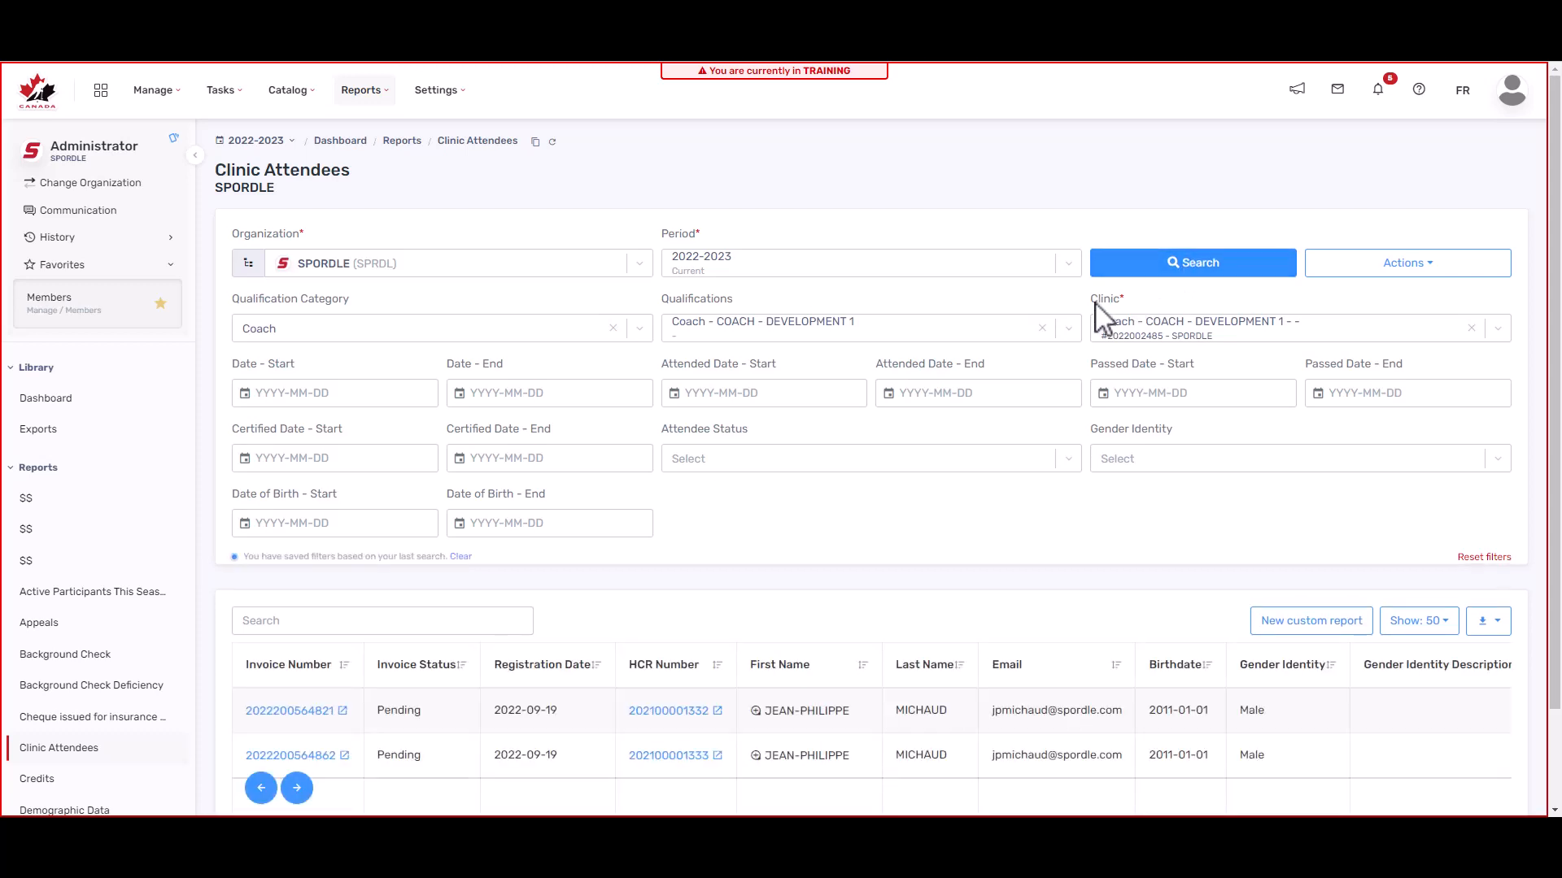
{"action": "left_click", "coordinate": [1393, 272]}
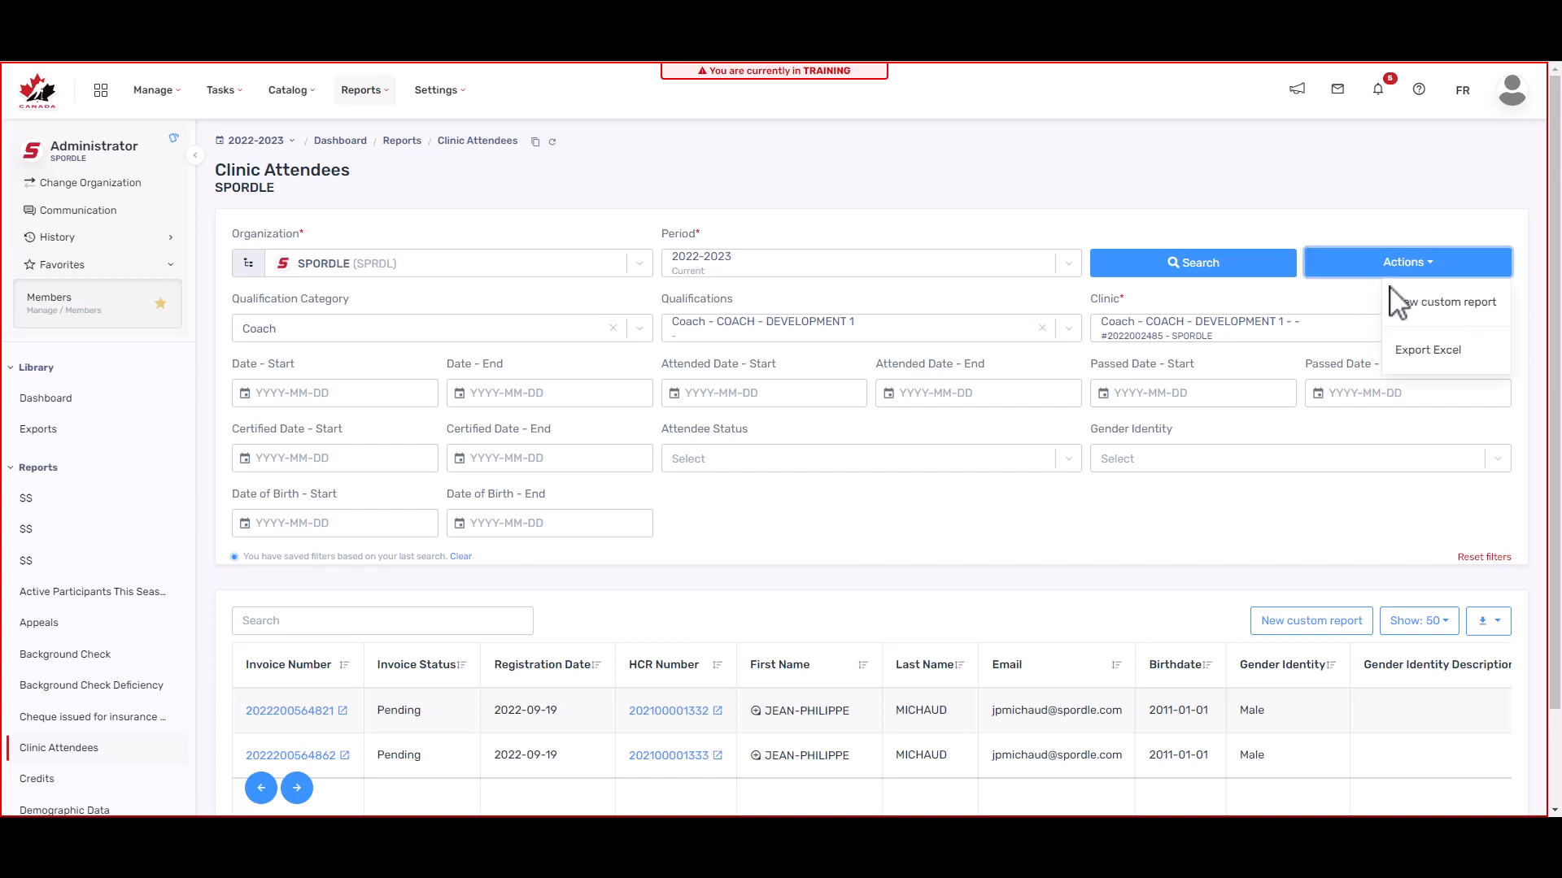